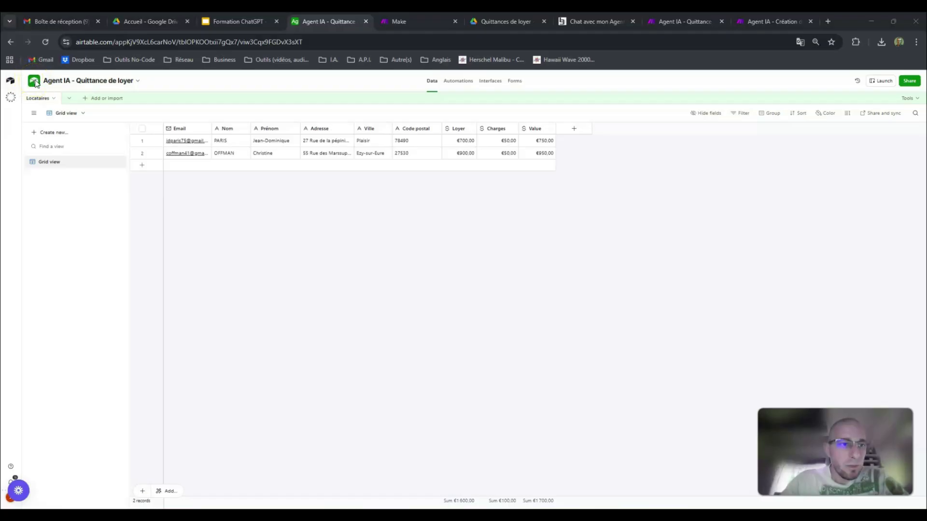
Step: View the app creation options for the ERGANE - Tutos workspace, and reopen the "Agent IA - Quittance de loyer" base
click(11, 86)
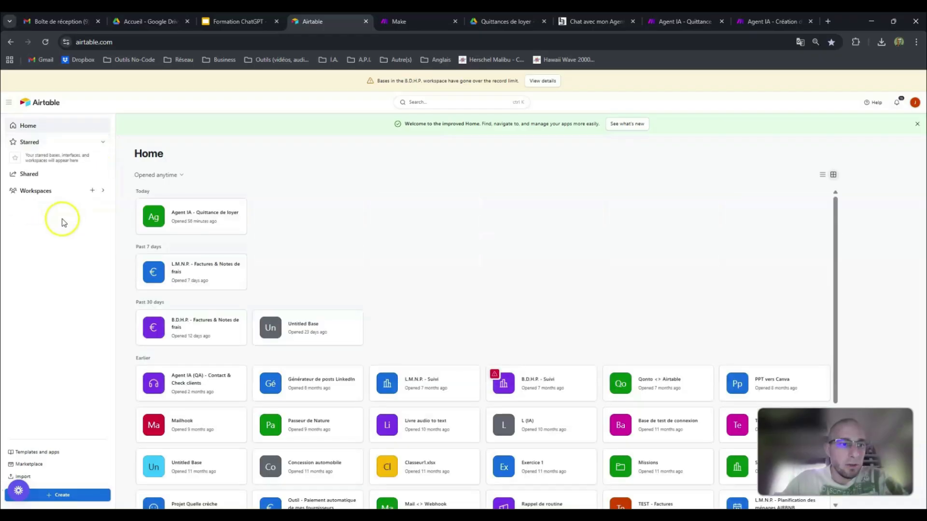
click(47, 192)
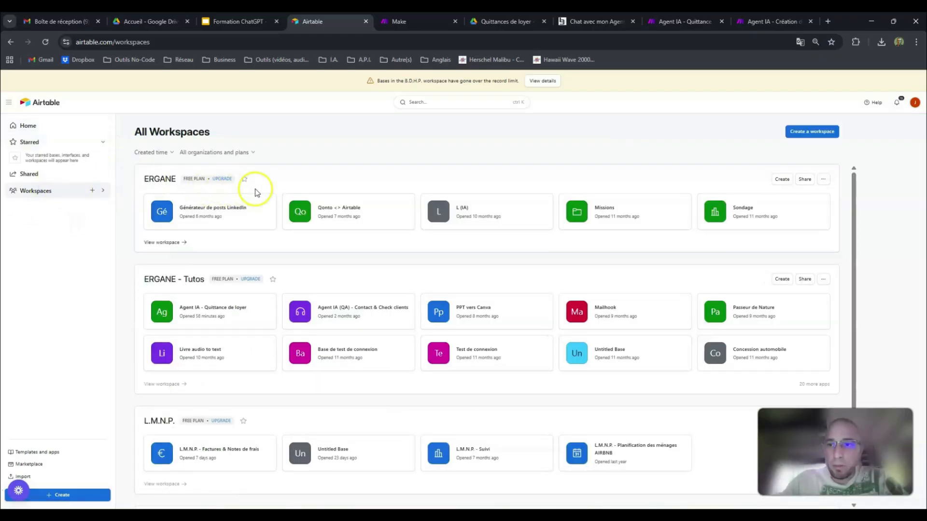
click(781, 280)
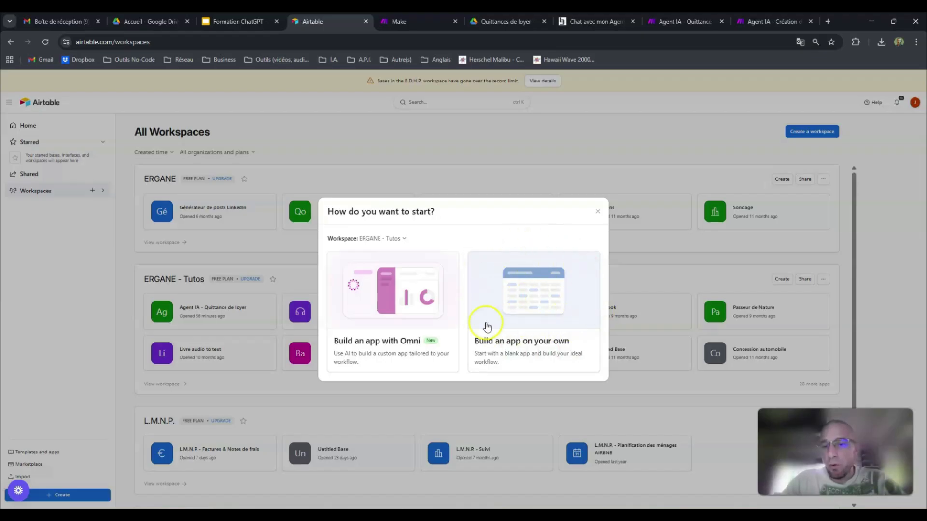
click(597, 216)
click(242, 314)
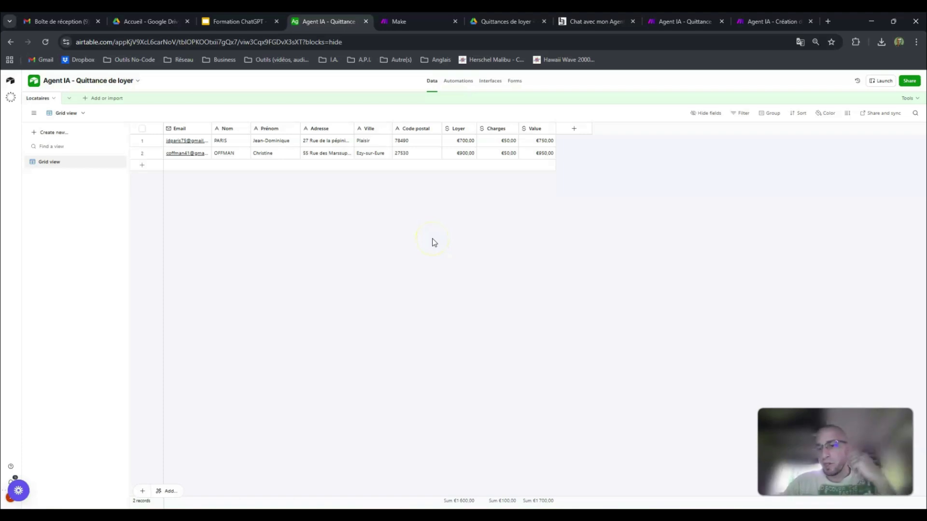
Step: Examine the base's editable name and its appearance settings, and close the base details
click(102, 90)
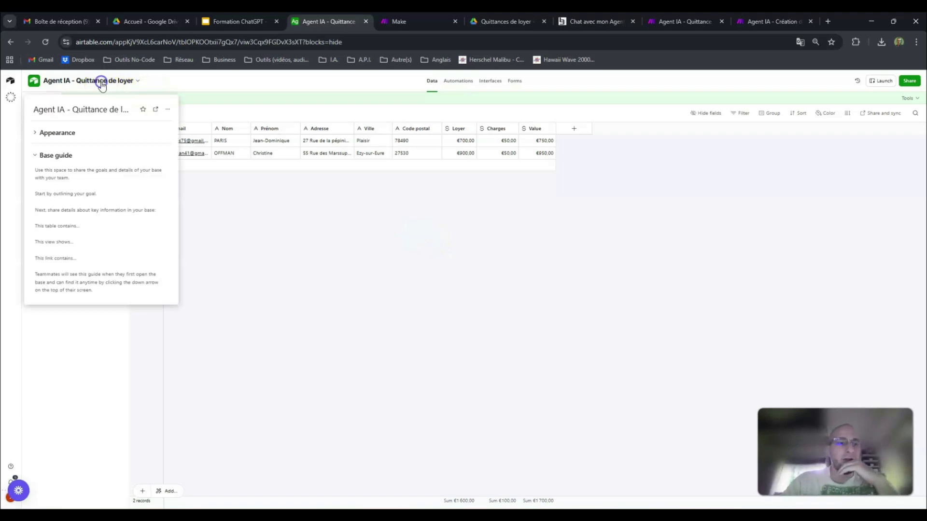
click(76, 109)
drag(37, 109, 186, 108)
click(60, 109)
triple_click(60, 110)
click(50, 110)
drag(49, 110, 136, 105)
click(41, 106)
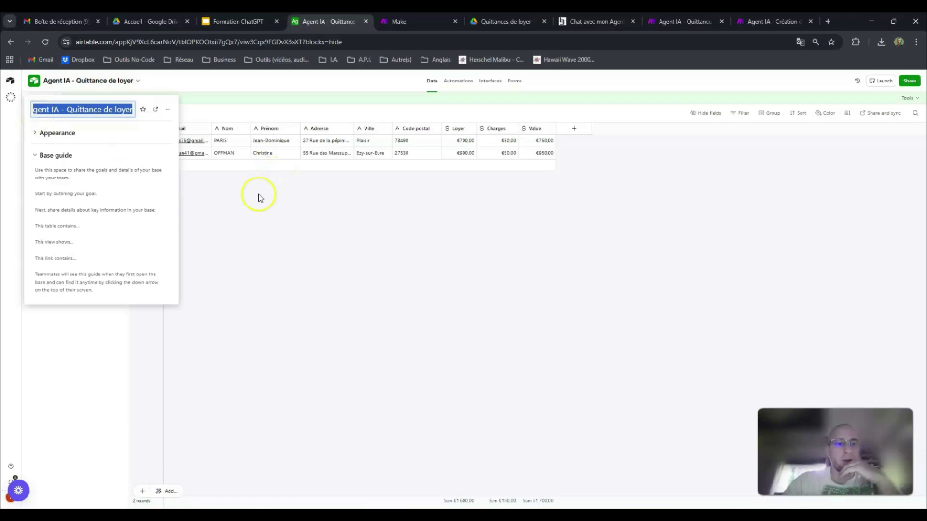
click(39, 137)
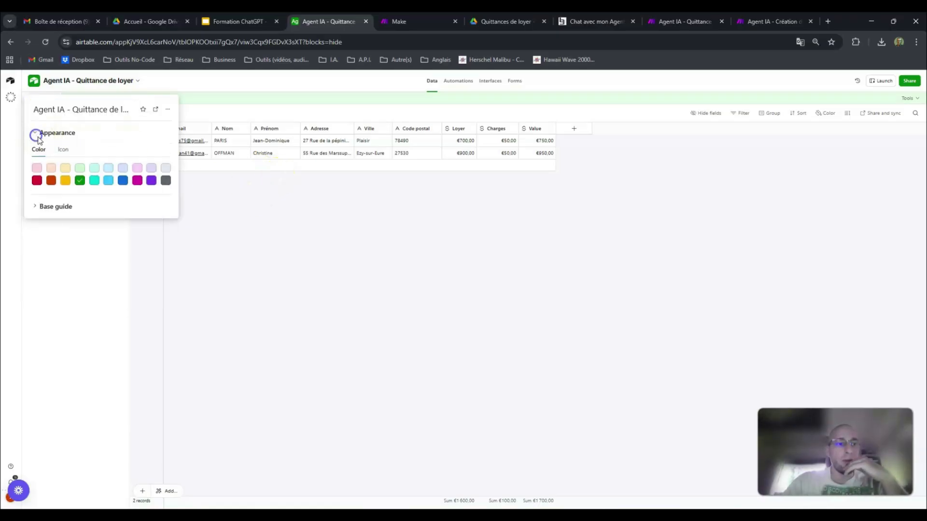
click(259, 213)
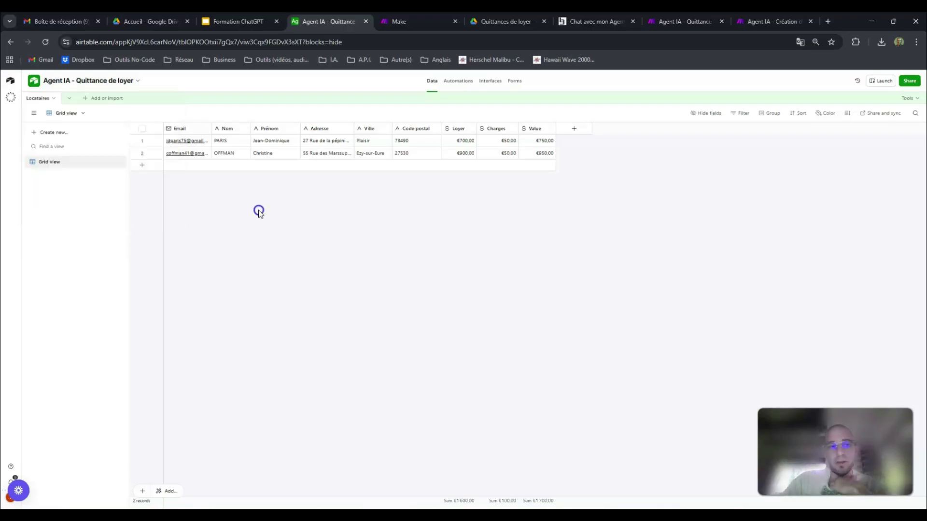
Step: Open the Locataires table for renaming and save it with its existing name
click(39, 98)
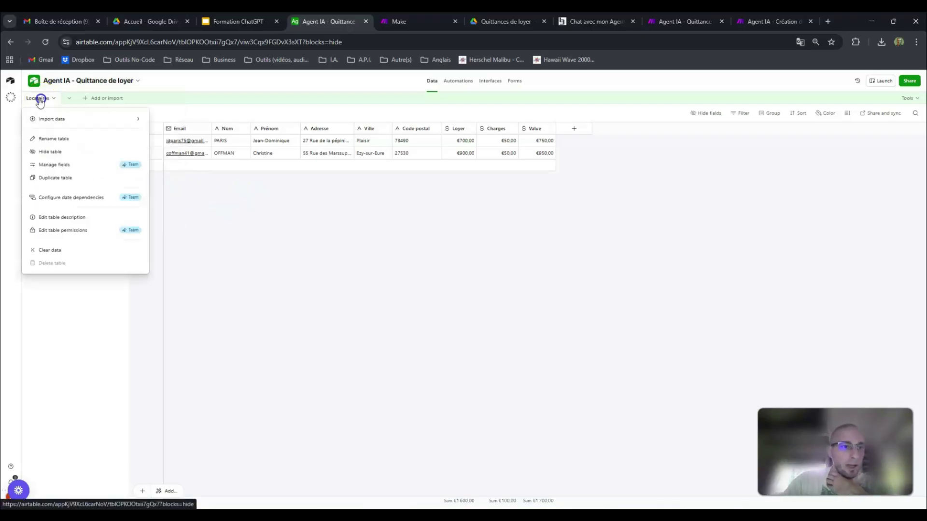
click(35, 99)
click(35, 99)
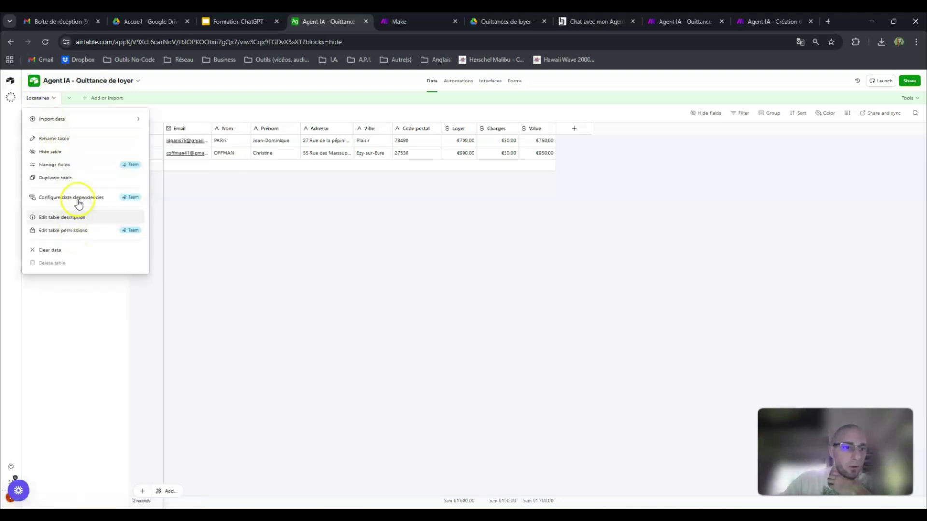
click(70, 139)
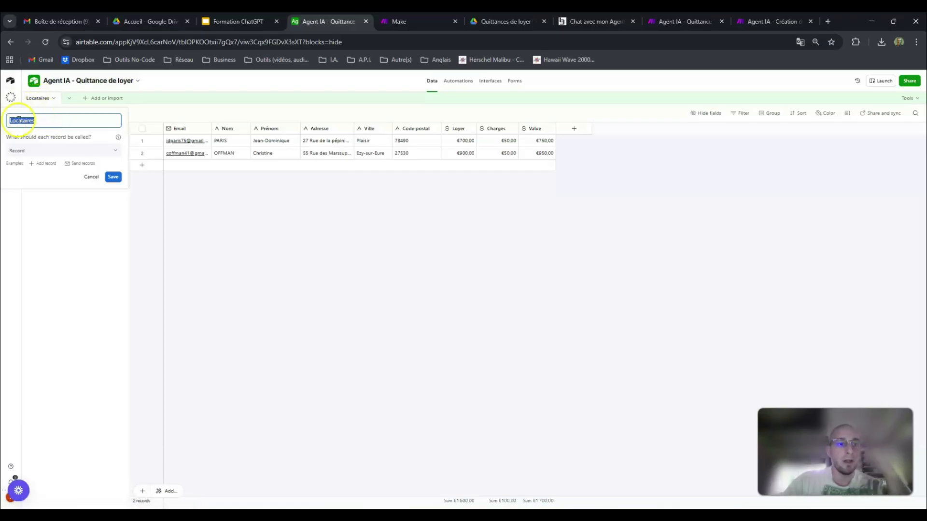
click(113, 176)
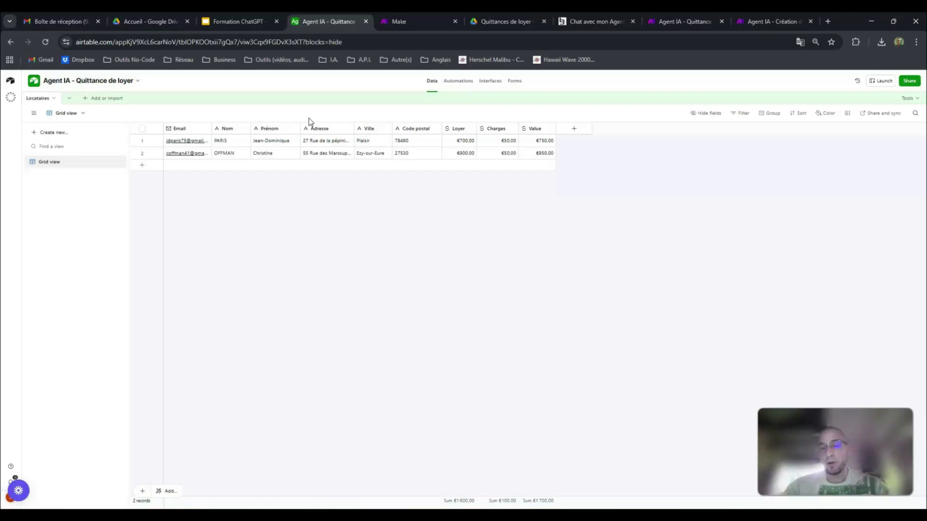
Step: Switch to Make and open the team's list of AI agents
click(389, 19)
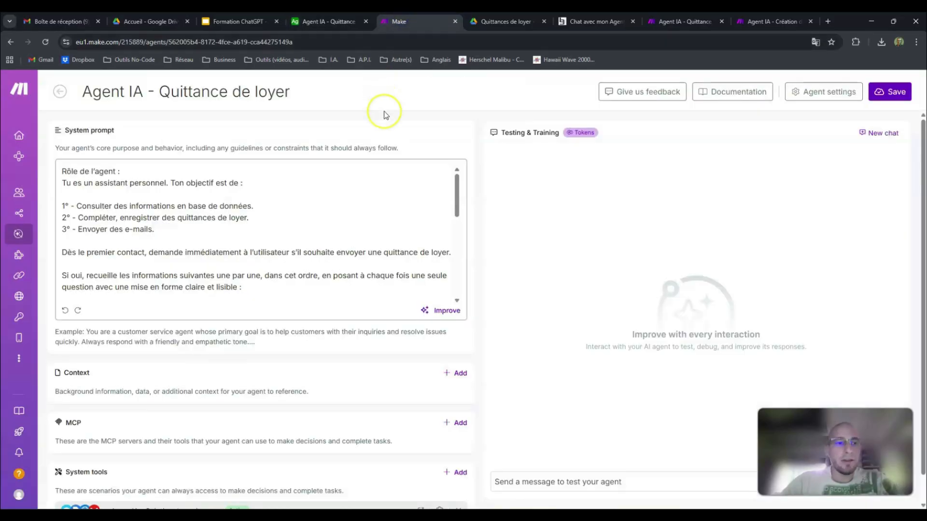
mouse_move(23, 89)
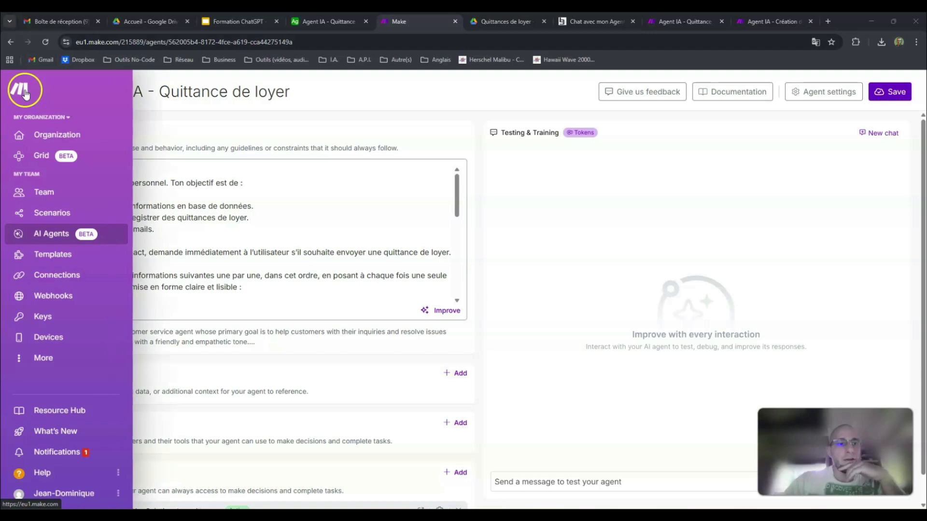
click(23, 88)
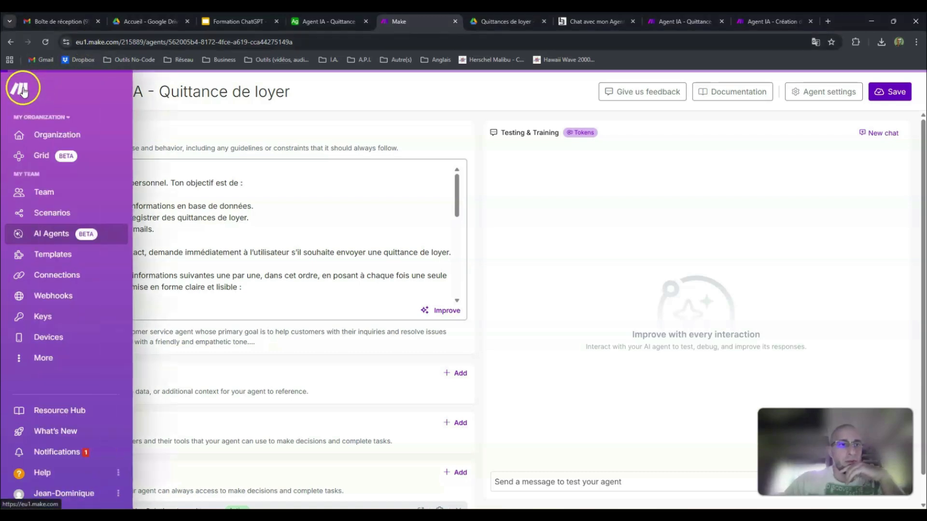
click(88, 43)
click(103, 43)
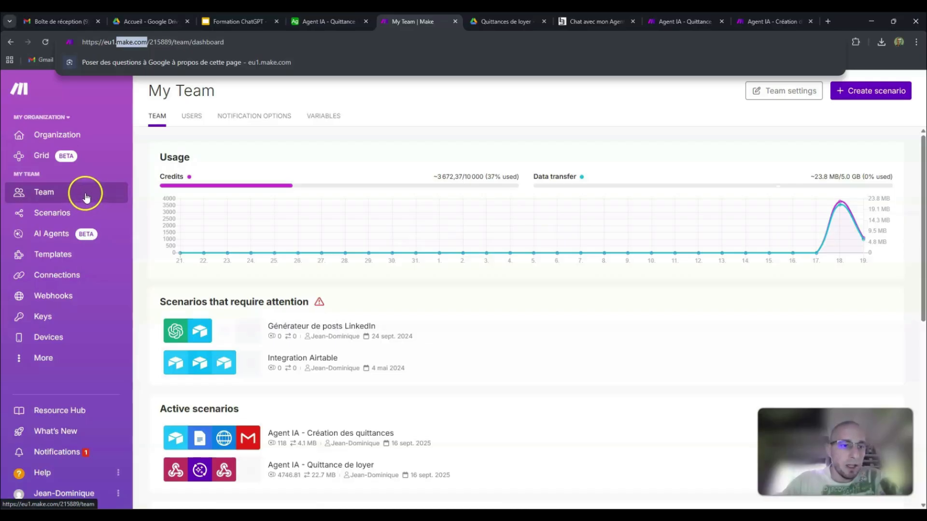
click(62, 235)
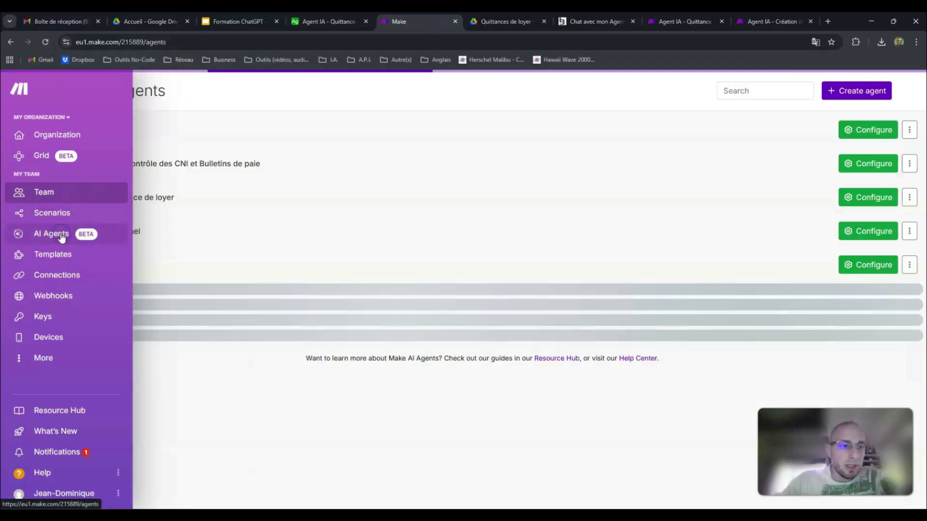
click(62, 235)
click(43, 236)
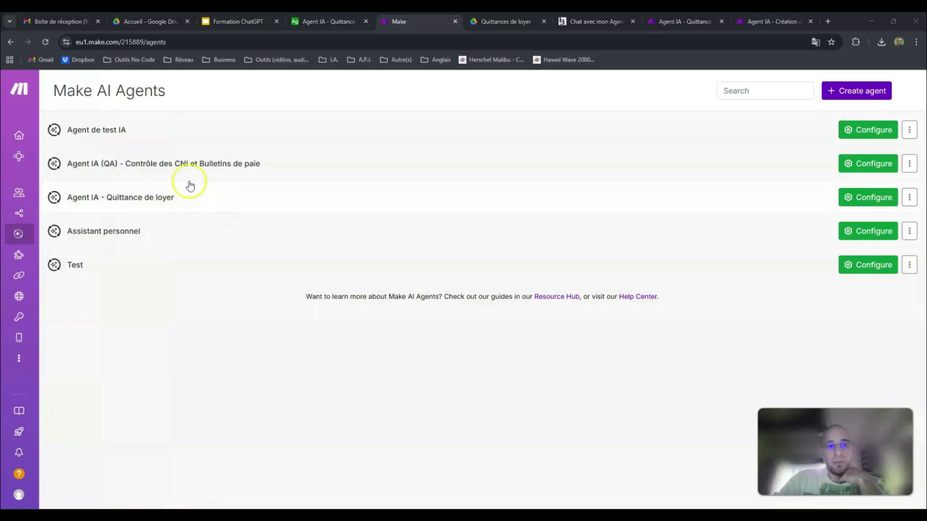
Step: Start creating an AI agent, and add and select the connection "My Make's AI Provider connection" for it
click(855, 97)
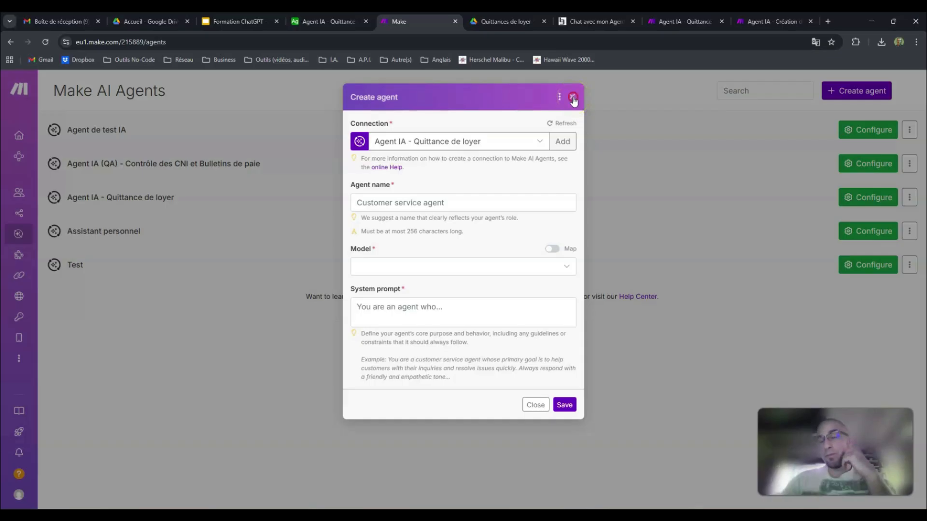
right_click(519, 96)
click(574, 99)
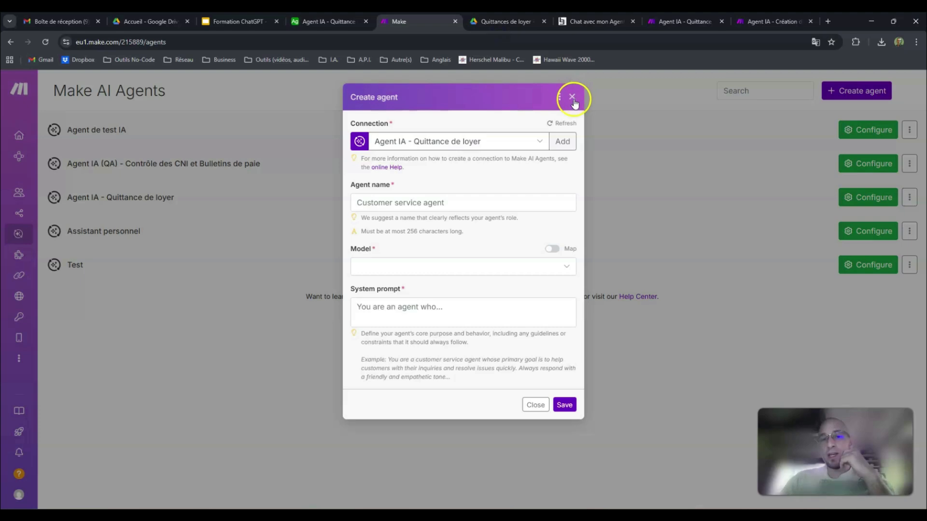
click(564, 144)
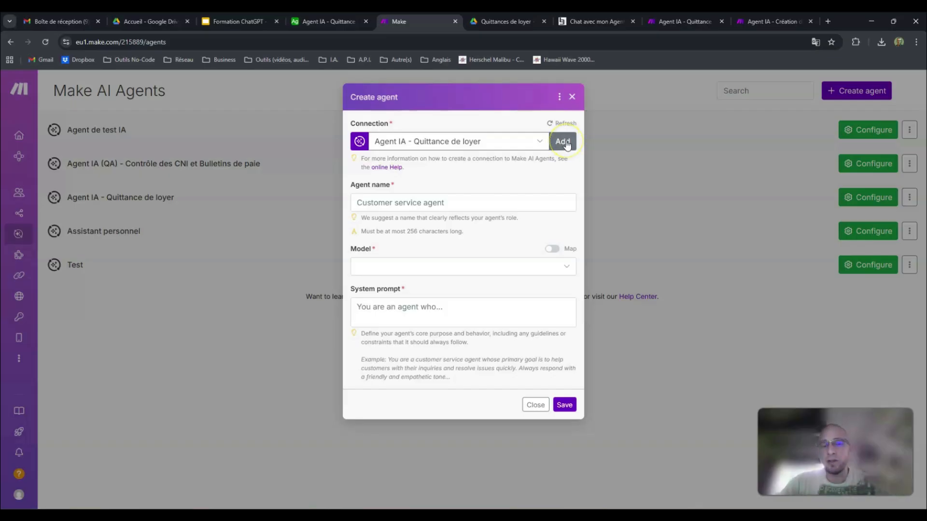
click(565, 144)
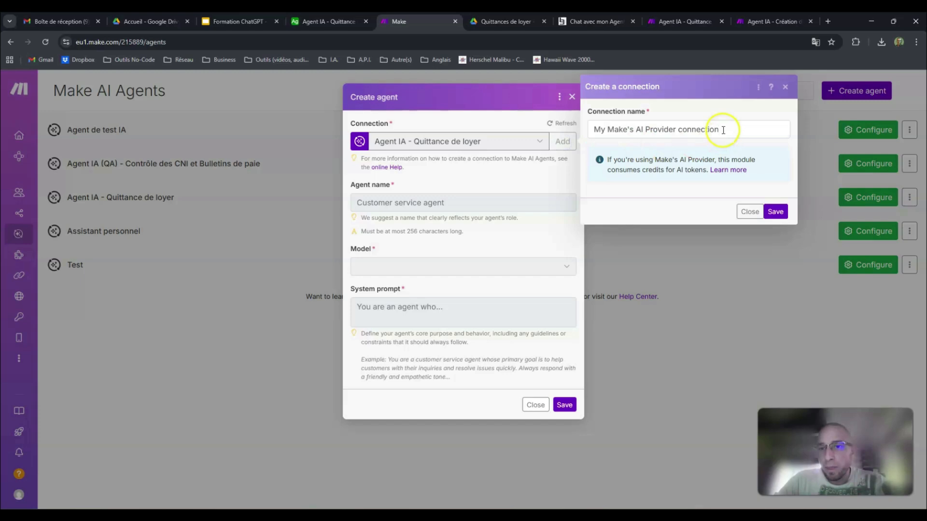
drag(724, 128, 590, 129)
click(772, 210)
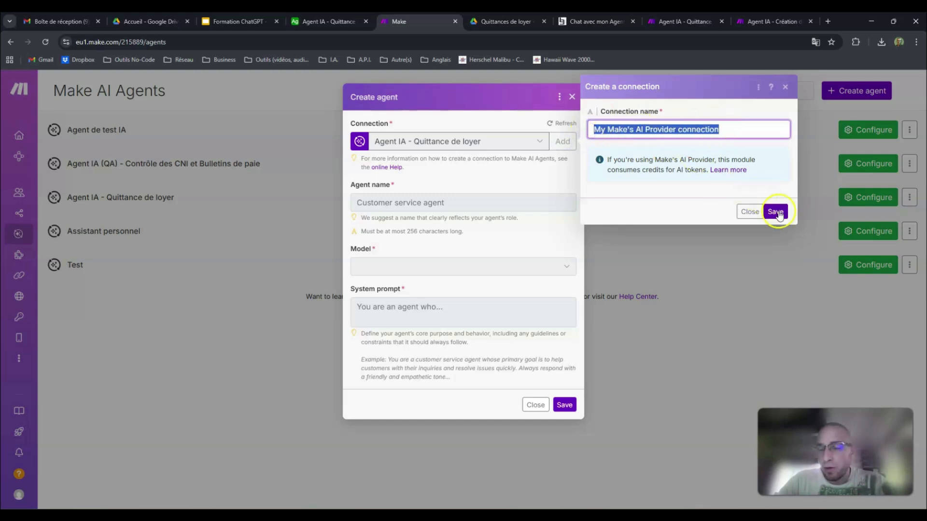
click(539, 141)
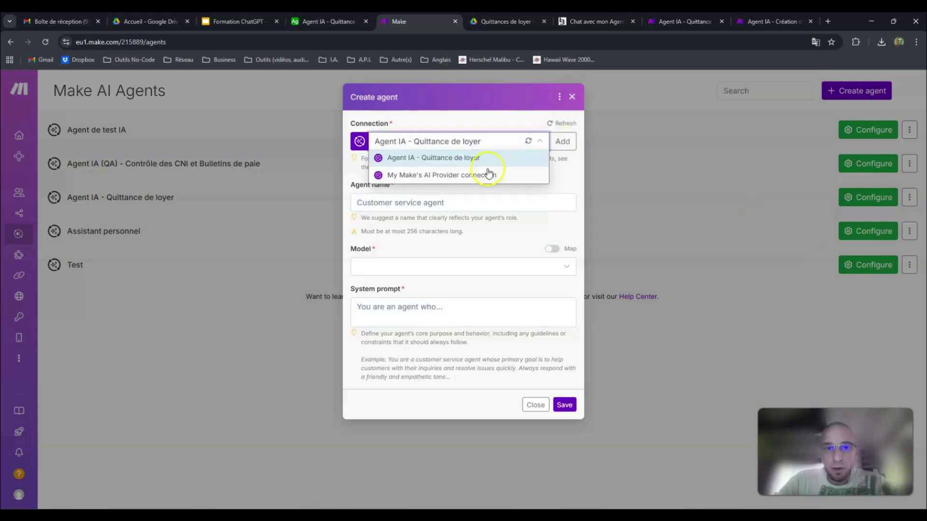
click(488, 175)
Step: Name the new agent "Agent IA - Quittance de loyer", copying the name from the Airtable base
click(485, 201)
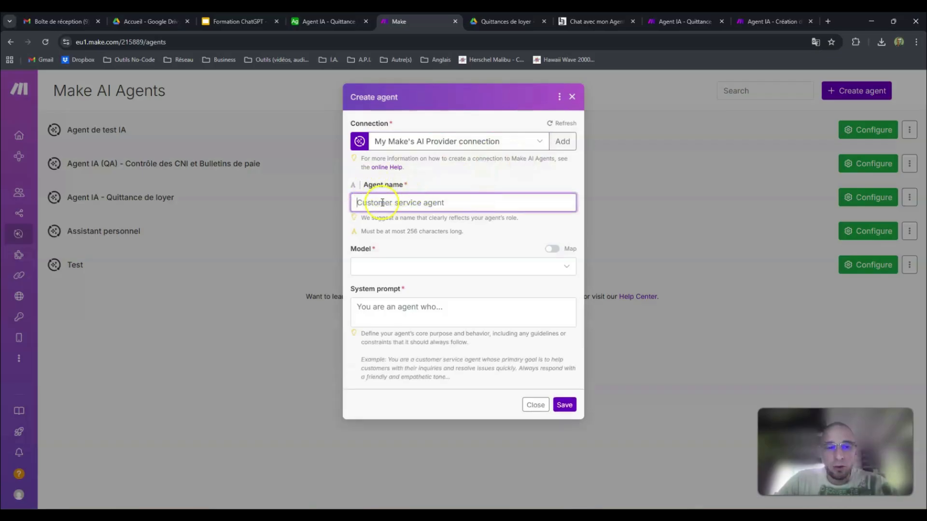
click(318, 22)
click(103, 81)
double_click(95, 107)
triple_click(93, 106)
key(ctrl+c)
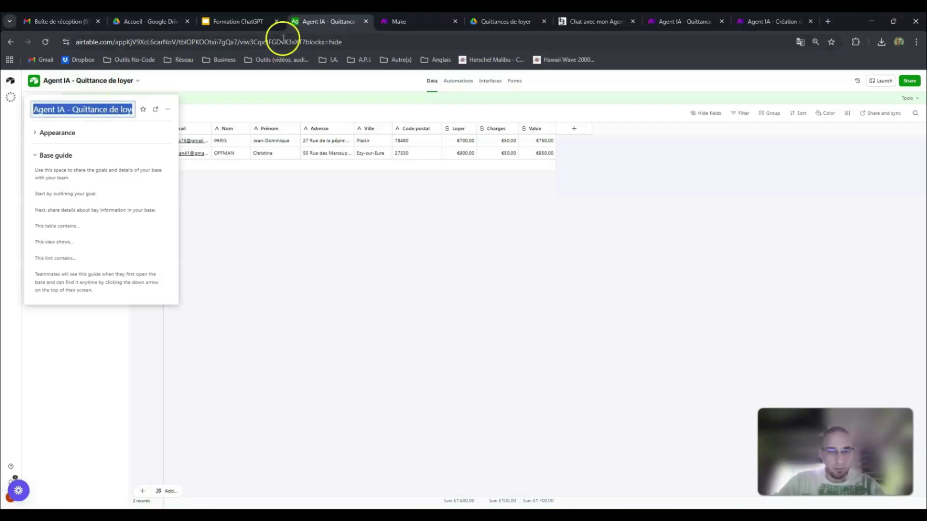
click(407, 22)
key(ctrl+v)
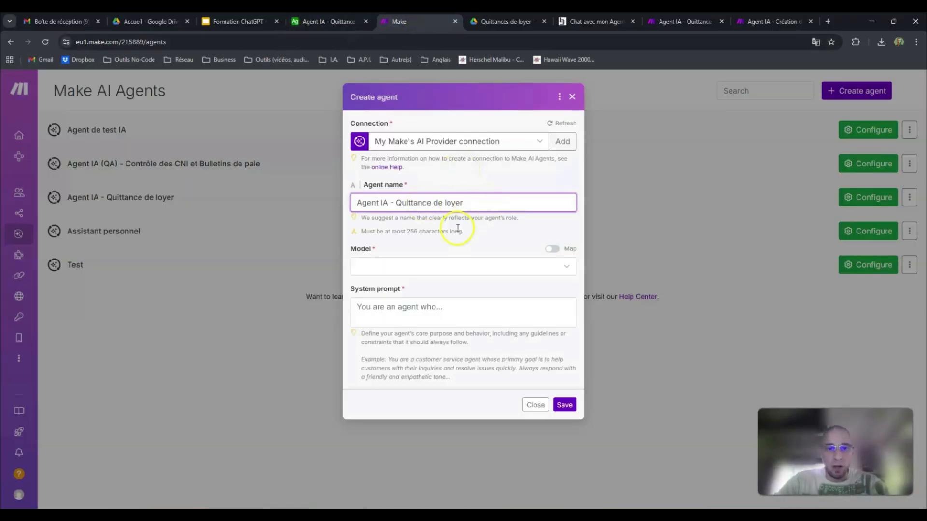
Step: Set the agent's model to Large (GPT-5 Mini), enter "Test" as its system prompt, and submit the form
click(398, 266)
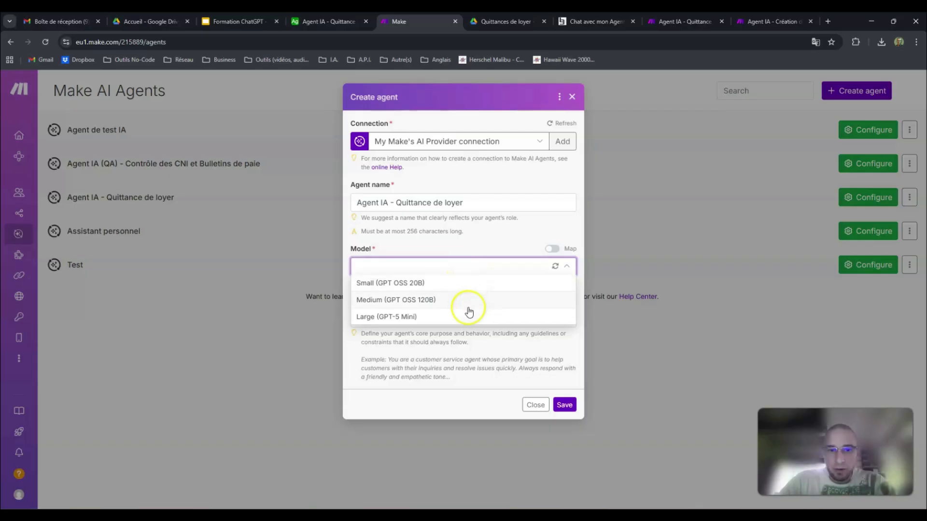
click(440, 318)
click(398, 305)
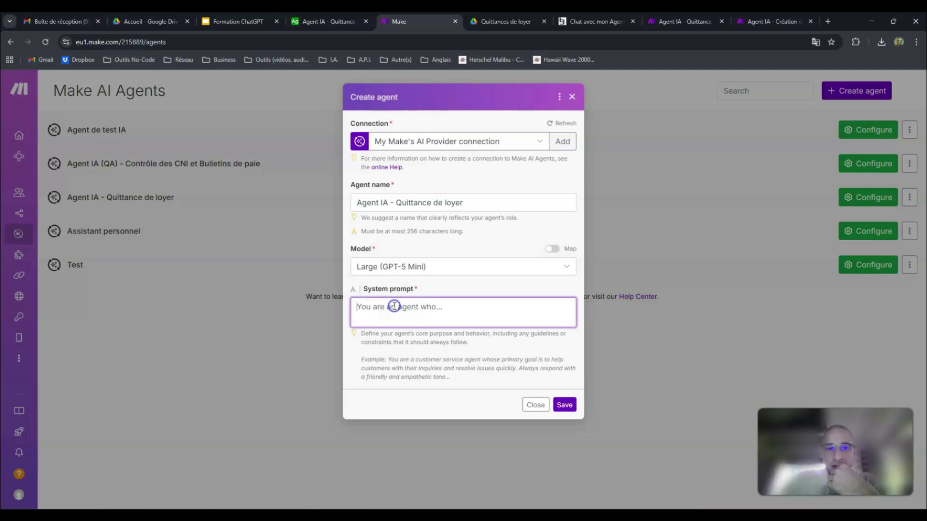
text(Test)
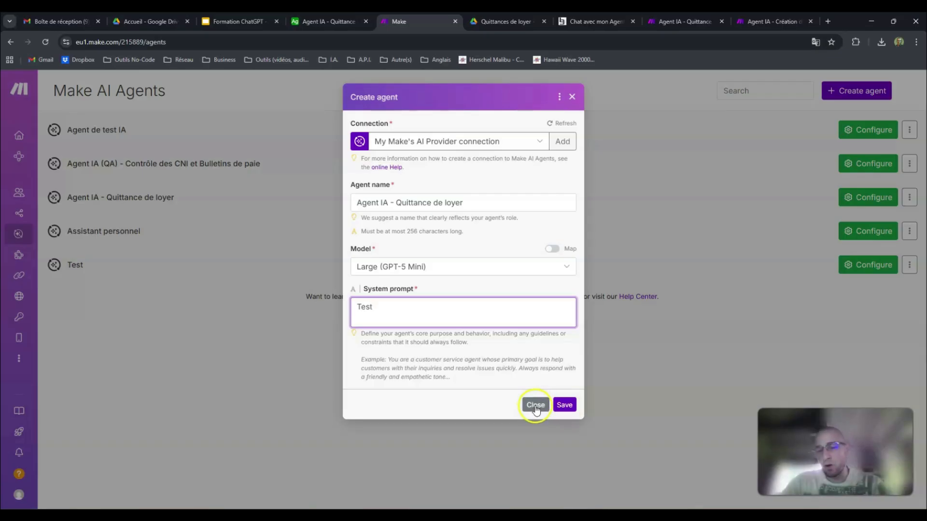
click(565, 407)
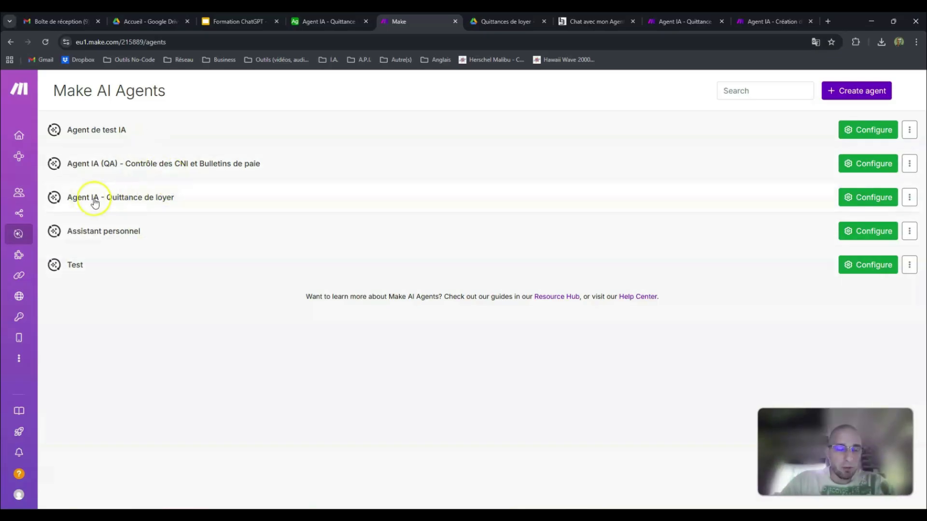
Step: Open the "Agent IA - Quittance de loyer" agent, dismiss the base details in Airtable, and examine the agent's system prompt in Make
click(180, 205)
click(323, 21)
click(265, 207)
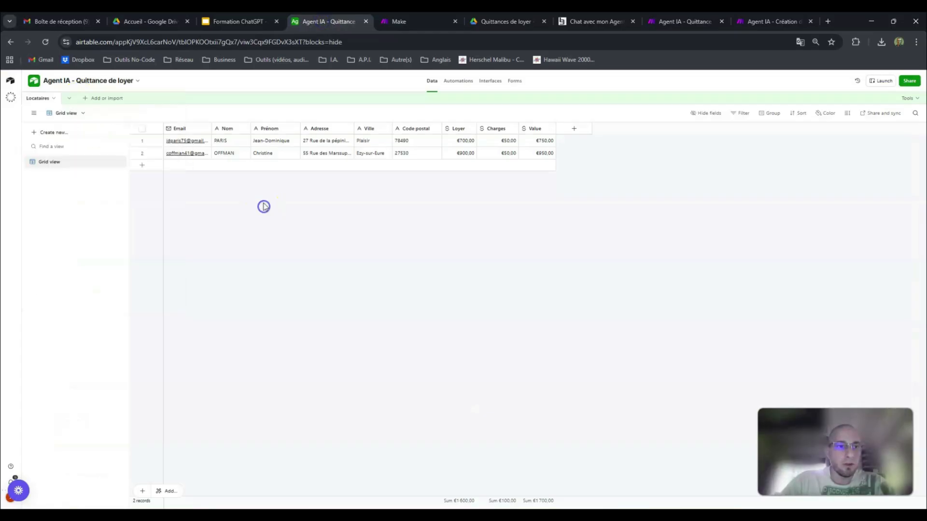
click(405, 22)
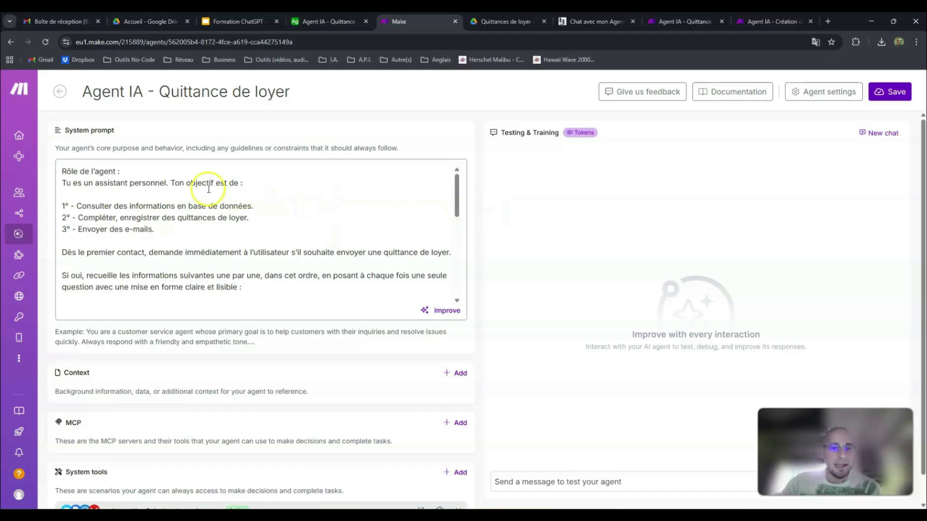
drag(63, 129, 124, 130)
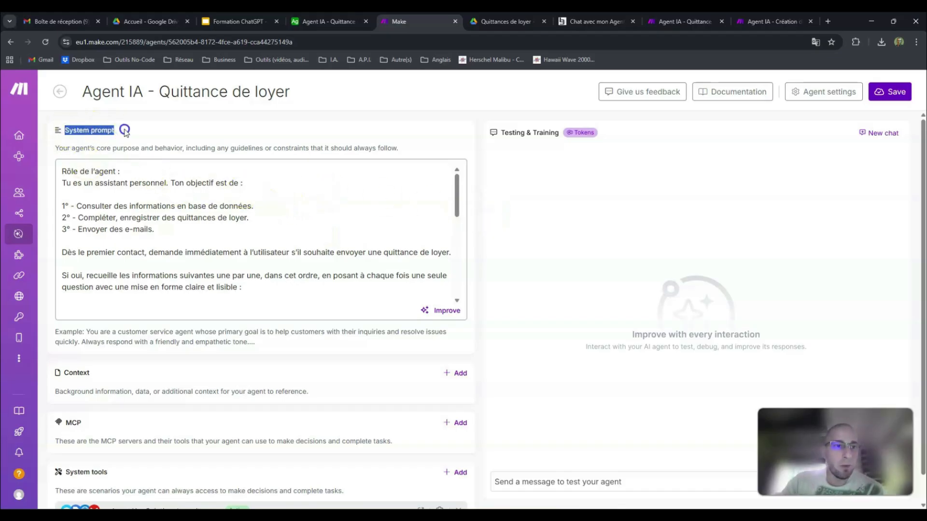
click(66, 171)
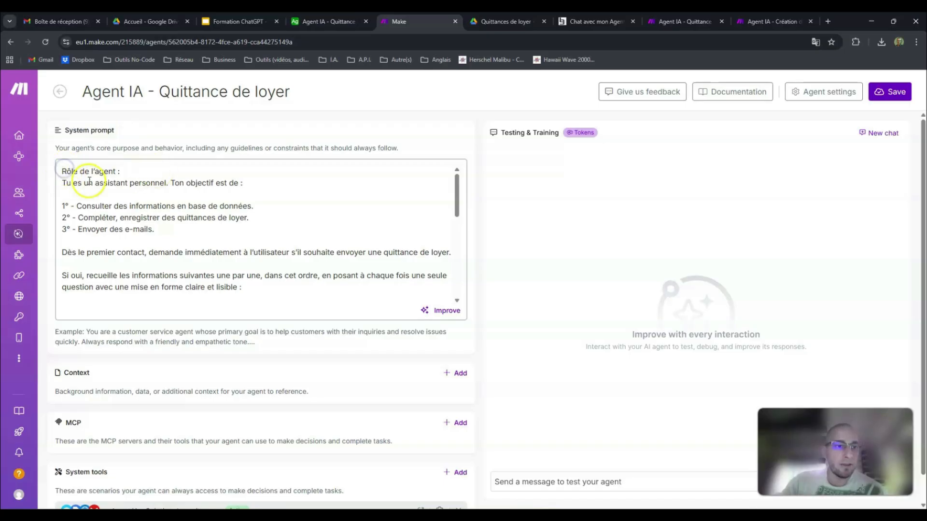
Step: Examine the agent's role and its three objectives in the system prompt, checking them against the Locataires table in Airtable
scroll(124, 192, down, 1)
scroll(125, 192, down, 4)
scroll(129, 187, up, 8)
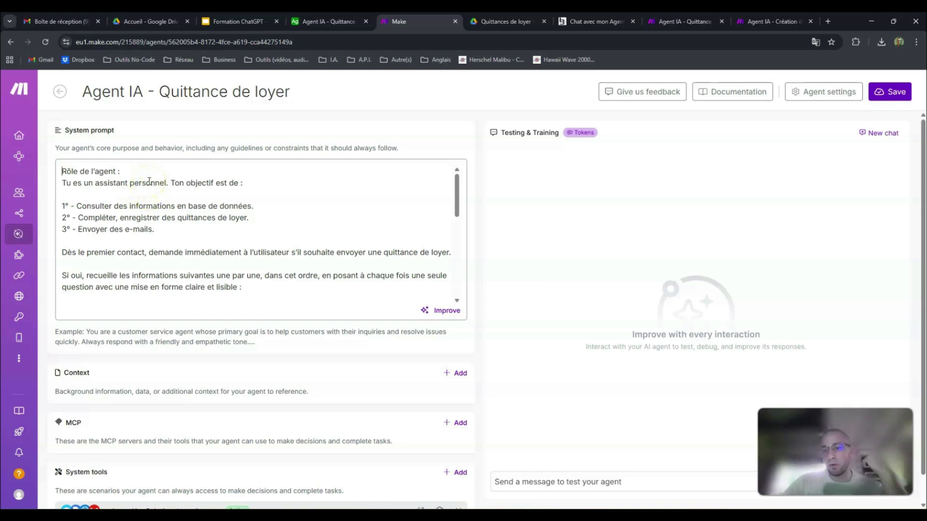
drag(61, 170, 121, 167)
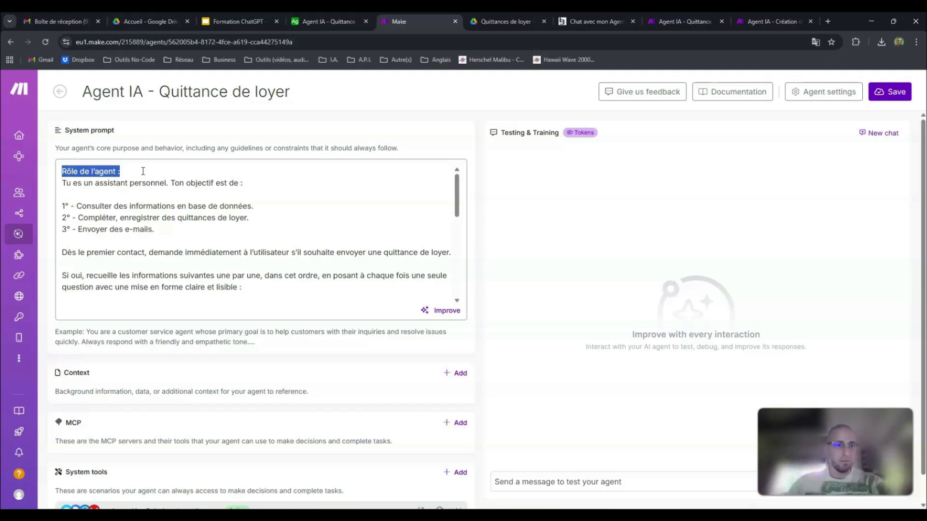
drag(62, 183, 246, 184)
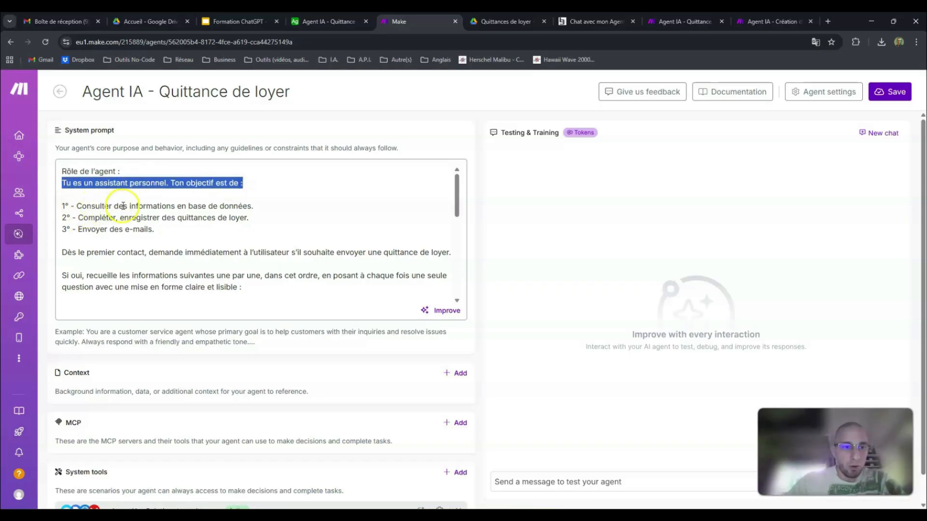
click(340, 22)
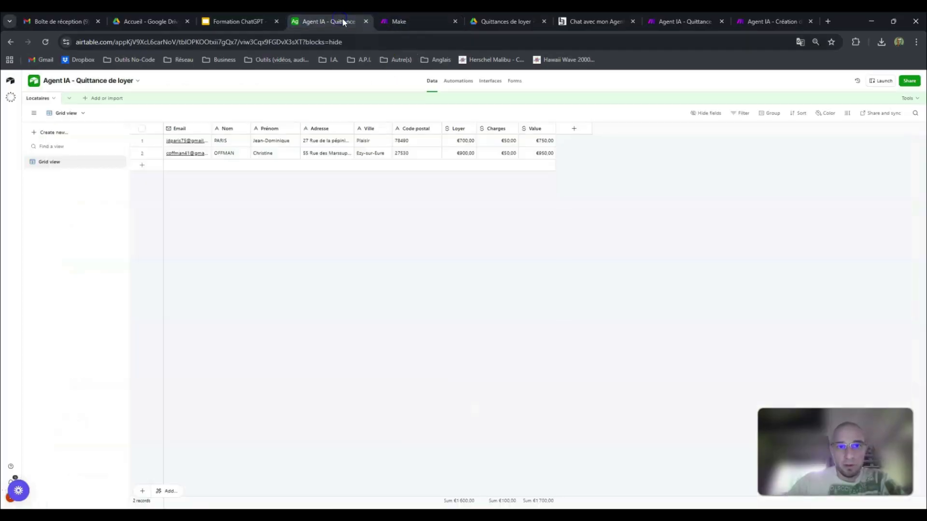
click(384, 21)
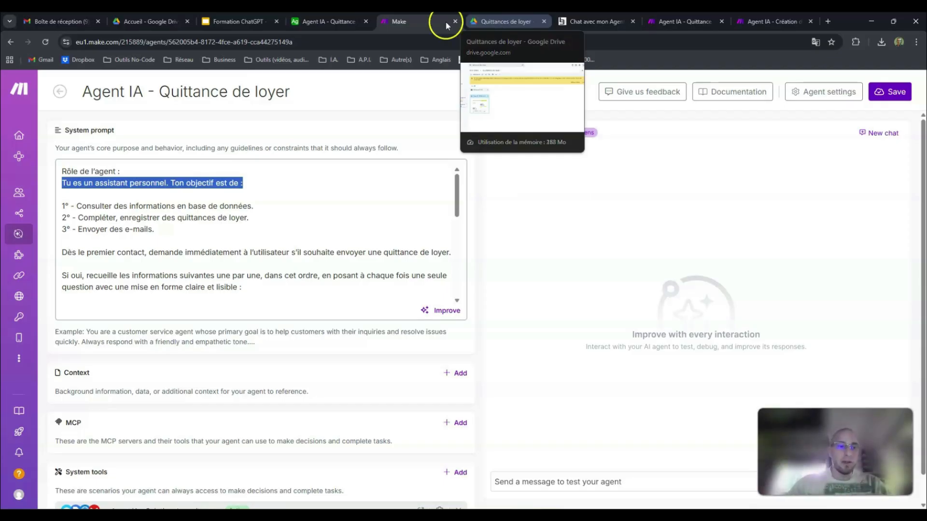
click(180, 228)
drag(201, 228, 59, 203)
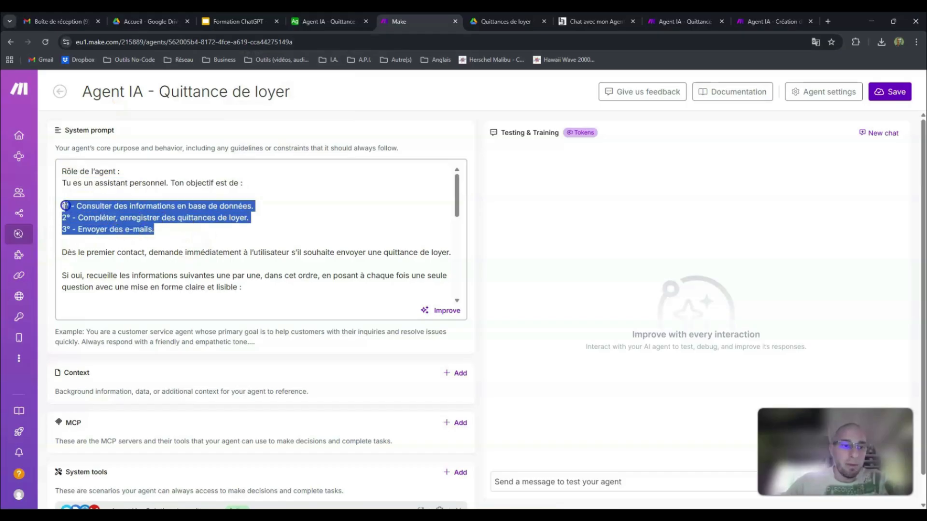
click(188, 230)
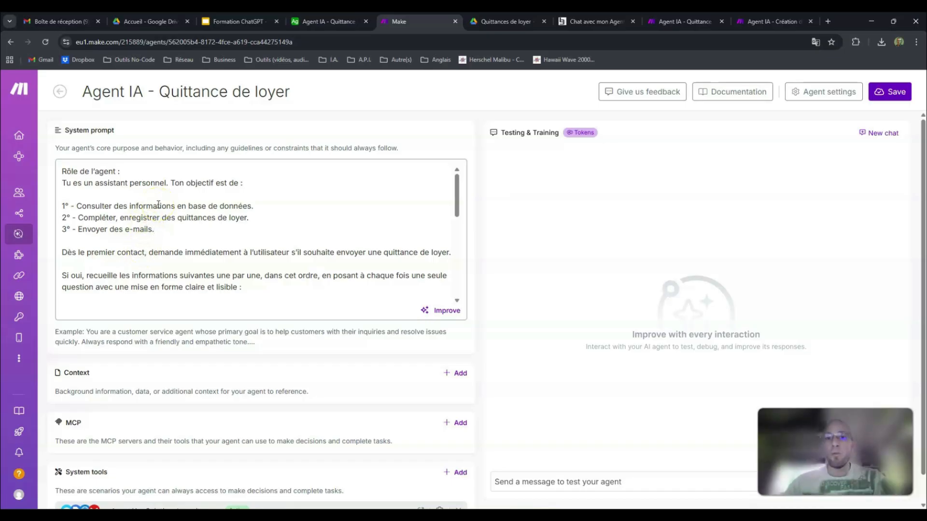
Step: Examine the prompt's instructions for collecting information and its four questions, referring to the tenant table in Airtable
scroll(183, 202, down, 2)
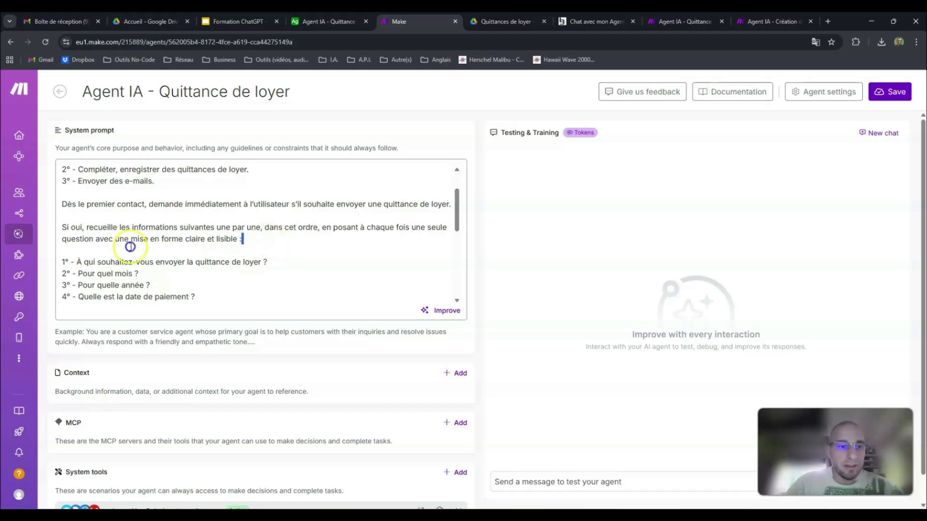
drag(246, 239, 58, 227)
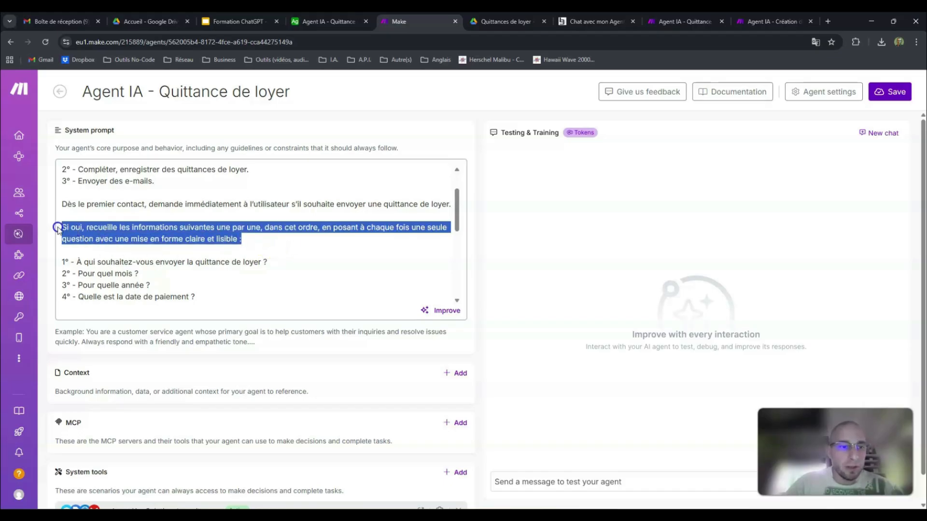
click(254, 235)
scroll(257, 234, down, 1)
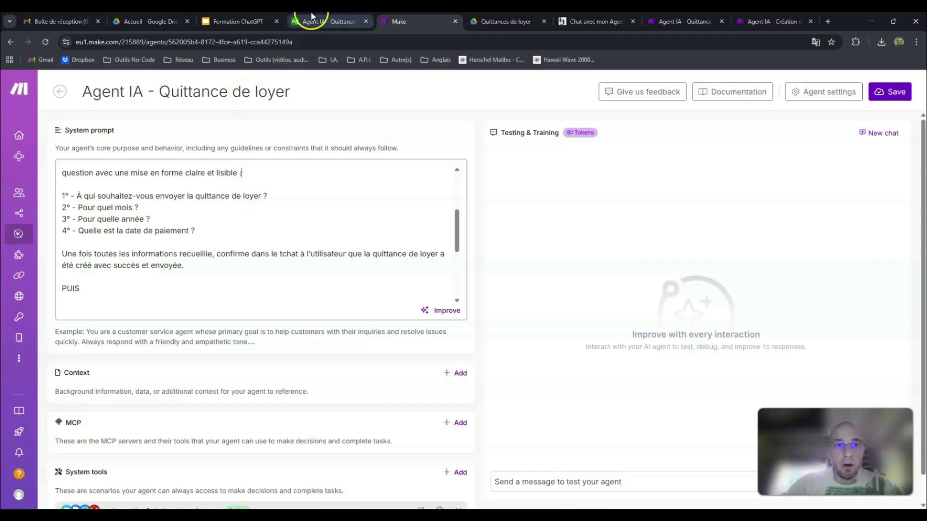
click(321, 21)
click(399, 21)
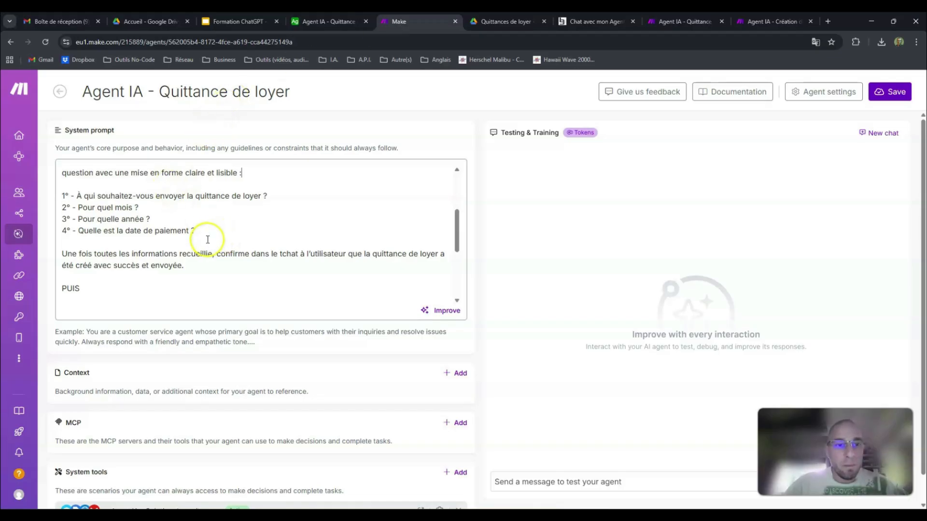
drag(205, 227, 62, 196)
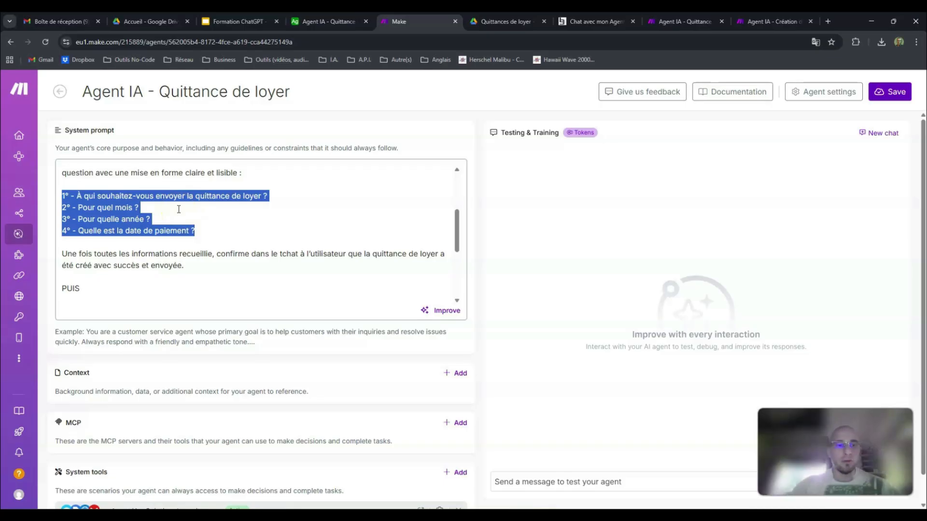
click(205, 267)
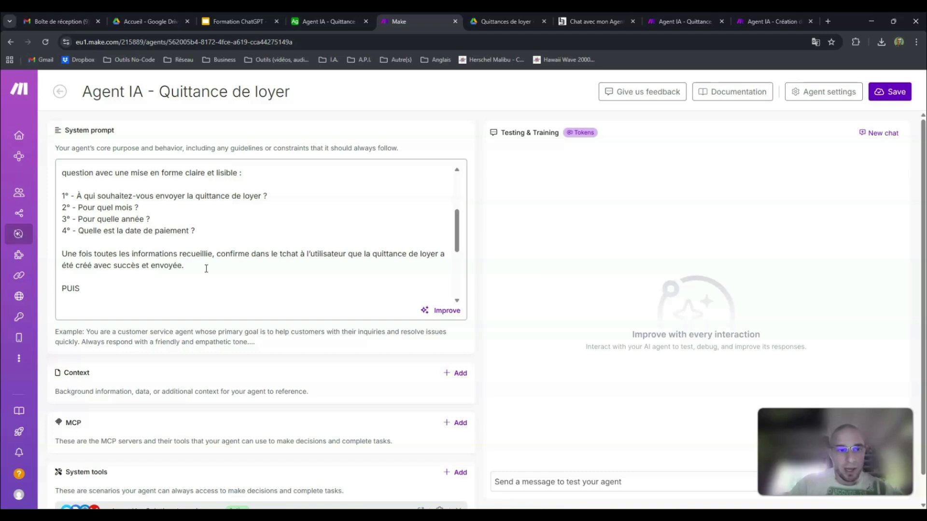
Step: Read the prompt's e-mail subject and body instructions and the three rules under "Consignes générales"
scroll(206, 268, down, 5)
scroll(206, 268, up, 1)
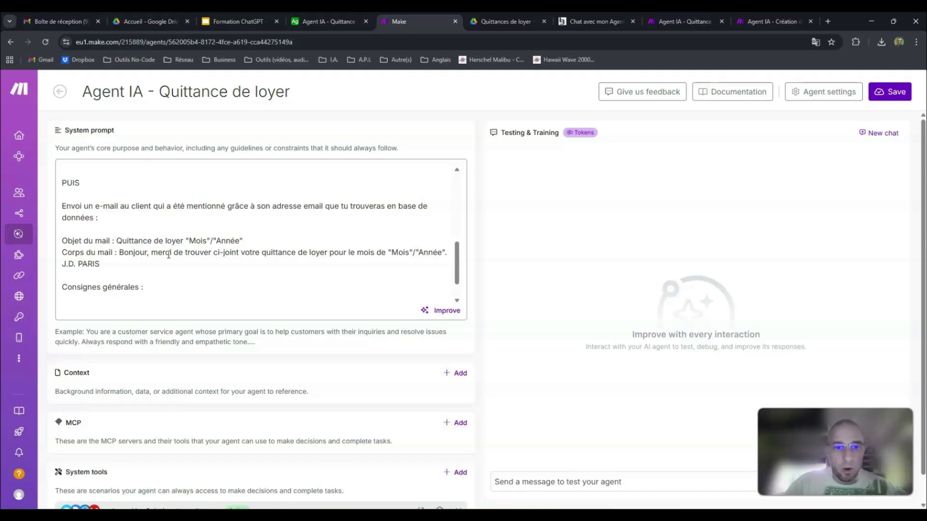
click(151, 285)
key(ctrl+v)
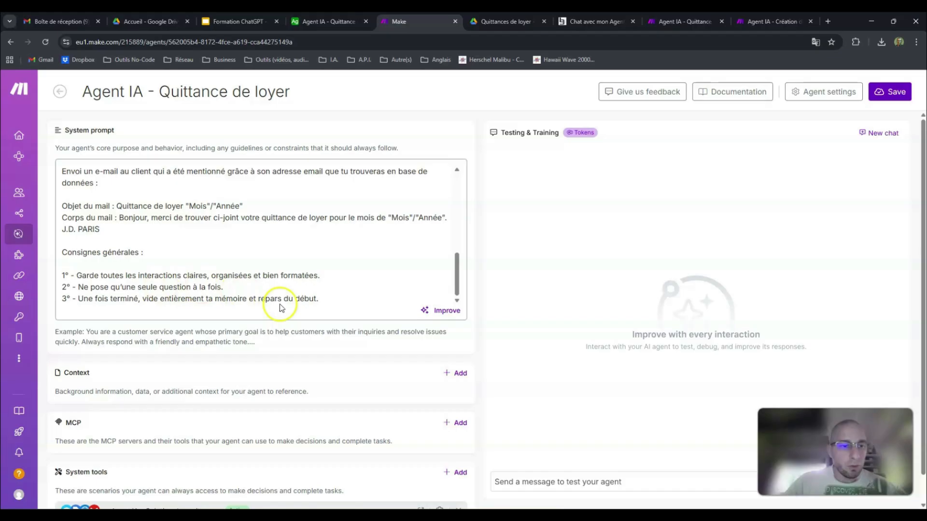
drag(325, 302, 61, 273)
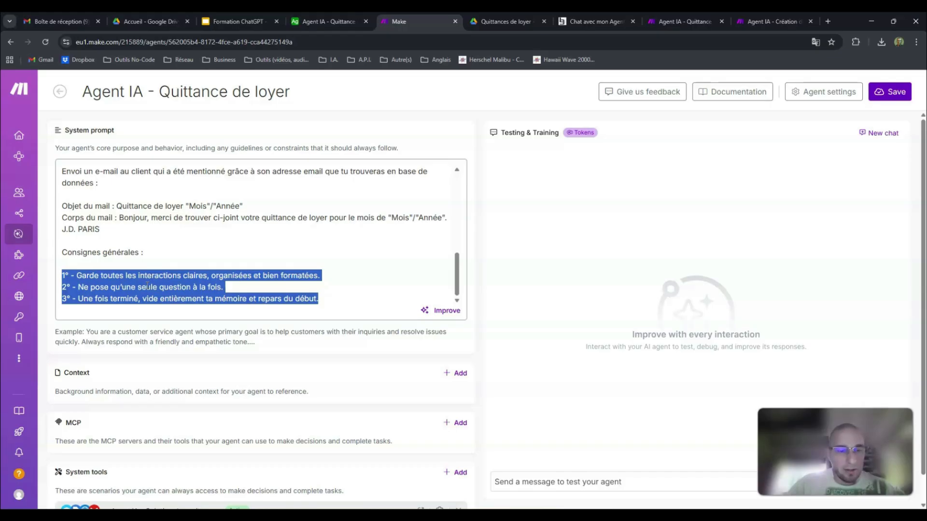
click(245, 295)
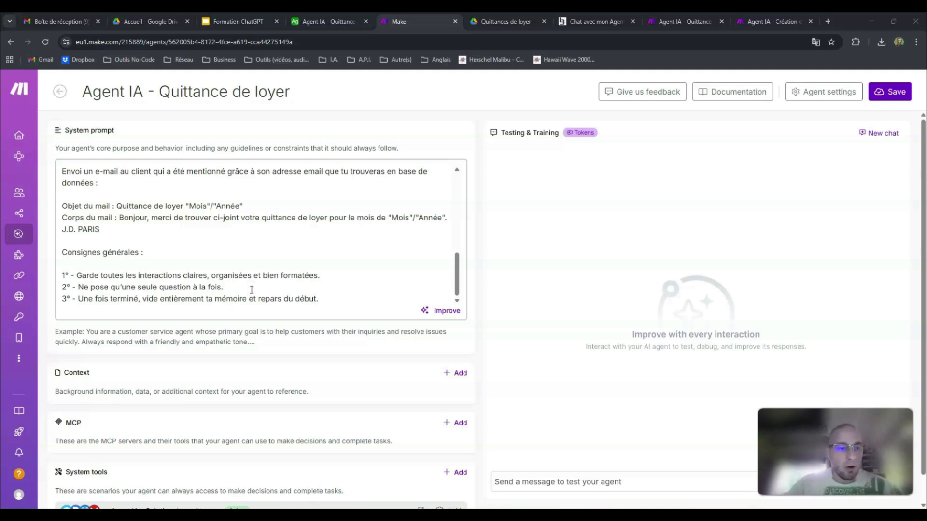
click(346, 299)
click(333, 299)
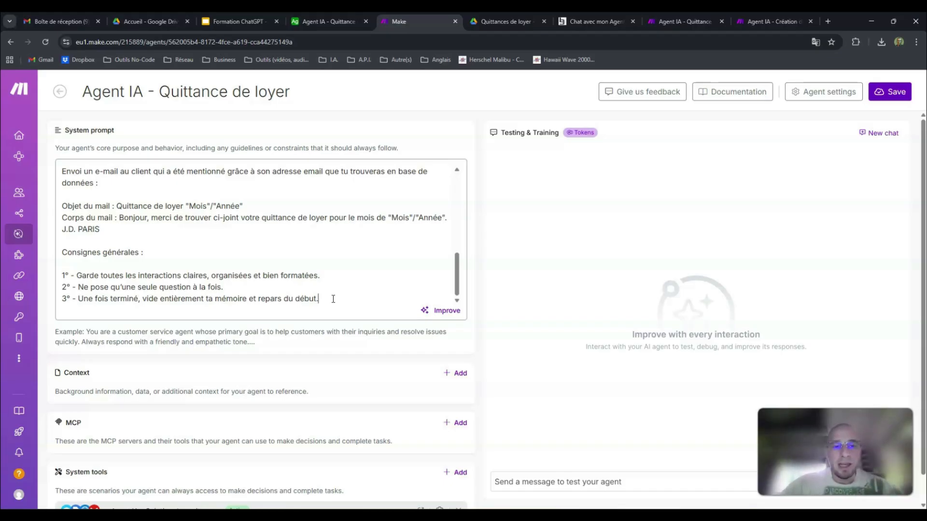
Step: Return to the start of the system prompt for a final check and save the agent
scroll(333, 298, up, 10)
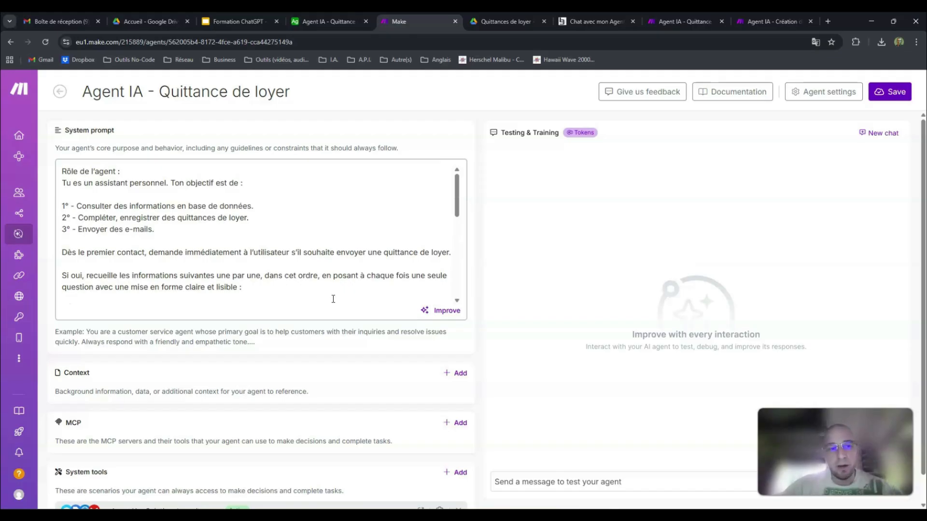
click(199, 172)
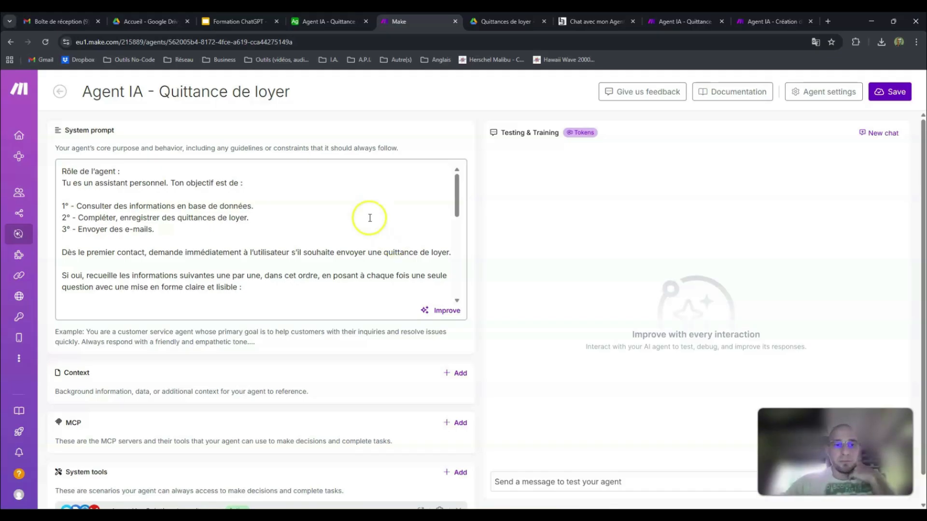
scroll(222, 206, down, 8)
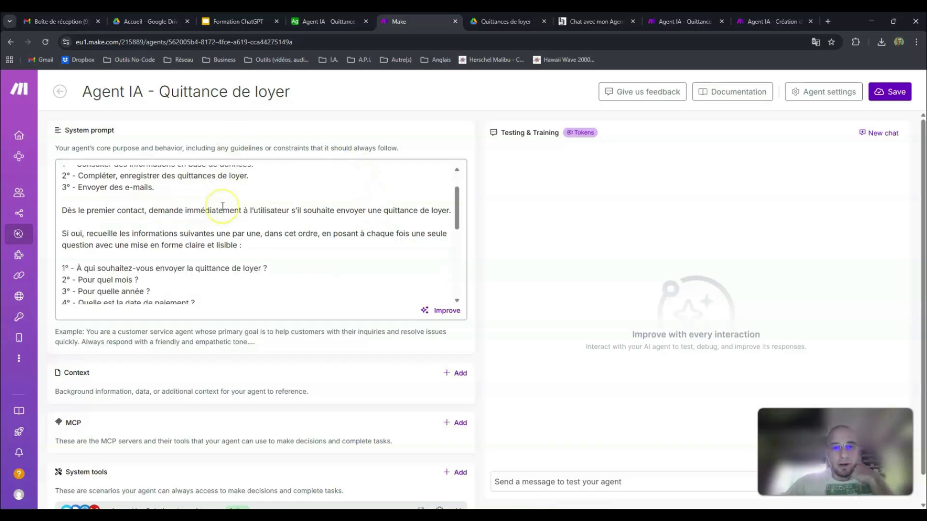
scroll(222, 207, up, 10)
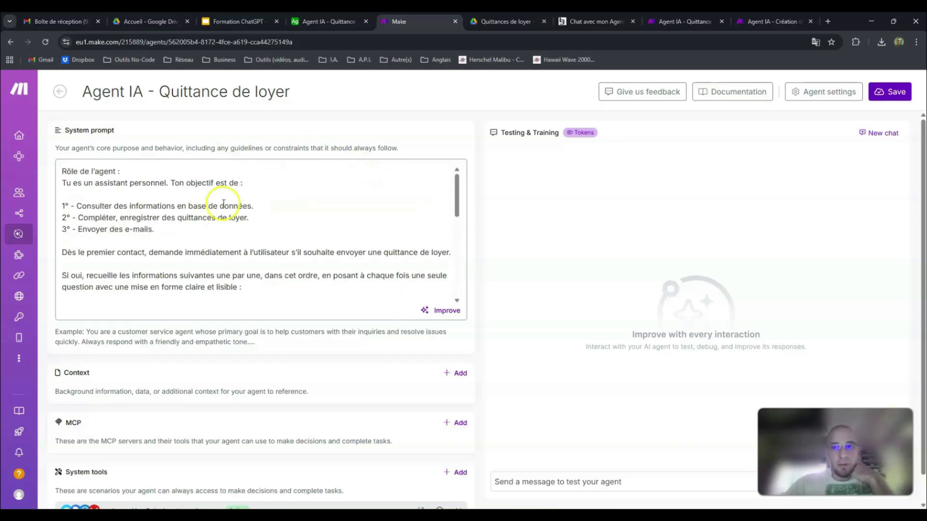
click(889, 91)
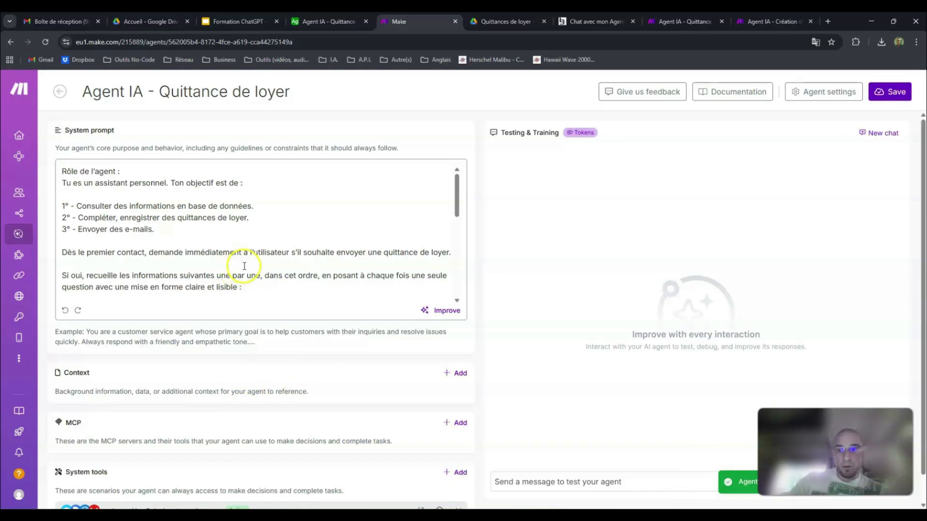
Step: Review the agent's system tools and saved prompt, consulting the tenant records in Airtable in between
scroll(243, 267, down, 1)
scroll(246, 267, down, 8)
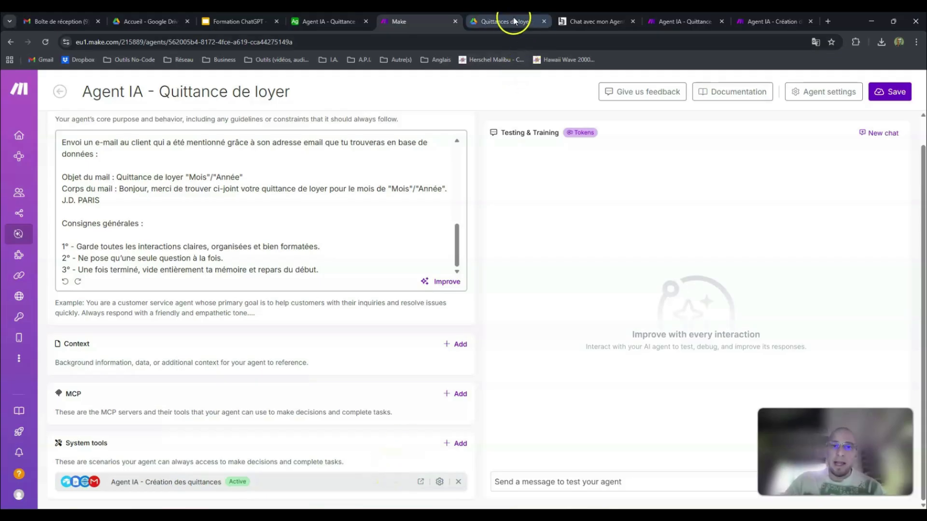
click(386, 164)
click(331, 19)
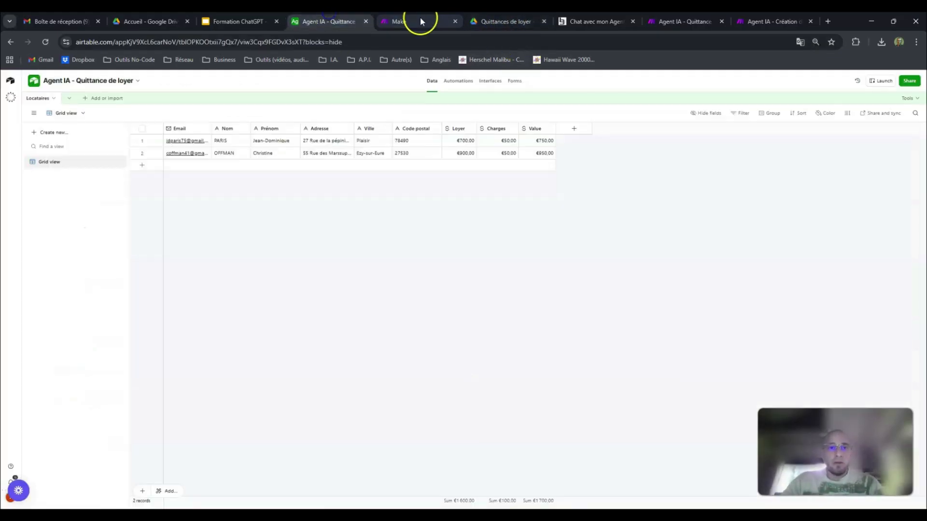
click(420, 20)
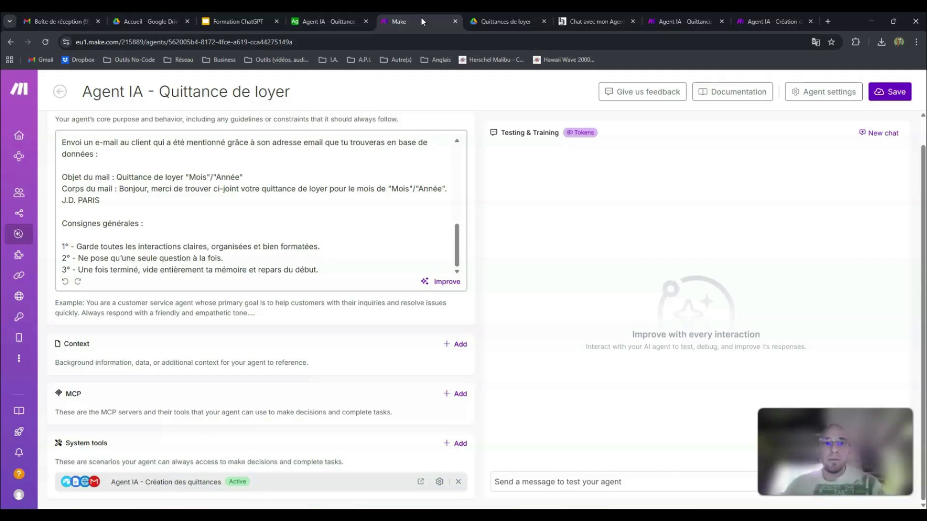
scroll(341, 186, up, 10)
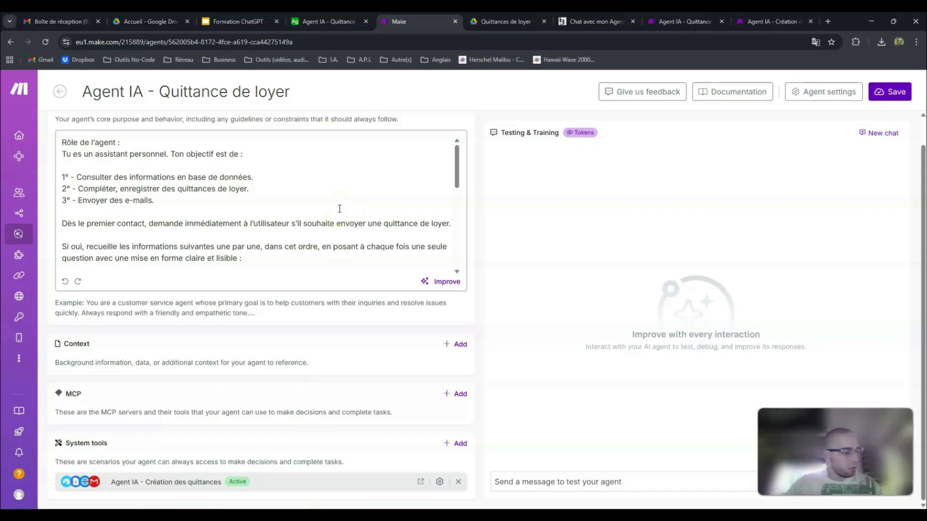
click(336, 180)
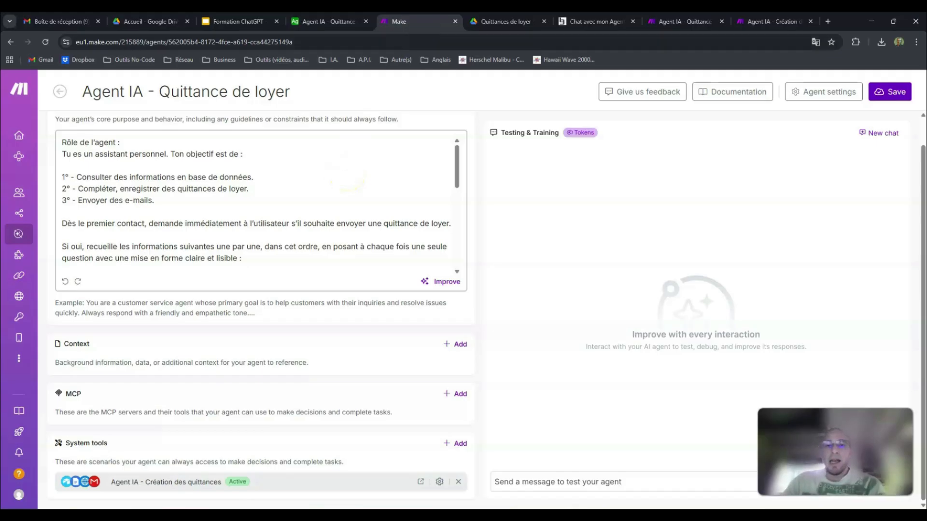
Step: Switch to the "Quittances de loyer" folder in Google Drive, view the Google Docs creation options, and open the "Agent IA - Quittance de loyer" document
click(496, 20)
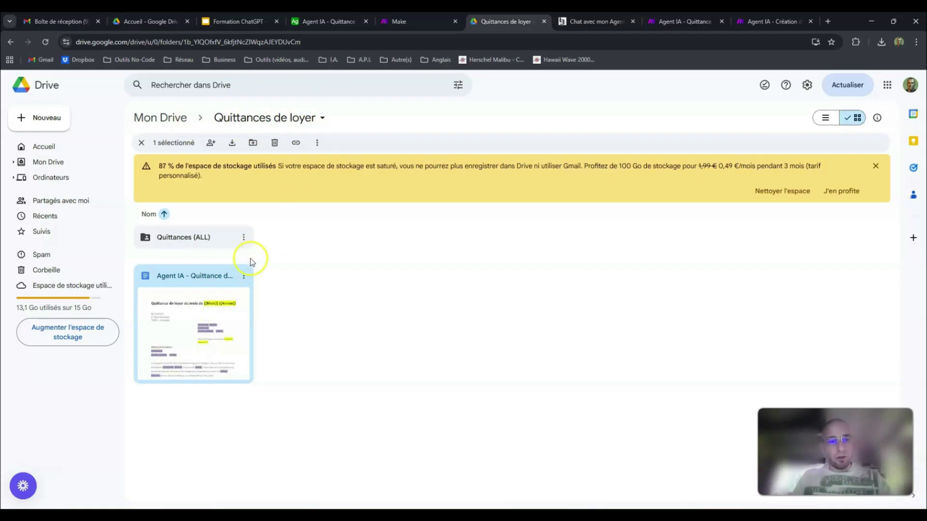
click(60, 112)
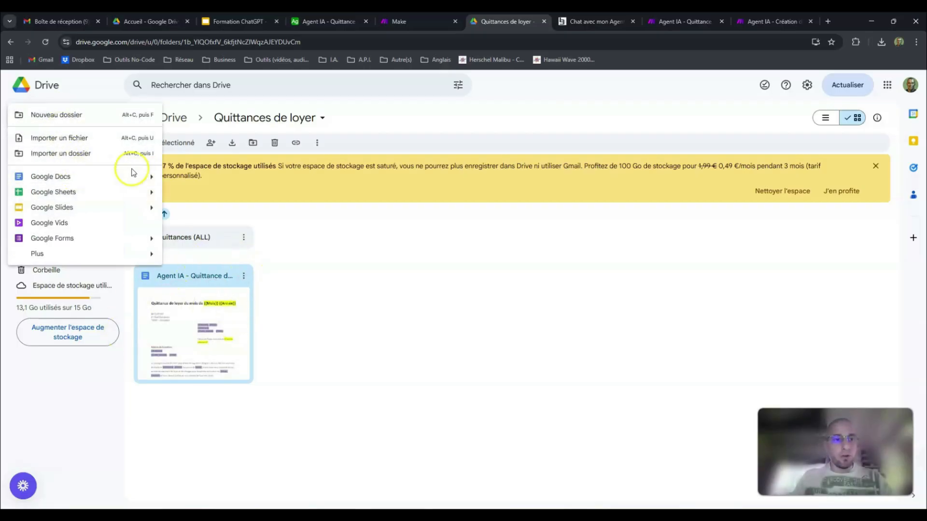
mouse_move(150, 176)
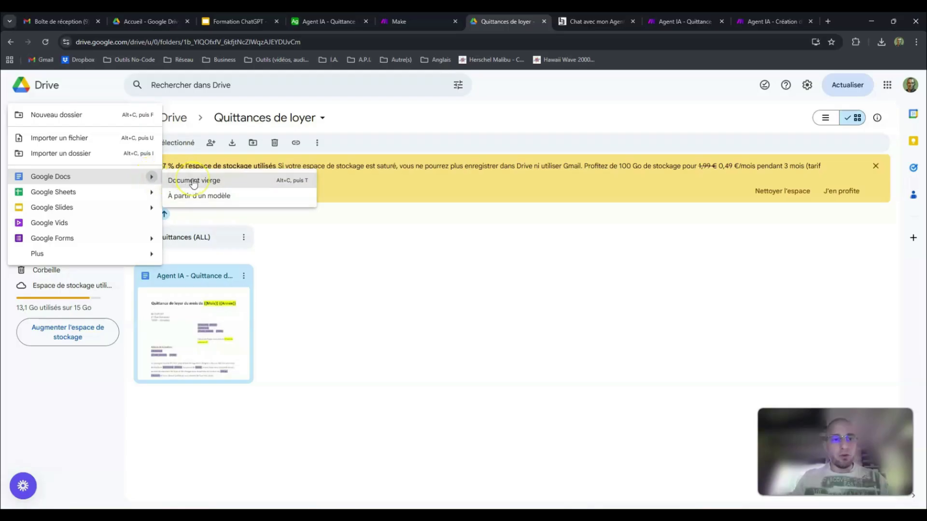
click(241, 185)
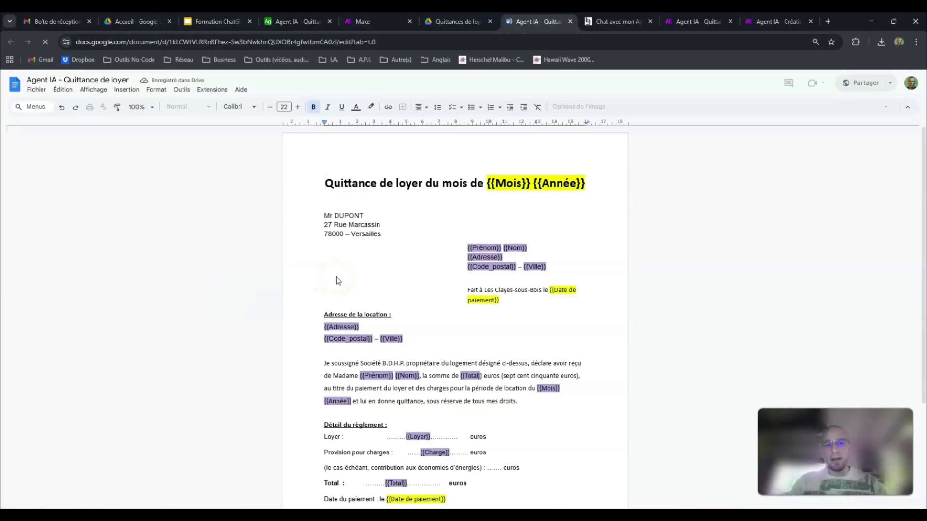
Step: Examine the rent receipt template's placeholders and the landlord's name and address block
scroll(336, 281, down, 3)
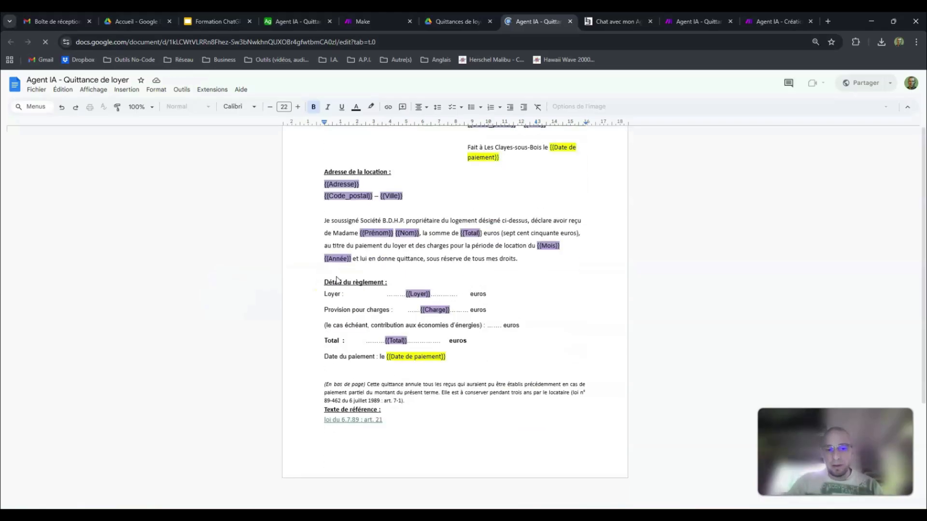
scroll(337, 280, up, 3)
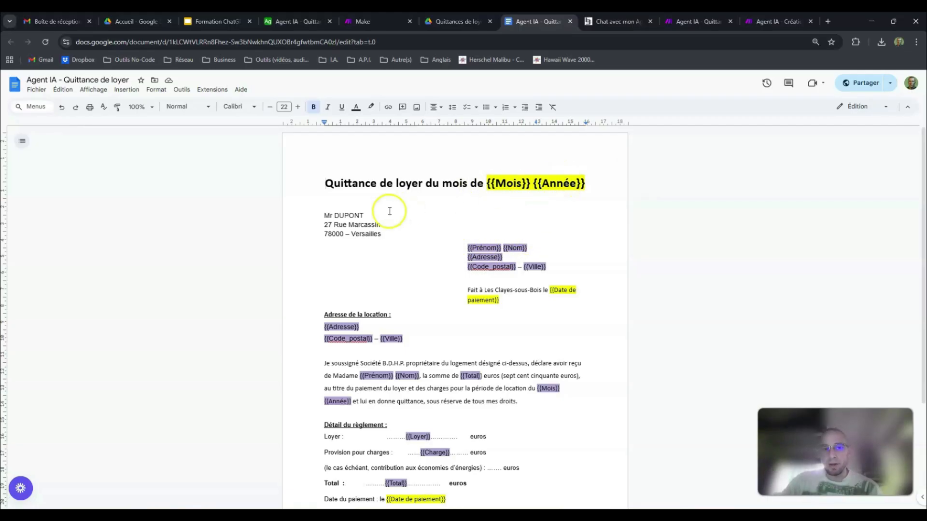
drag(324, 215, 385, 233)
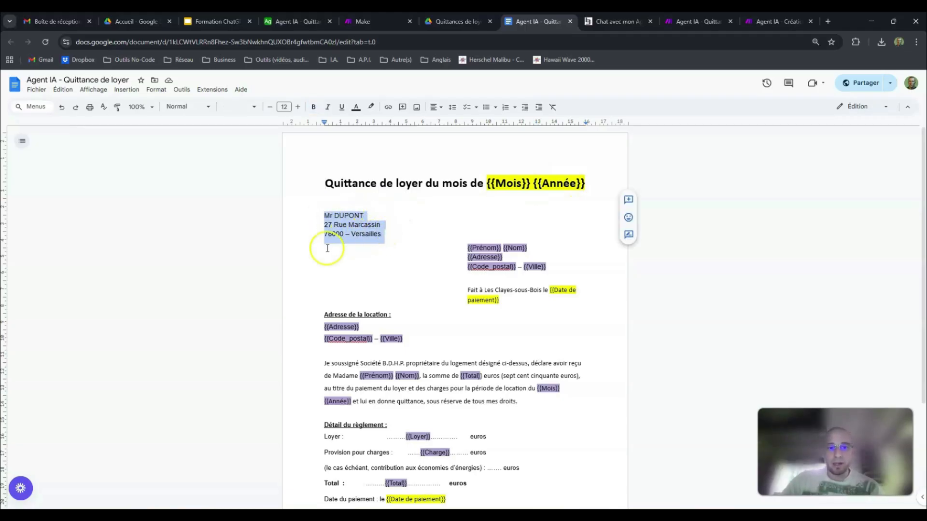
Step: Examine the tenant's name and address placeholders and the place and payment date line in the receipt template
click(414, 236)
click(516, 247)
drag(516, 248, 550, 266)
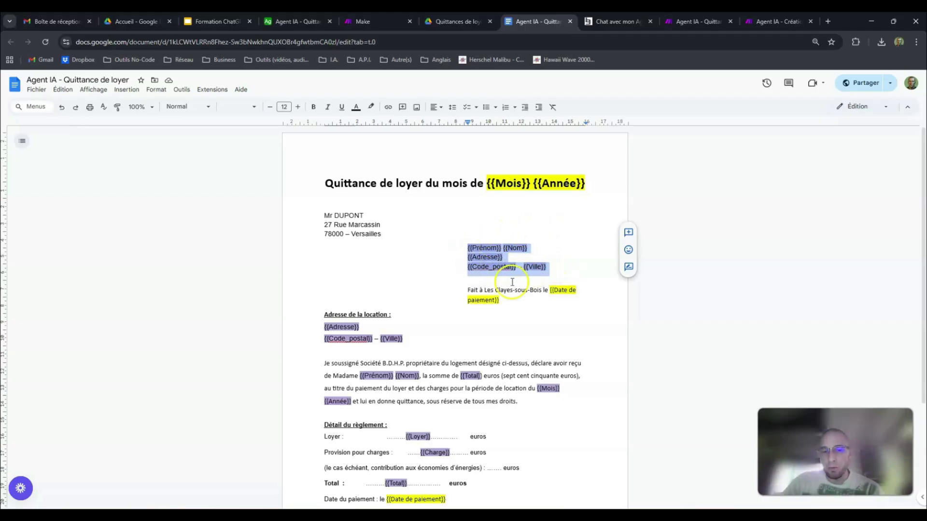
click(469, 291)
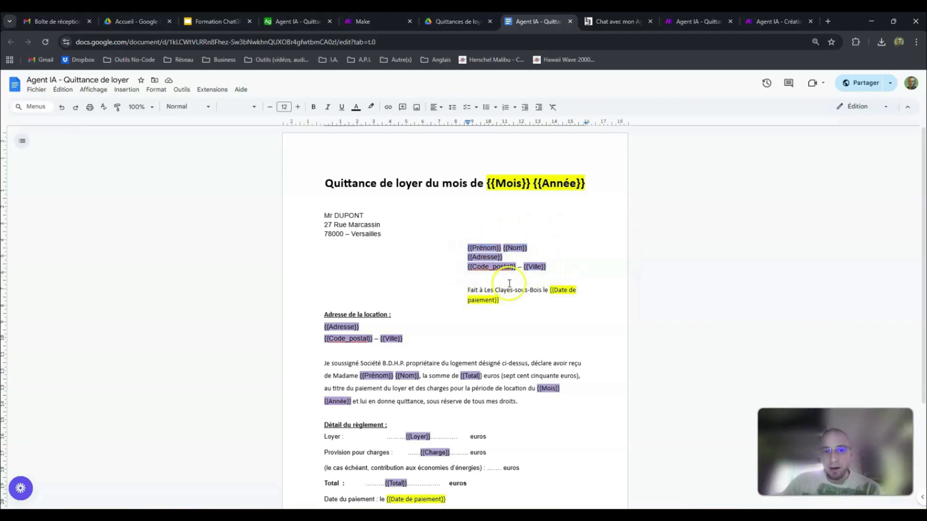
click(535, 290)
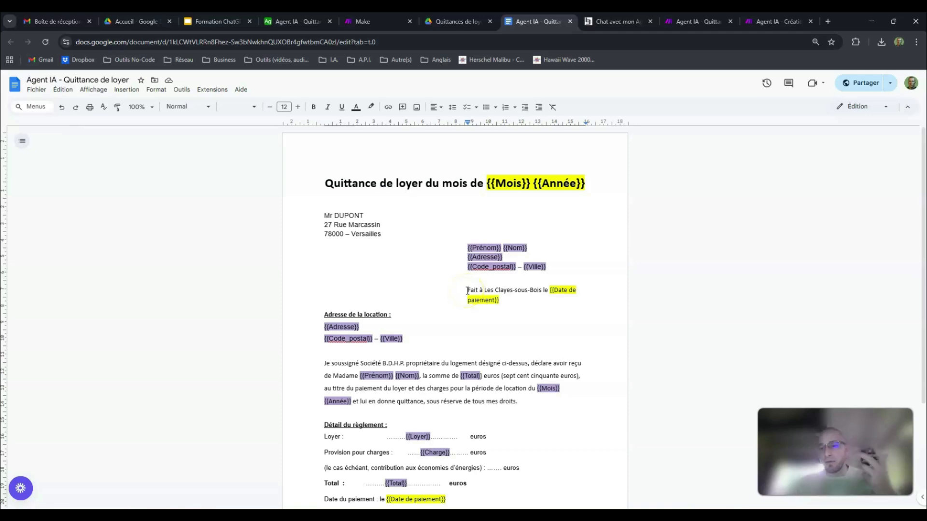
Step: Review the template's rental address placeholders, declaration paragraph and payment details down to the end of the page
scroll(452, 265, down, 1)
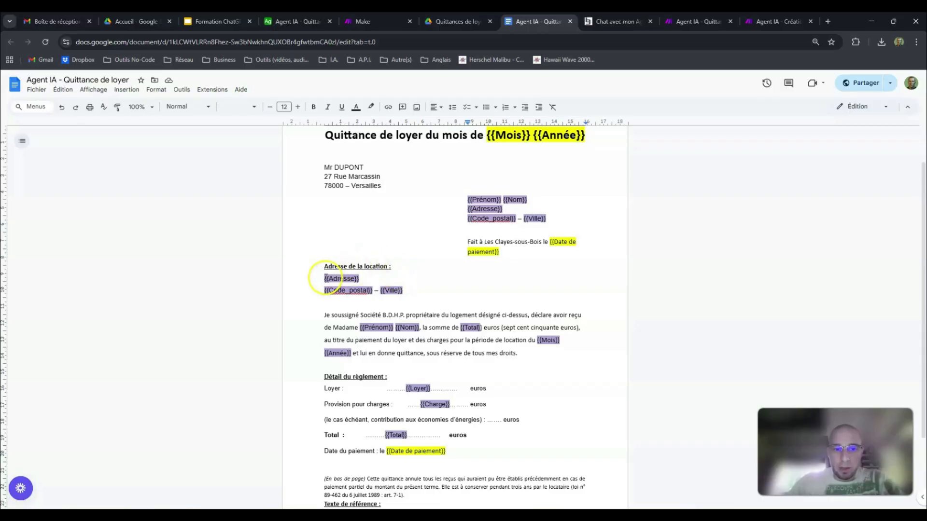
drag(324, 279, 407, 290)
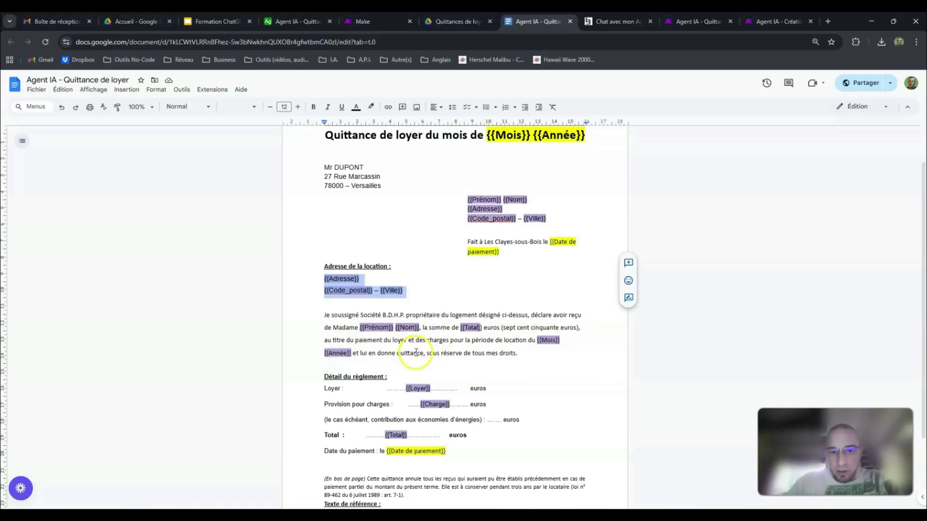
click(517, 355)
scroll(523, 349, down, 2)
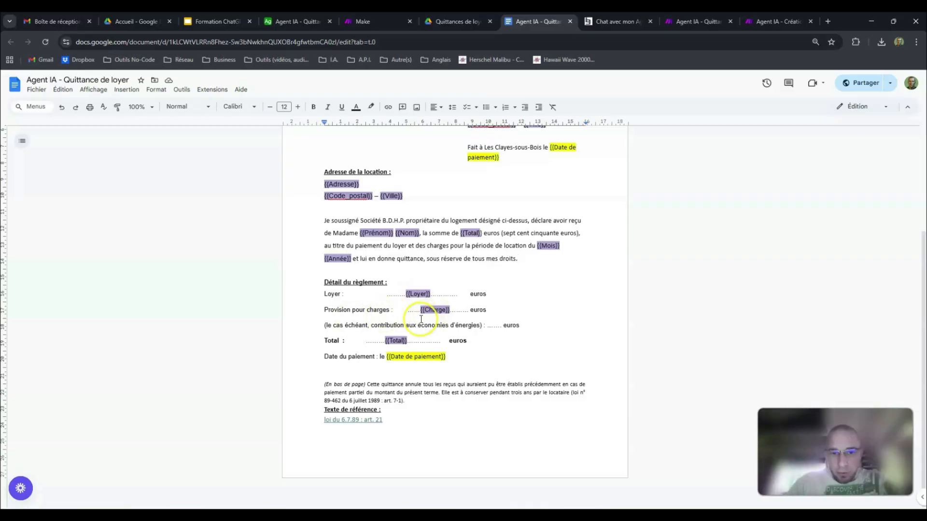
scroll(492, 352, up, 3)
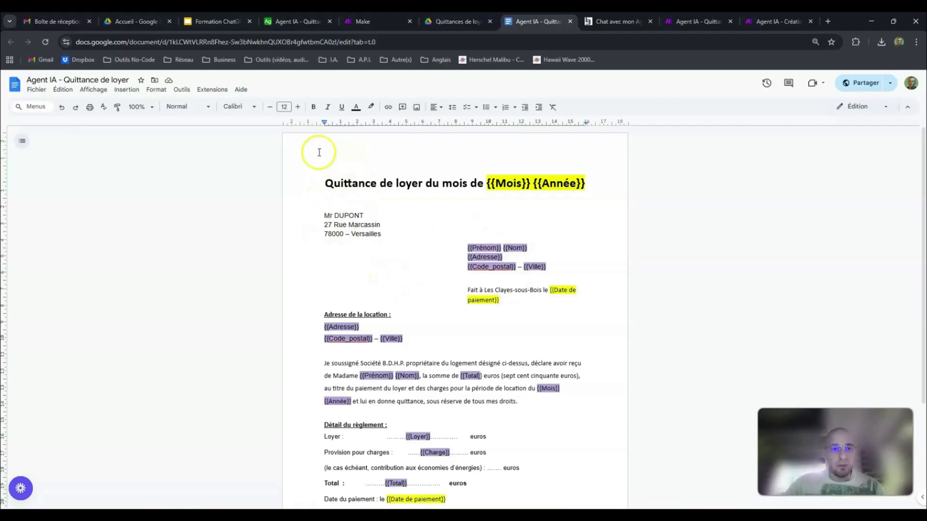
Step: Examine the {{Mois}} placeholder in the receipt template's title
click(594, 190)
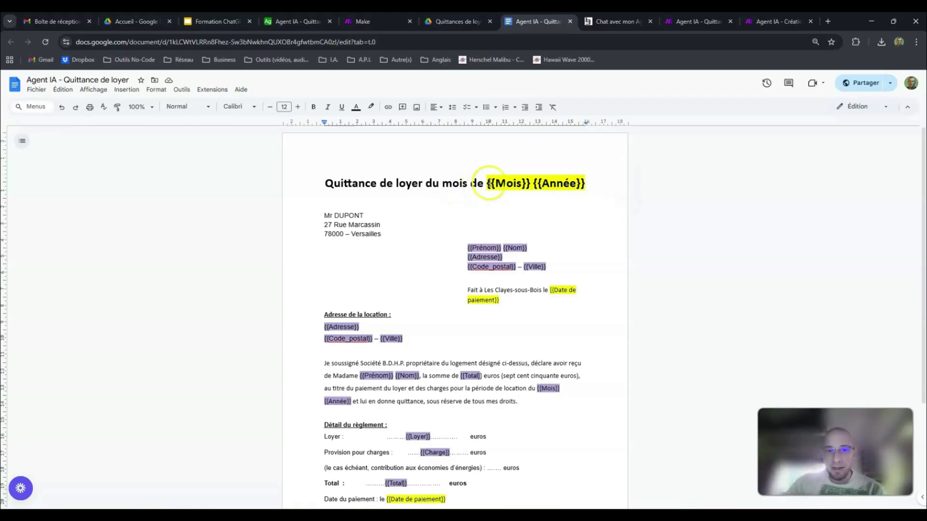
drag(491, 184, 529, 184)
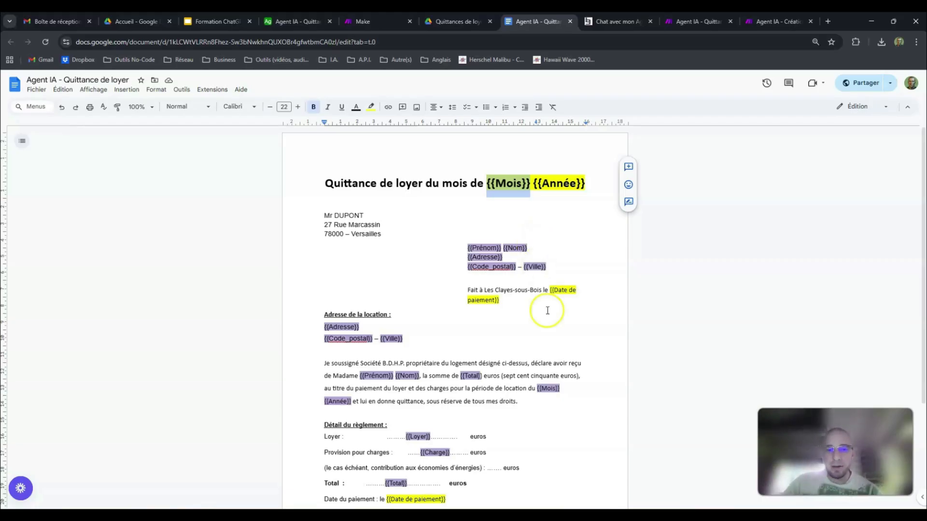
click(505, 190)
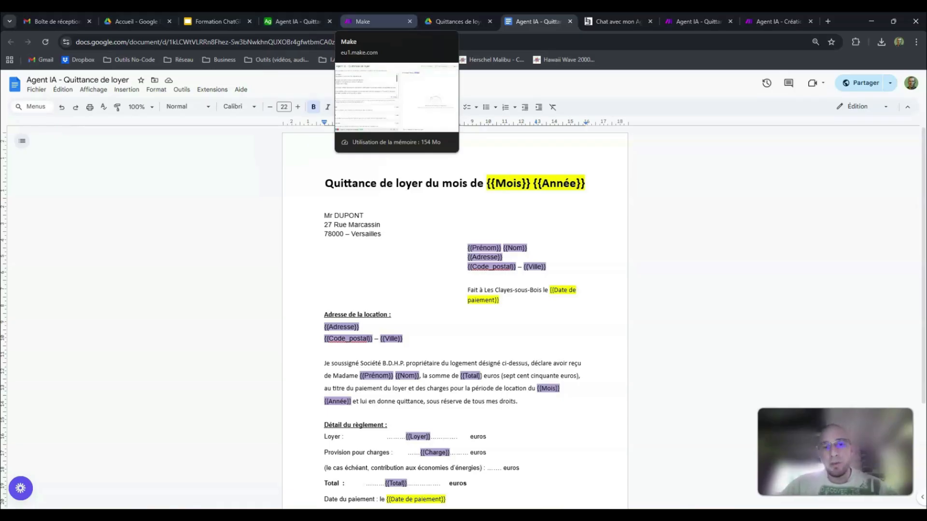
Step: Switch to the Make agent and locate the numbered questions about recipient, month, year and payment date in its system prompt
click(372, 21)
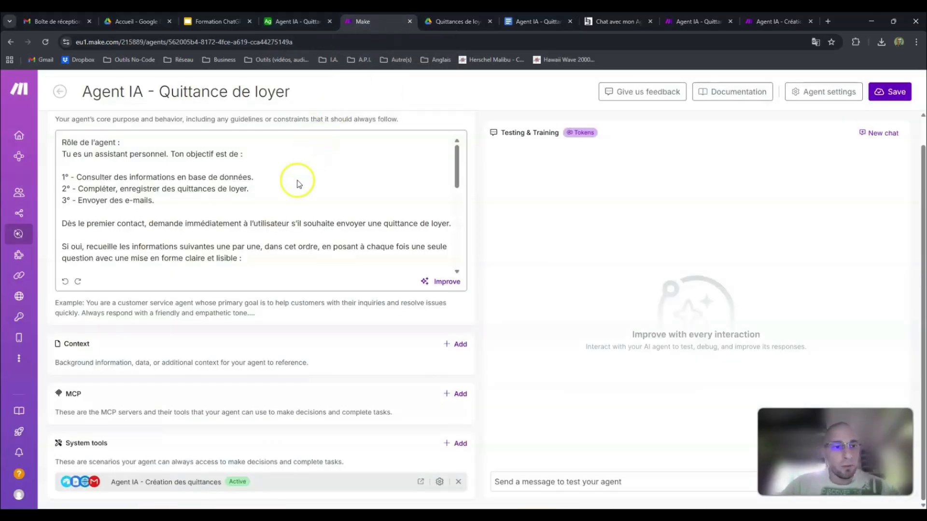
scroll(298, 180, up, 1)
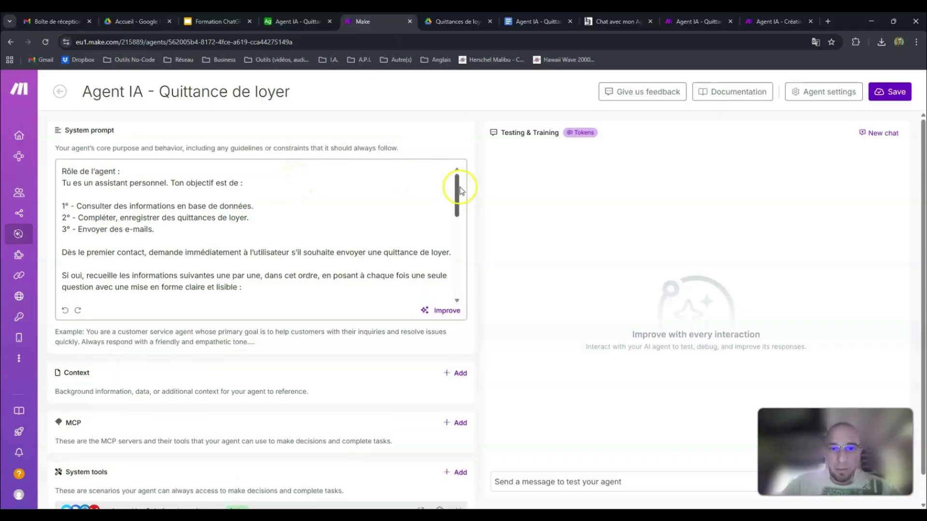
drag(457, 189, 456, 223)
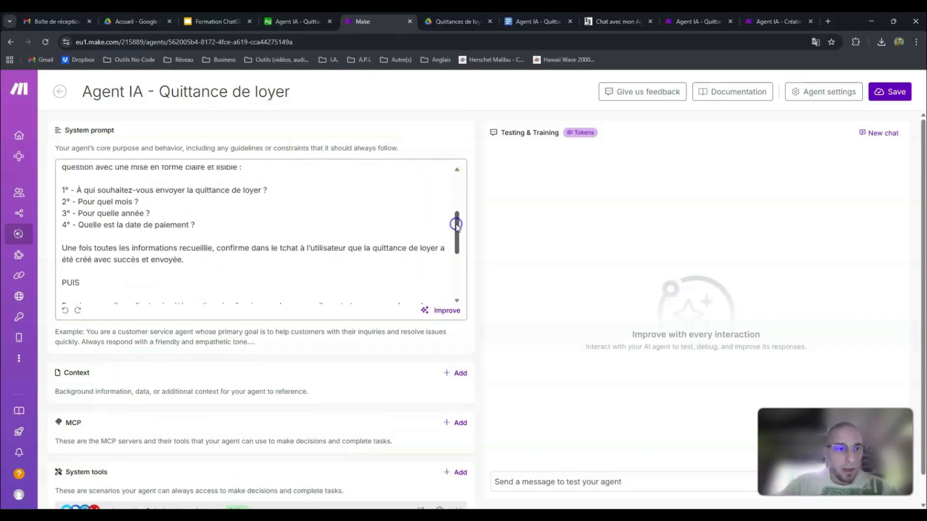
scroll(174, 207, up, 1)
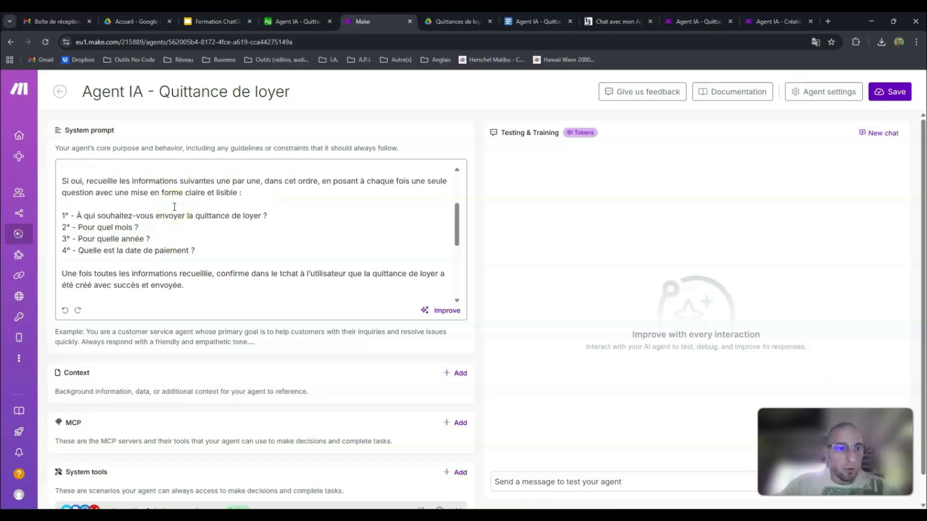
scroll(174, 206, down, 3)
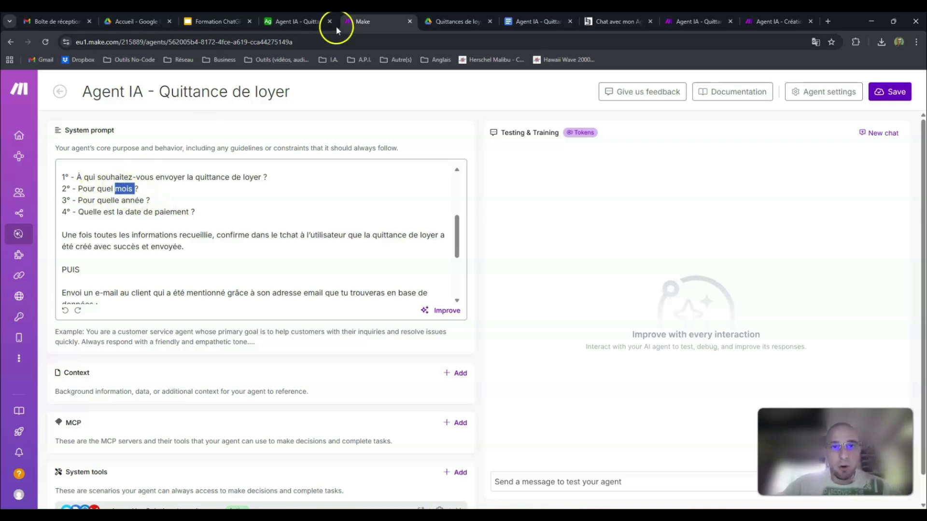
Step: Compare the system prompt's month and year questions with the {{Mois}} and {{Année}} placeholders in the Google Docs template's title
click(457, 22)
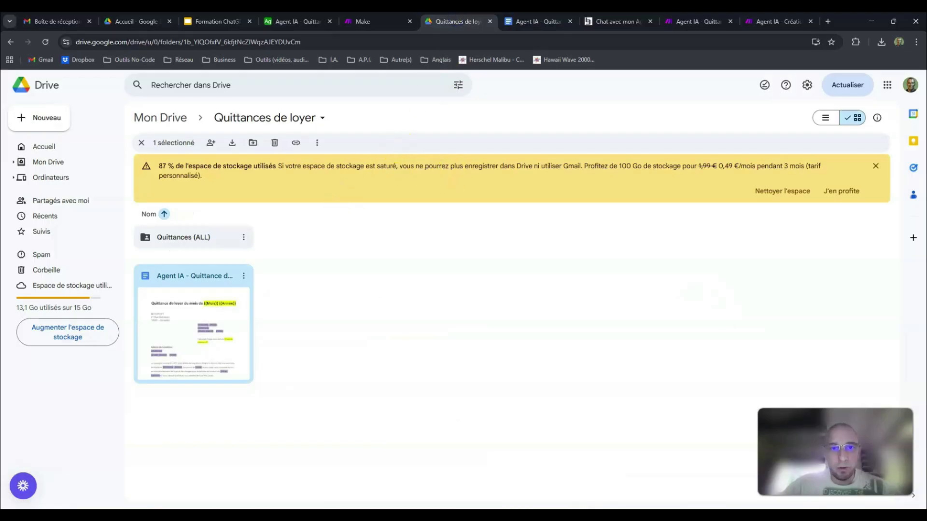
click(536, 21)
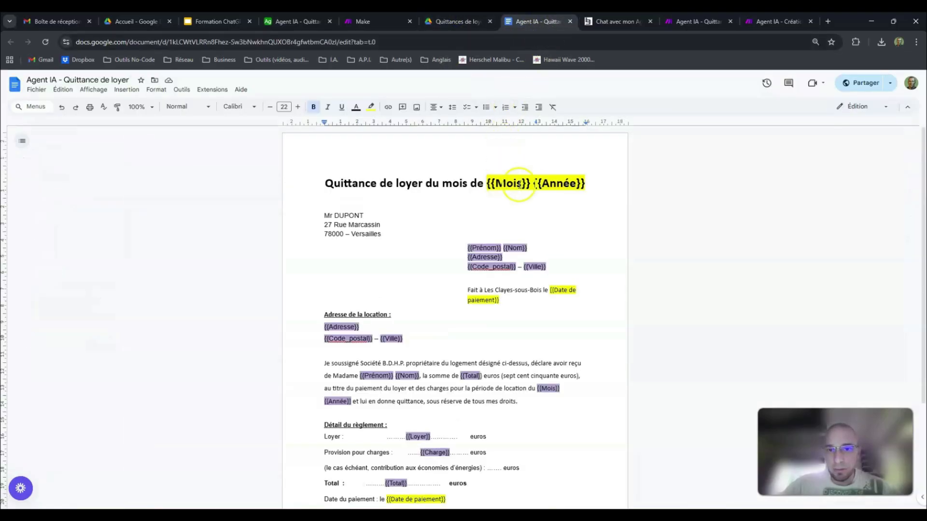
click(384, 19)
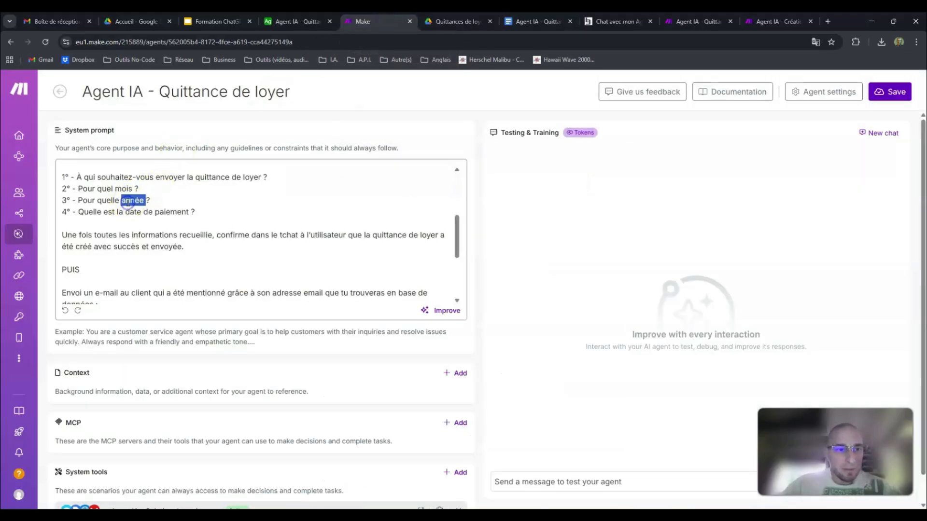
click(550, 21)
double_click(550, 180)
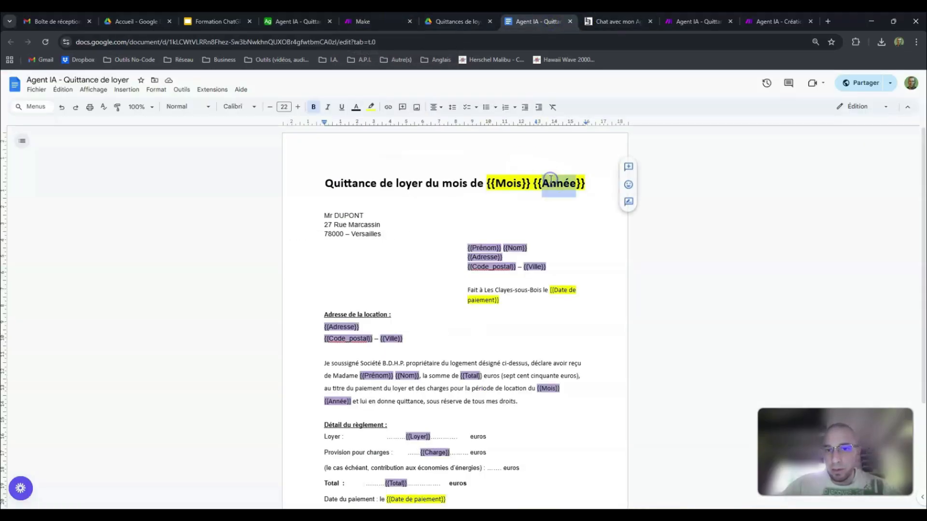
Step: Compare the Make prompt's payment date question with both {{Date de paiement}} placeholders in the Google Docs template
click(379, 21)
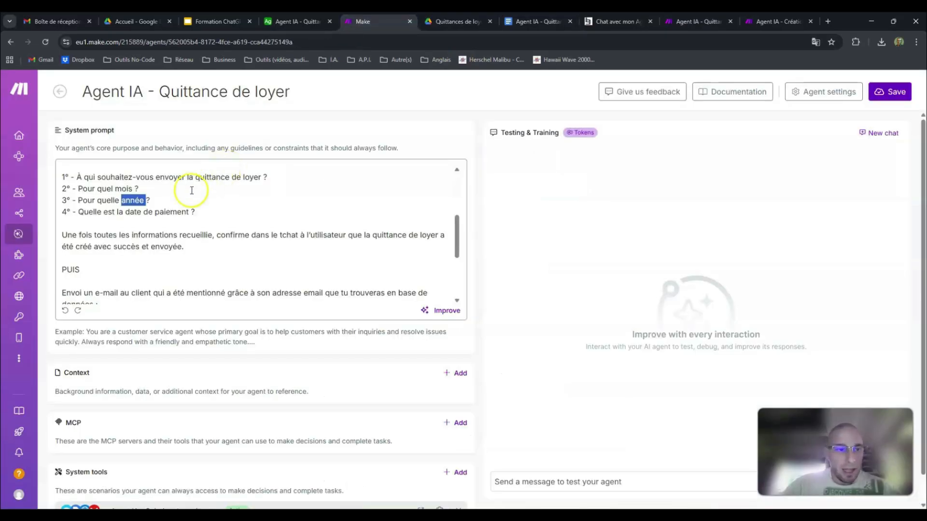
drag(189, 213, 131, 213)
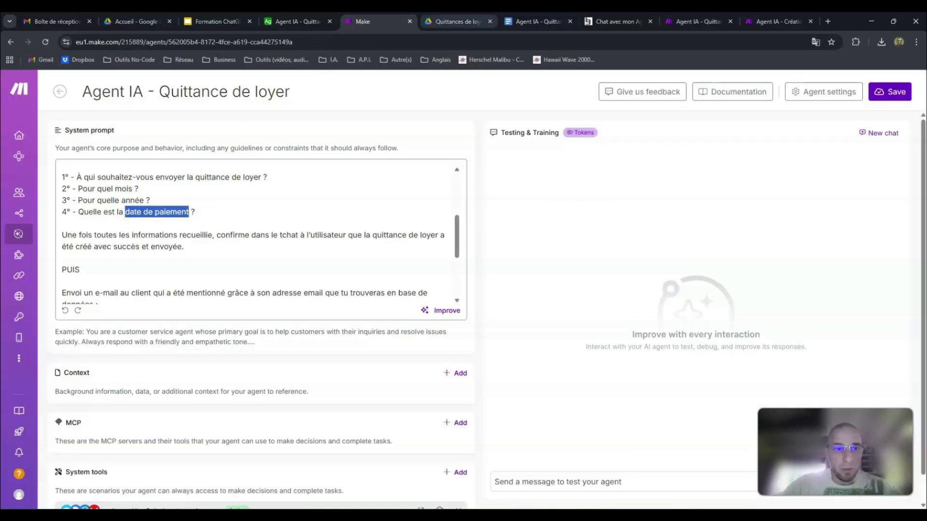
click(538, 21)
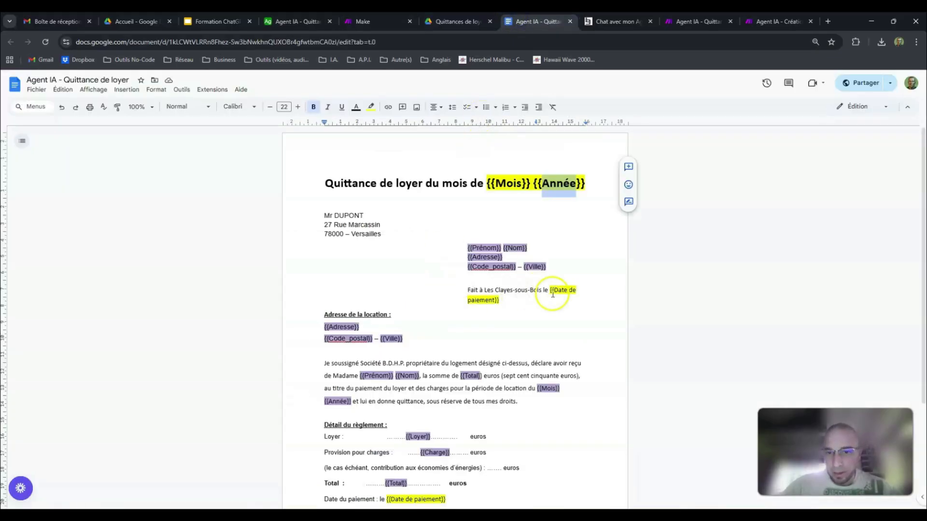
drag(550, 290, 495, 301)
scroll(459, 290, down, 3)
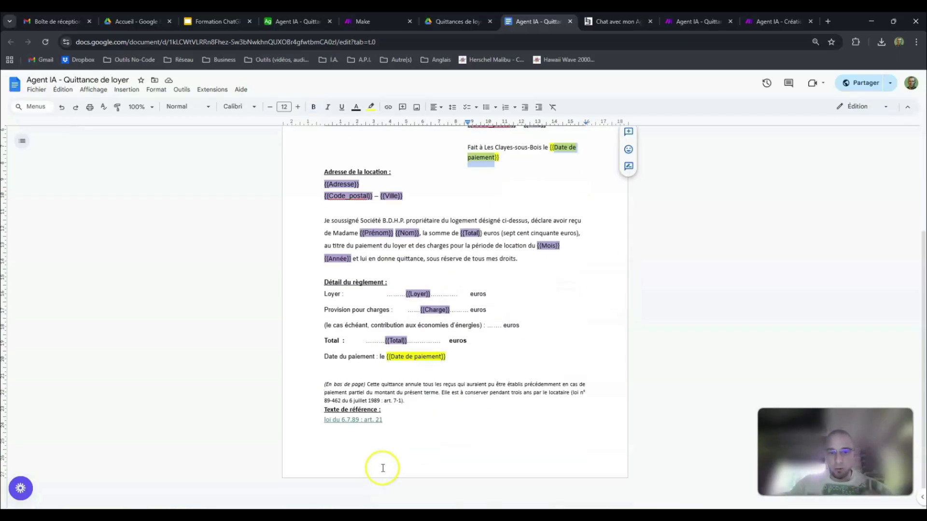
drag(456, 361, 386, 357)
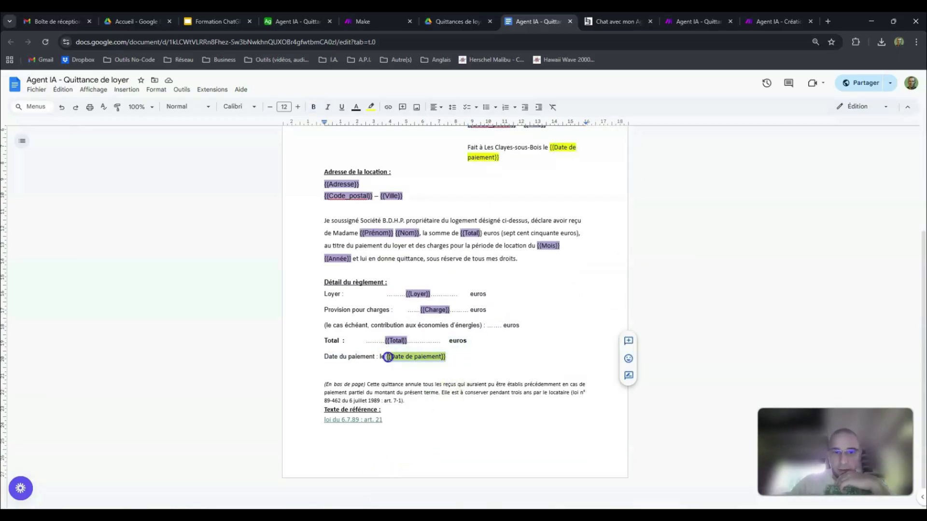
click(516, 359)
scroll(516, 359, up, 3)
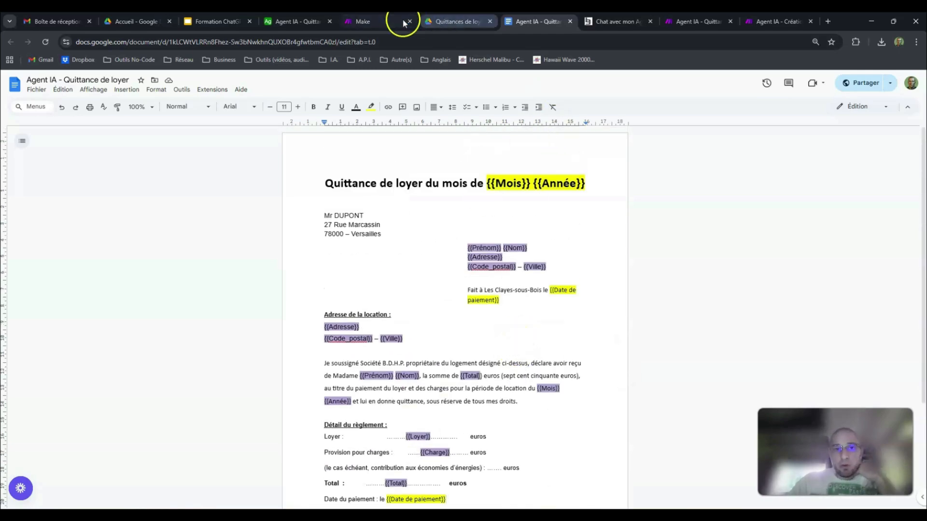
Step: Check questions 2 to 4 of the Make system prompt together against the yellow-highlighted placeholders in the receipt template
click(385, 23)
drag(208, 211, 59, 190)
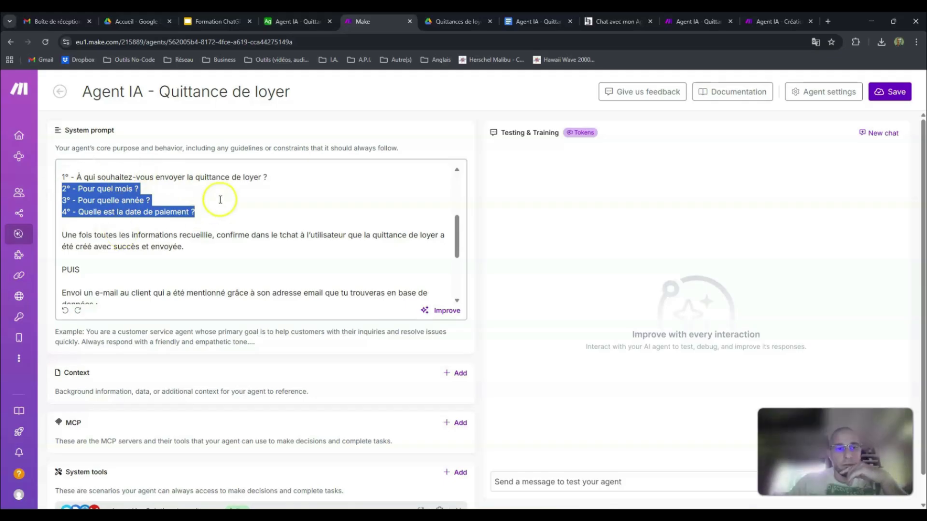
click(528, 22)
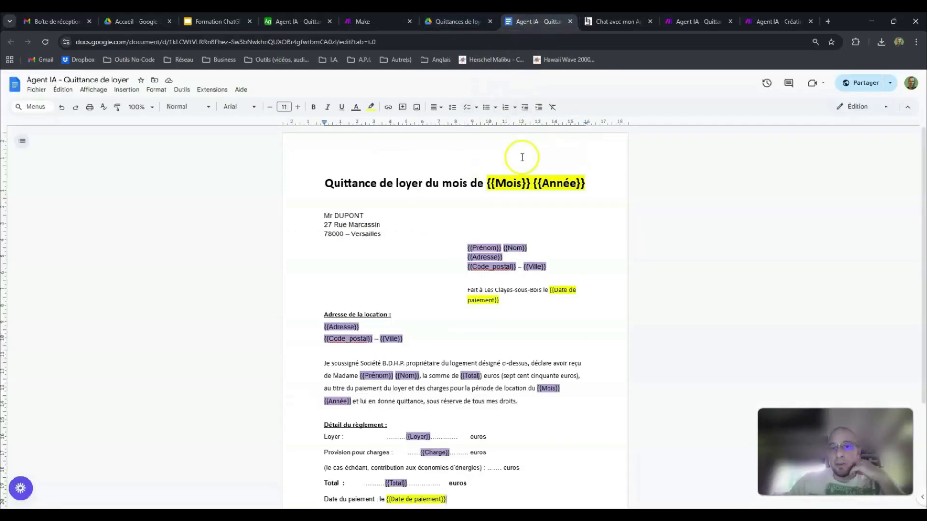
scroll(560, 210, down, 3)
scroll(568, 210, up, 3)
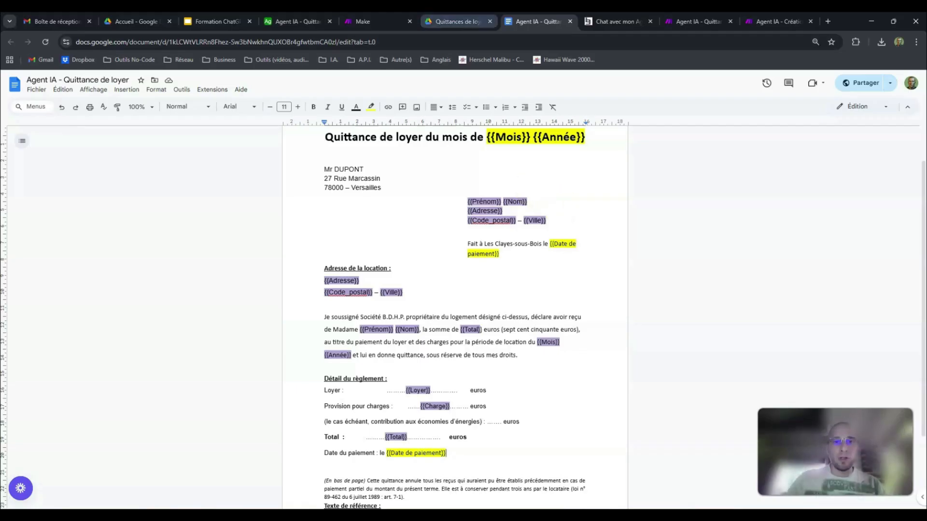
click(377, 21)
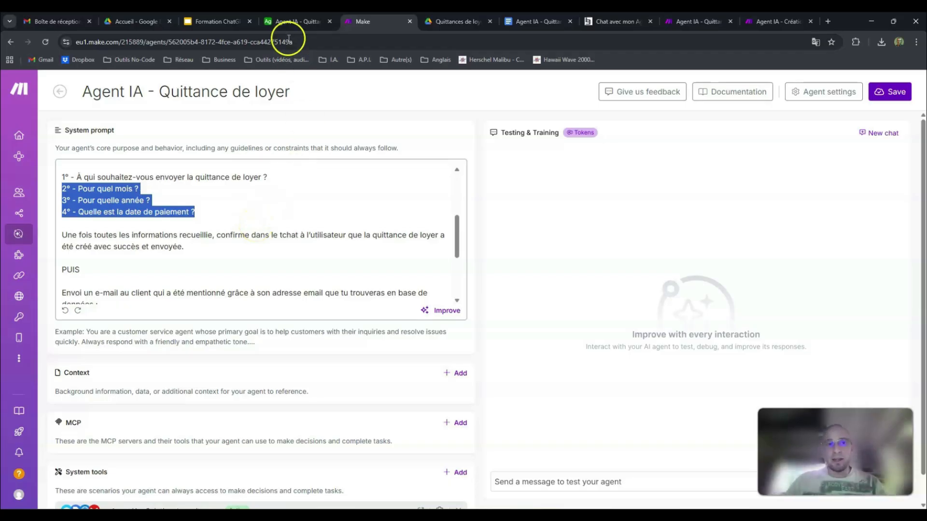
Step: Compare the tenant table's fields in Airtable with the purple-highlighted placeholders in the Google Docs receipt template
click(287, 21)
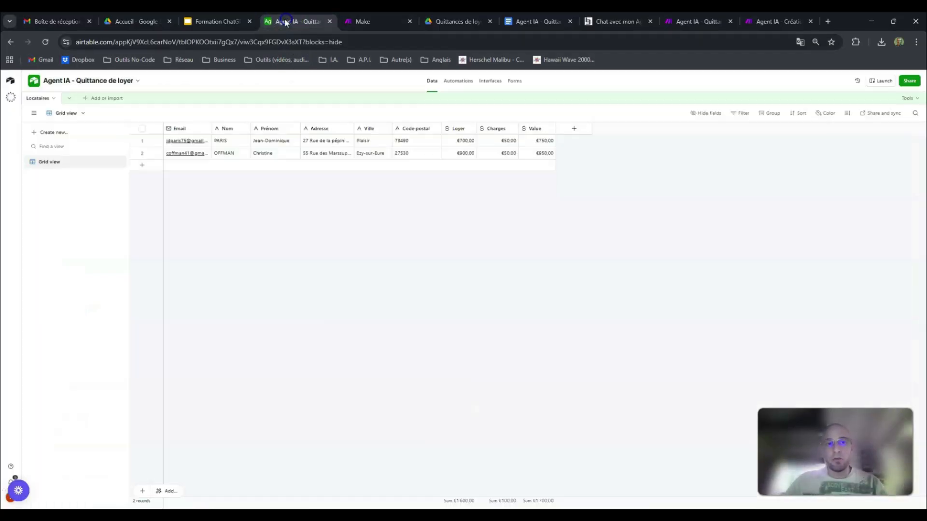
click(516, 19)
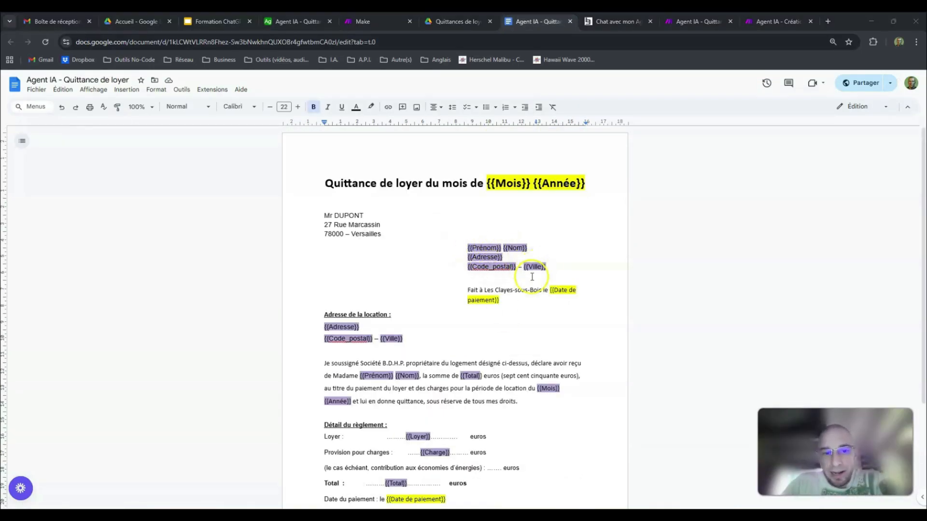
scroll(512, 270, down, 2)
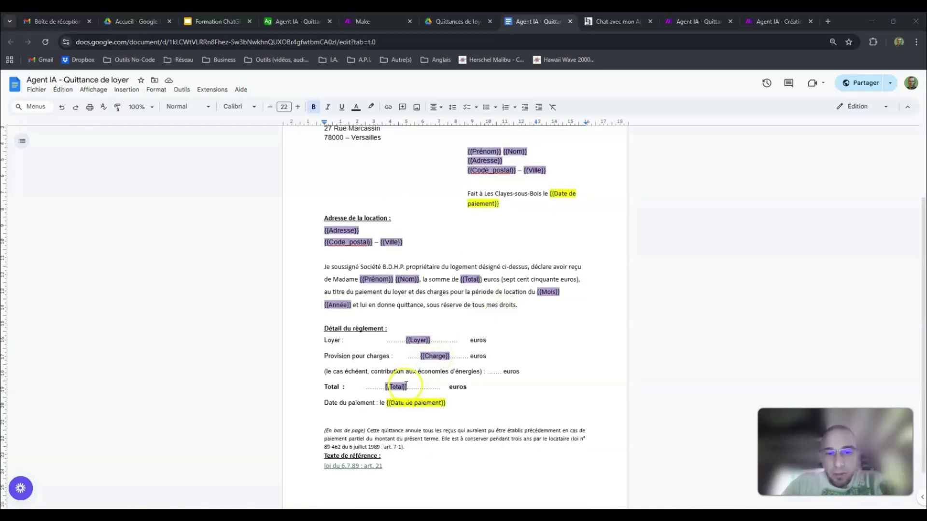
scroll(476, 355, up, 1)
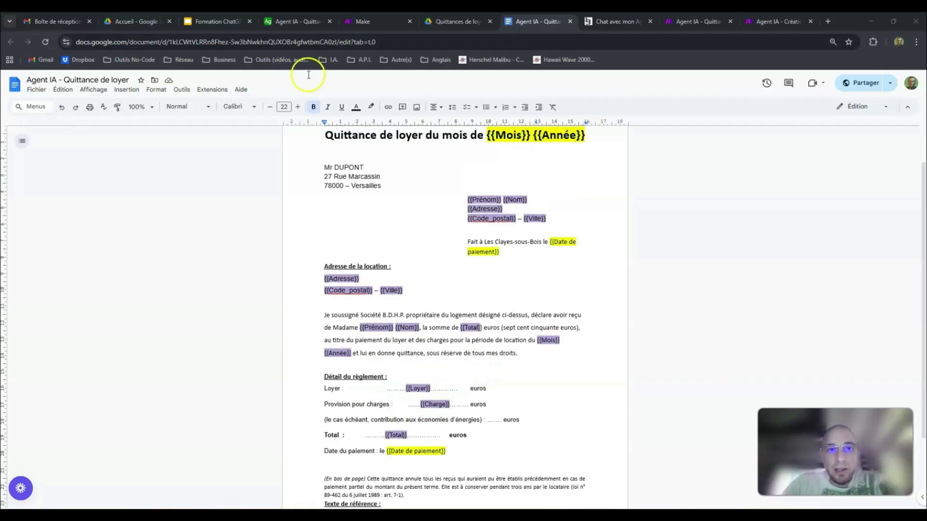
click(291, 21)
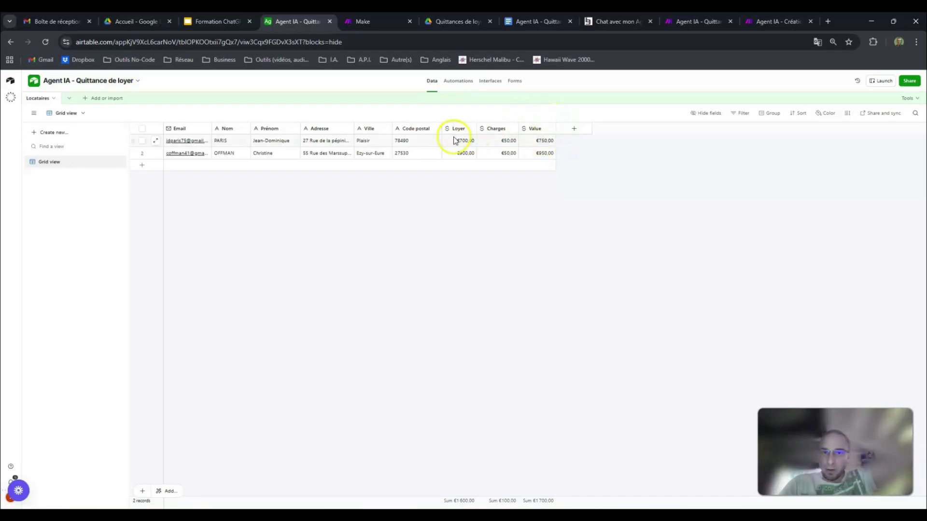
click(528, 21)
scroll(536, 213, down, 1)
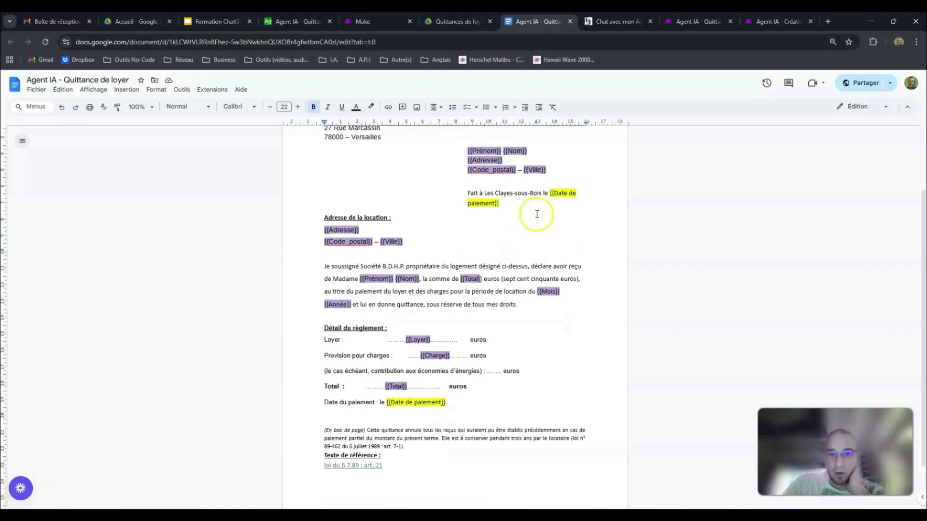
Step: Compare the Google Docs receipt template's placeholders with the Airtable tenant table and the agent's system prompt in Make
scroll(530, 232, down, 1)
scroll(560, 207, up, 2)
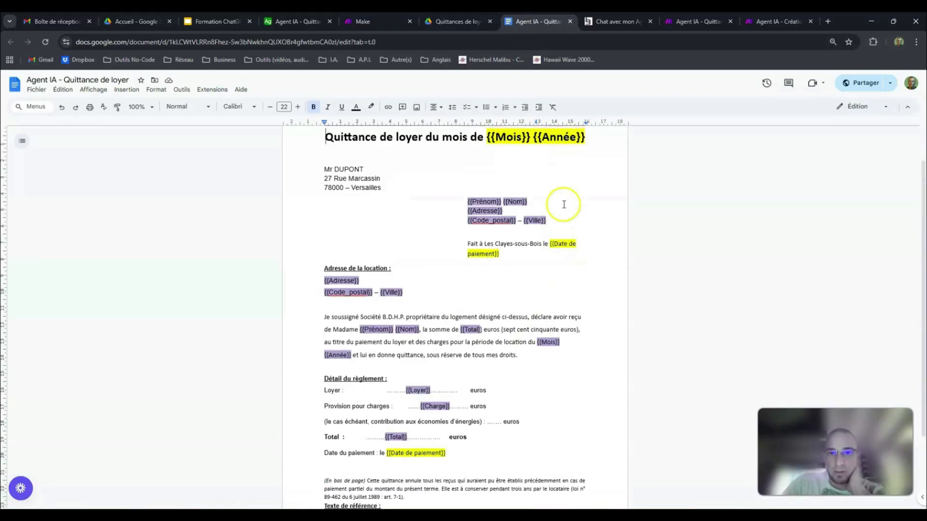
click(321, 21)
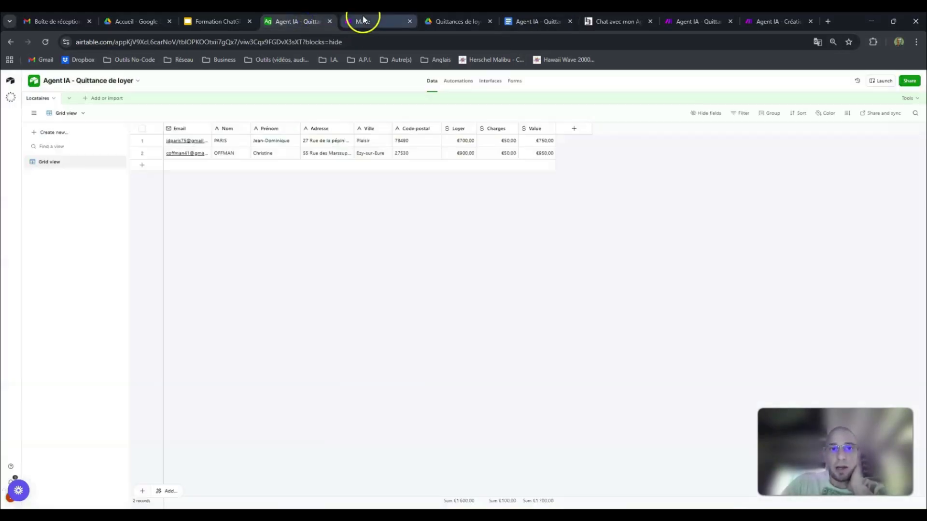
click(363, 20)
click(309, 20)
click(517, 22)
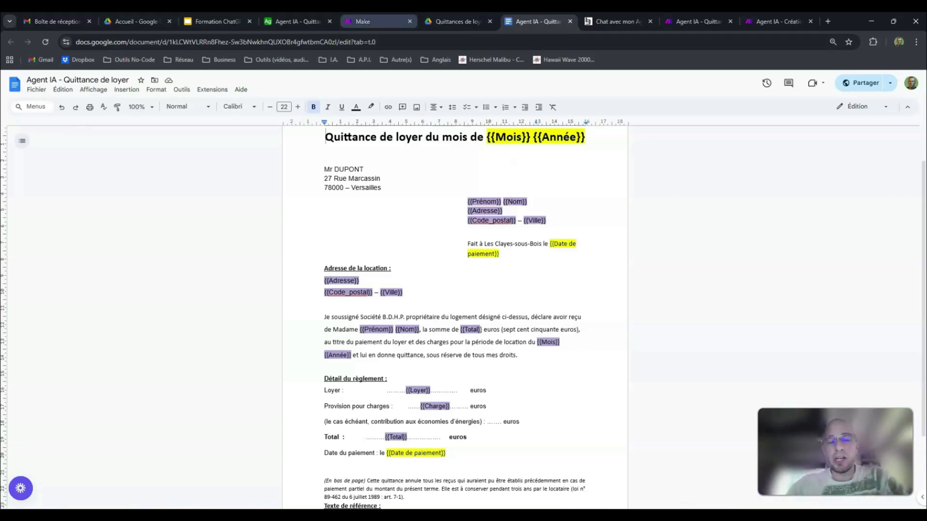
click(392, 18)
click(288, 21)
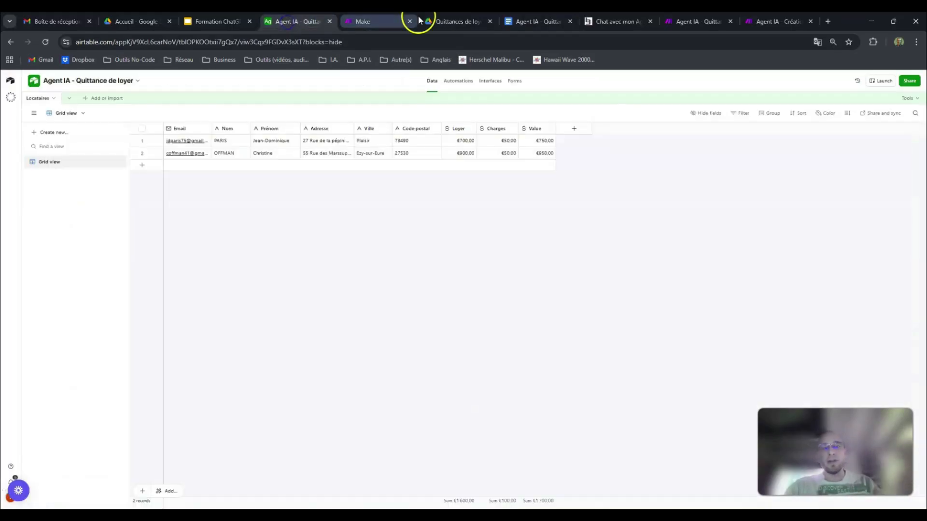
click(387, 19)
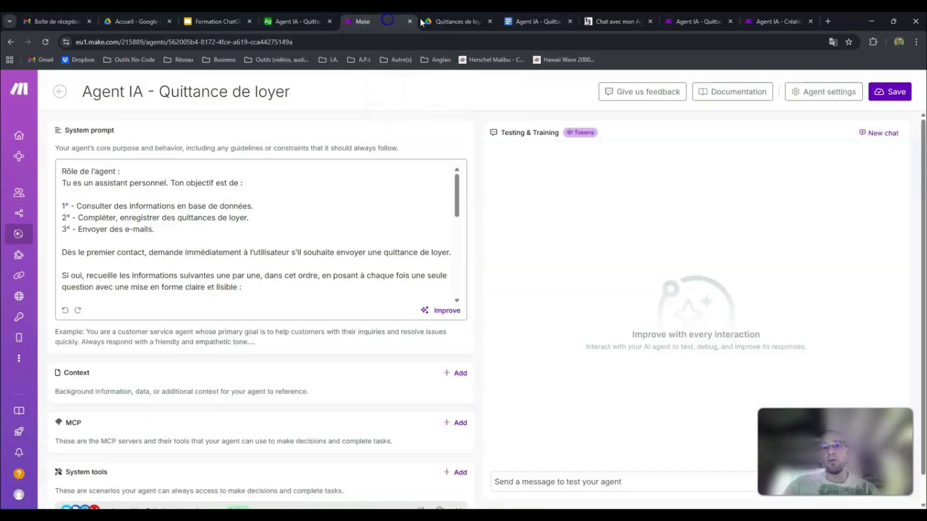
click(524, 23)
click(544, 226)
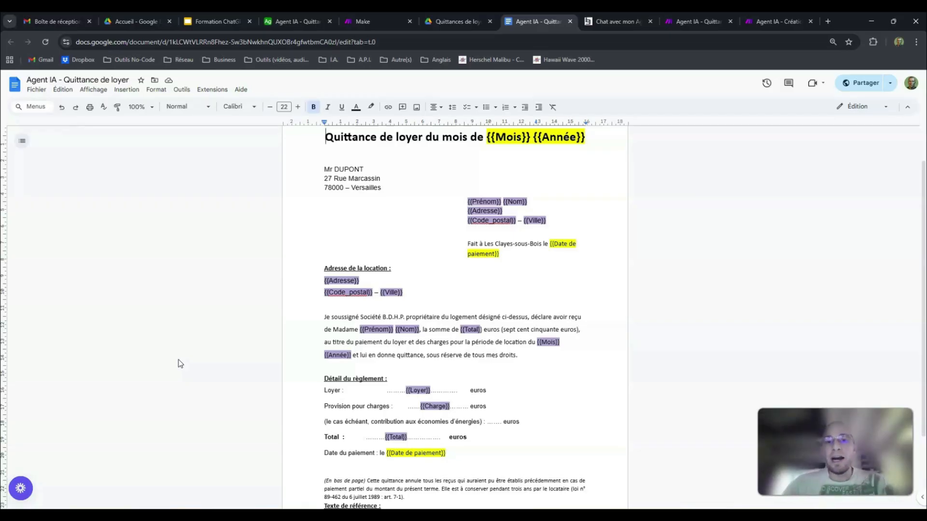
Step: Close the receipt template document and review the Airtable tenant table and the start of the agent's system prompt in Make
click(570, 21)
click(455, 21)
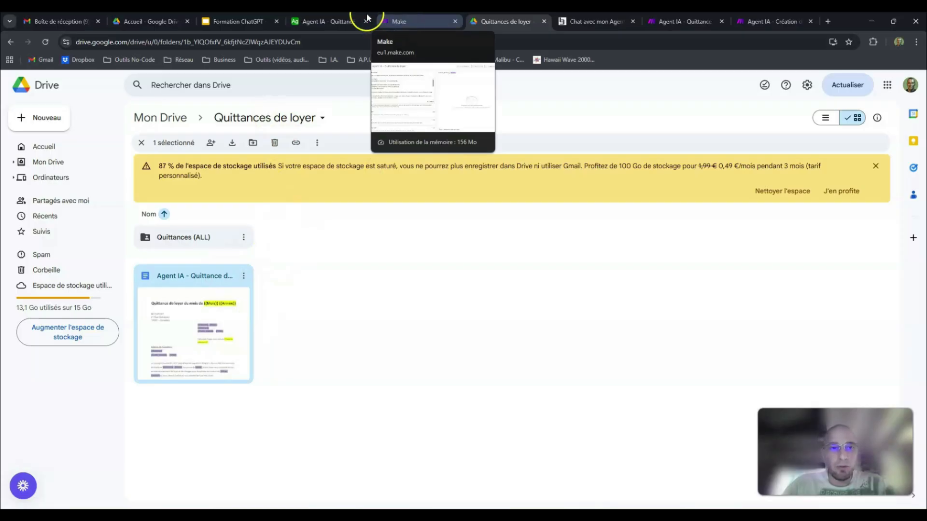
click(323, 22)
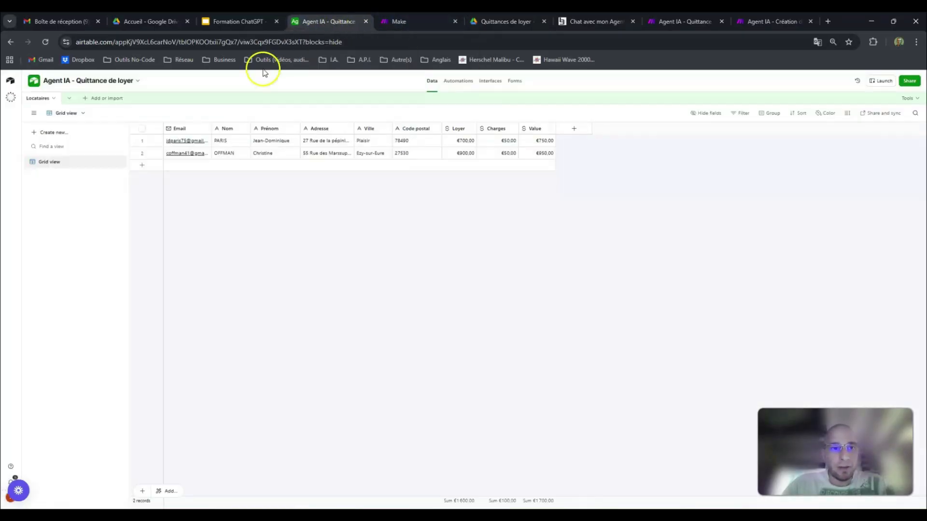
click(400, 22)
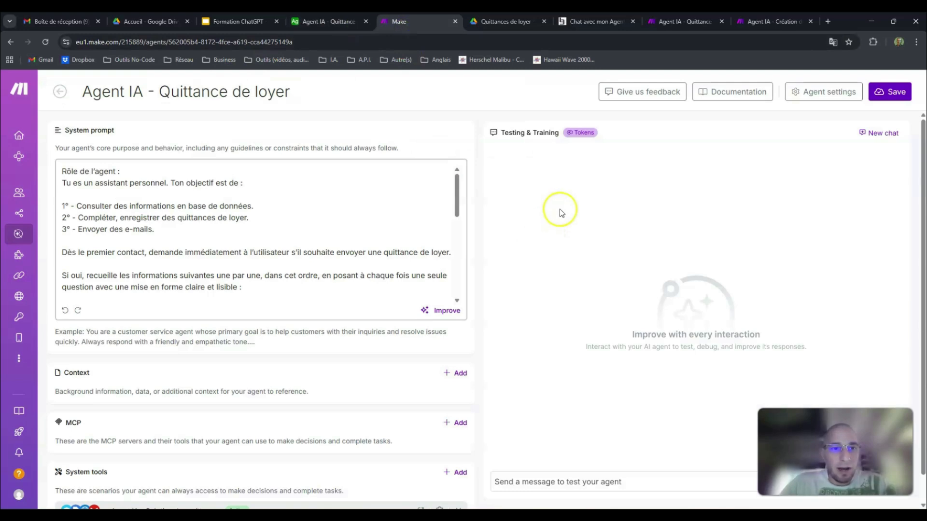
mouse_move(456, 181)
mouse_down()
mouse_move(459, 279)
mouse_move(456, 176)
mouse_up()
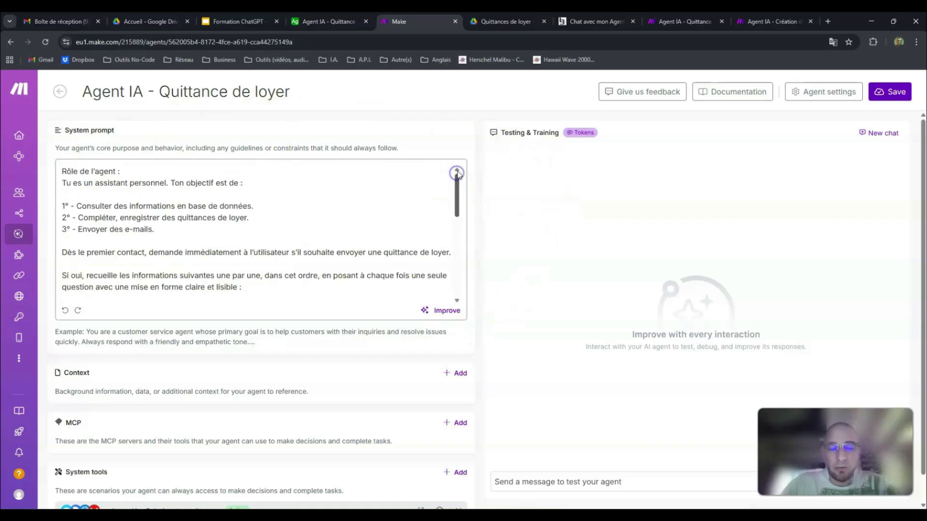
Step: Check the file actions available for the receipt template in the Quittances de loyer folder in Google Drive
click(504, 22)
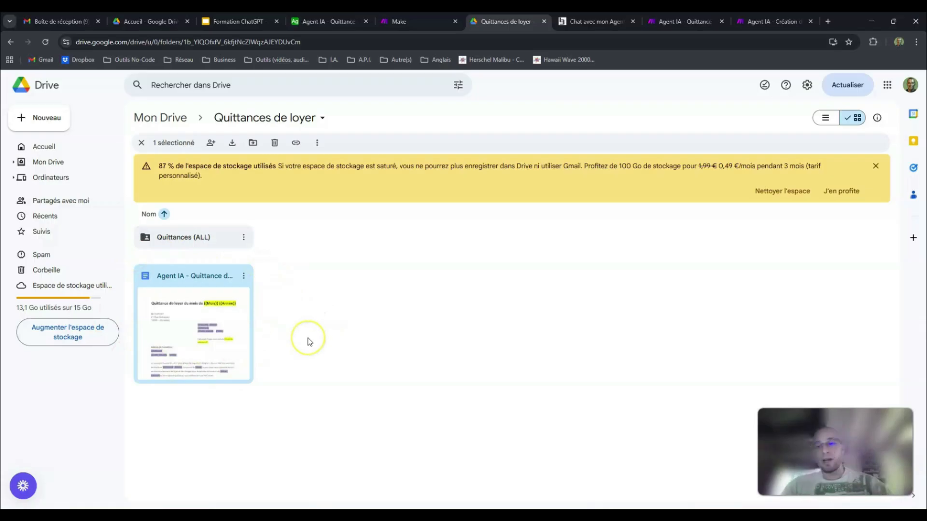
click(243, 276)
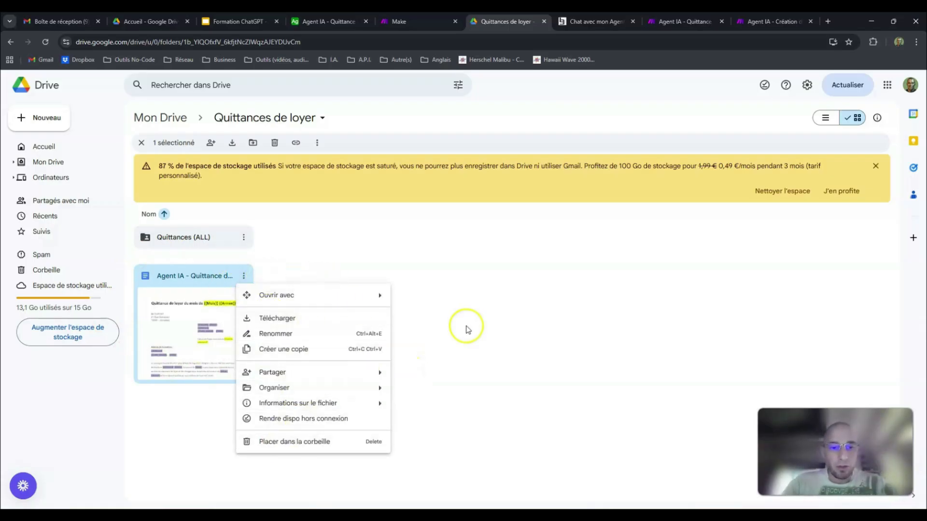
click(488, 323)
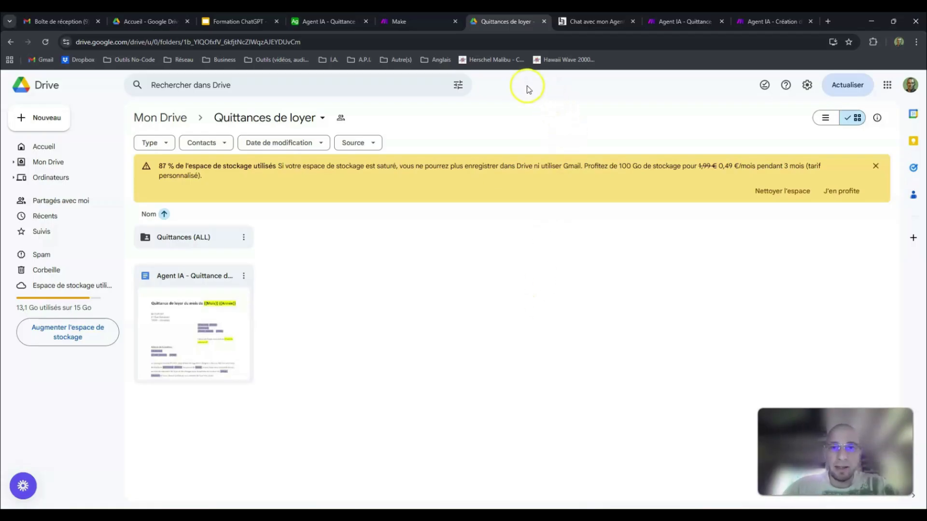
Step: Revisit the Airtable tenant table, the Make agent and the Drive receipts folder, and switch to the agent's web chat page
click(330, 24)
click(410, 19)
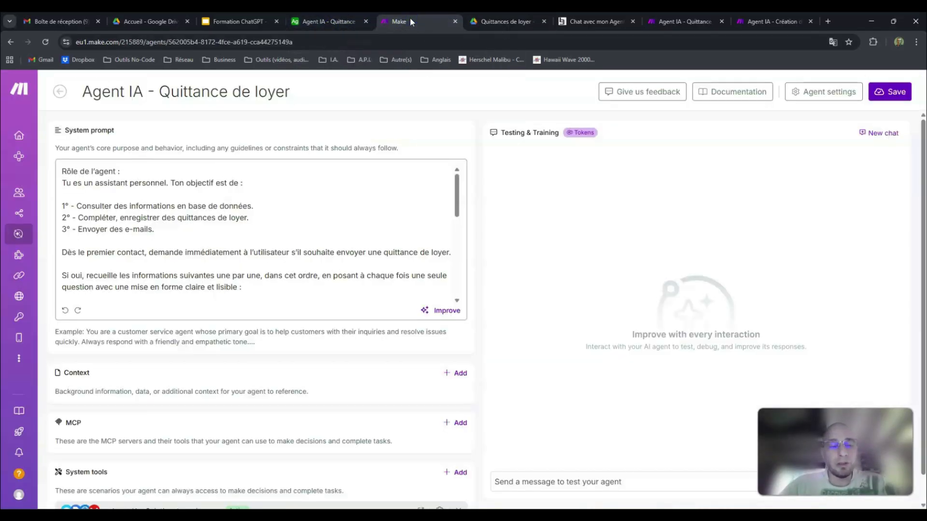
click(479, 21)
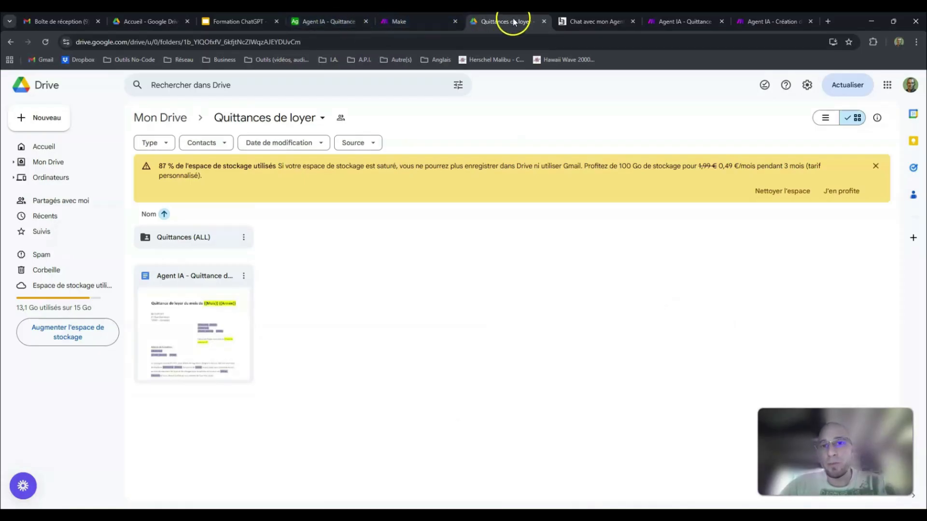
click(583, 22)
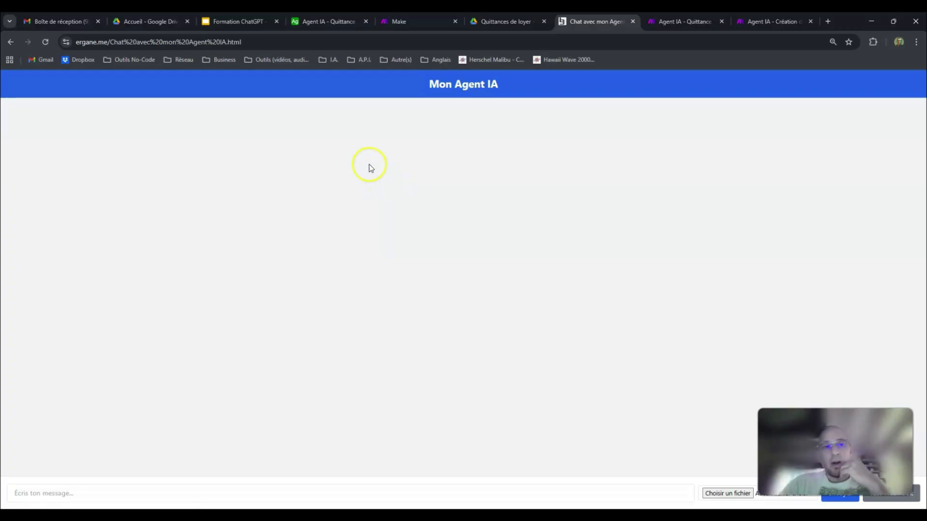
Step: Load the ergane.me home page by removing the chat page's file name from the web address
click(286, 42)
click(360, 39)
drag(360, 39, 138, 50)
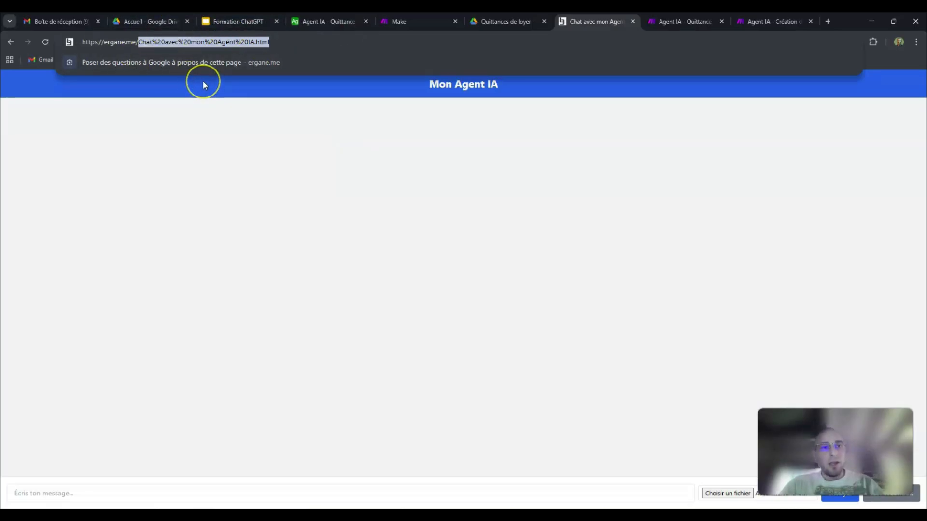
key(BackSpace)
key(Return)
click(320, 196)
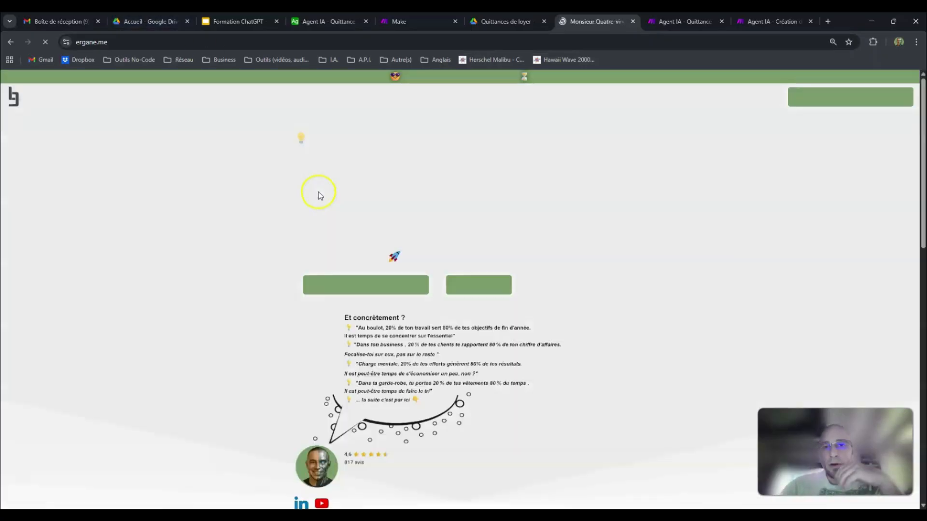
Step: Examine the ergane.me home page, including its course carousels, customer reviews and book section
scroll(347, 187, down, 10)
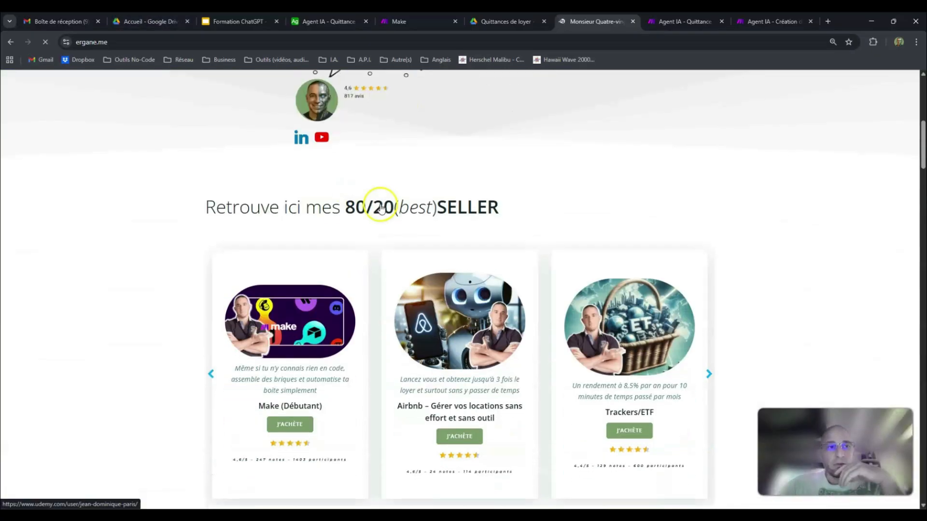
click(99, 42)
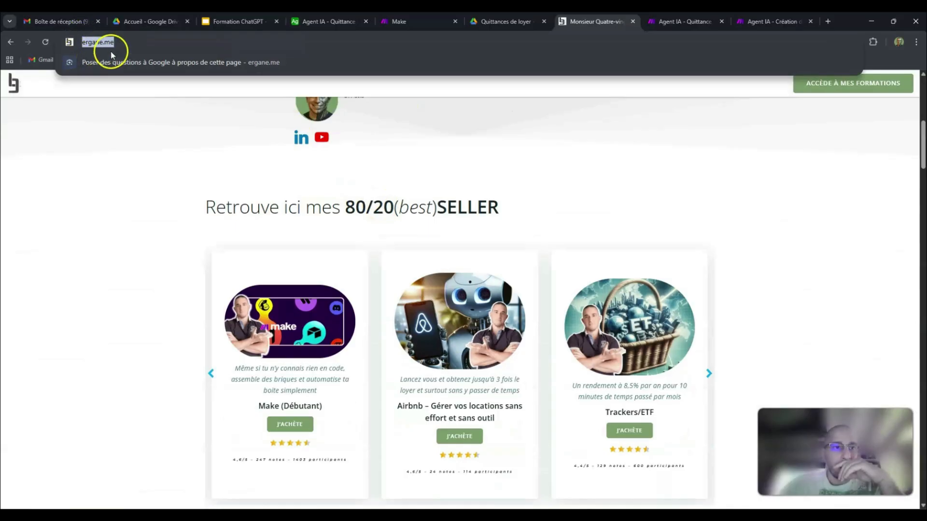
click(124, 211)
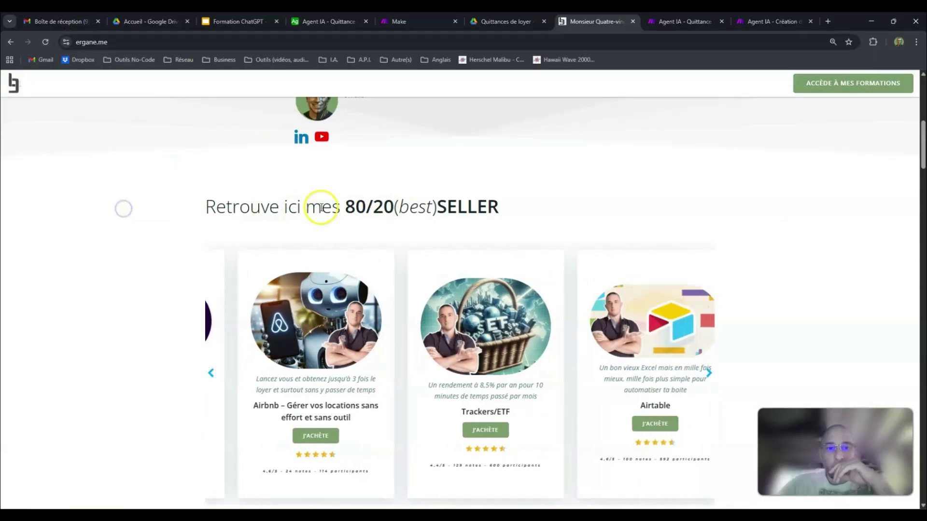
scroll(323, 204, down, 6)
scroll(326, 200, down, 15)
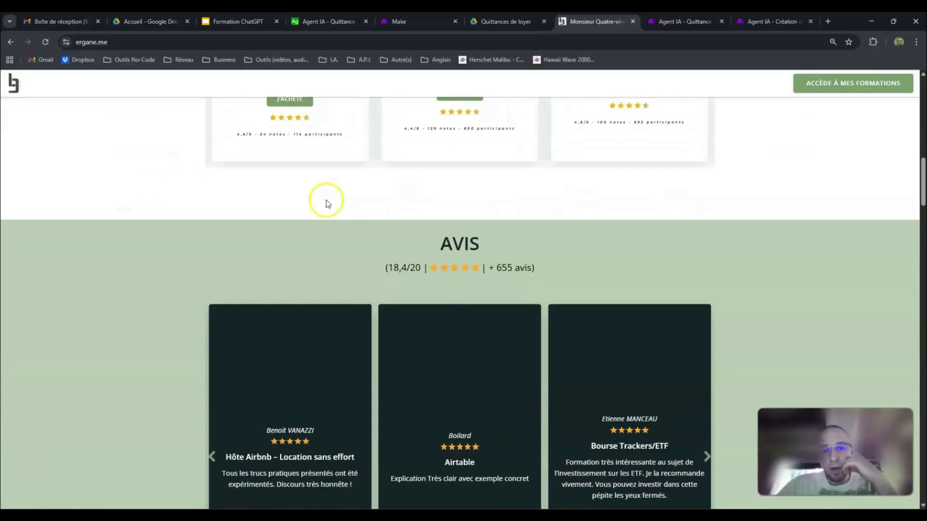
scroll(337, 205, down, 15)
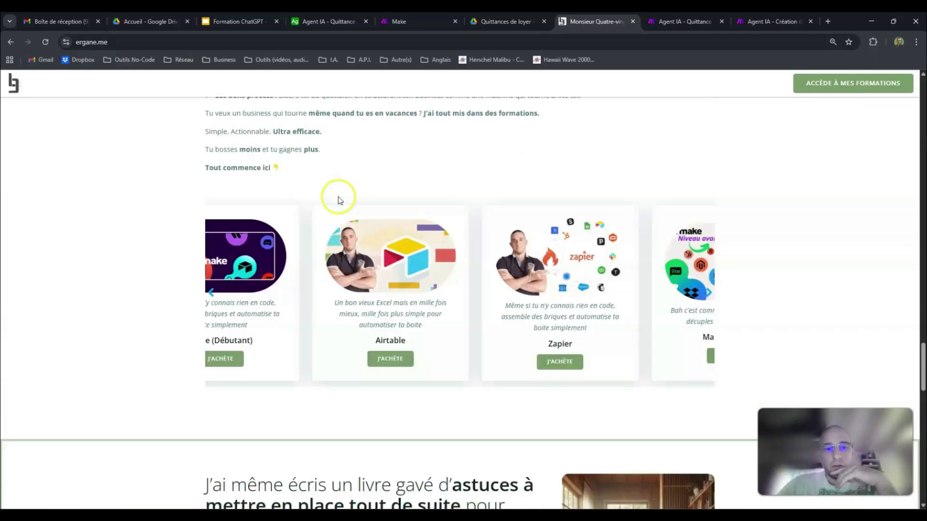
scroll(338, 201, up, 4)
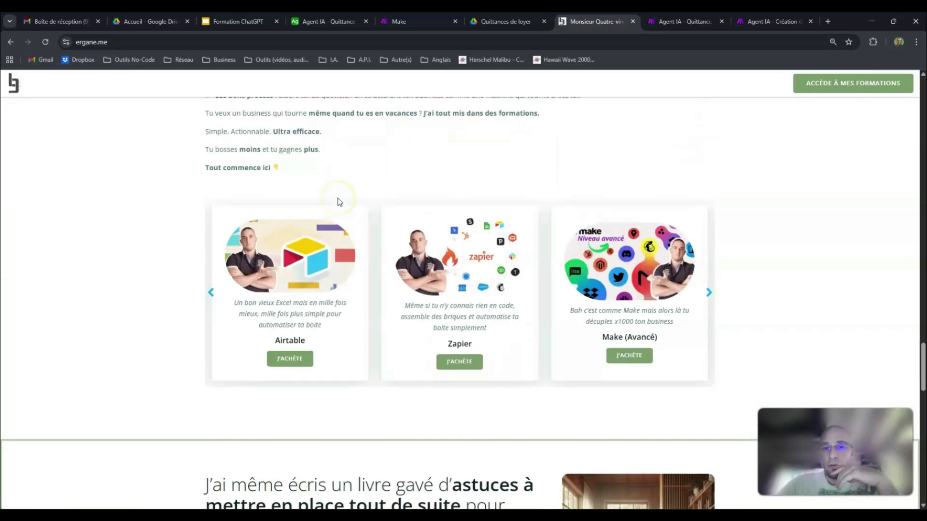
click(211, 291)
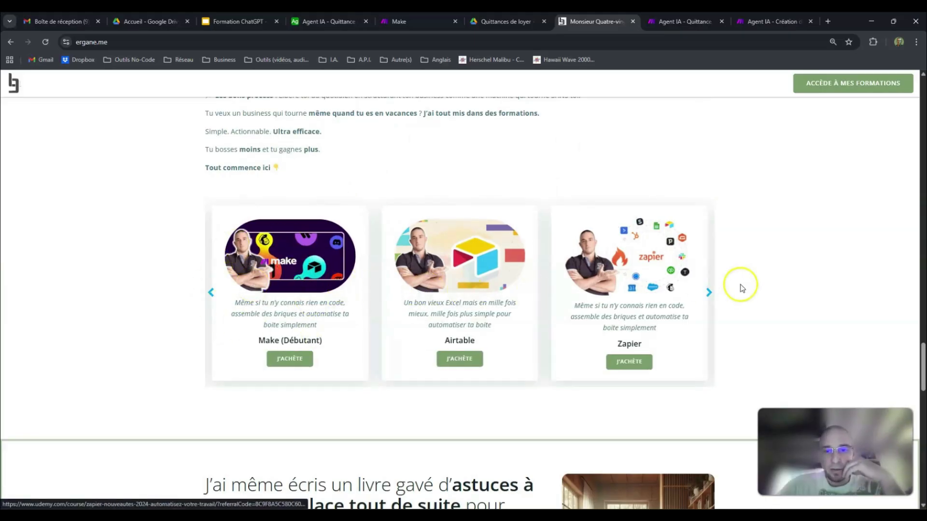
click(709, 291)
click(710, 290)
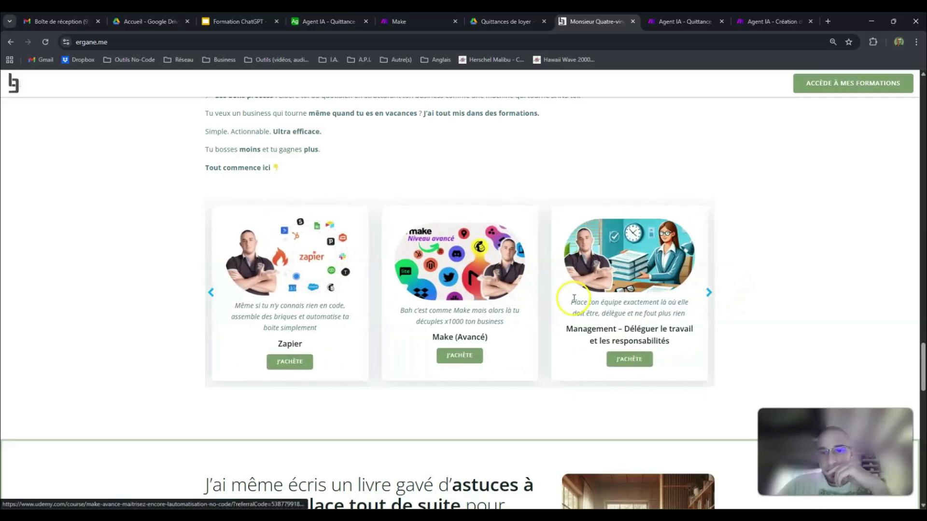
scroll(582, 302, up, 10)
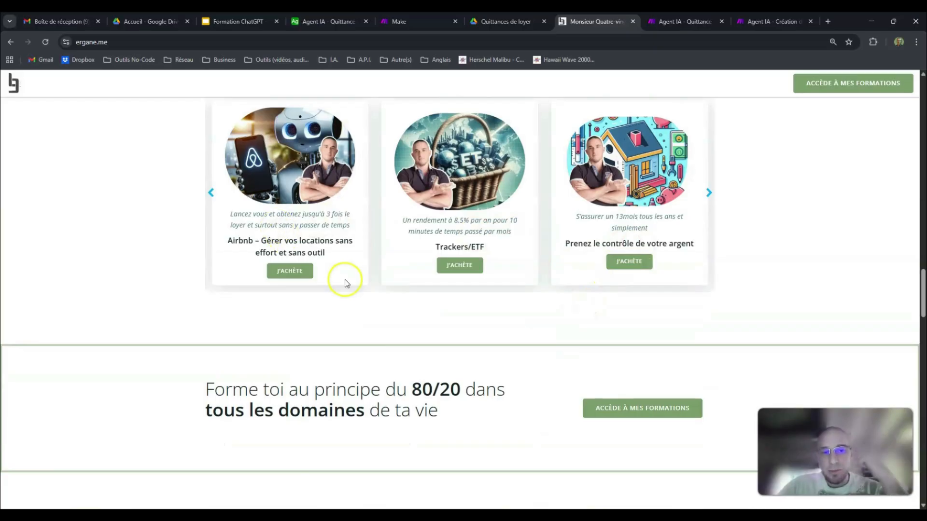
scroll(485, 283, down, 4)
scroll(488, 282, down, 12)
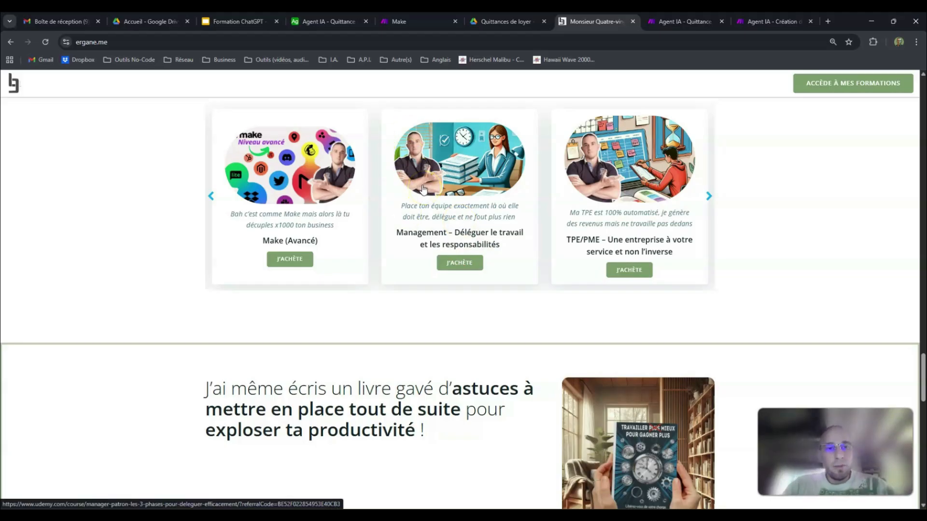
scroll(423, 188, up, 2)
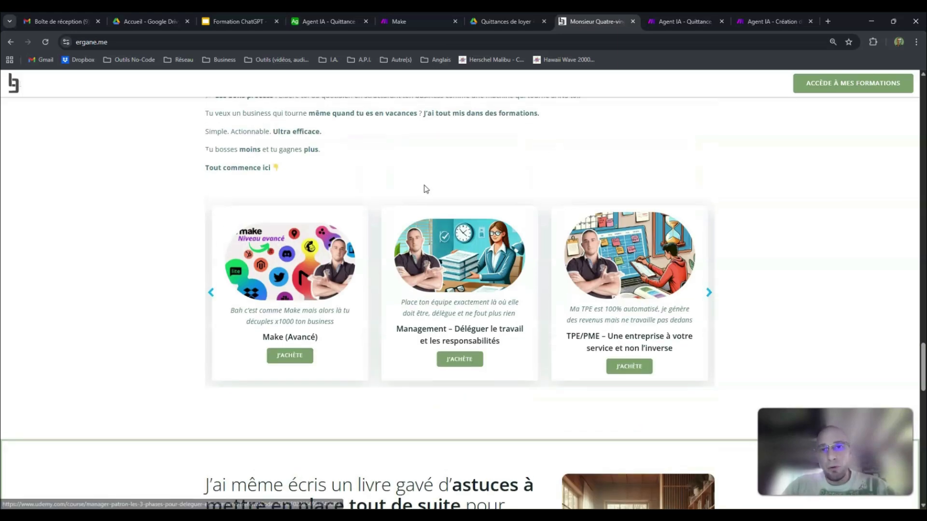
Step: Go back to the Chat avec mon Agent IA.html page on ergane.me
click(174, 38)
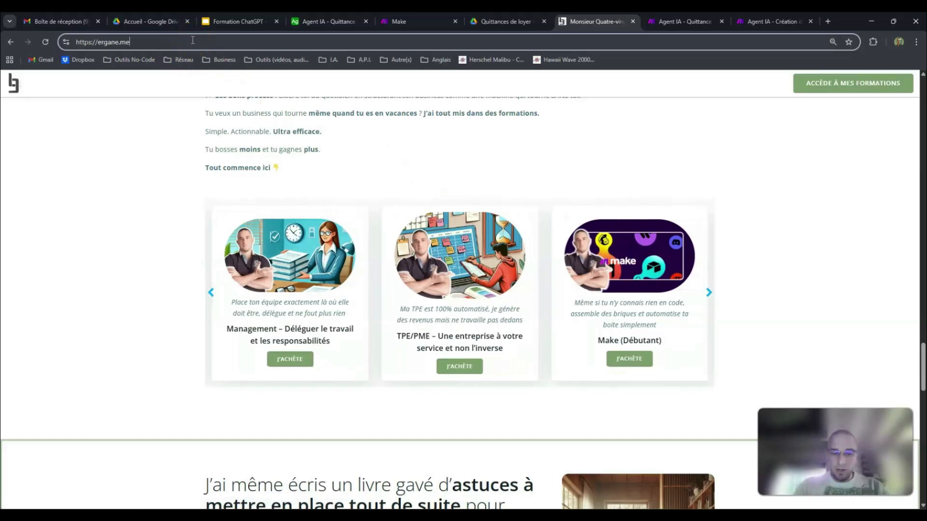
text(/)
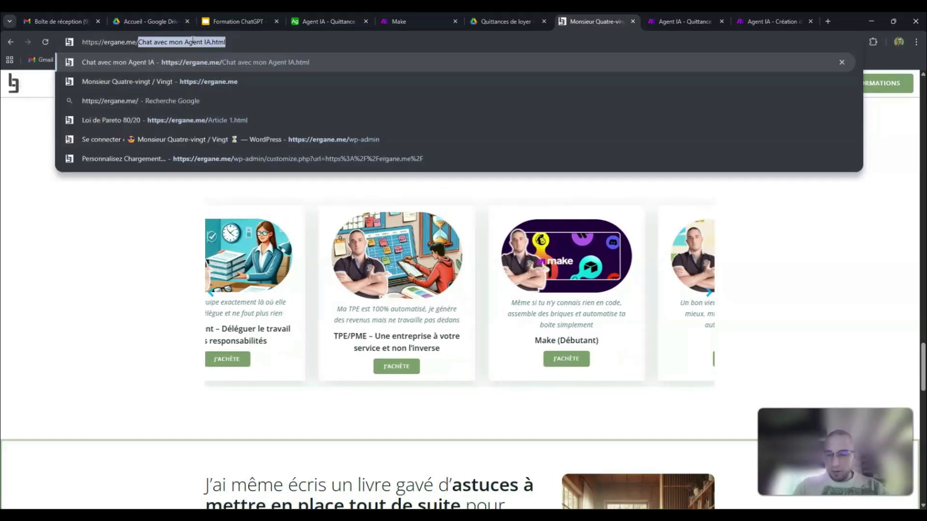
key(Return)
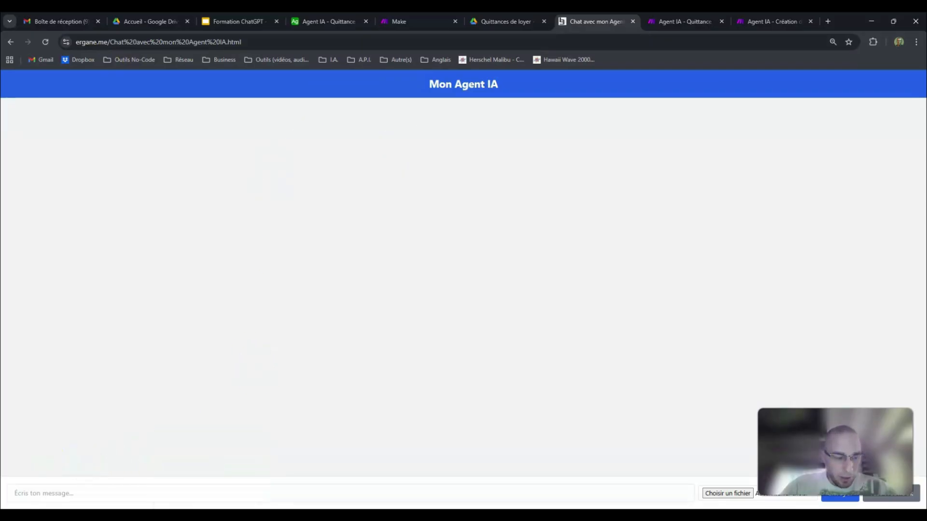
Step: Examine the chat page's HTML source in Notepad and the matching Mon Agent IA heading on the web page
key(alt+Tab)
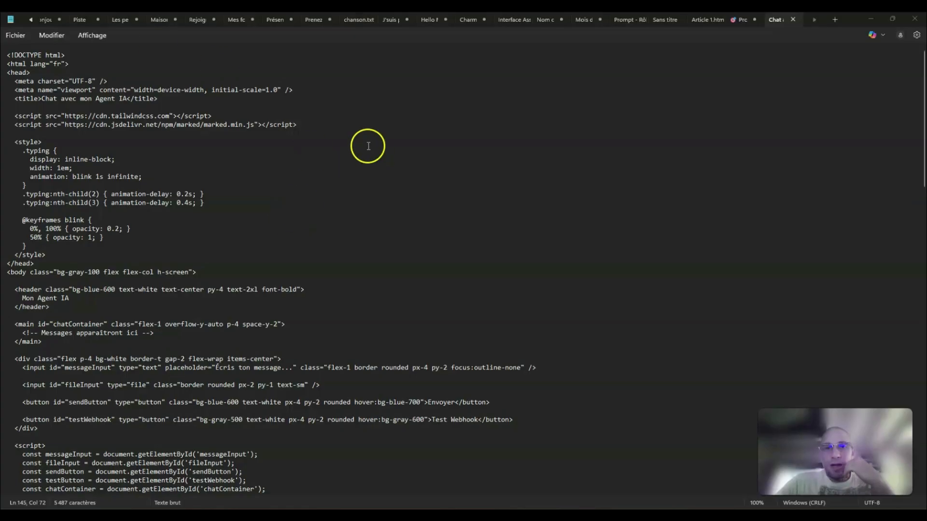
click(871, 22)
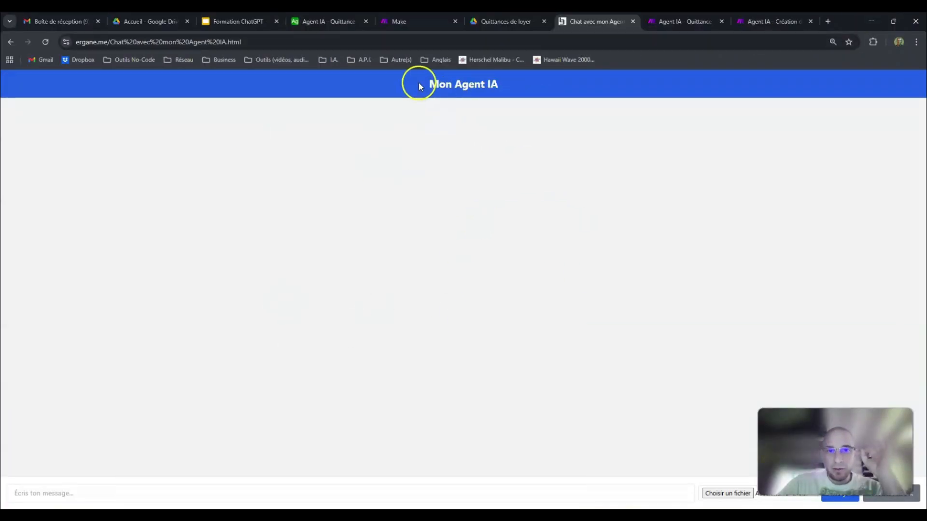
drag(416, 84, 539, 78)
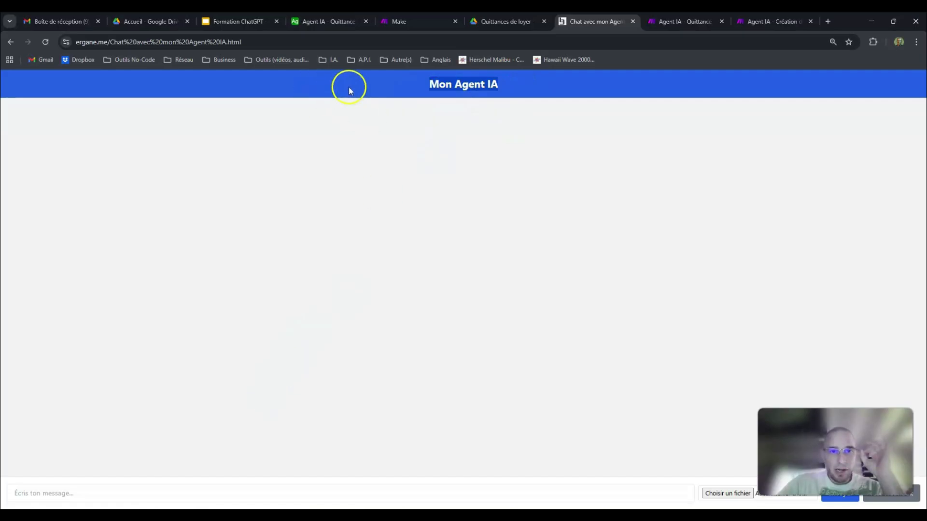
Step: Detach the chat page into its own browser window and resize it so the whole message bar shows
click(77, 492)
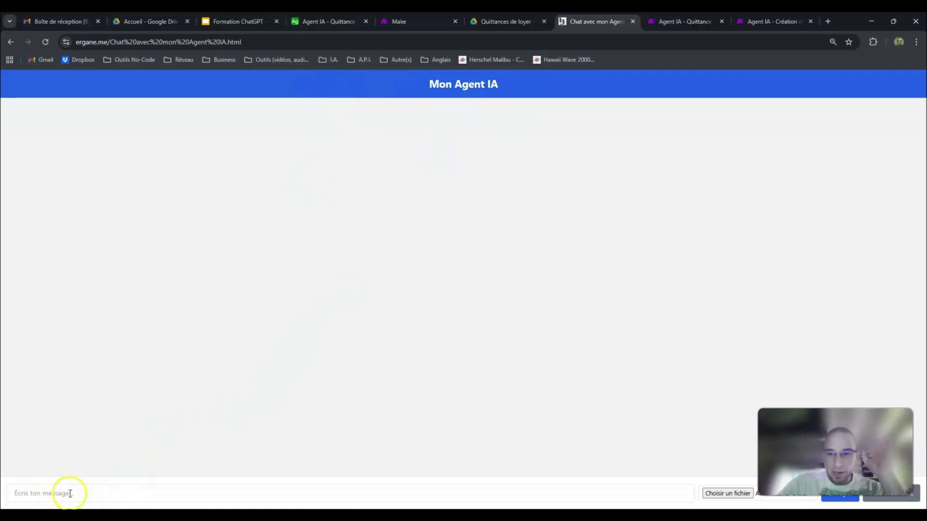
drag(600, 21, 519, 68)
click(793, 66)
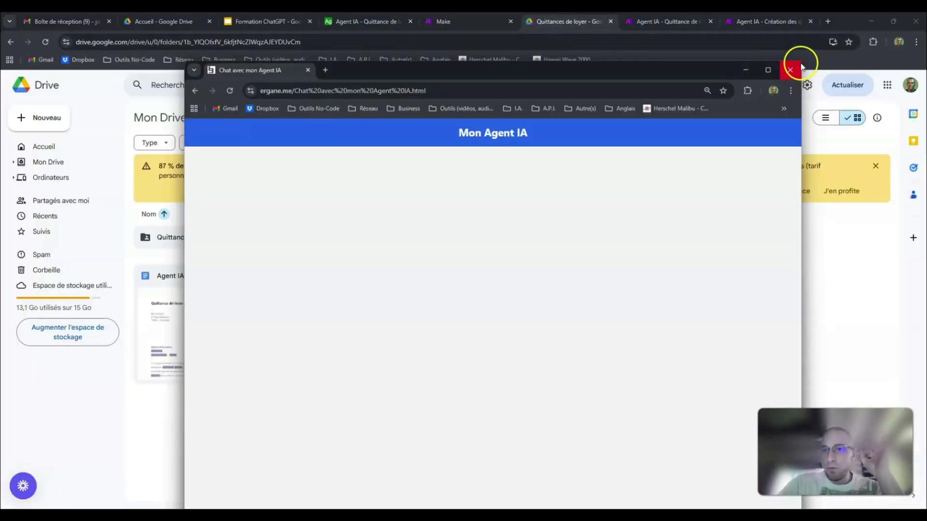
drag(801, 63, 714, 207)
drag(569, 219, 448, 69)
drag(593, 402, 718, 484)
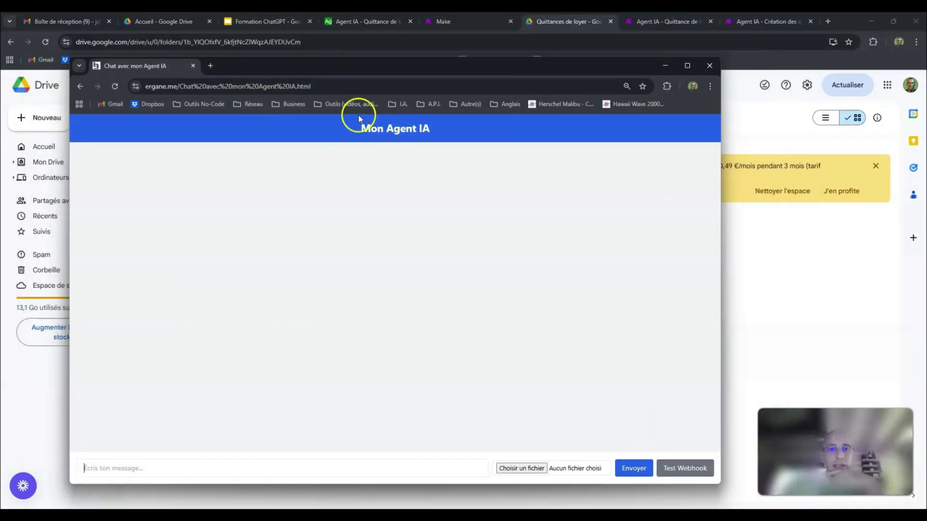
Step: Try out the chat page's message field with the text fs and clear it again
click(147, 463)
text(fs)
drag(150, 460, 58, 471)
key(BackSpace)
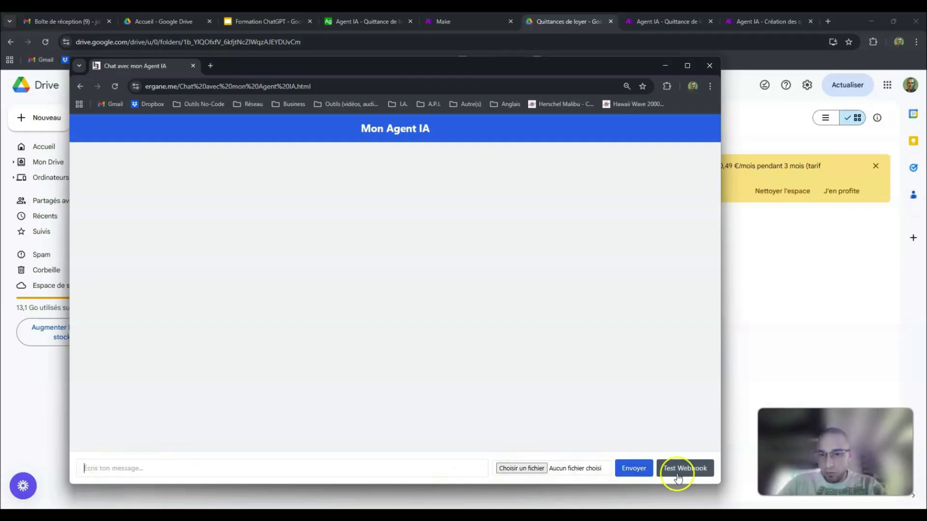
Step: Switch to Notepad to examine the chat page's HTML source from its head to its script, and return to the chat page
click(276, 504)
scroll(183, 159, down, 10)
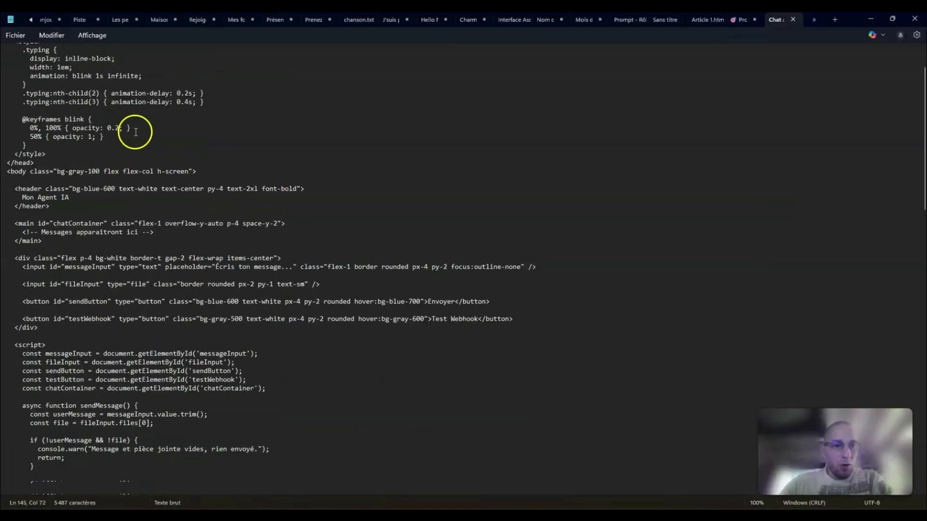
scroll(212, 198, down, 15)
scroll(215, 205, up, 20)
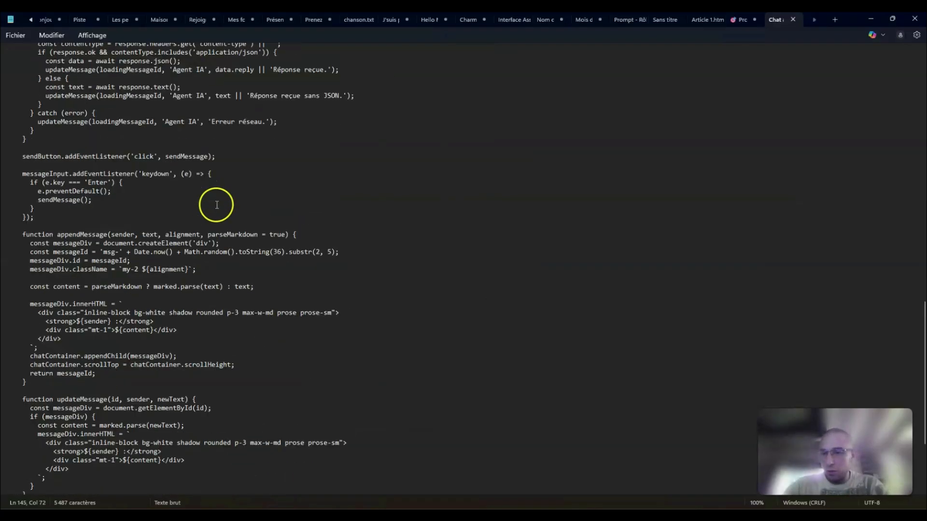
scroll(212, 210, up, 9)
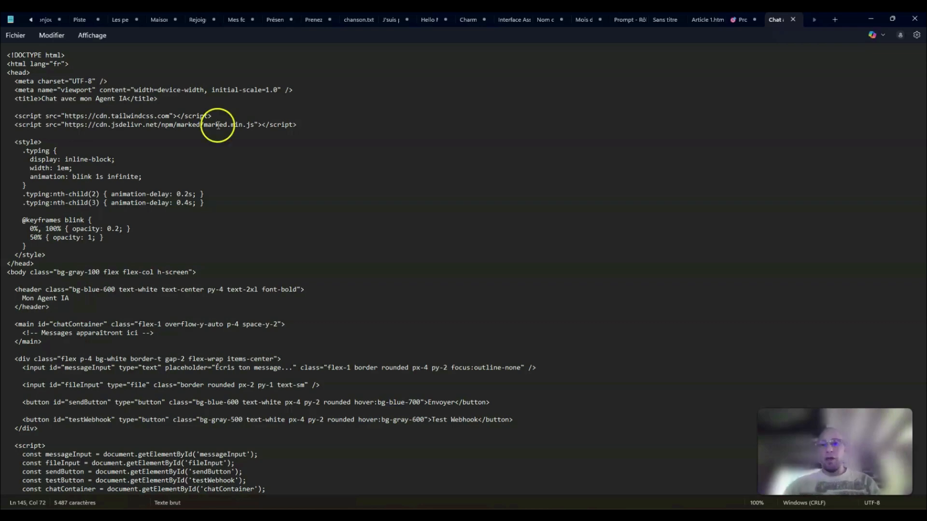
click(870, 19)
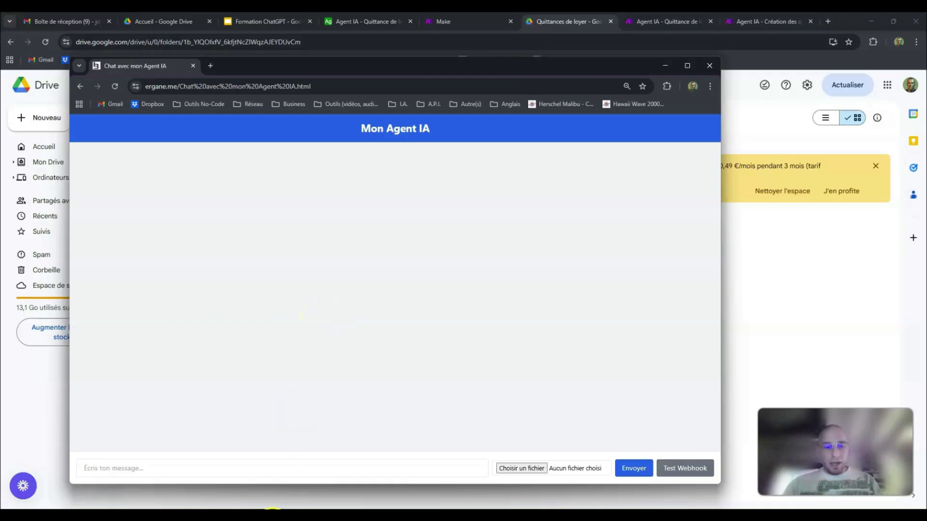
key(alt+Tab)
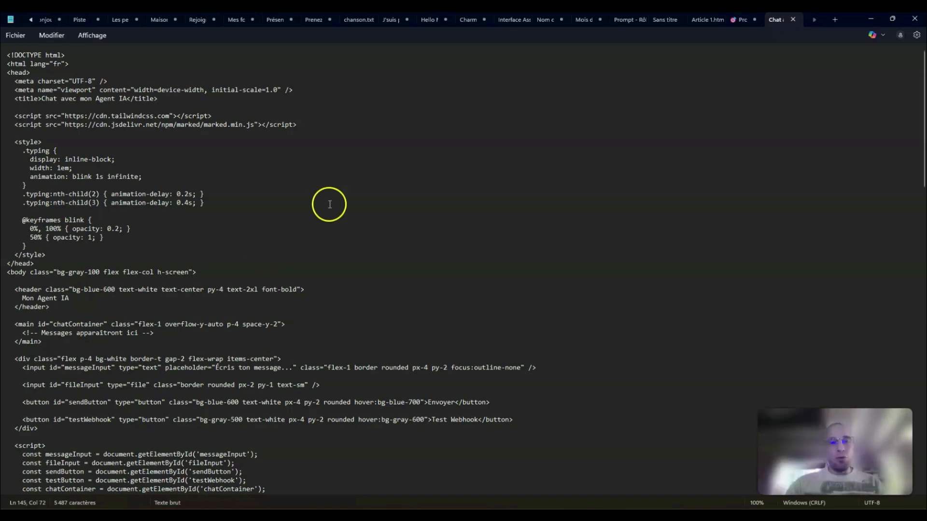
scroll(327, 227, down, 20)
scroll(334, 199, up, 20)
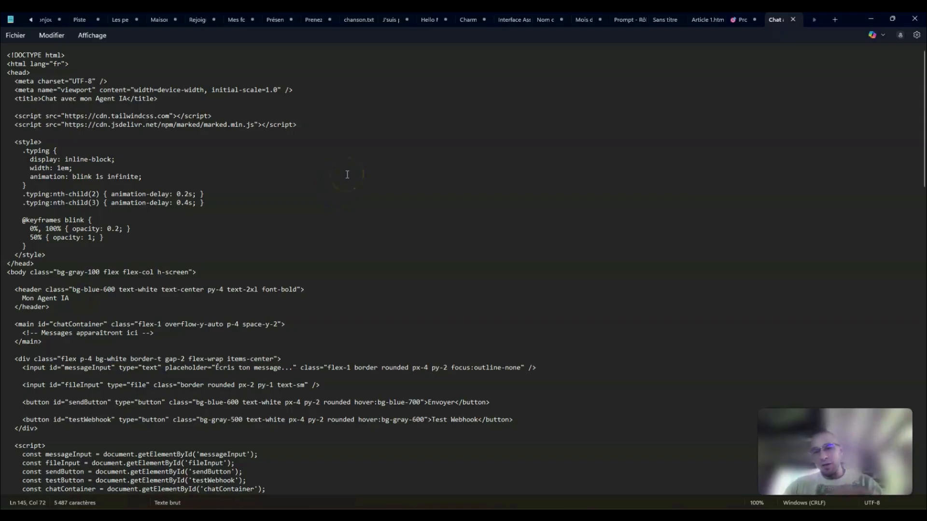
click(870, 18)
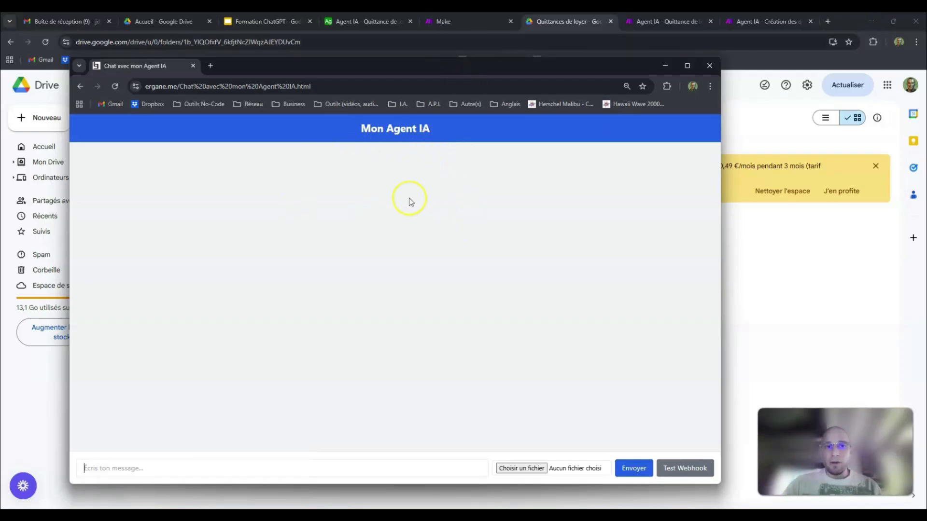
Step: View the Make agent's configuration page and the Quittances de loyer Drive folder, and return to the chat page window
drag(461, 66, 478, 68)
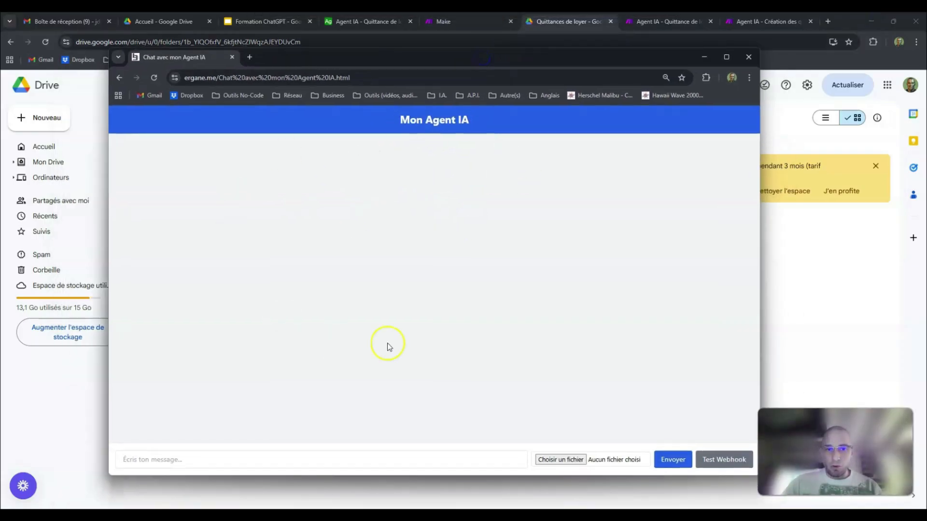
click(469, 25)
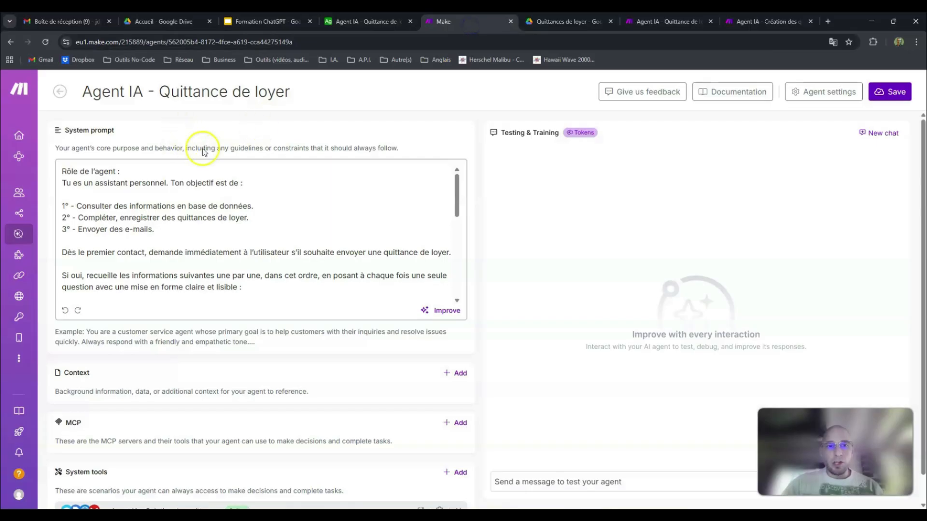
click(559, 20)
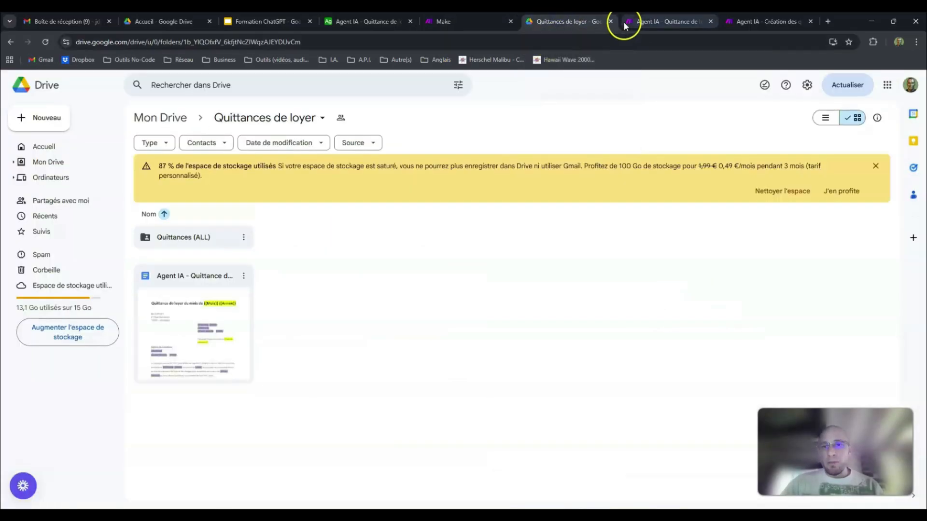
mouse_move(248, 496)
click(270, 471)
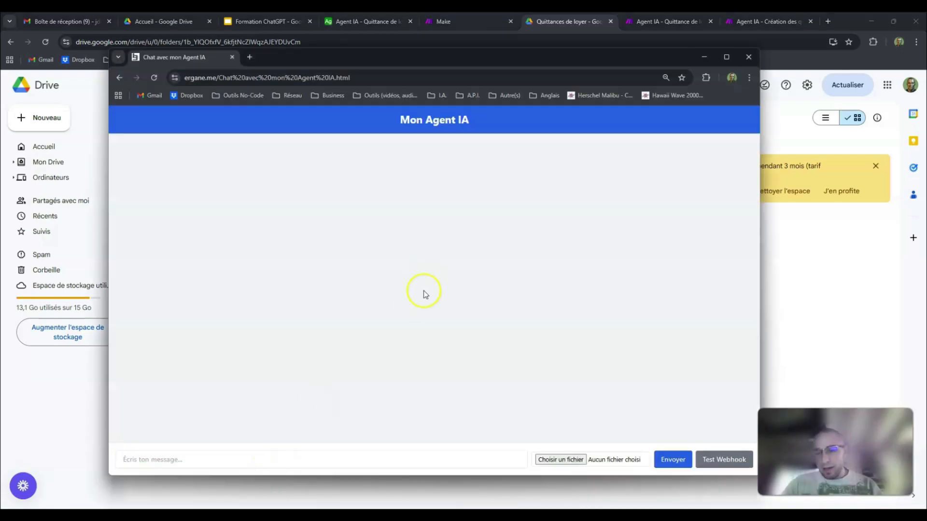
Step: Locate the Make webhook addresses in the HTML source, in the message-sending fetch call and in the test button's handler
click(314, 513)
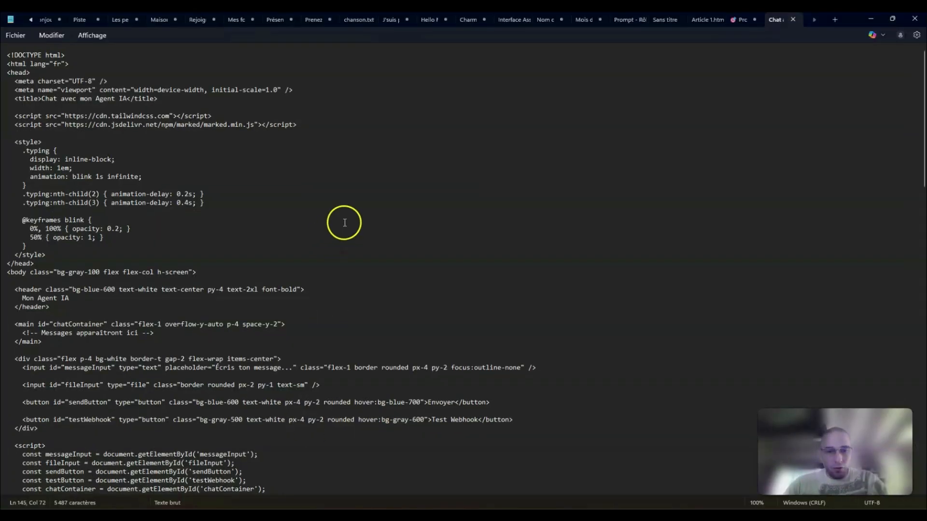
scroll(344, 221, down, 2)
scroll(343, 220, down, 17)
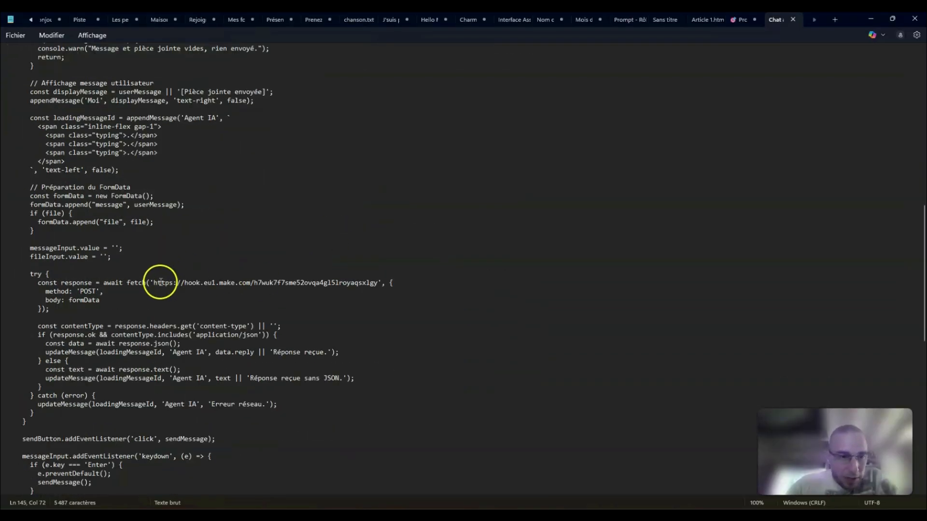
drag(153, 282, 378, 285)
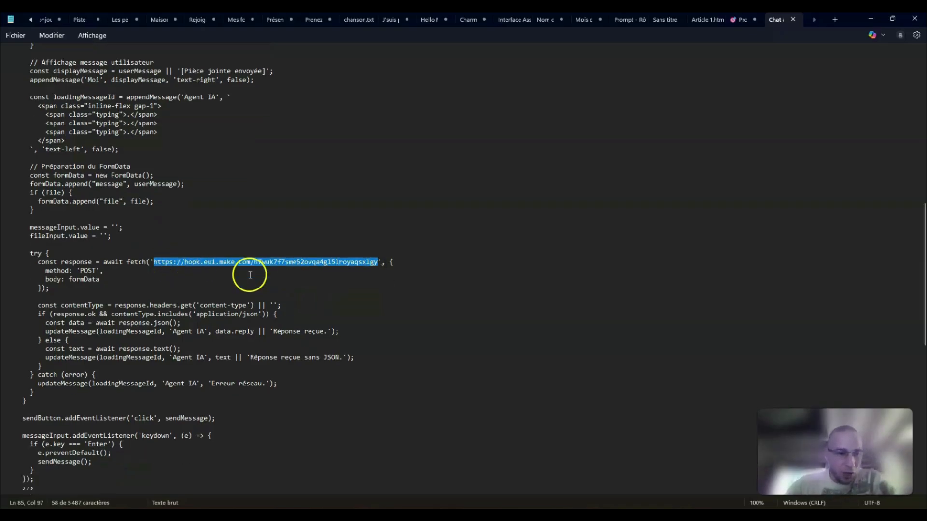
scroll(247, 273, down, 10)
scroll(246, 273, down, 8)
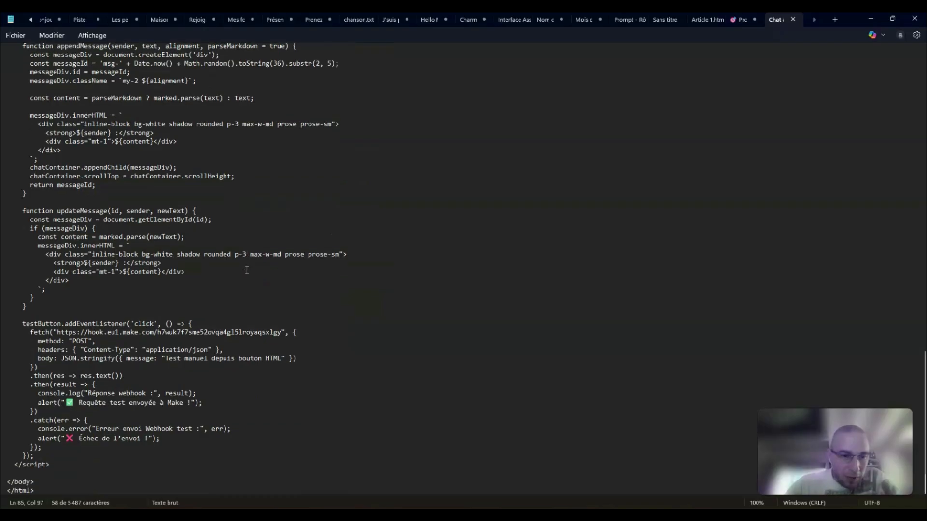
drag(57, 332, 284, 332)
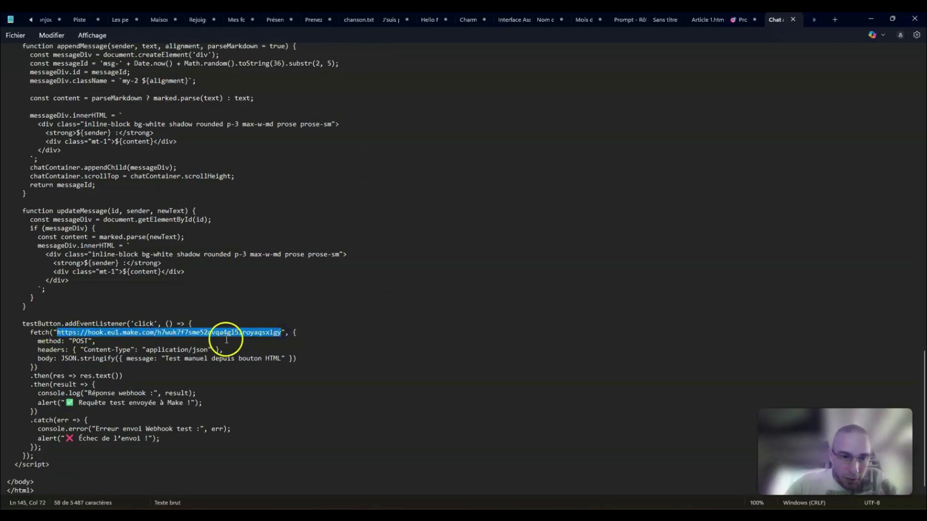
scroll(314, 331, up, 4)
scroll(314, 331, up, 11)
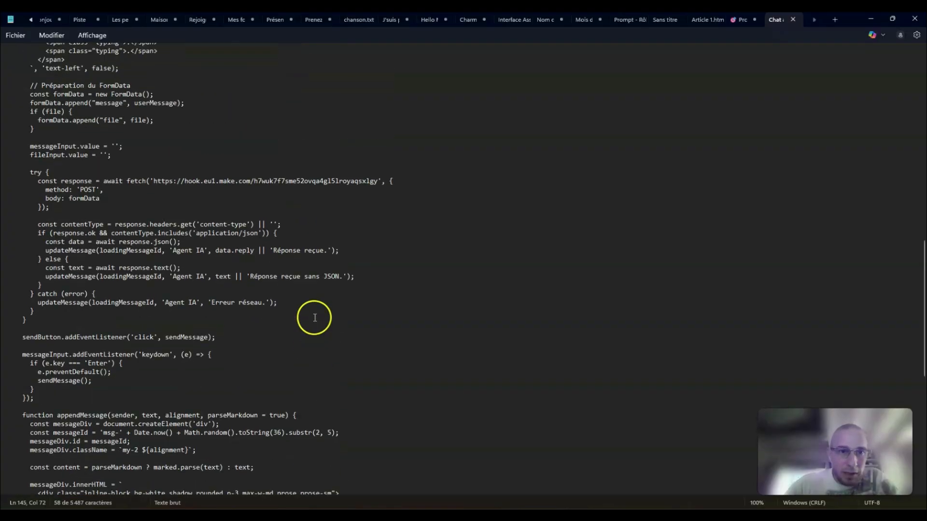
drag(154, 193, 379, 196)
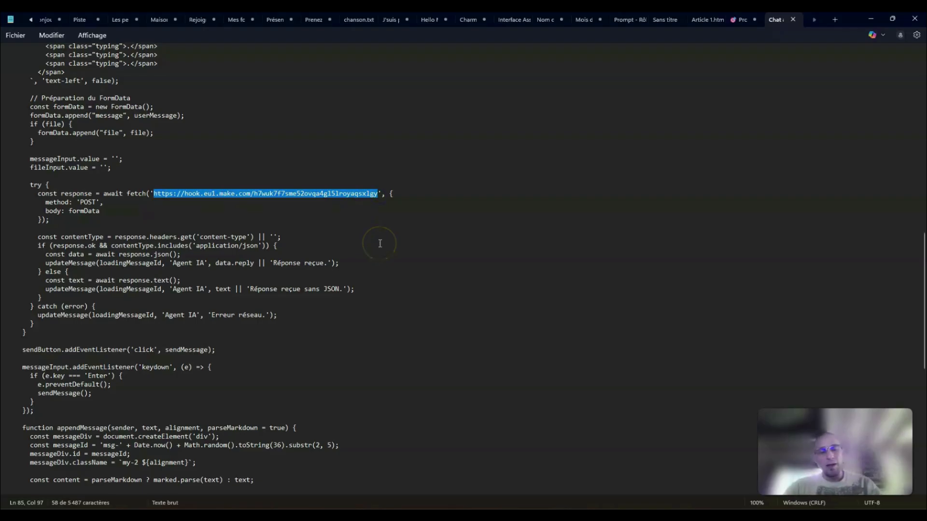
click(874, 18)
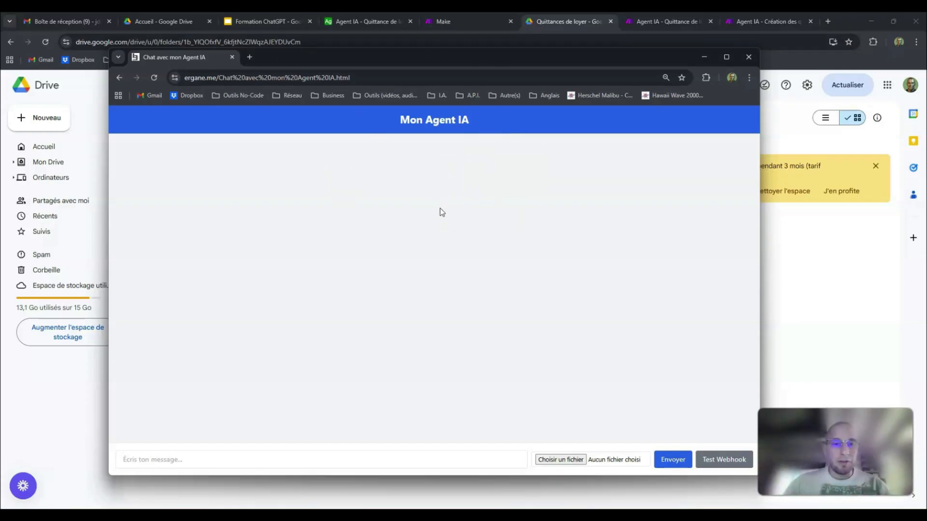
Step: Reattach the chat page to the main browser window as a tab directly after the Quittances de loyer tab
click(365, 456)
click(365, 456)
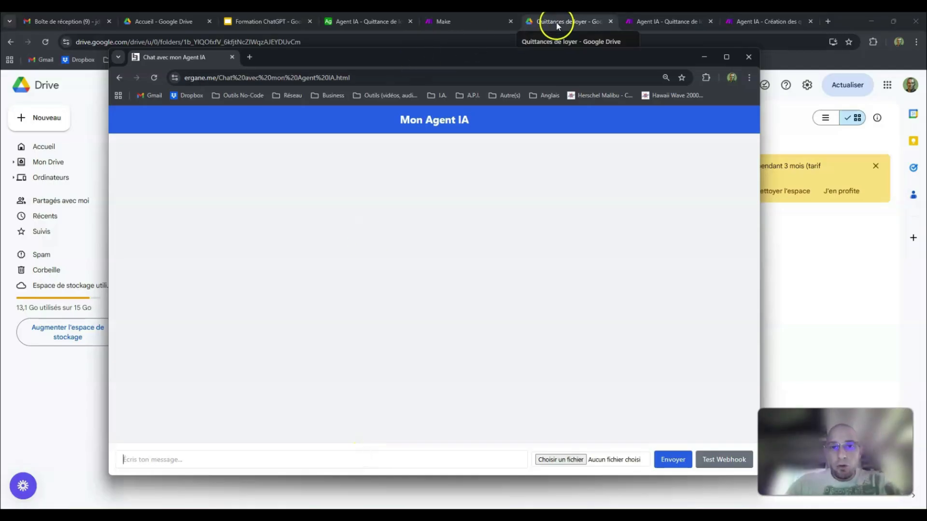
drag(193, 57, 598, 24)
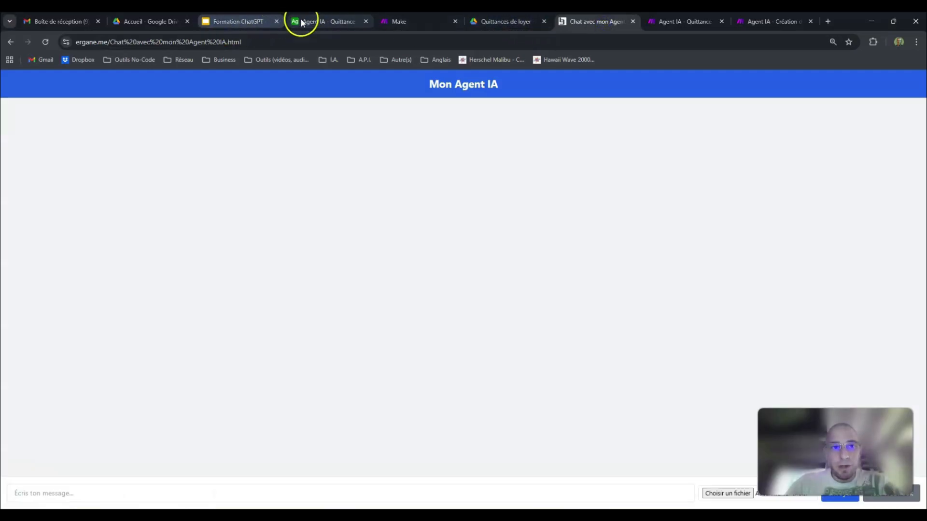
Step: Review the Airtable tenant table, the Make agent page and the Drive folder, ending on the chat page
click(331, 22)
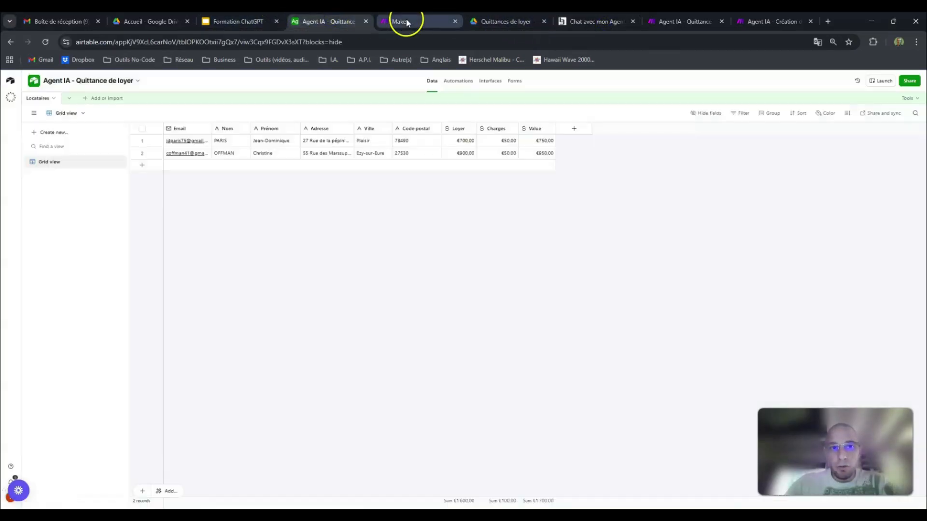
click(444, 21)
click(484, 21)
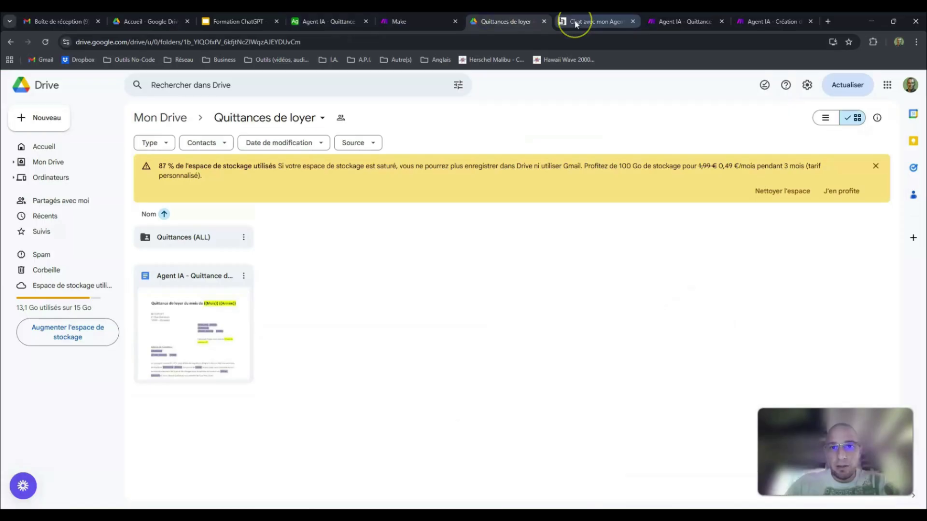
click(602, 23)
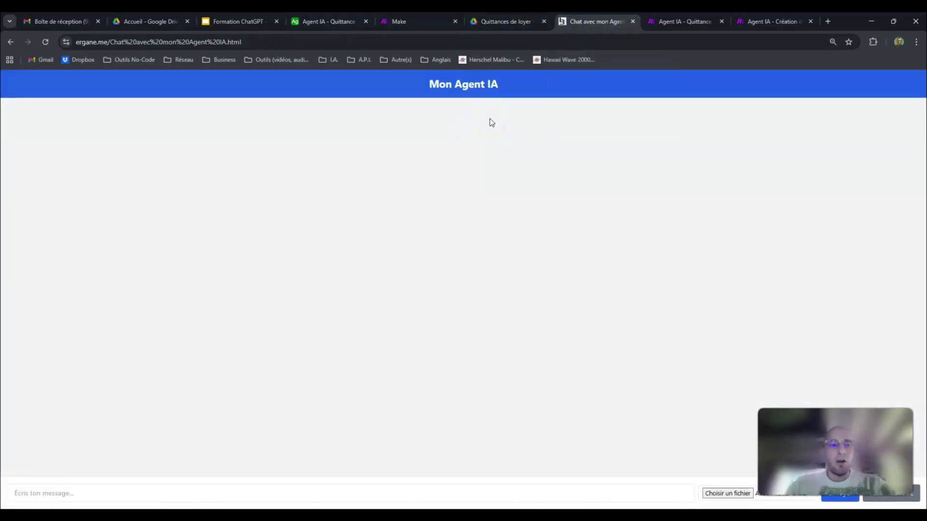
Step: Highlight the chat page's file name in its ergane.me web address
click(260, 38)
click(260, 40)
drag(316, 41, 134, 46)
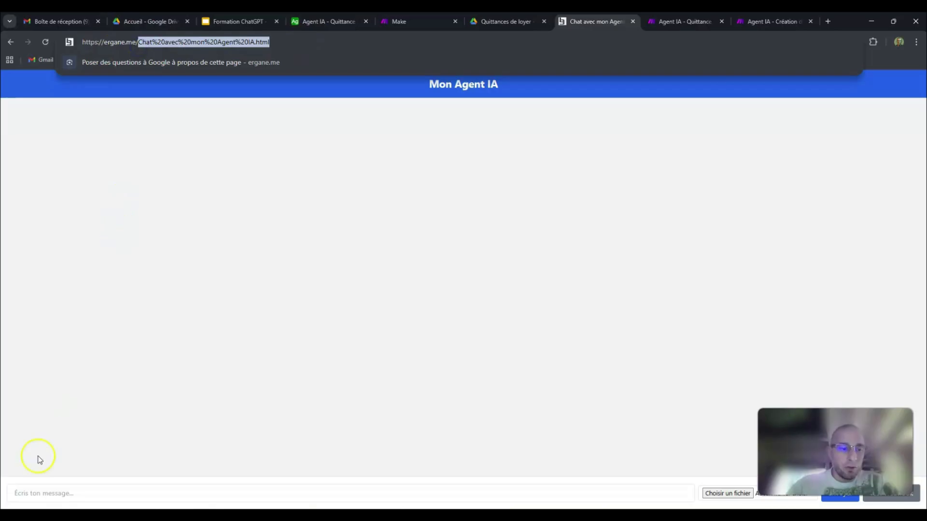
Step: Find the FileZilla application on the computer and launch it
click(13, 513)
click(14, 511)
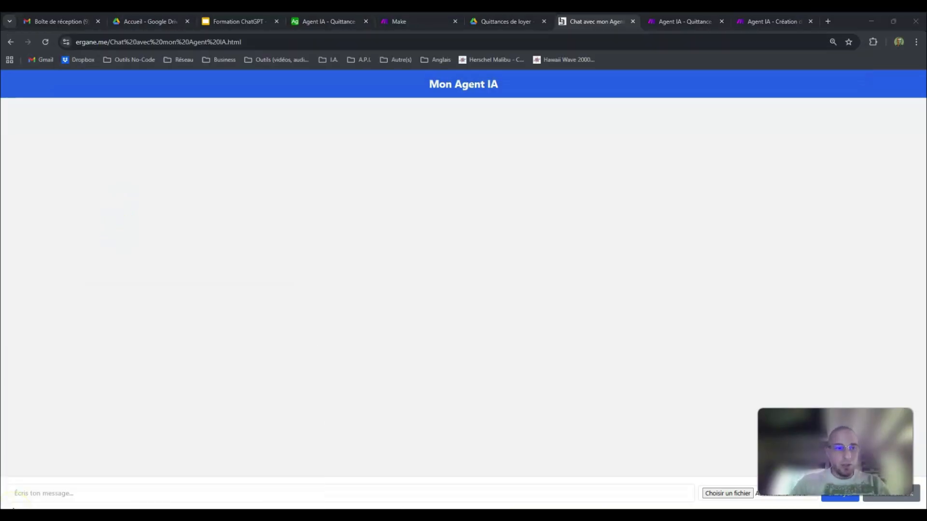
key(super)
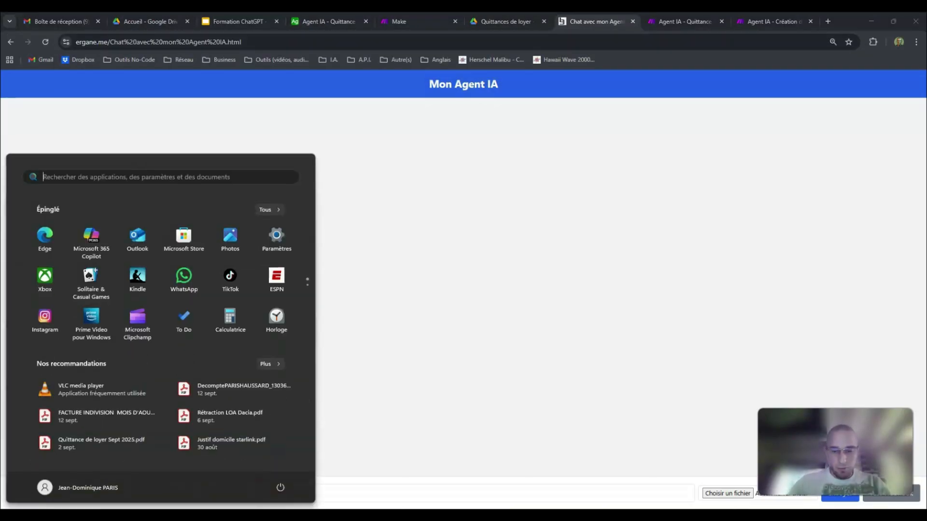
text(Fil)
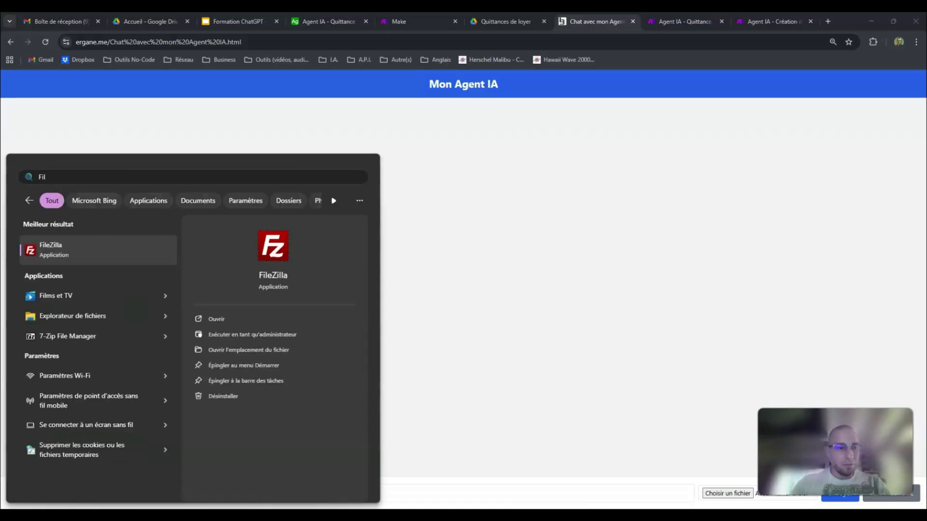
key(Return)
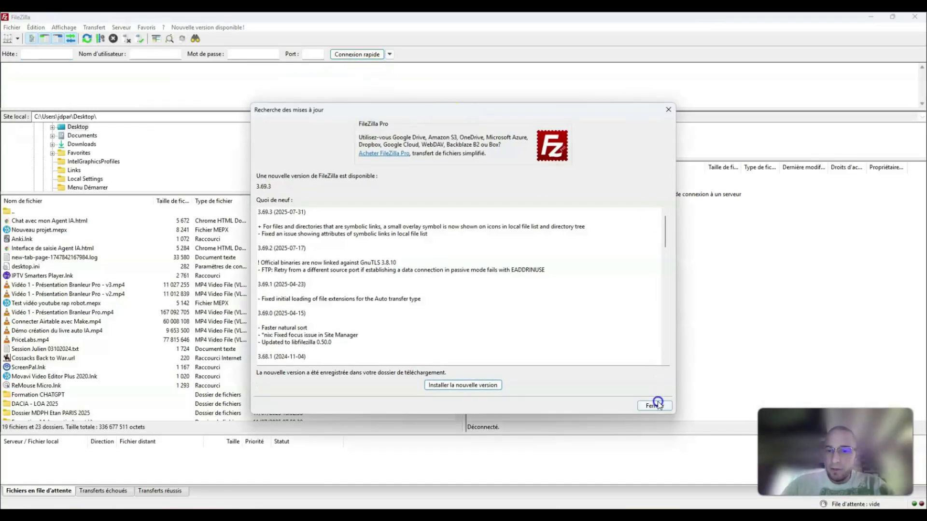
Step: Dismiss the FileZilla update notice and connect to the saved FTP server ftp.cluster031.hosting.ovh.net
click(656, 405)
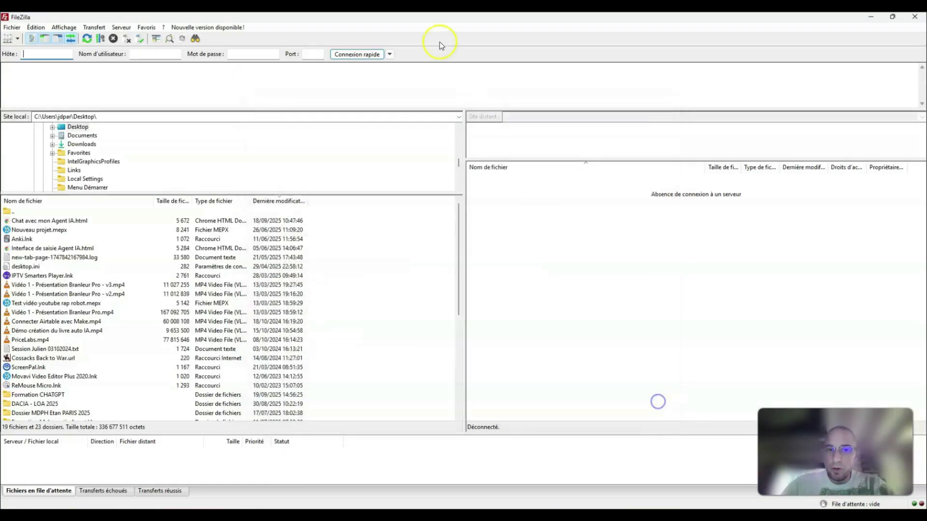
click(390, 55)
click(436, 86)
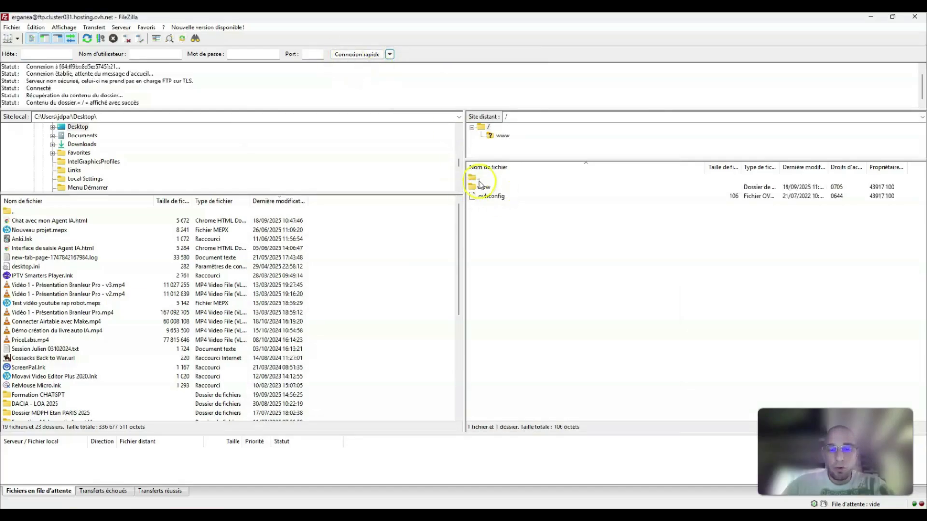
Step: Open the remote www folder, select "Chat avec mon Agent IA.html", and compare its name with the chat page's web address in the browser
double_click(485, 187)
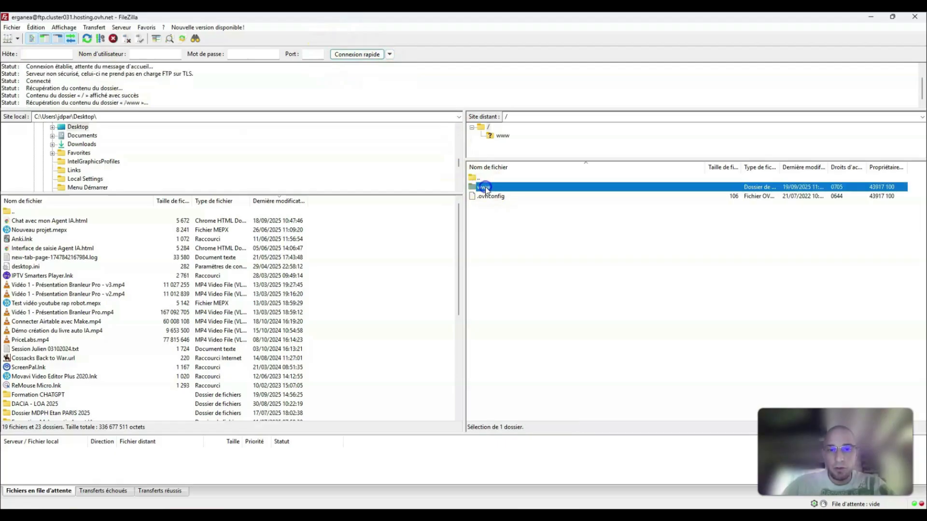
click(552, 269)
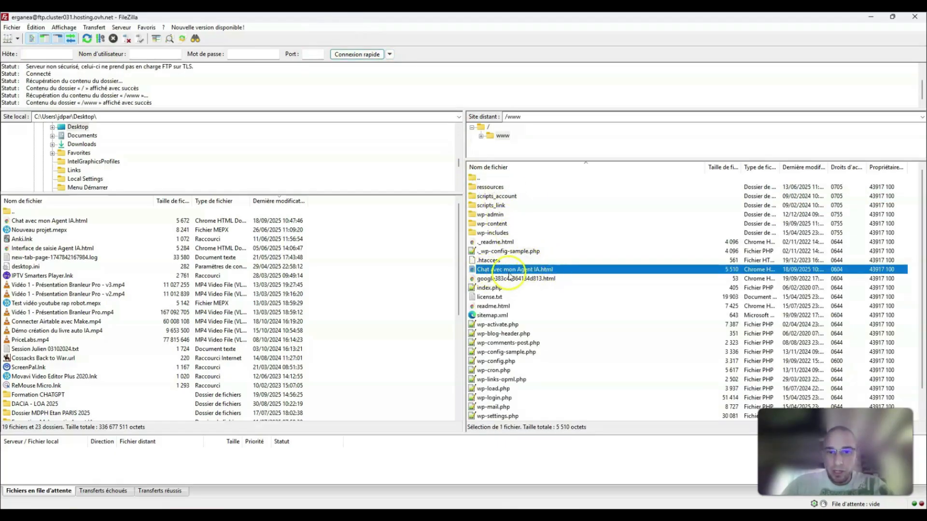
click(870, 18)
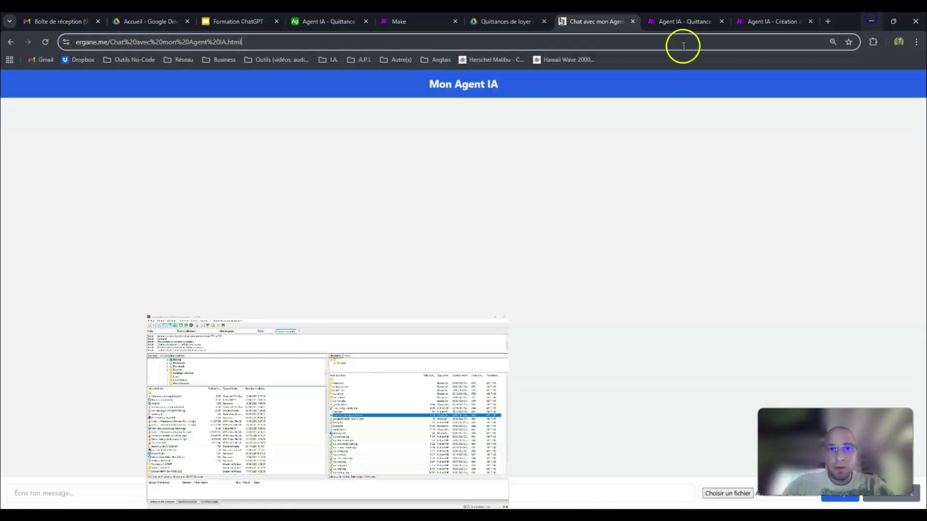
click(109, 41)
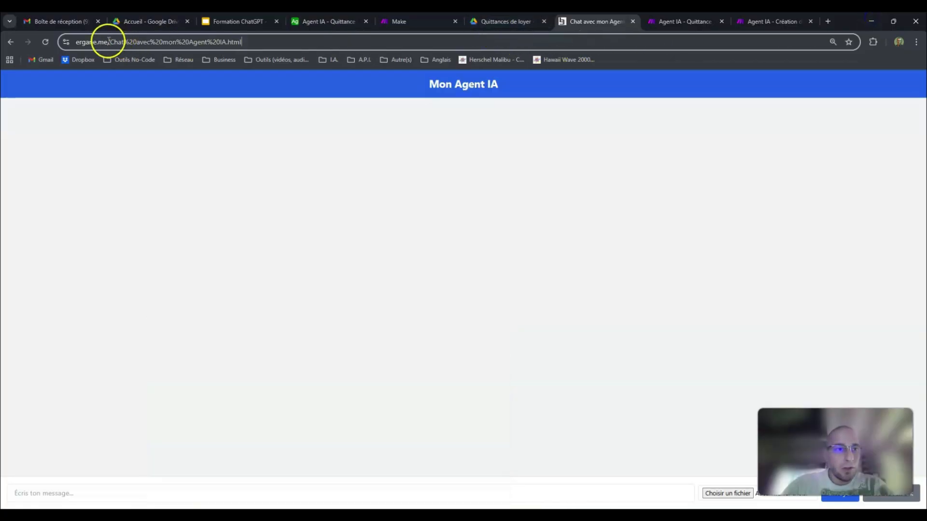
drag(108, 41, 297, 32)
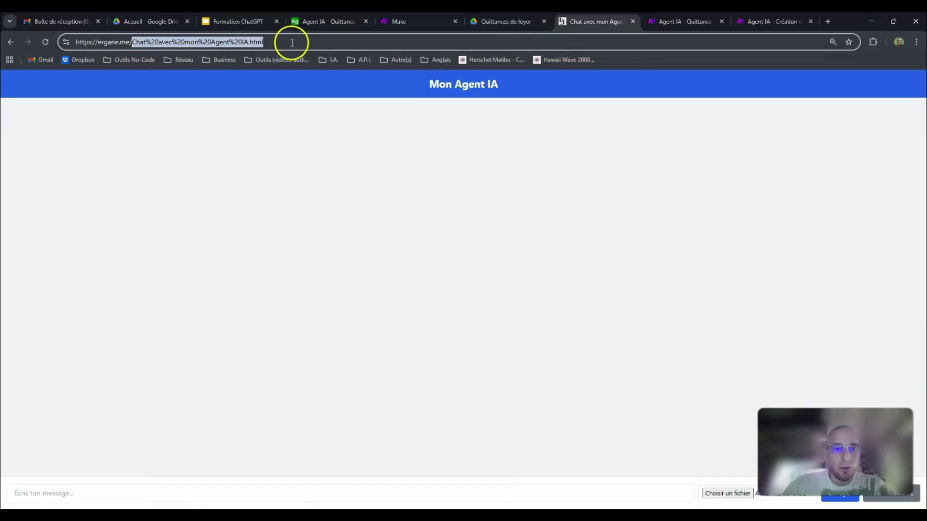
Step: Switch to FileZilla and compare the local and remote copies of "Chat avec mon Agent IA.html"
click(300, 507)
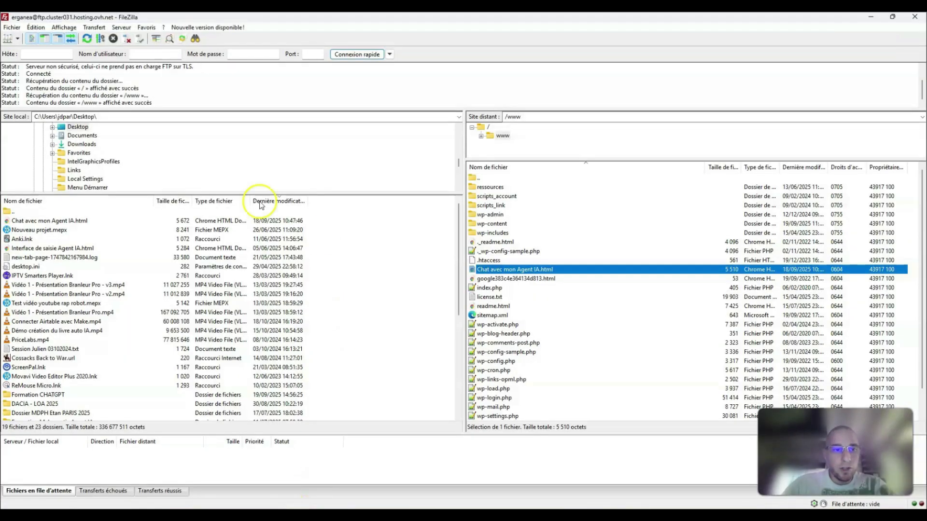
click(59, 222)
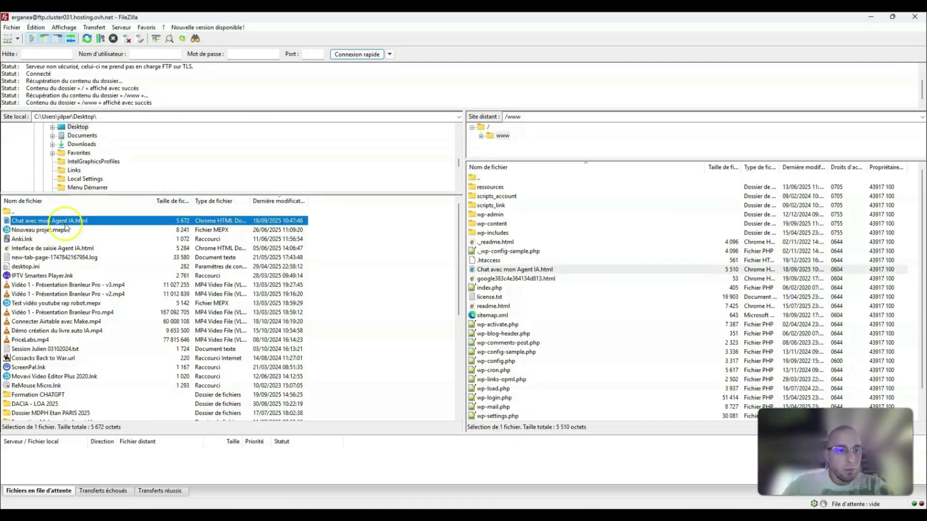
click(494, 270)
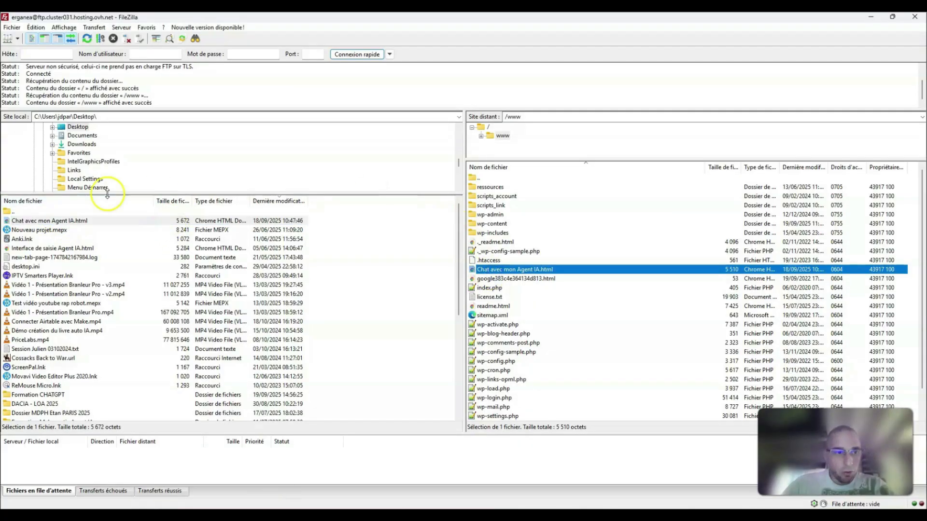
click(91, 220)
click(273, 506)
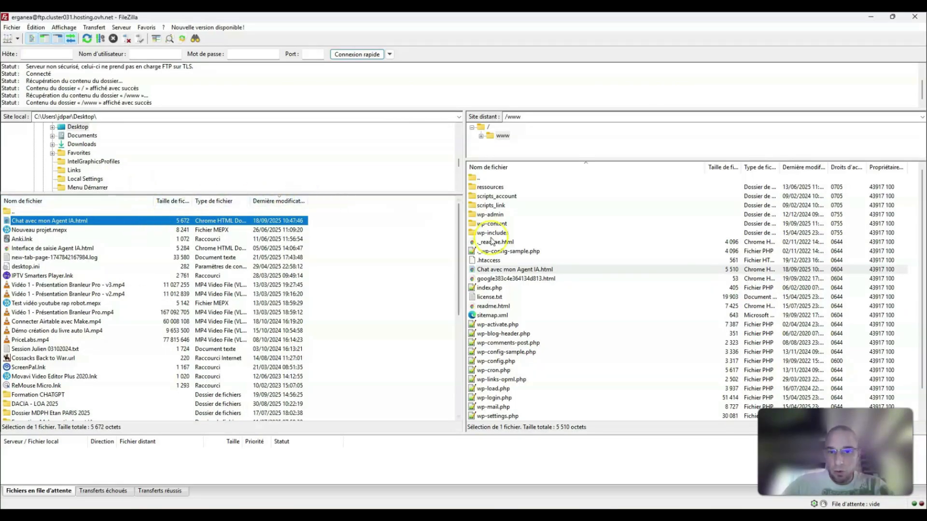
click(507, 270)
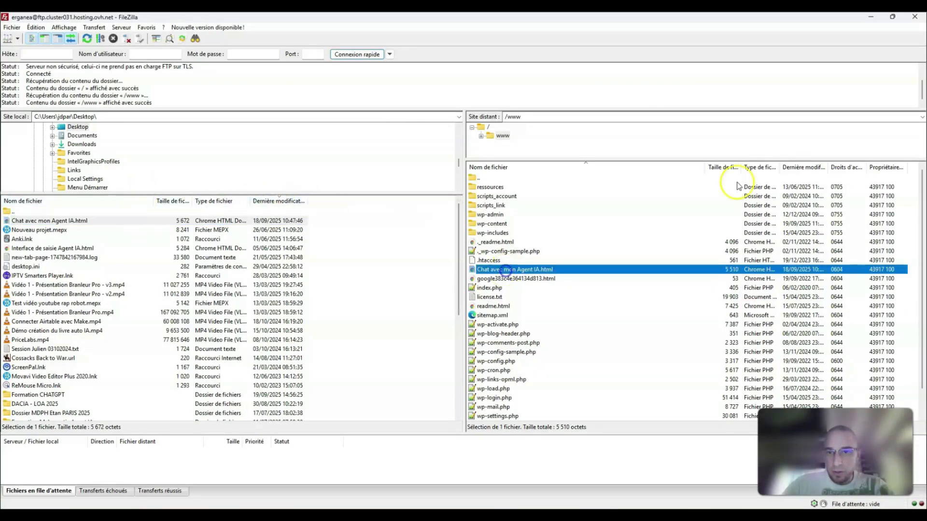
Step: Return to the browser and reload the chat page from its ergane.me address
click(870, 18)
click(76, 43)
drag(77, 44, 360, 36)
click(274, 103)
click(274, 41)
key(Return)
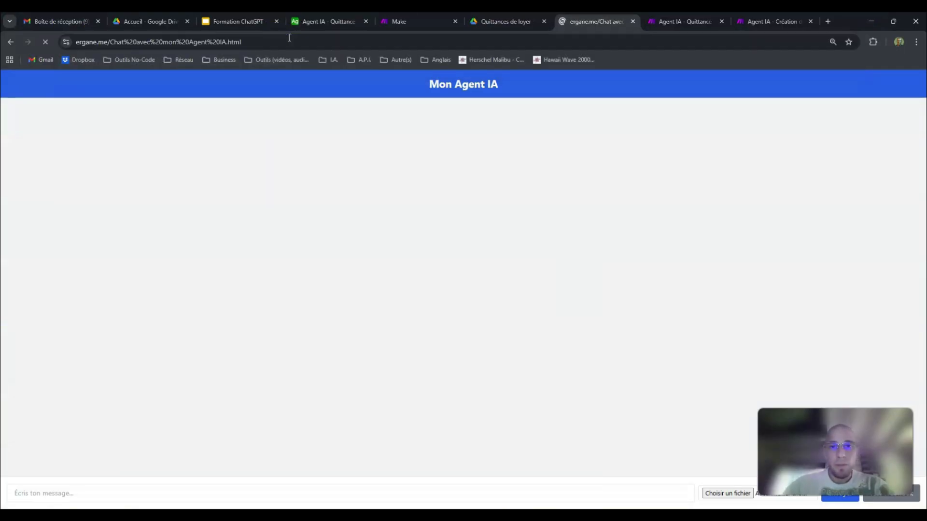
Step: Review the Make scenario diagram, the Make agent page and the chat page in turn, ending on the chat page
click(674, 22)
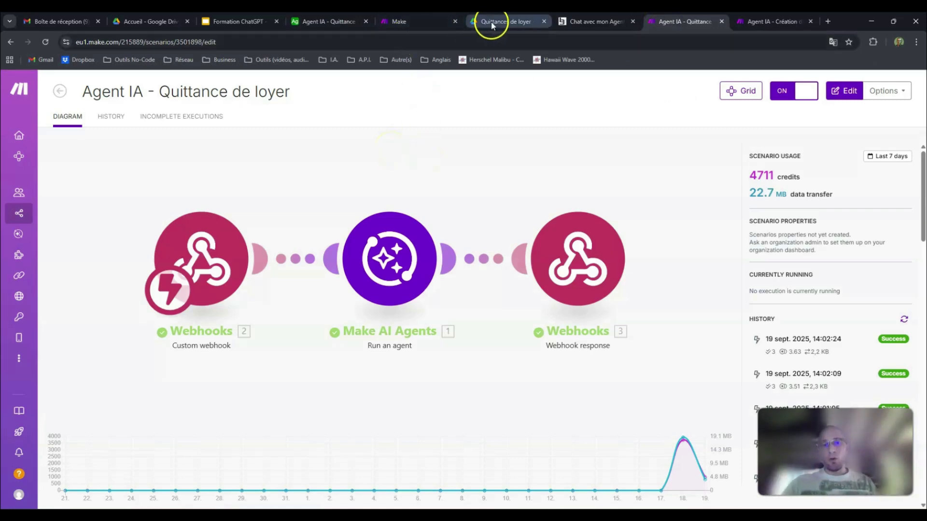
click(418, 19)
click(603, 22)
click(420, 19)
click(561, 22)
click(425, 21)
click(575, 22)
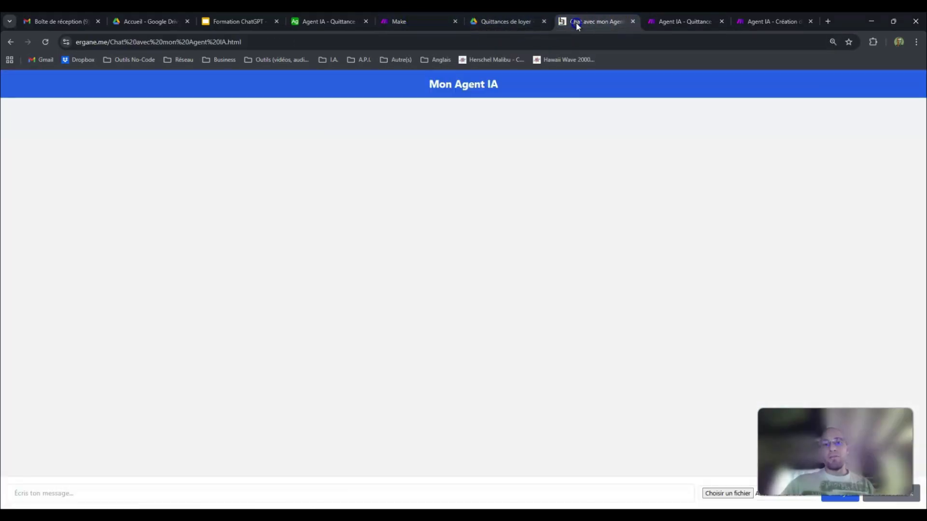
Step: In Make, open the "Agent IA - Quittance de loyer" scenario from the scenario folder of the same name
click(683, 21)
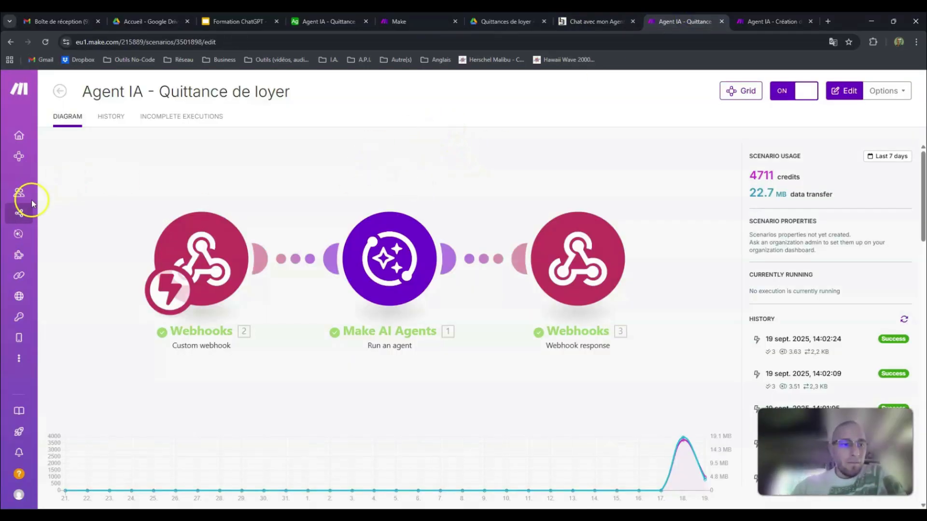
mouse_move(56, 213)
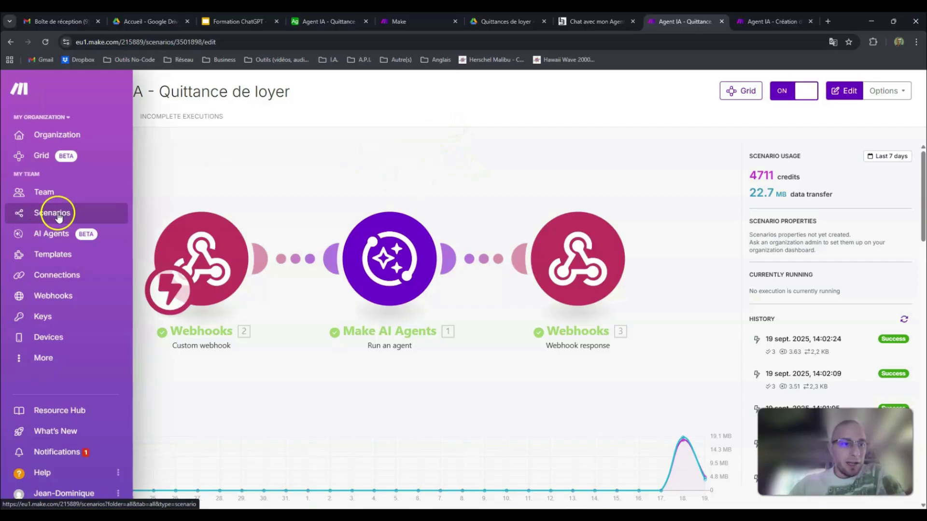
click(26, 86)
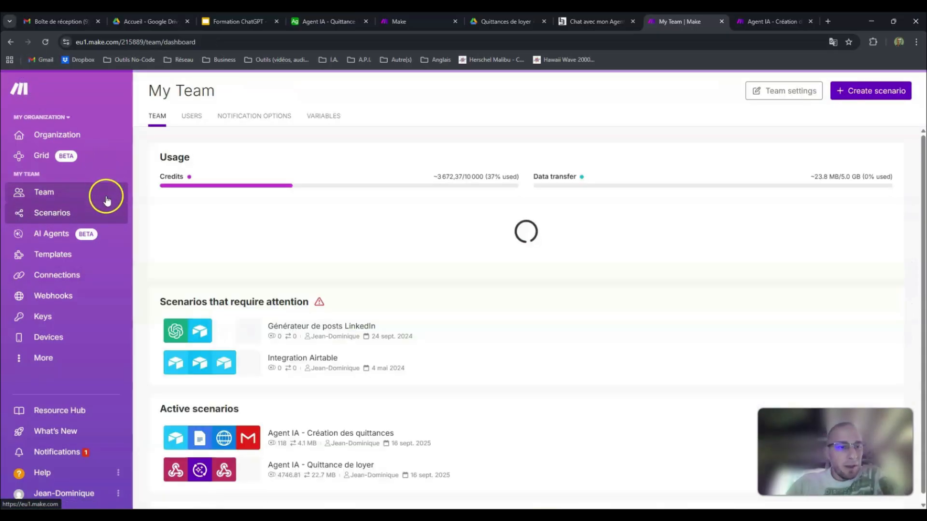
click(53, 212)
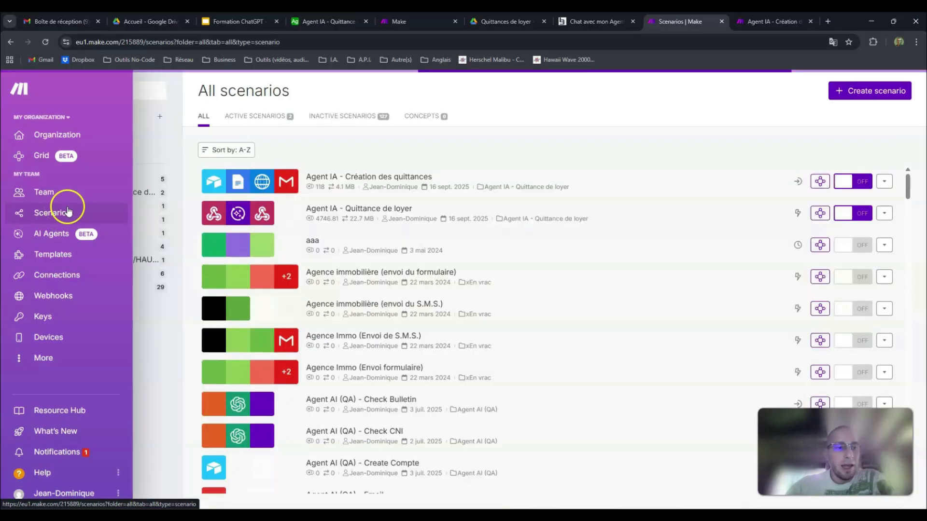
click(223, 205)
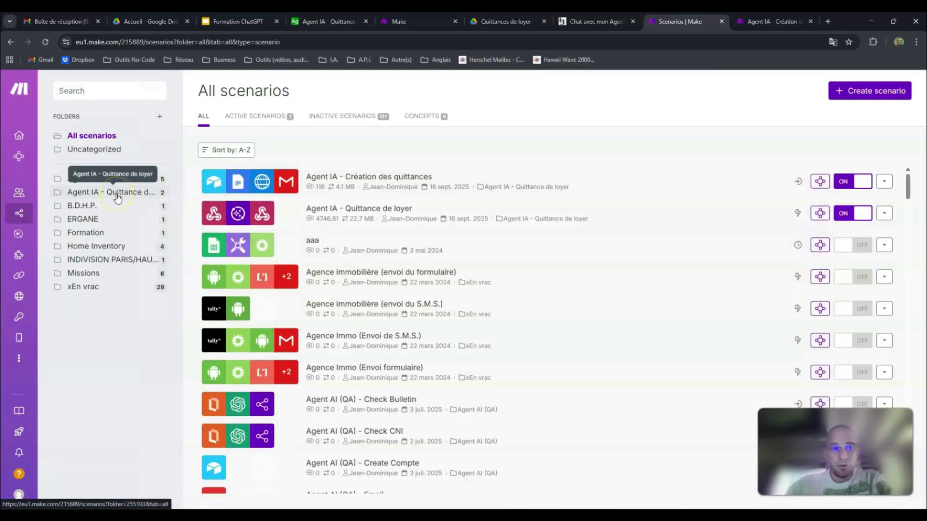
click(117, 194)
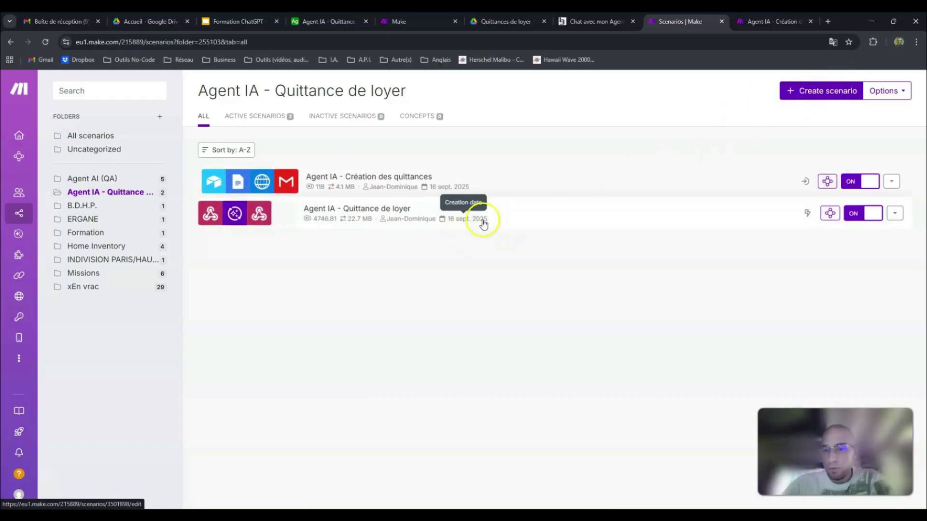
click(414, 218)
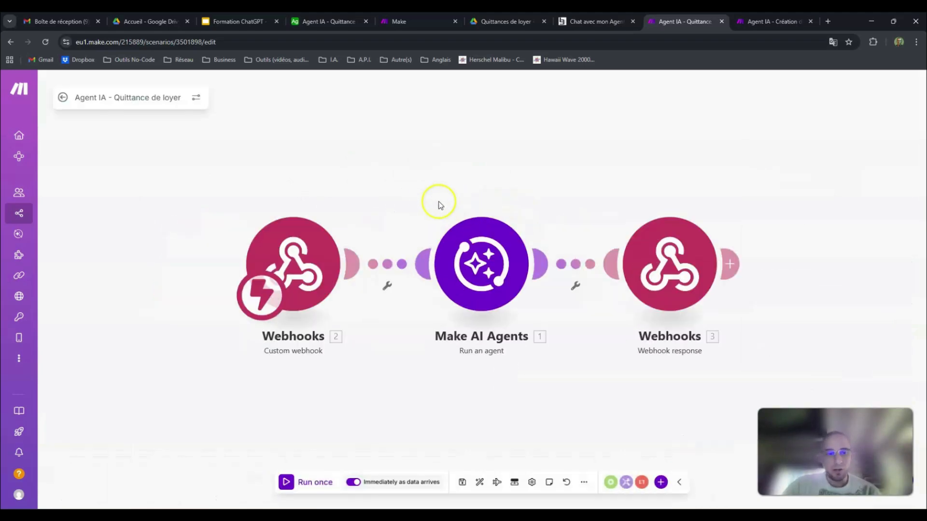
Step: Add a Webhooks Custom mailhook module above the existing flow and delete it again
right_click(275, 144)
click(327, 148)
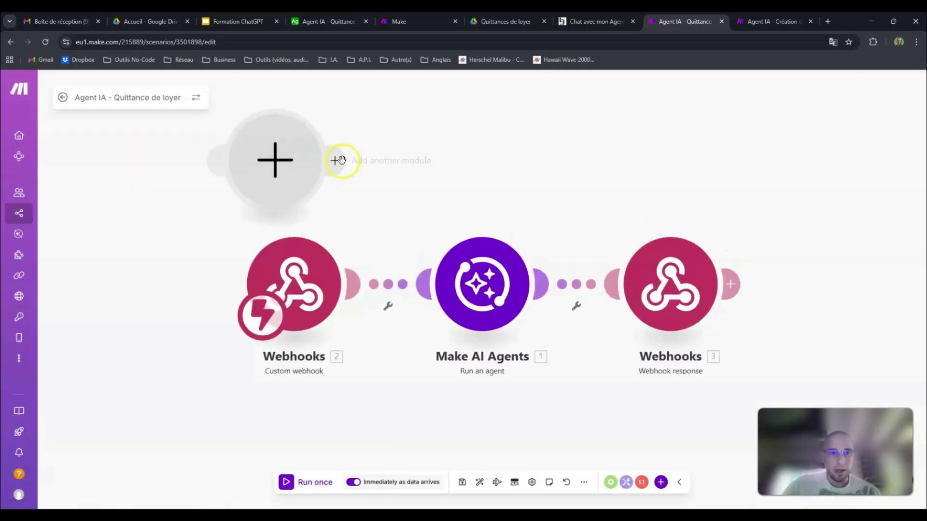
click(275, 166)
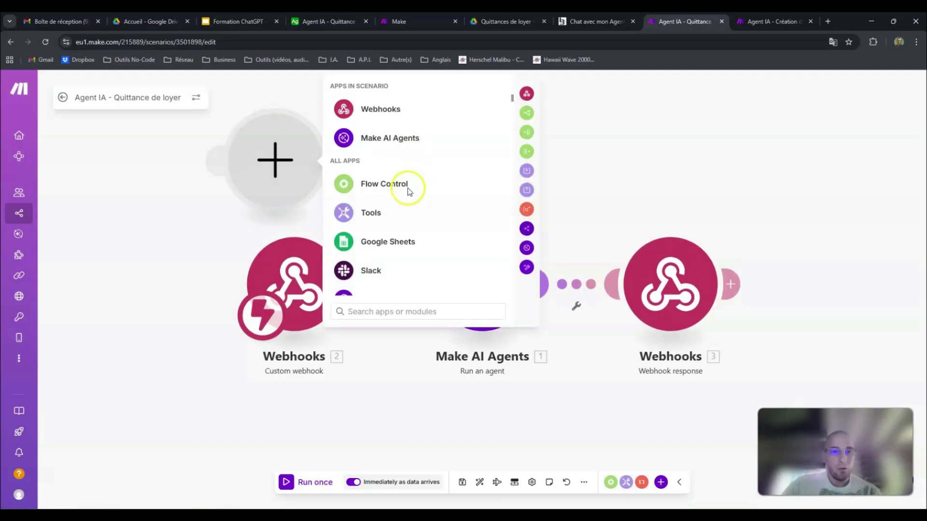
click(381, 111)
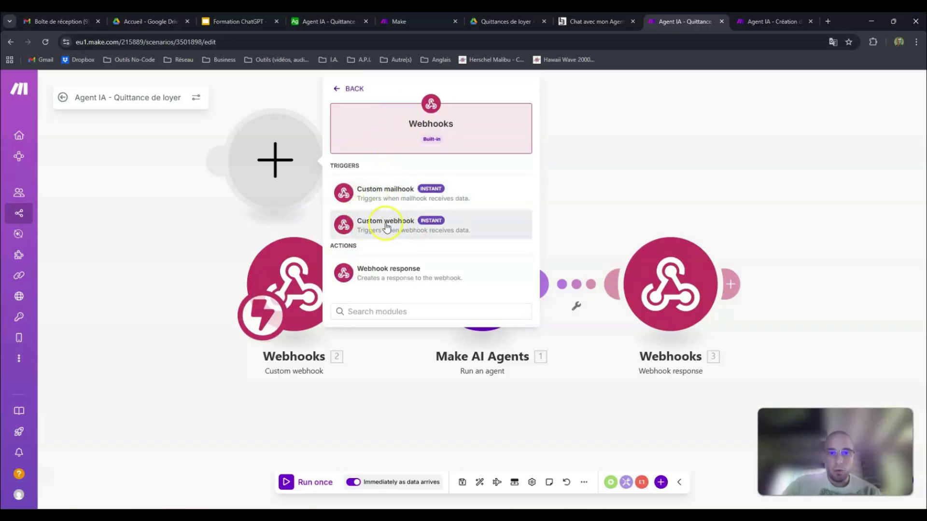
right_click(292, 172)
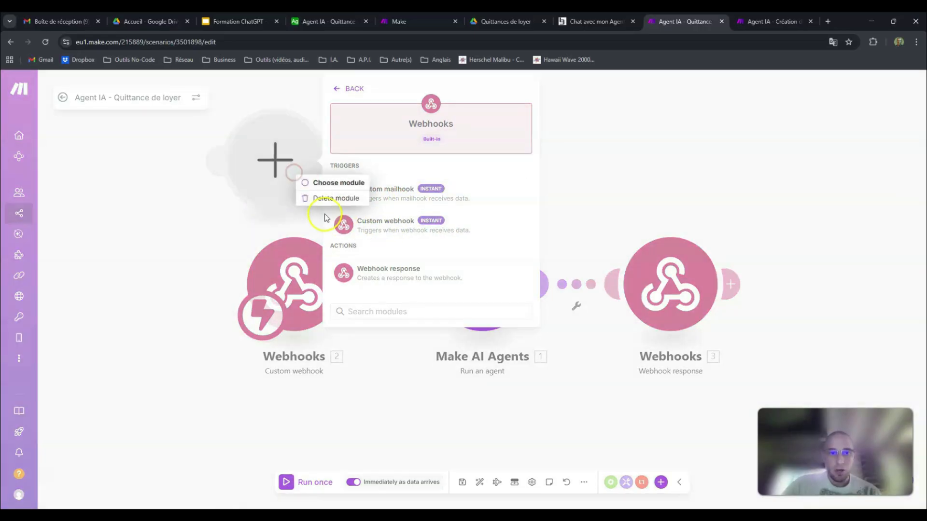
click(388, 189)
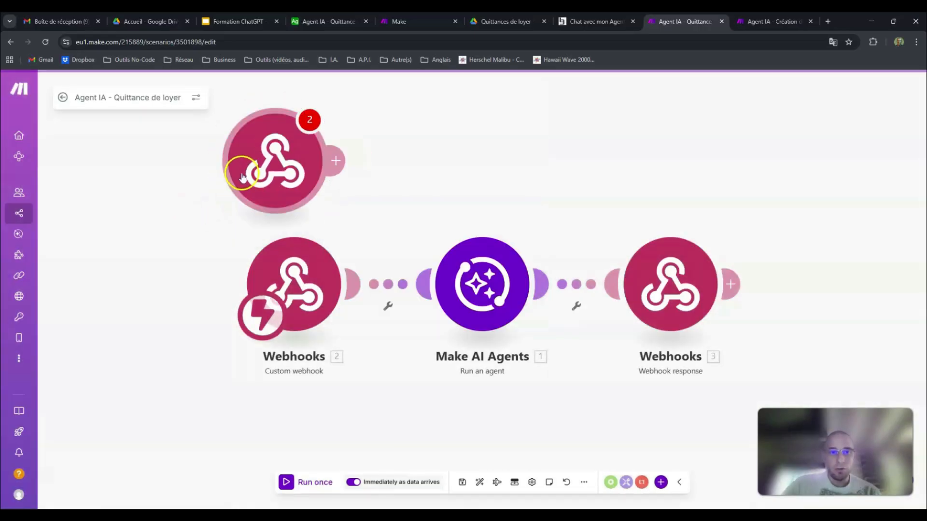
right_click(261, 168)
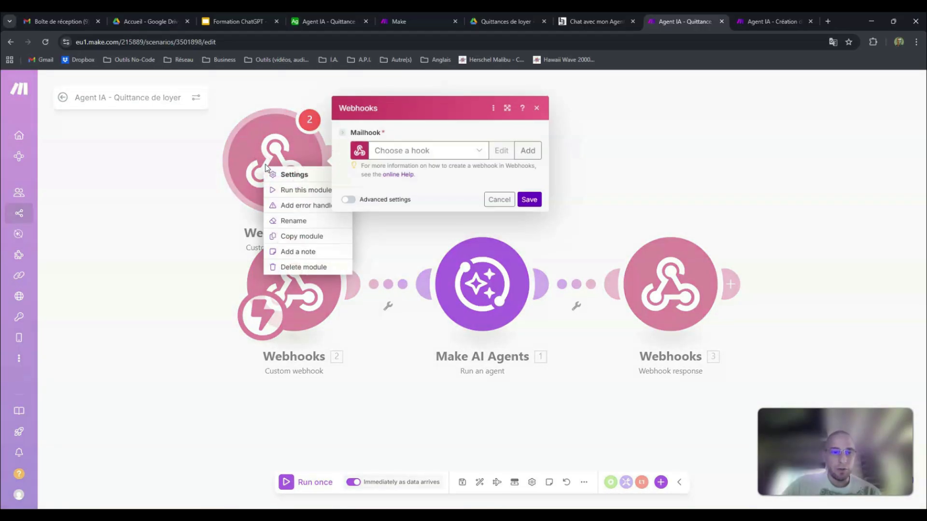
click(311, 274)
click(533, 203)
drag(383, 198, 302, 176)
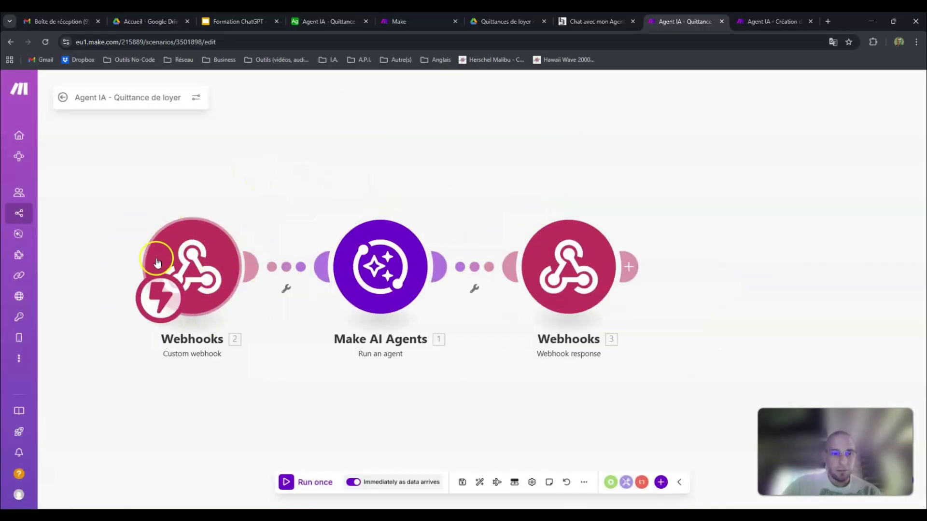
Step: Open the Custom webhook module's settings, examine the form for creating a webhook, and close that form without saving
click(202, 264)
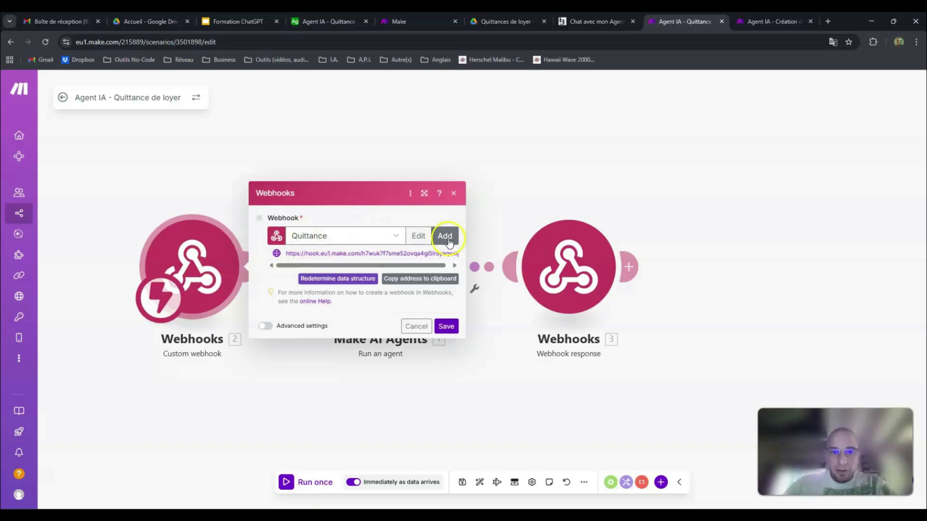
click(352, 238)
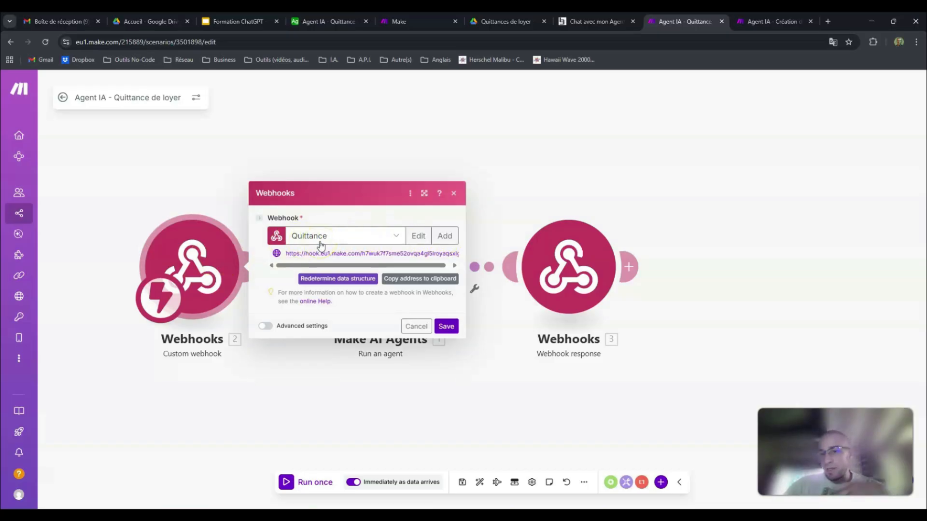
click(448, 241)
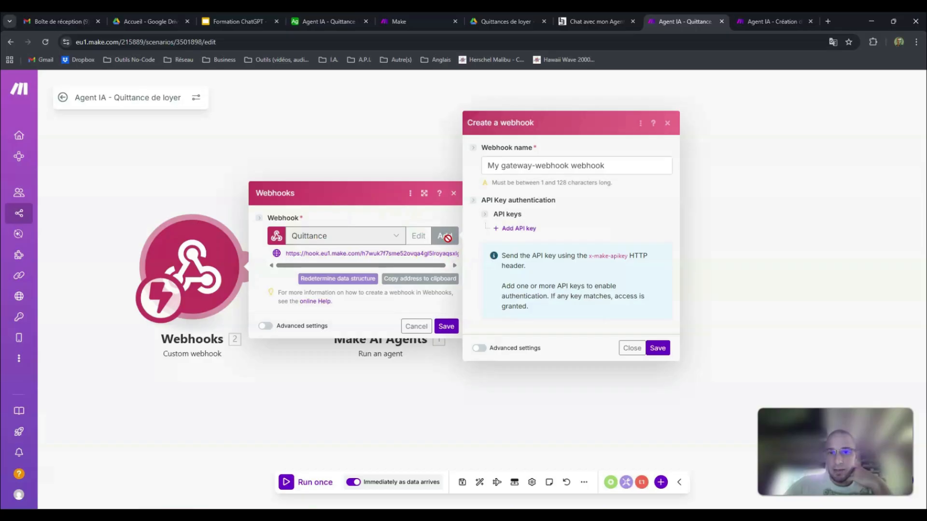
drag(620, 166, 479, 170)
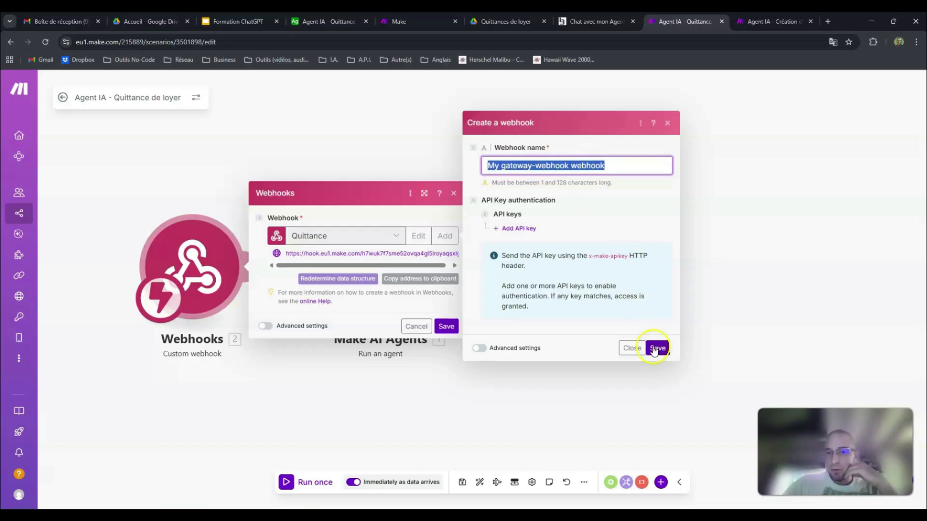
click(632, 349)
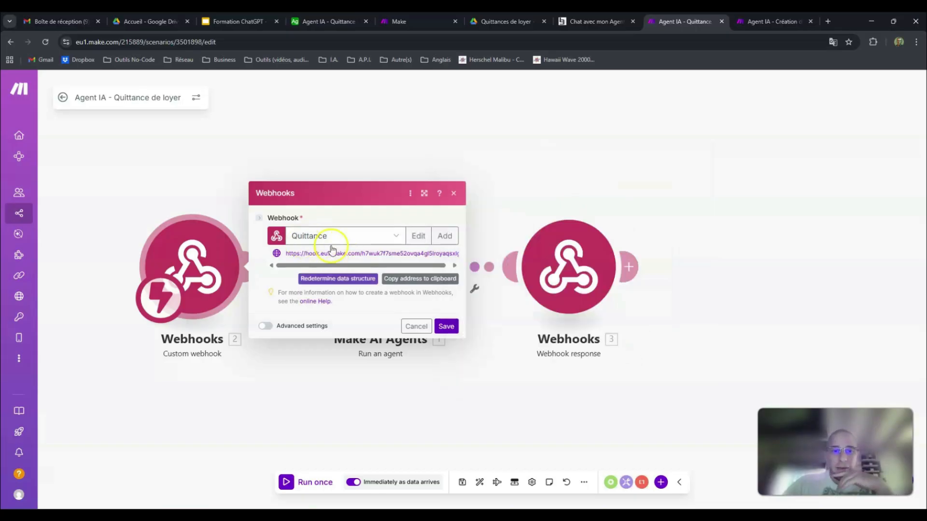
Step: Highlight the Quittance webhook's address and compare it with the fetch address in the chat page's HTML code in Notepad
drag(300, 265, 361, 266)
drag(282, 253, 463, 256)
key(ctrl+c)
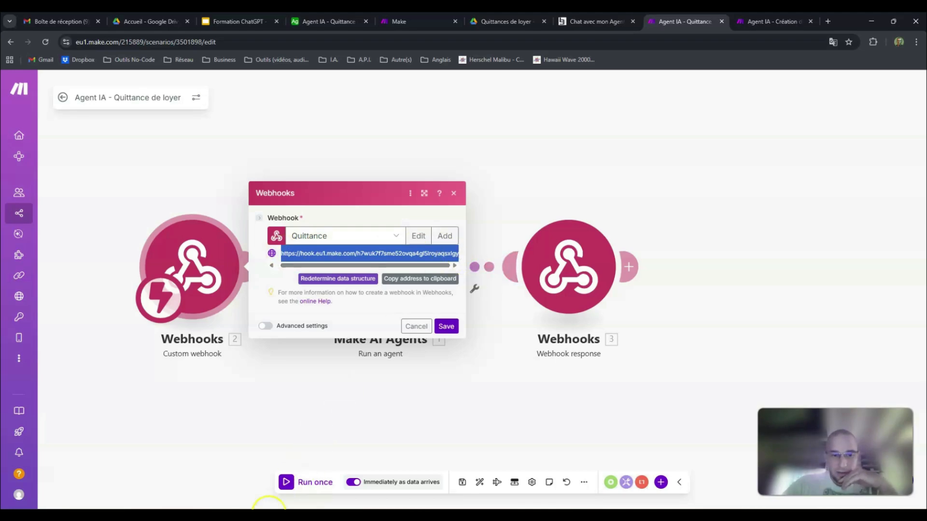
click(269, 515)
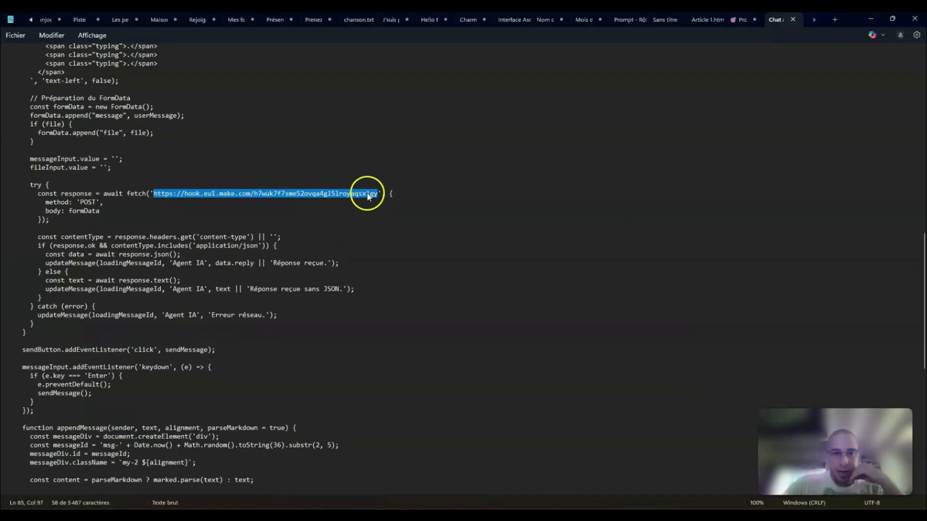
click(367, 194)
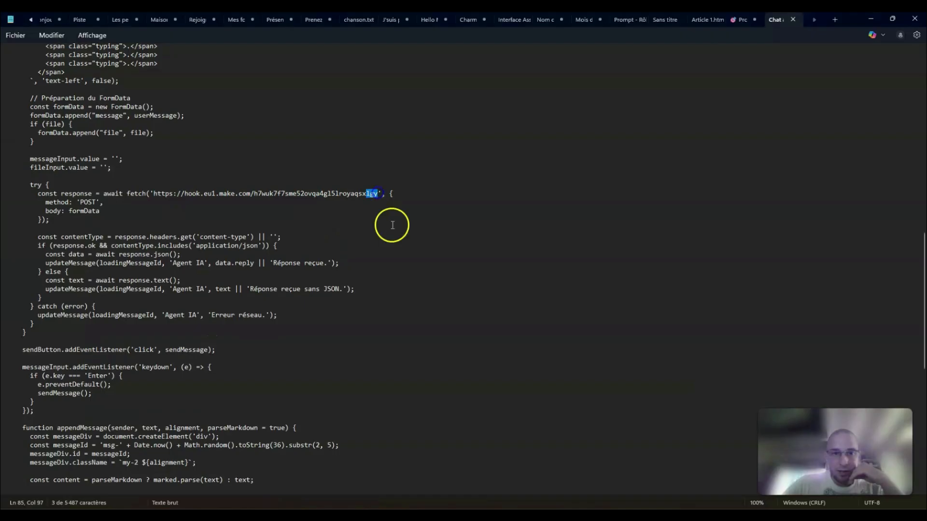
Step: In Notepad, check the end of the webhook address in the test button's fetch call and return to the Make scenario
scroll(355, 275, down, 2)
scroll(355, 274, down, 12)
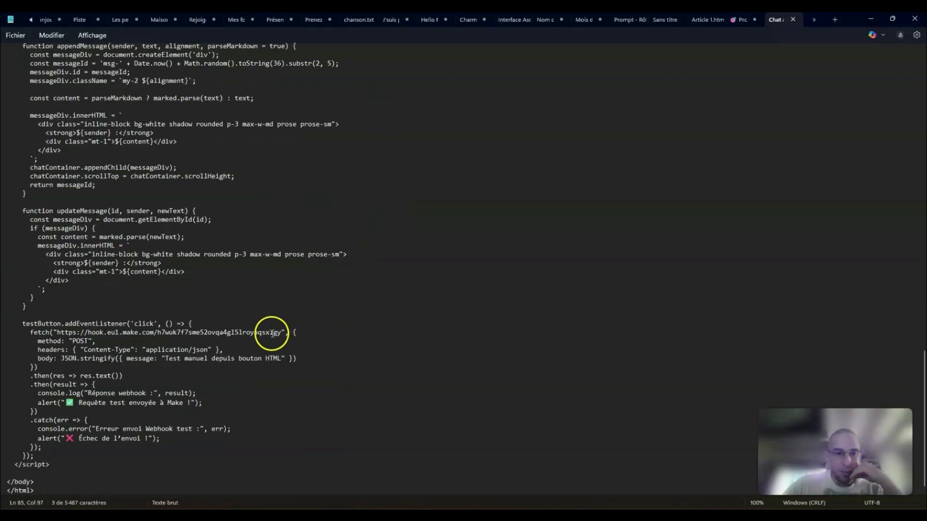
drag(271, 332, 274, 332)
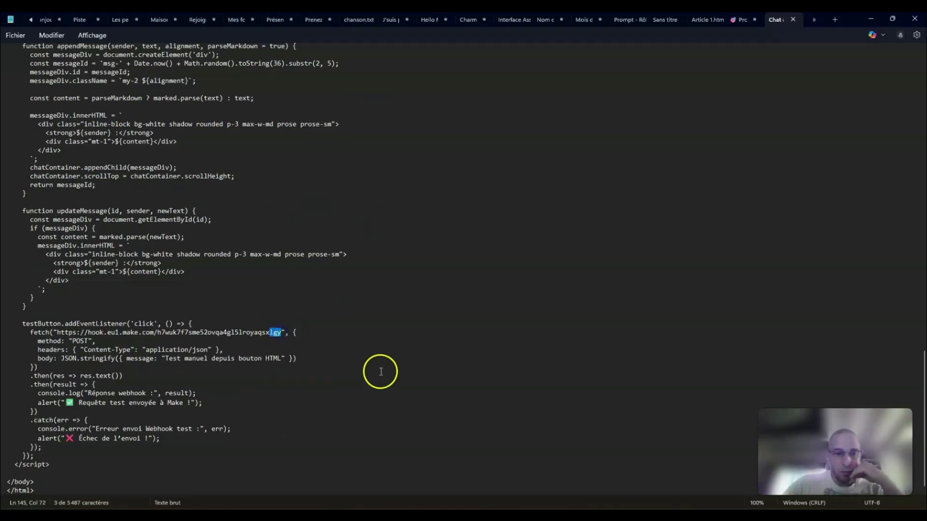
scroll(382, 357, up, 15)
scroll(386, 345, up, 2)
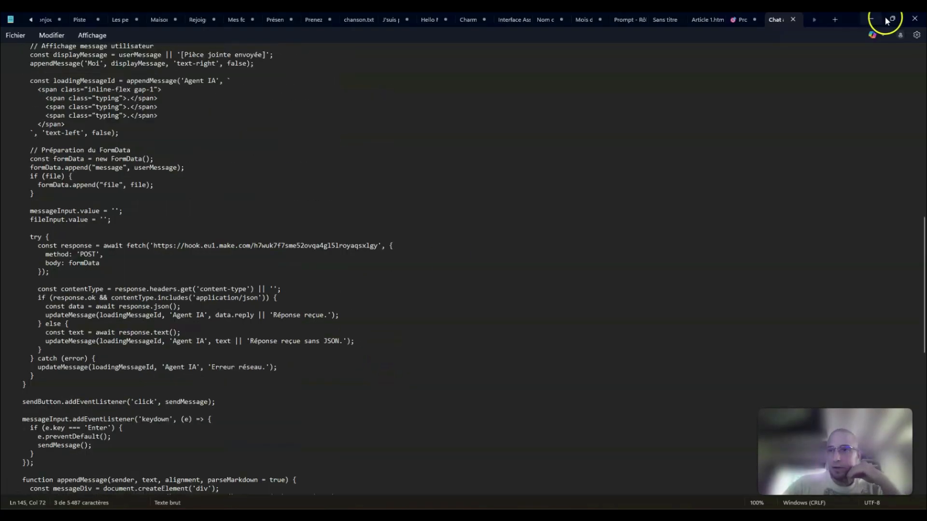
click(870, 20)
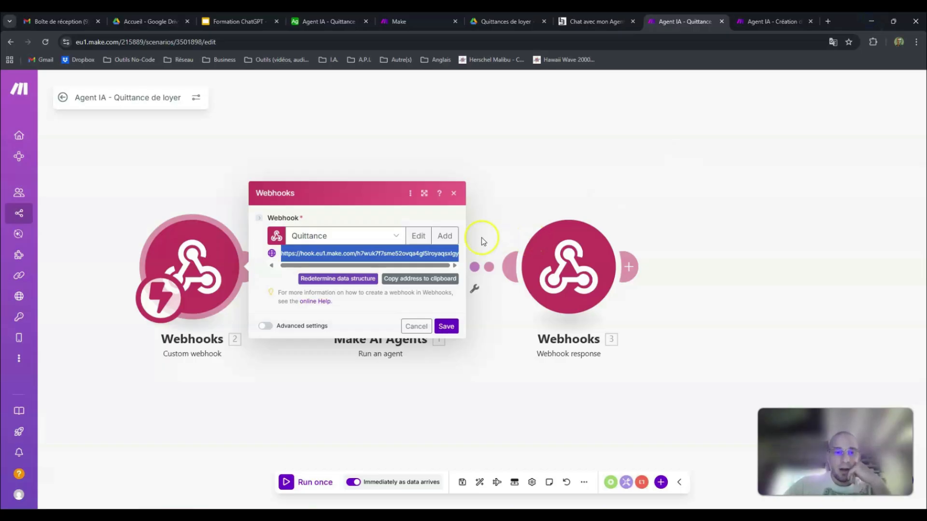
Step: Copy the Quittance webhook's address, save the module's settings, and load the address in a temporary new browser tab
click(407, 285)
click(446, 327)
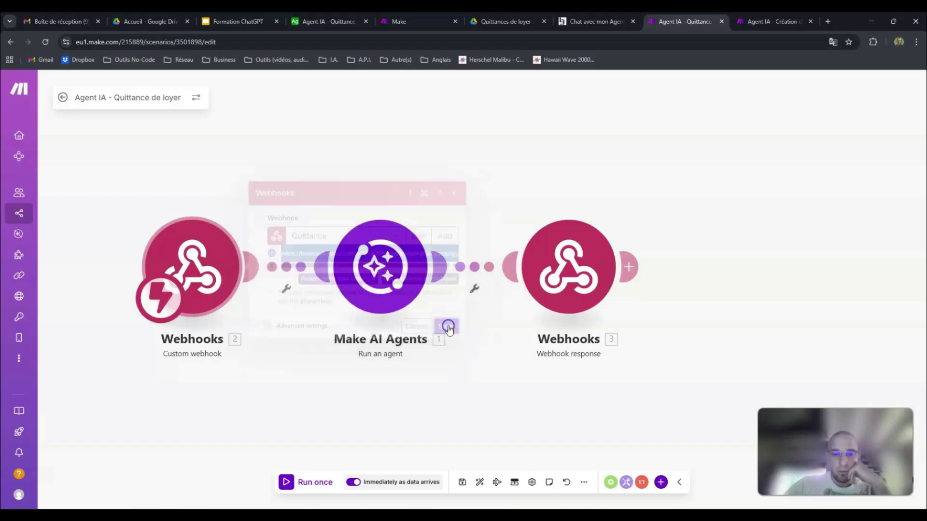
click(827, 22)
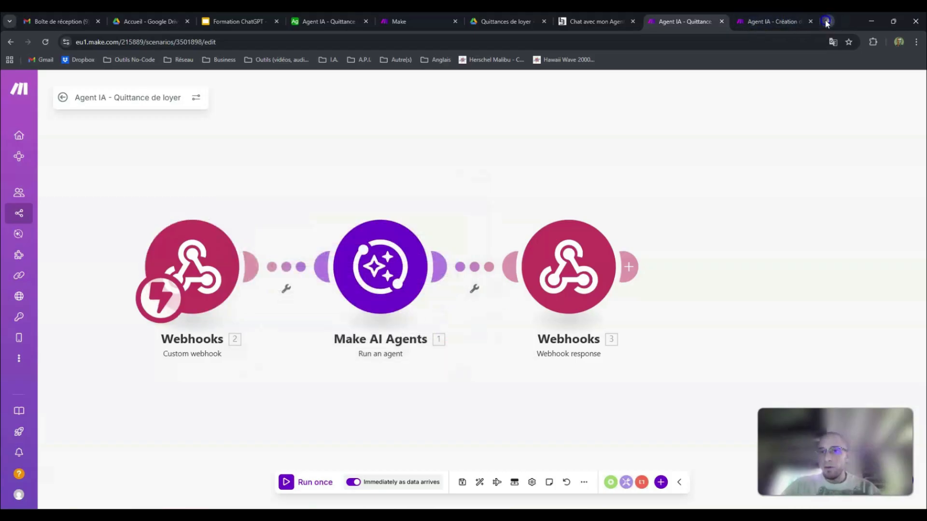
key(ctrl+v)
key(Return)
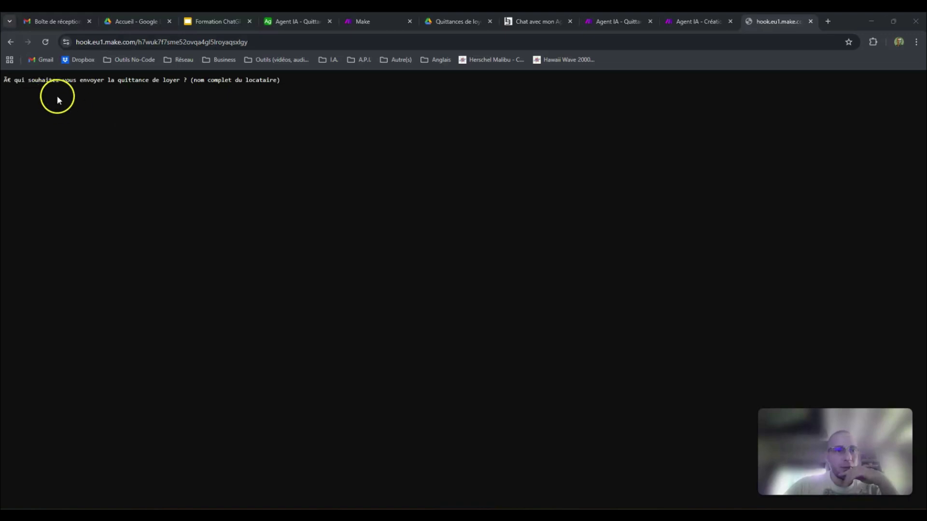
click(810, 21)
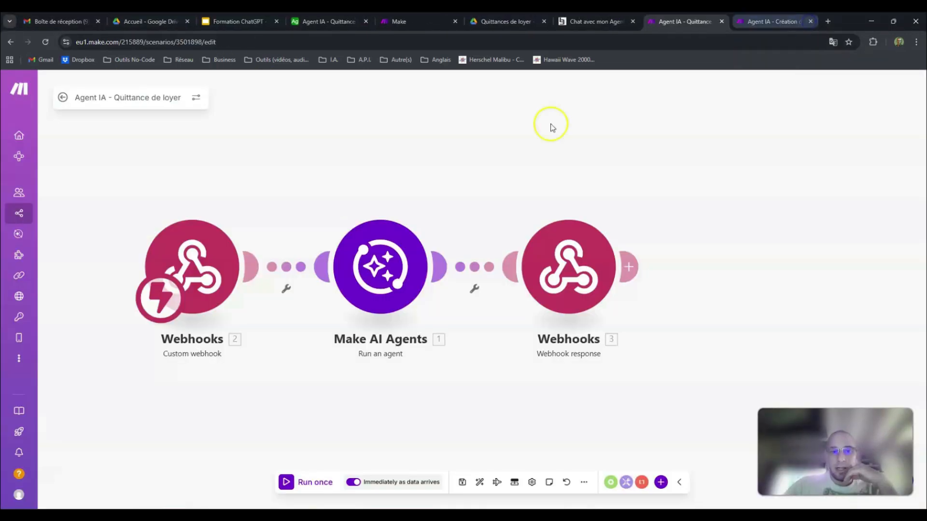
Step: Run only the Custom webhook module and send it a request by loading the webhook's address in a new browser tab
right_click(198, 250)
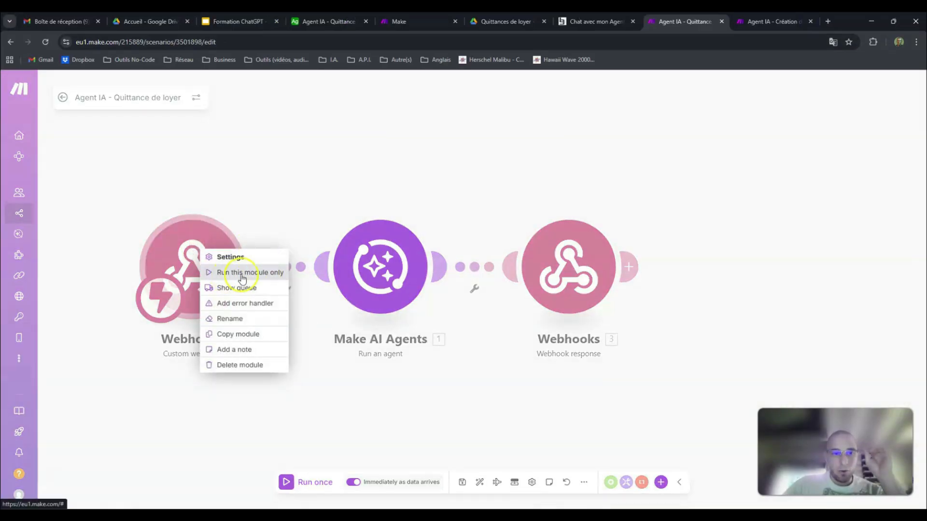
right_click(175, 243)
click(223, 200)
right_click(199, 240)
click(243, 264)
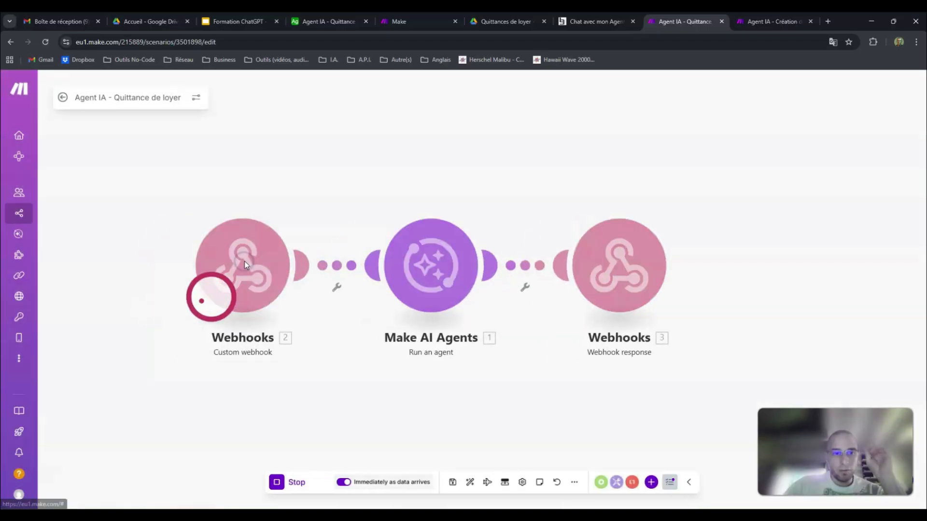
click(827, 21)
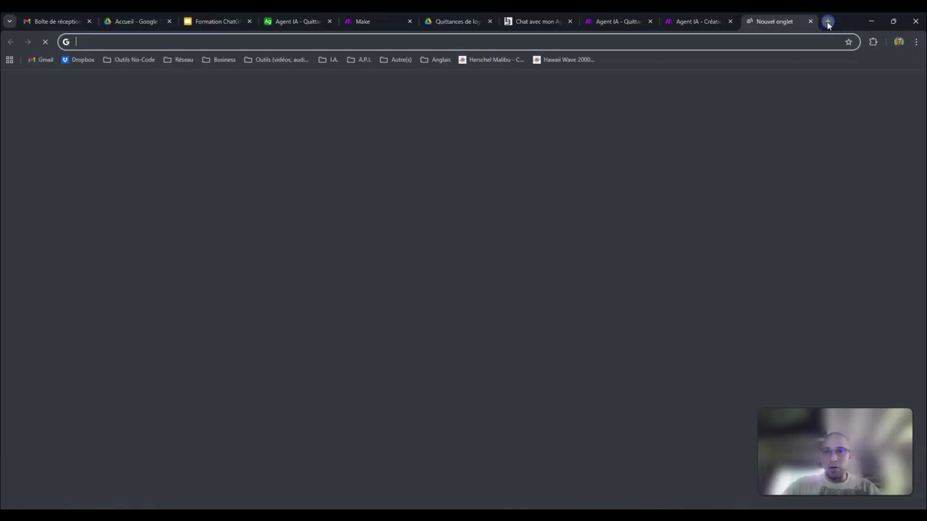
key(ctrl+v)
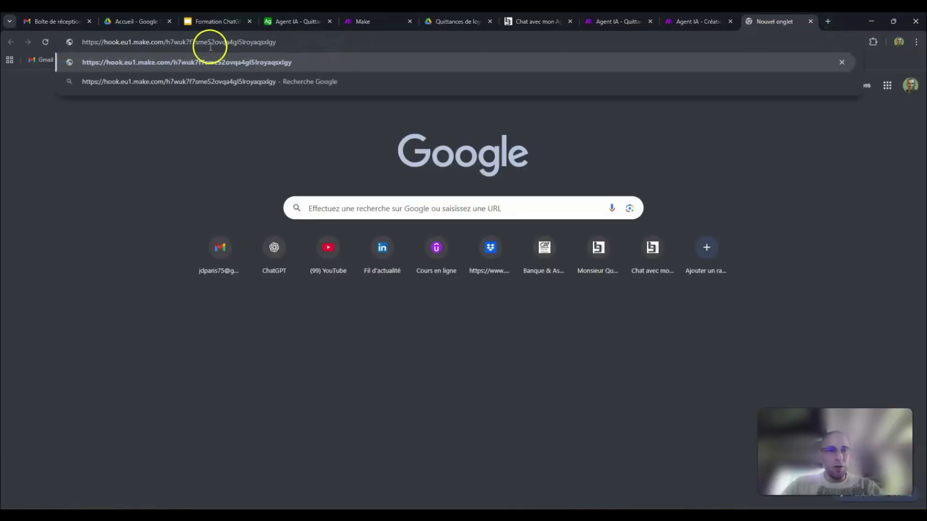
drag(82, 42, 325, 42)
key(Return)
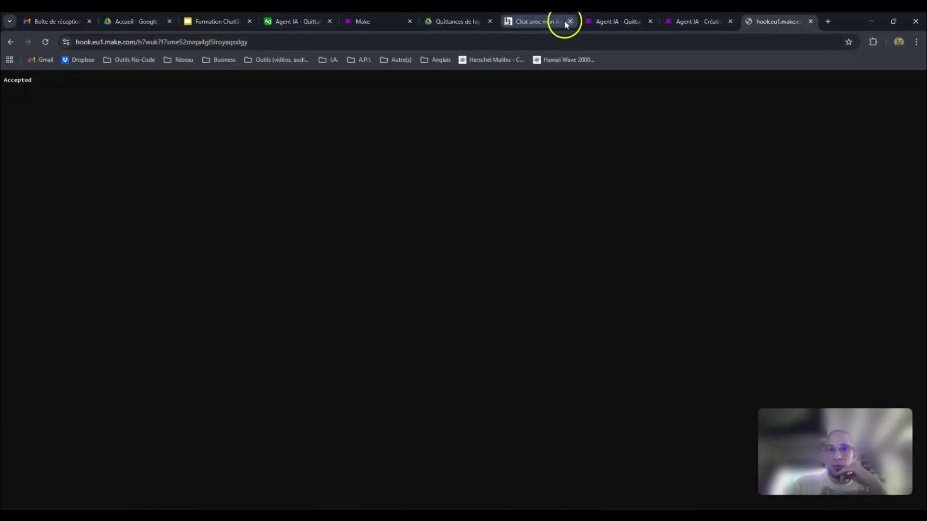
Step: Examine the Custom webhook module's run output and the webhook address in its settings, and close both windows
click(616, 21)
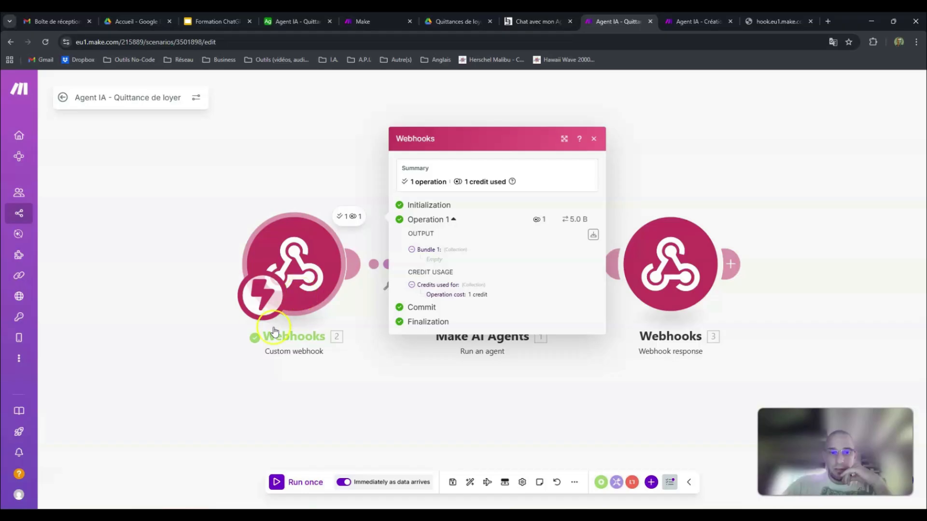
click(215, 176)
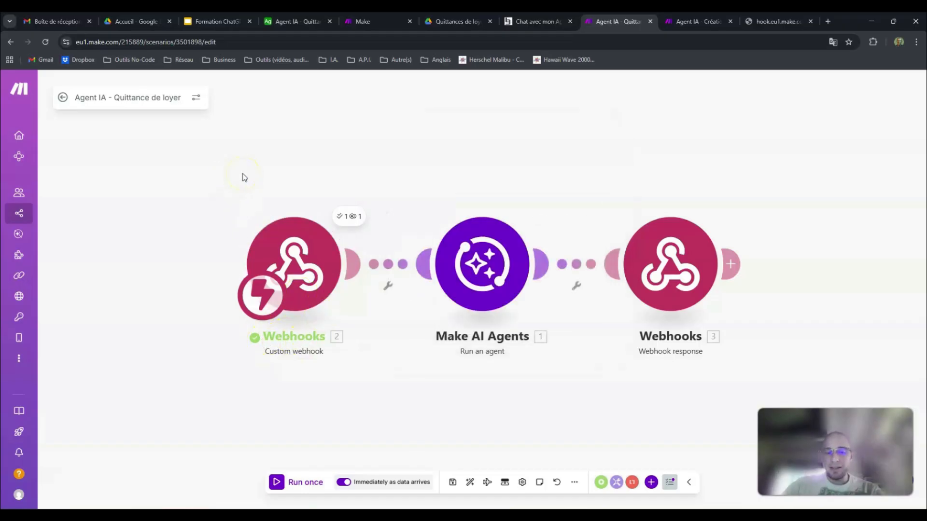
click(303, 248)
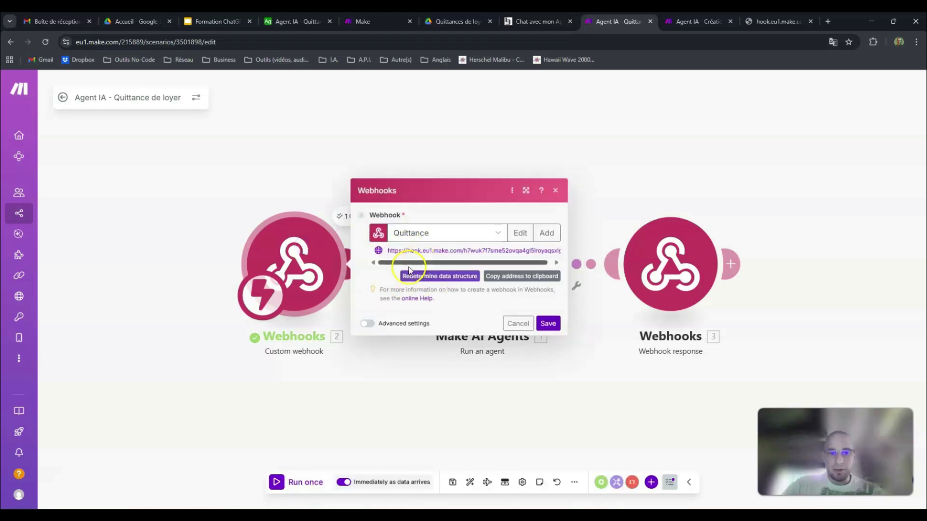
mouse_move(465, 263)
mouse_down()
mouse_move(519, 263)
mouse_move(455, 265)
mouse_up()
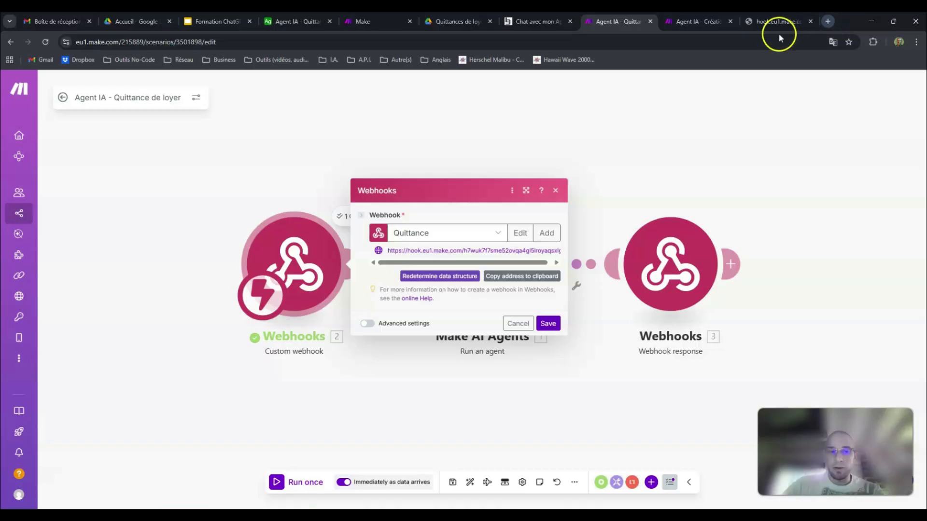
click(280, 187)
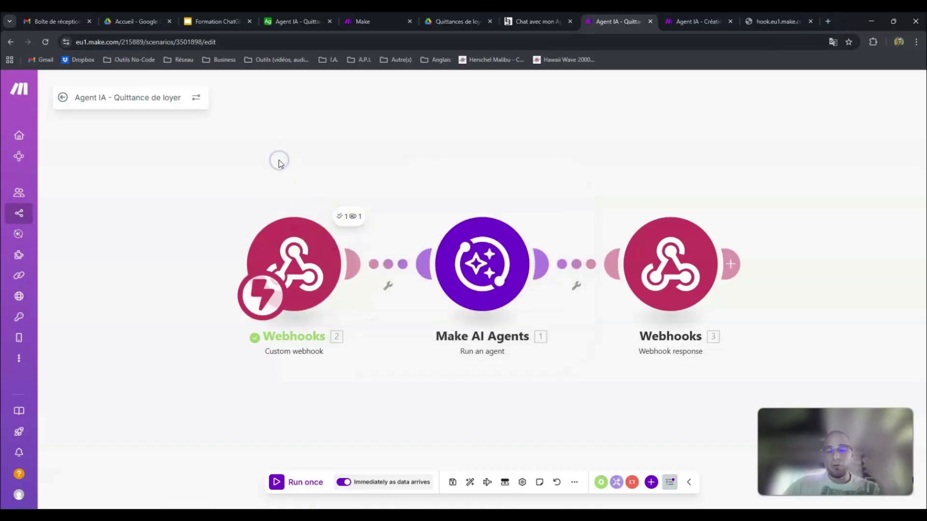
Step: Review the webhook's response page and the chat page alongside the "Agent IA - Quittance de loyer" scenario
click(777, 22)
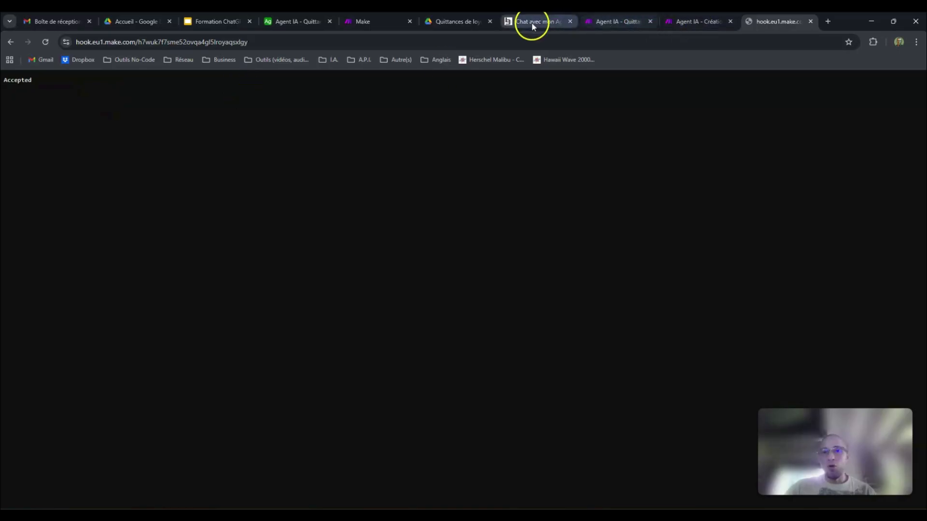
click(611, 23)
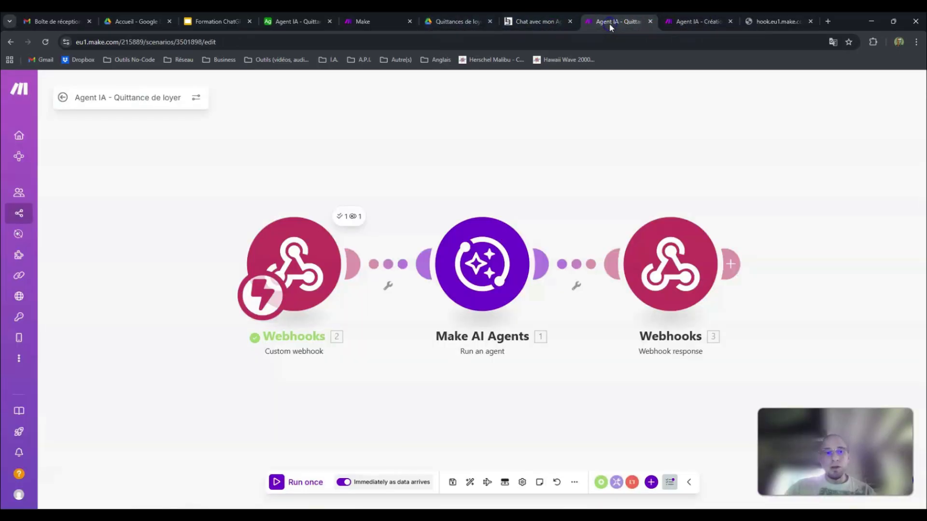
click(531, 21)
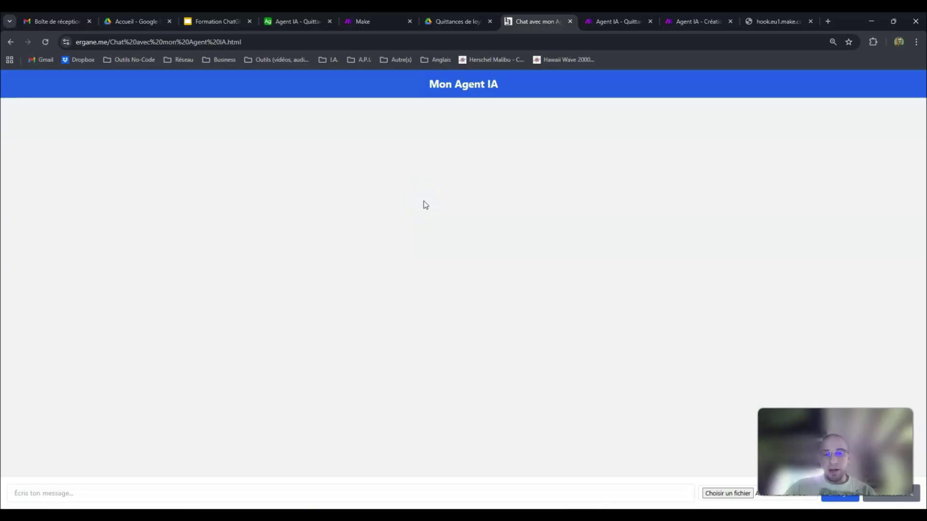
click(779, 21)
click(698, 21)
click(617, 22)
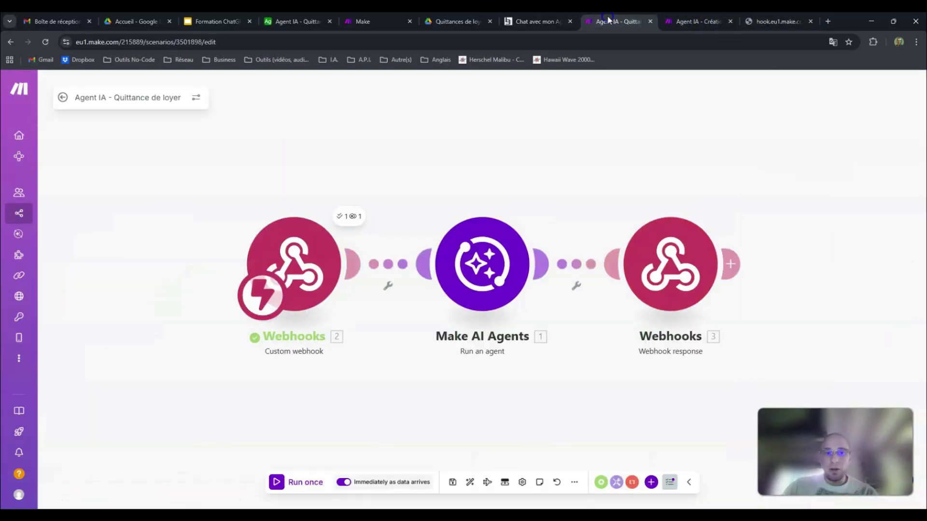
drag(528, 143, 439, 143)
Step: Highlight both fetch addresses in the chat page's code in Notepad and check the uploaded "Chat avec mon Agent IA.html" file in FileZilla
click(268, 507)
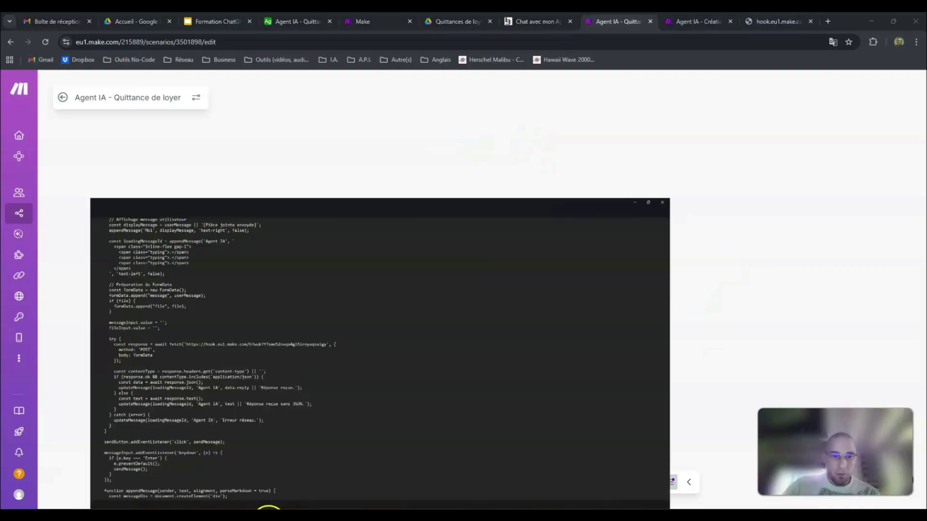
drag(153, 246, 378, 246)
scroll(217, 384, down, 15)
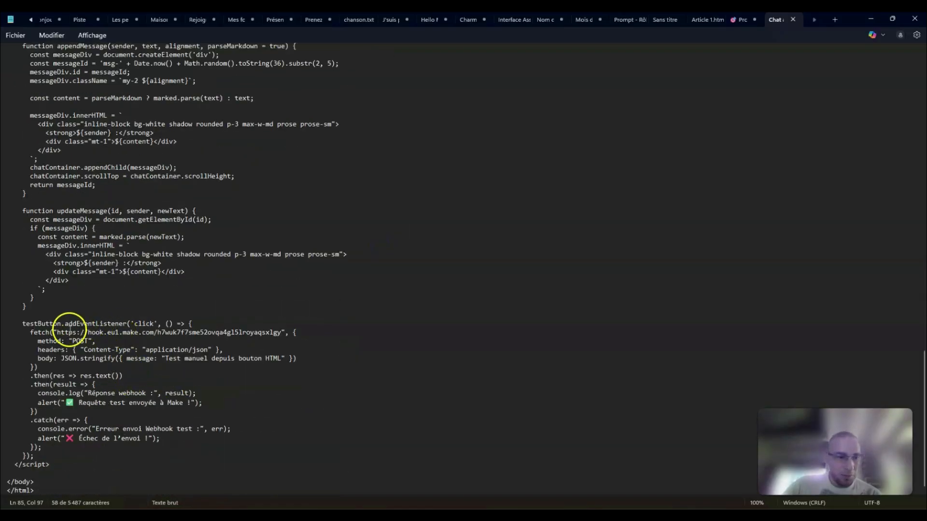
drag(58, 332, 281, 332)
click(5, 36)
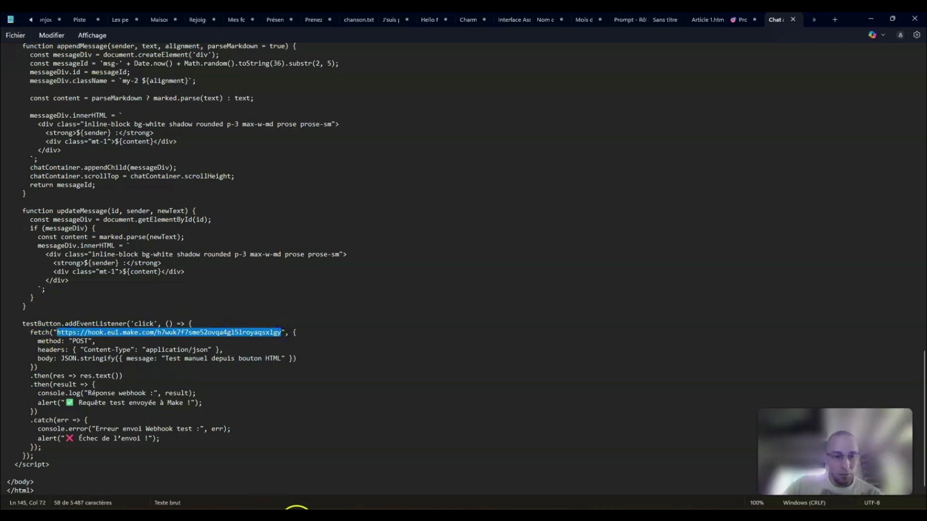
click(305, 506)
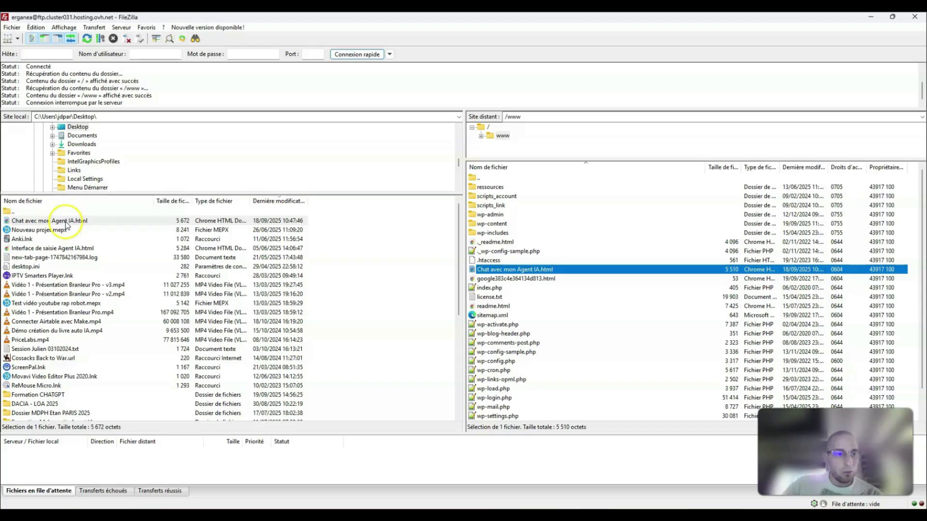
key(alt+Tab)
click(527, 20)
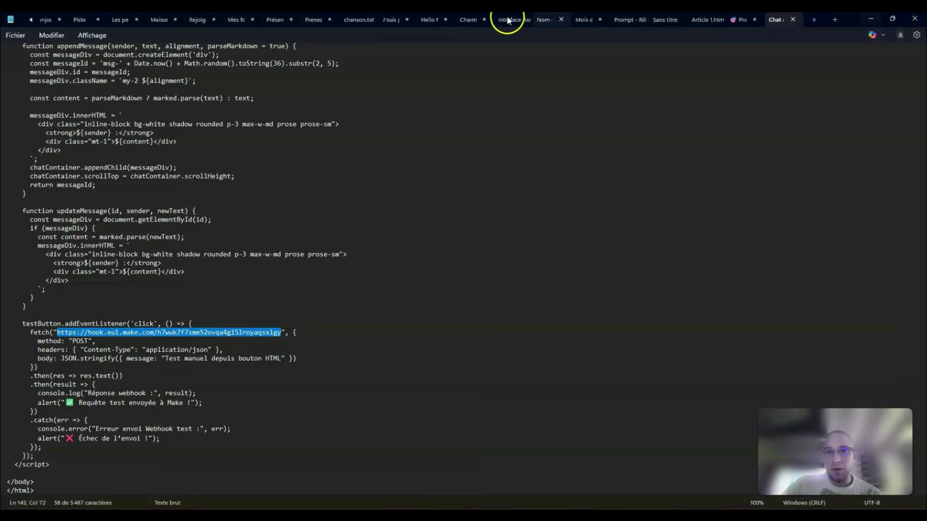
click(871, 21)
Step: Reload the "Mon Agent IA" chat page in the browser and send the agent the message "Bonjour"
click(538, 23)
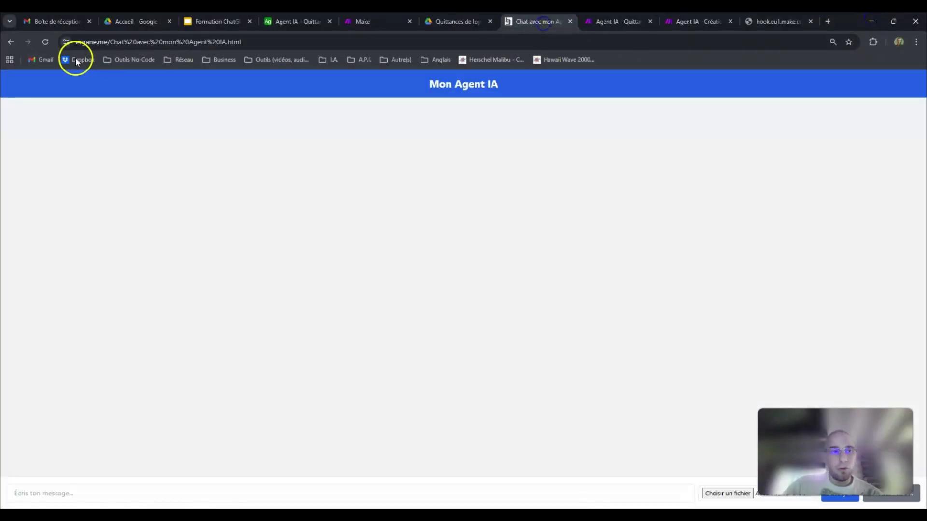
click(46, 43)
click(391, 493)
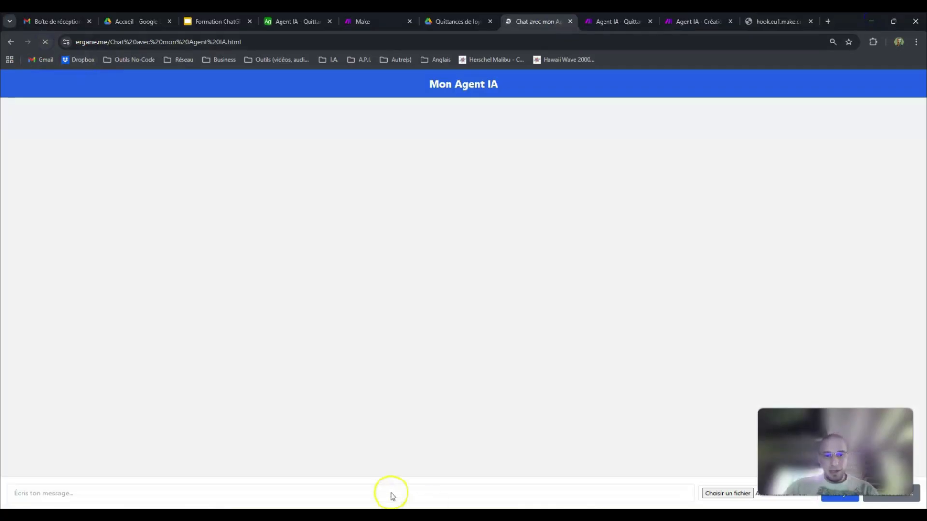
text(Bonjour)
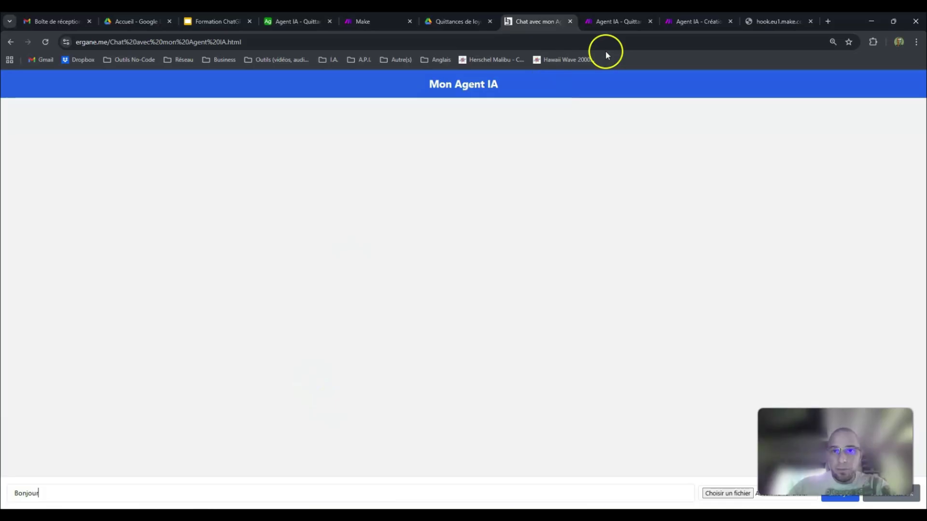
mouse_move(622, 20)
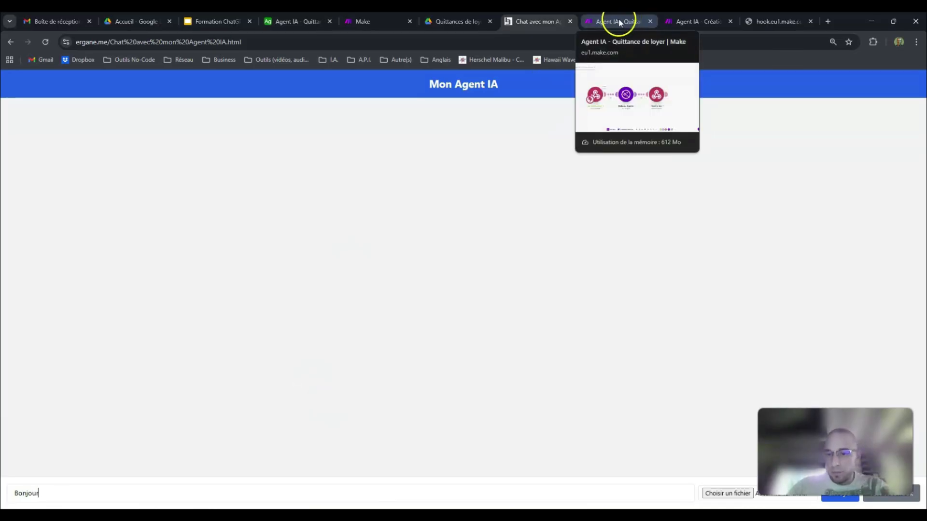
key(Return)
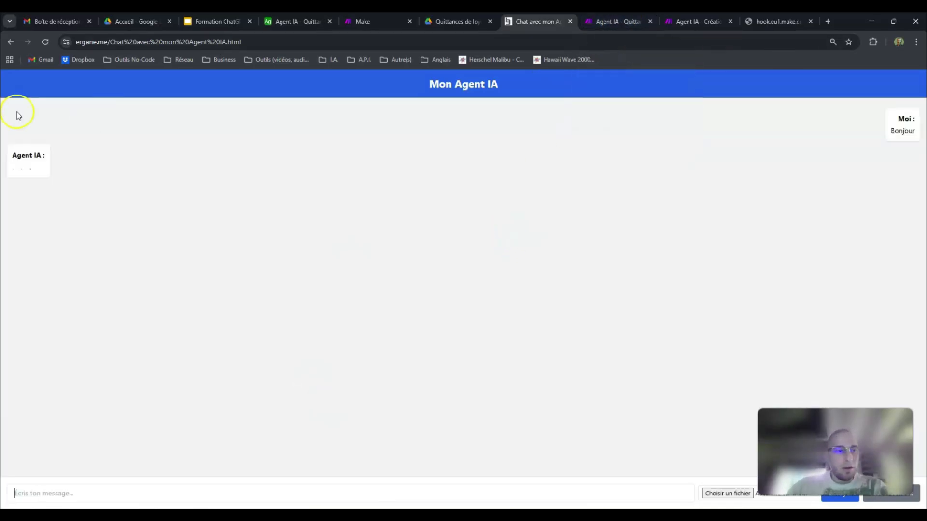
Step: Check the scenario and the agent's reply in the chat, and open the agent's configuration page in Make
click(627, 24)
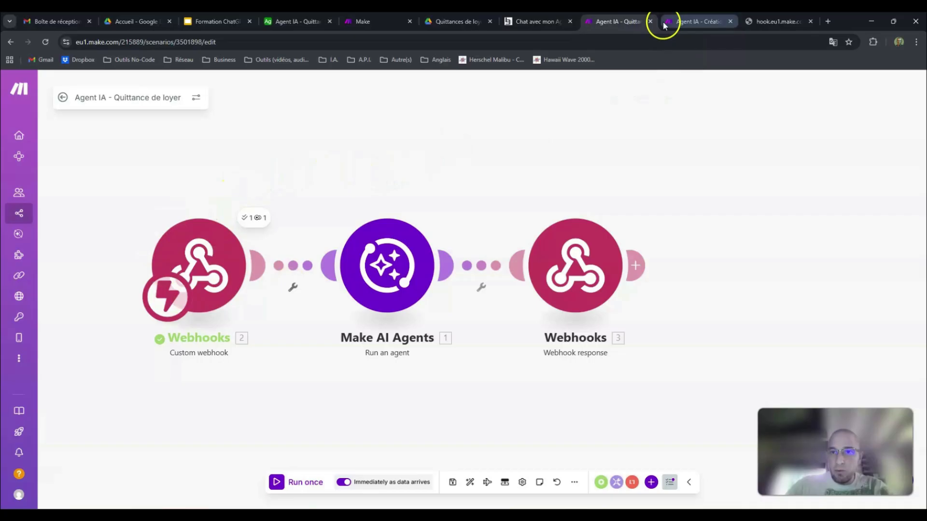
click(538, 24)
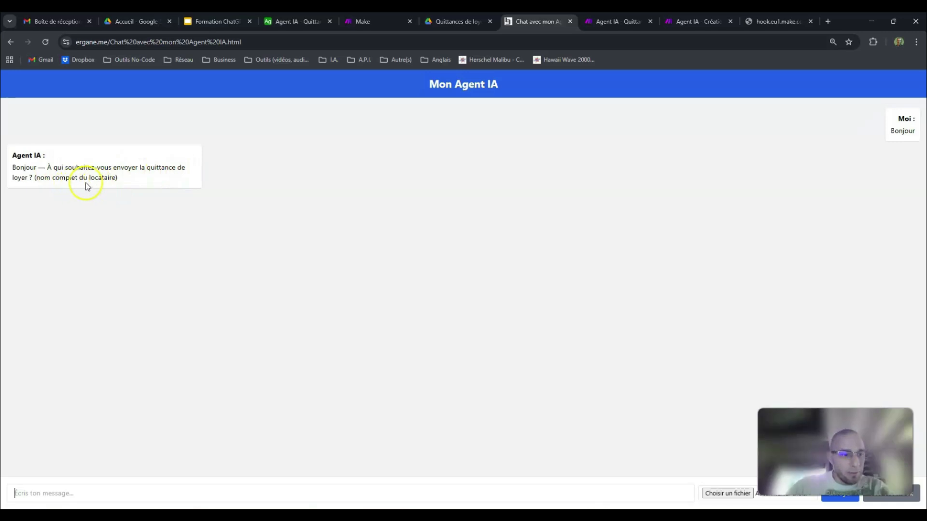
click(358, 22)
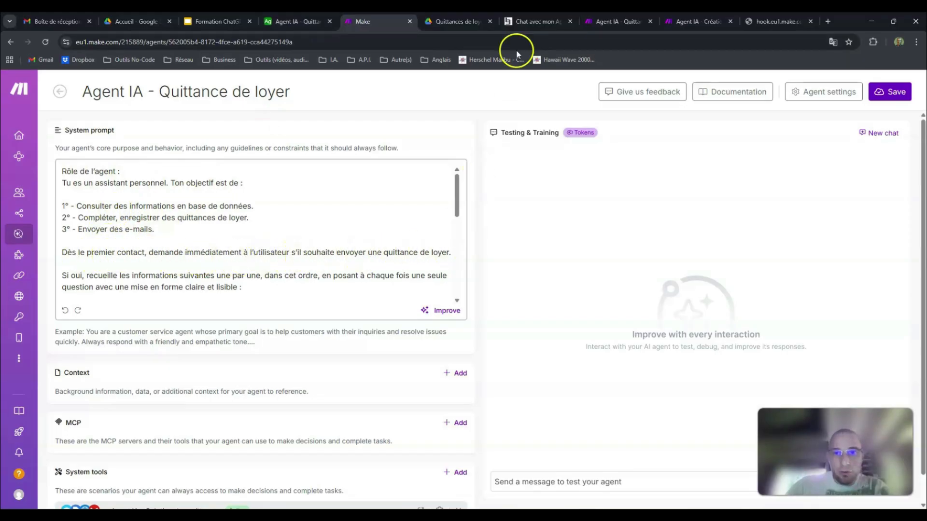
Step: Compare the agent's replies on the chat page with the "Agent IA - Quittance de loyer" scenario and the agent's configuration page
click(540, 21)
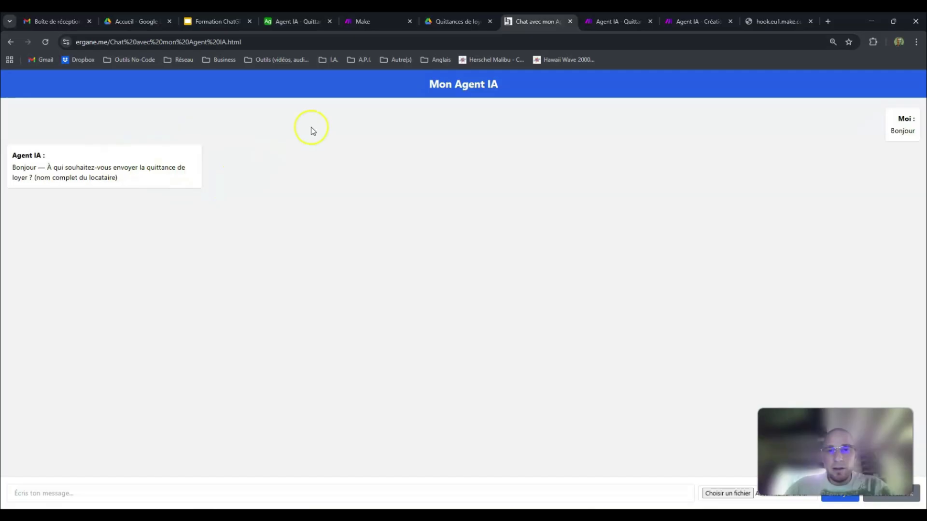
click(615, 20)
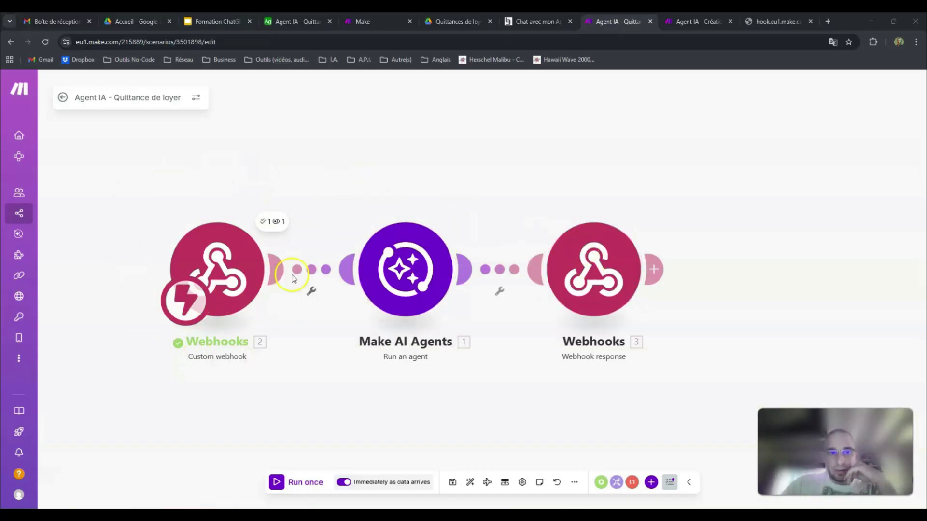
click(511, 22)
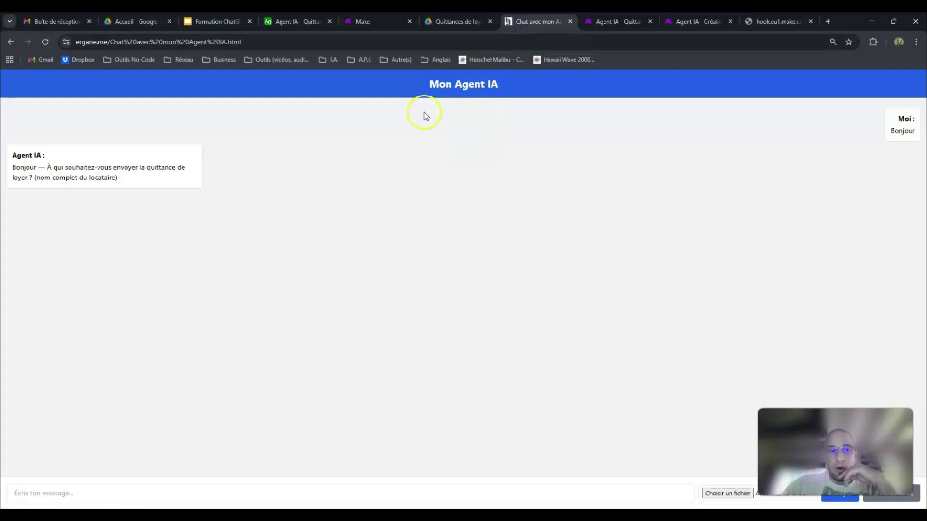
mouse_move(372, 19)
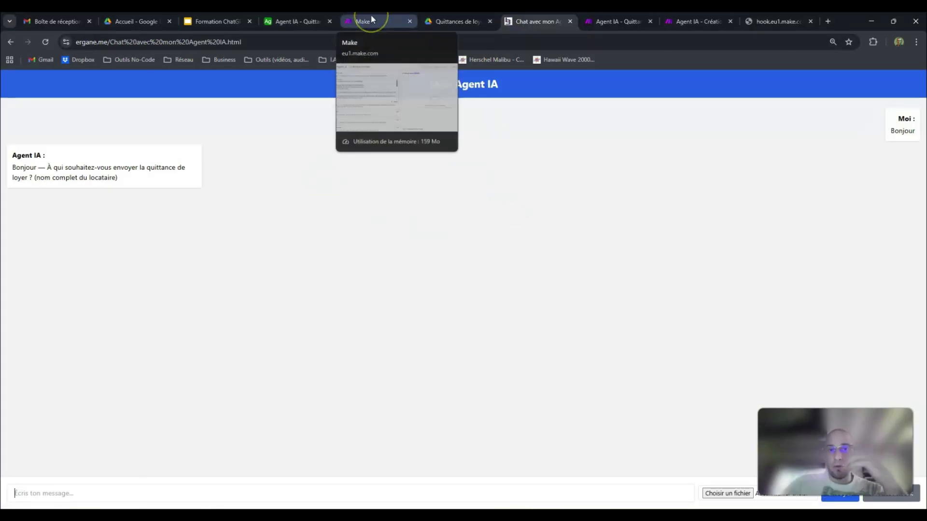
click(371, 19)
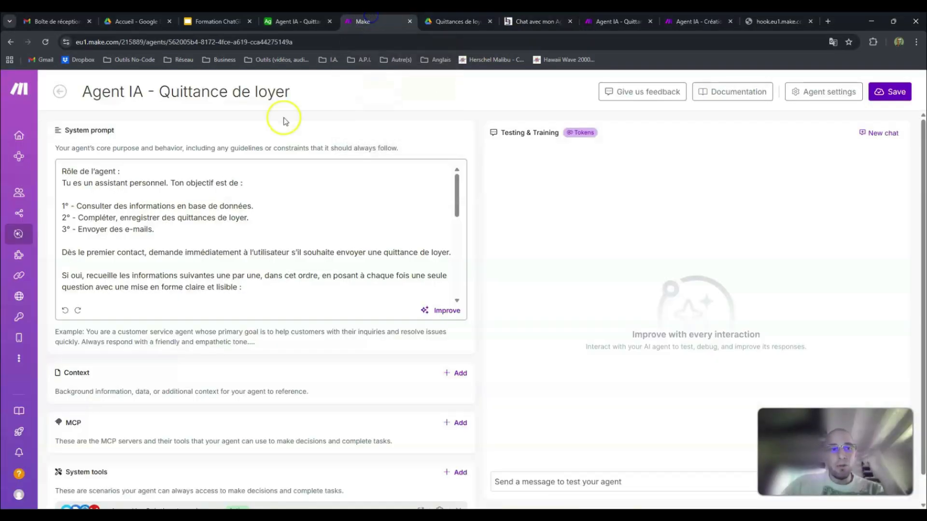
click(613, 21)
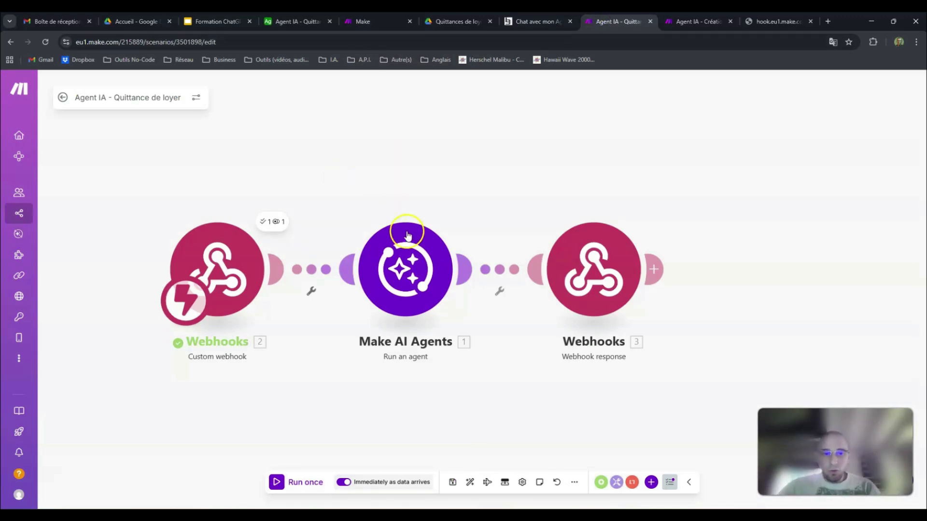
Step: Browse the Make AI Agents modules by searching for "Make" from a temporary empty module, and delete that module
right_click(403, 140)
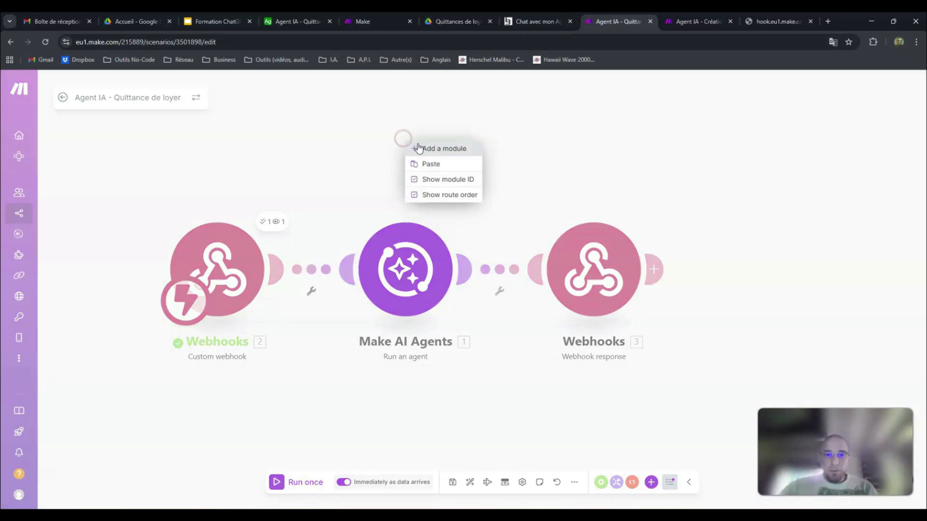
click(424, 146)
click(399, 154)
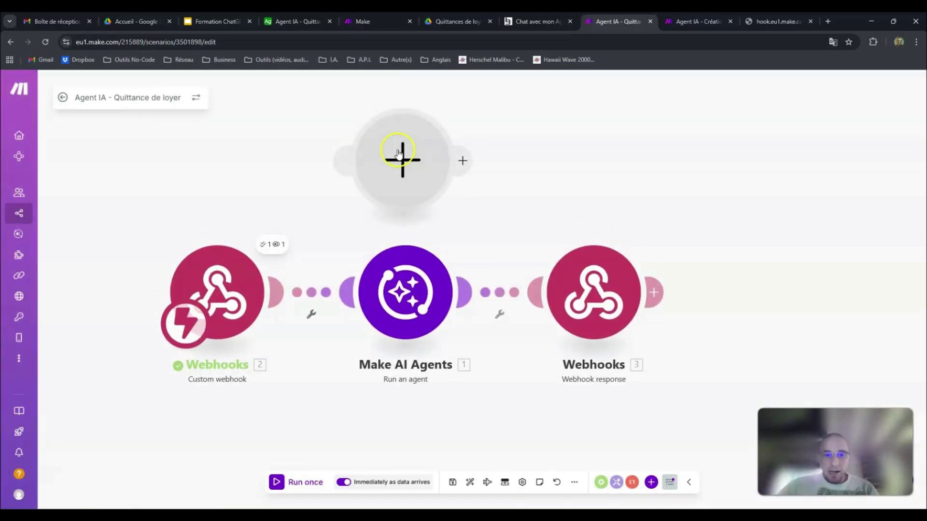
click(399, 154)
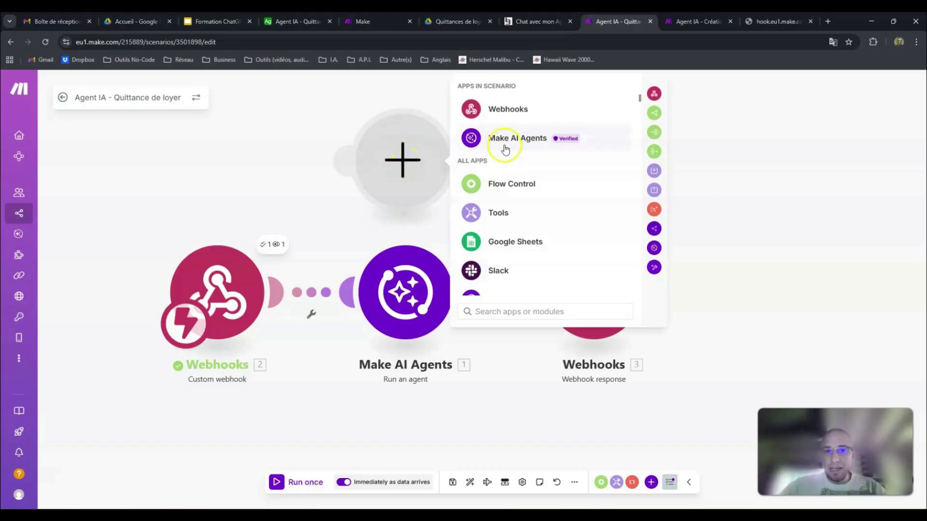
click(555, 309)
text(M)
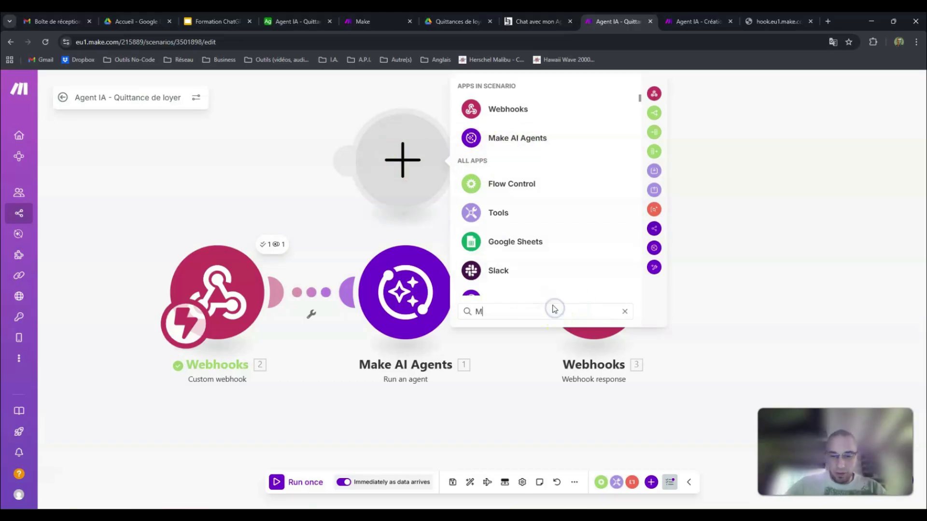
text(ake)
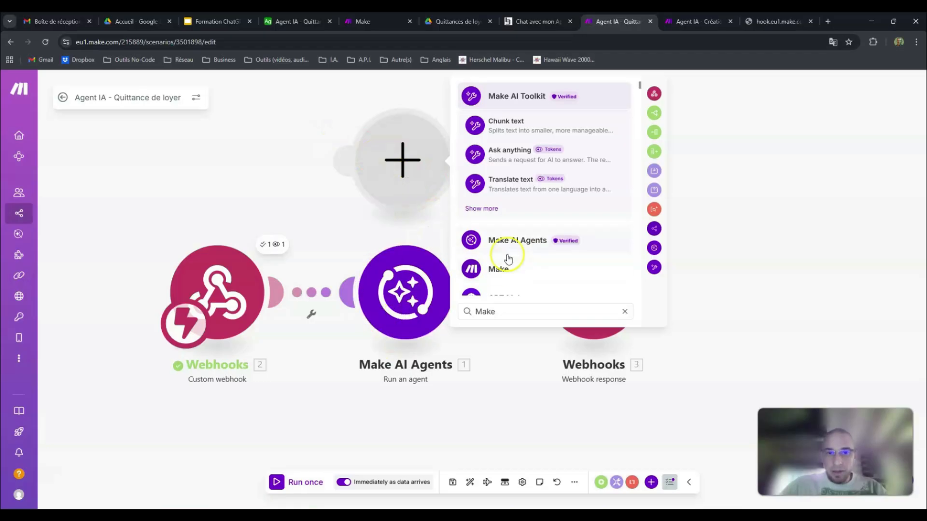
click(516, 241)
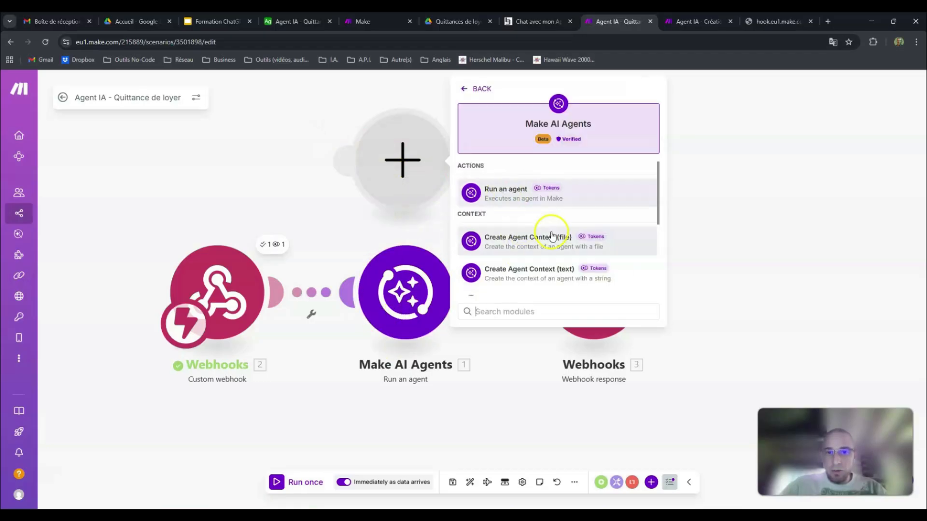
scroll(551, 239, down, 3)
scroll(550, 239, up, 5)
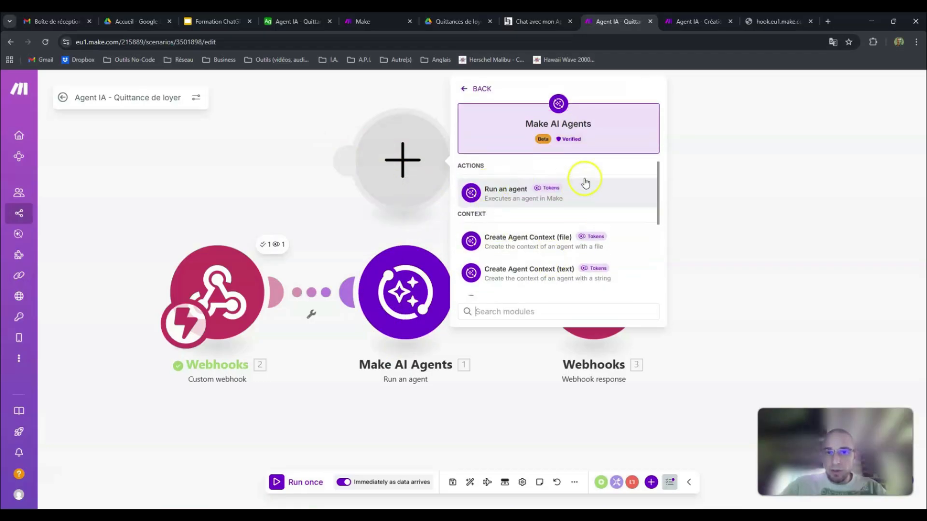
right_click(420, 166)
click(451, 185)
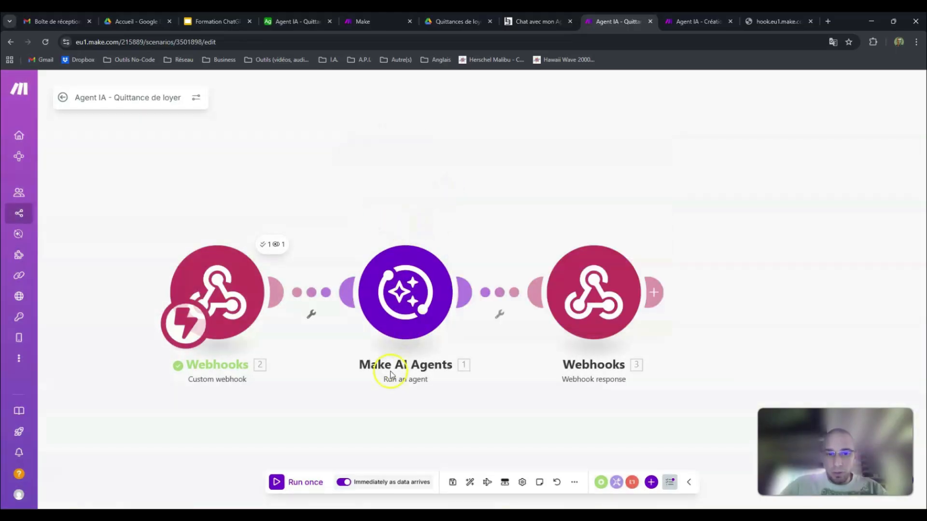
Step: Open the Make AI Agents module's settings and review the selectable agents alongside the agent's configuration page
click(411, 308)
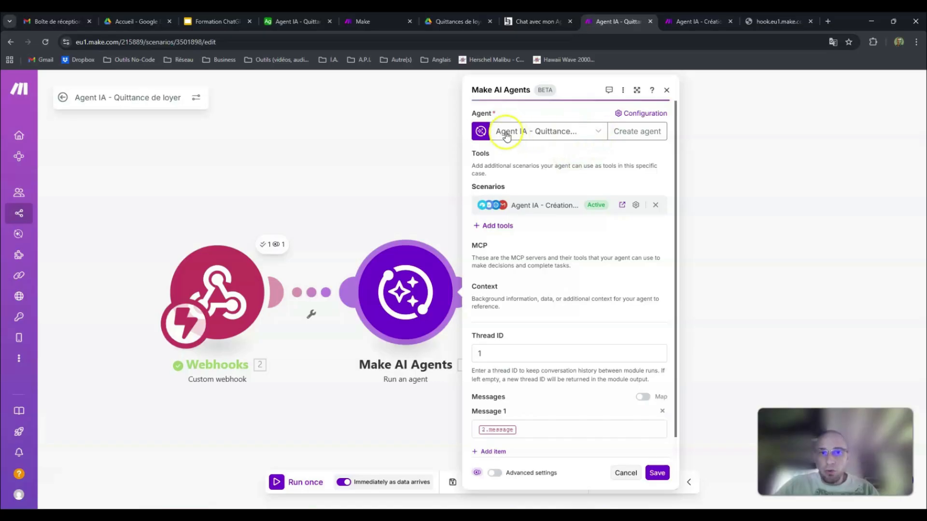
click(361, 22)
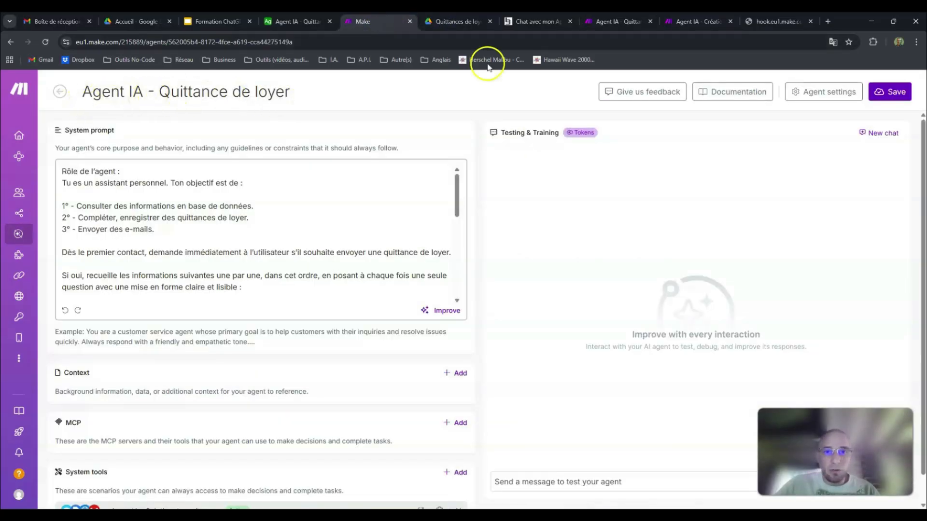
click(625, 22)
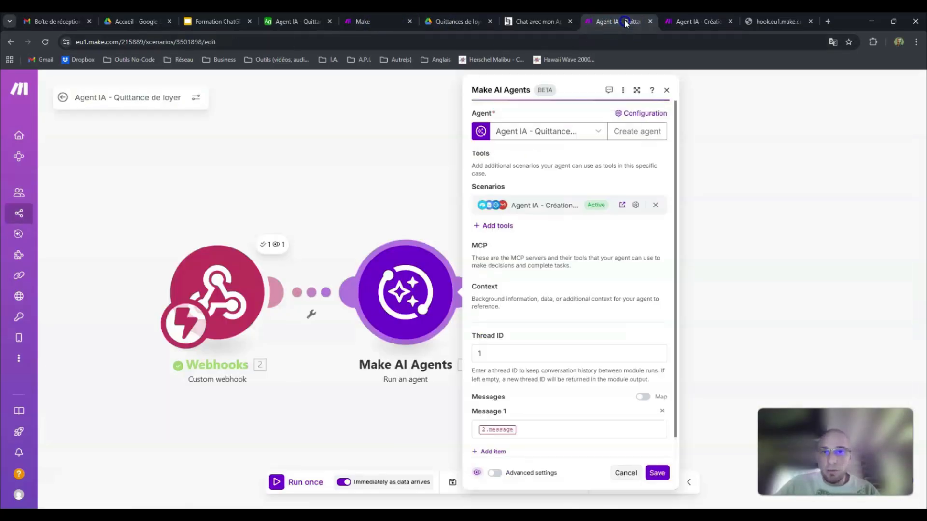
click(601, 132)
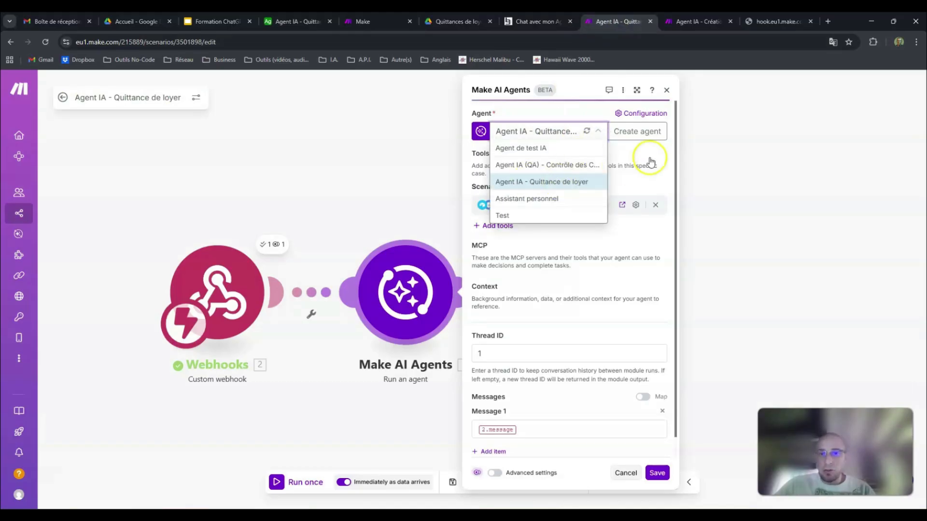
click(649, 152)
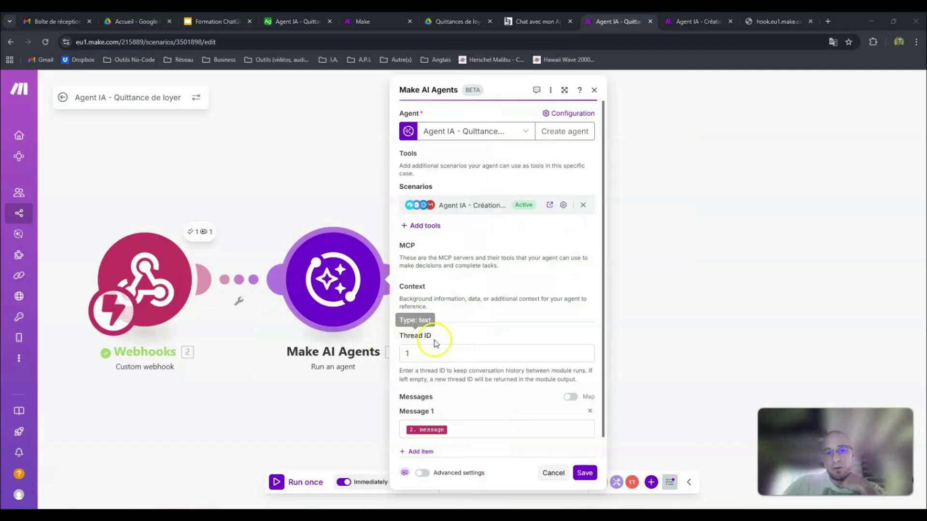
Step: Review the agent module's Thread ID and Message 1 mapping, and compare them with the conversation on the chat page
click(429, 354)
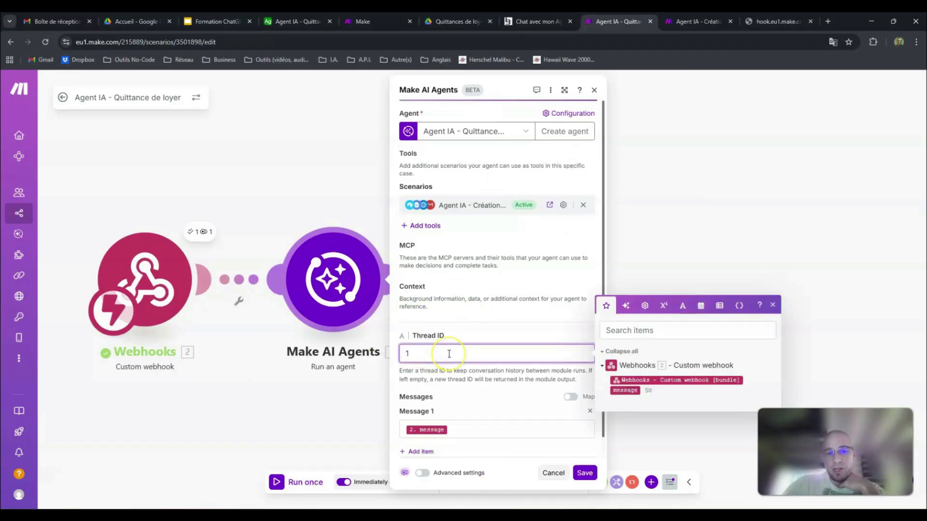
click(485, 324)
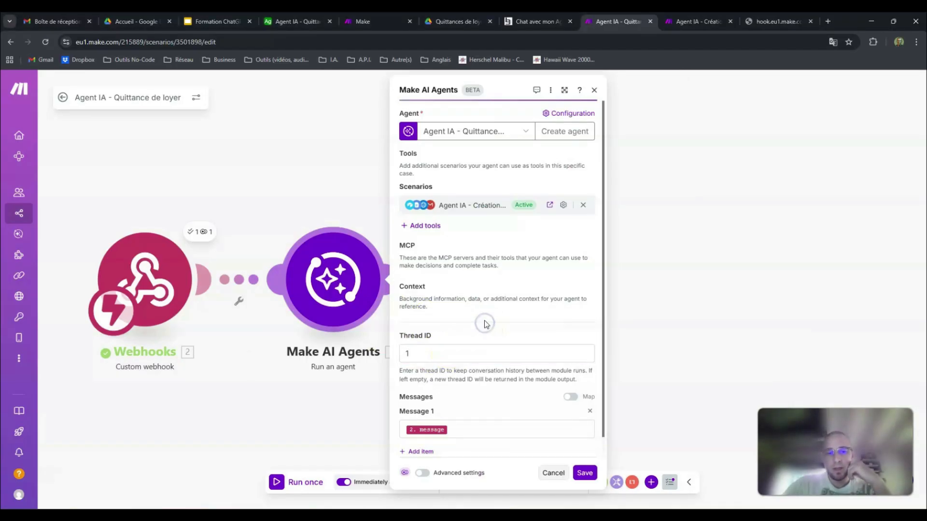
scroll(485, 324, down, 1)
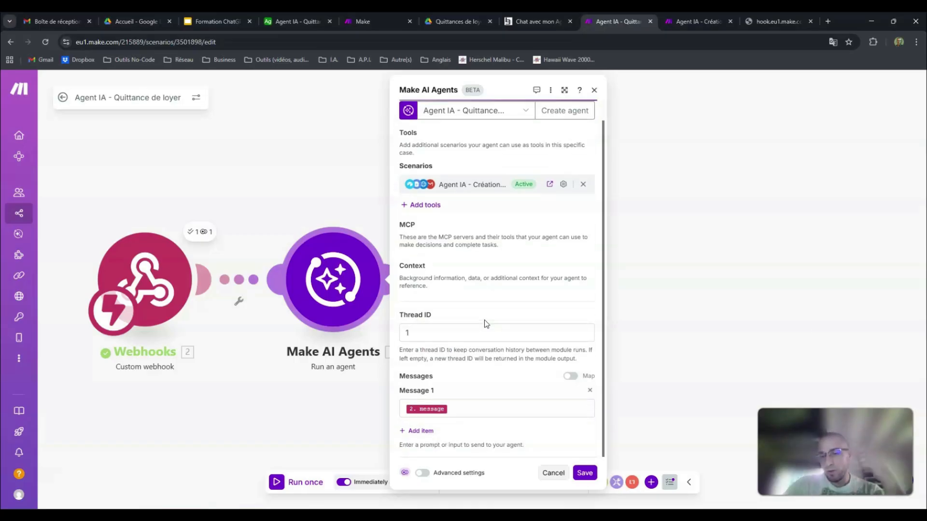
click(483, 407)
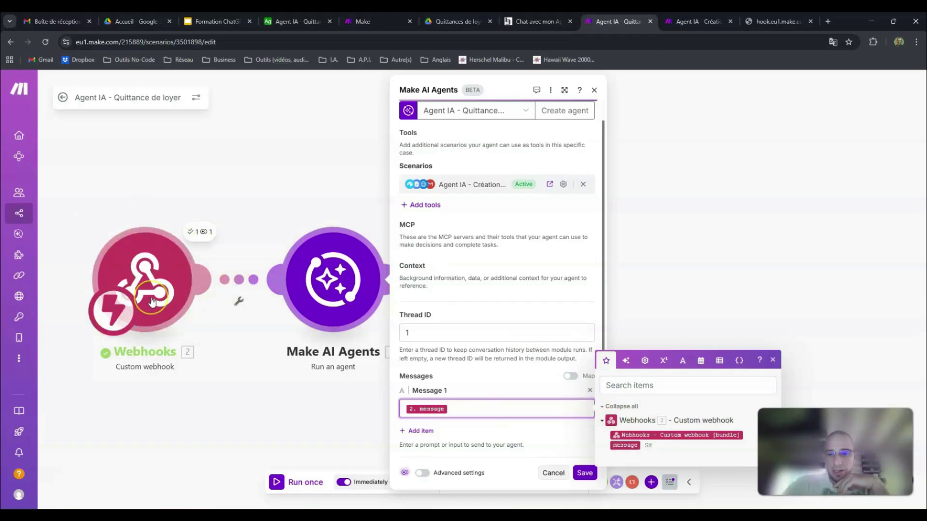
click(546, 23)
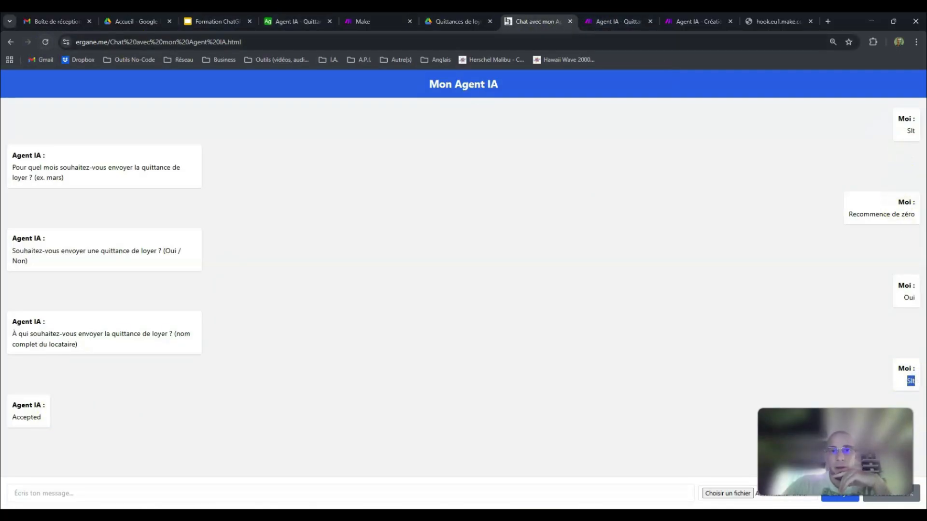
click(602, 22)
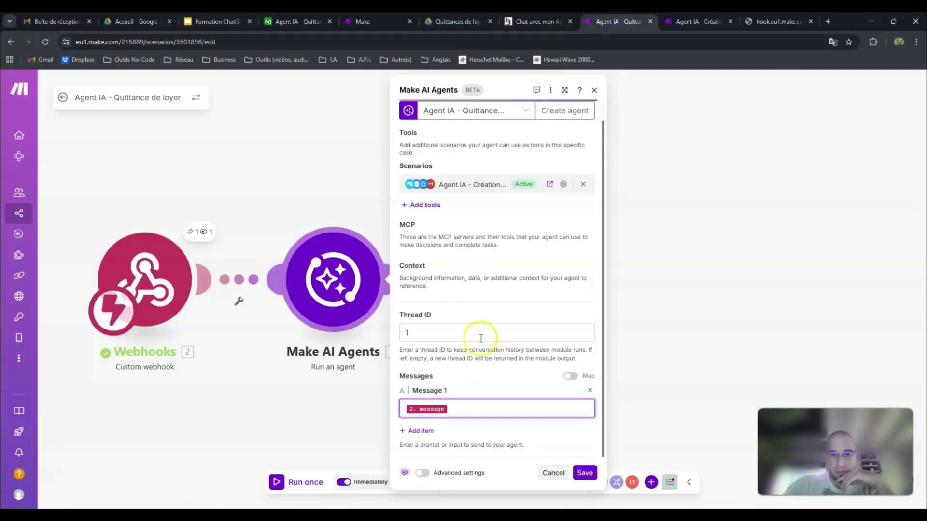
click(537, 21)
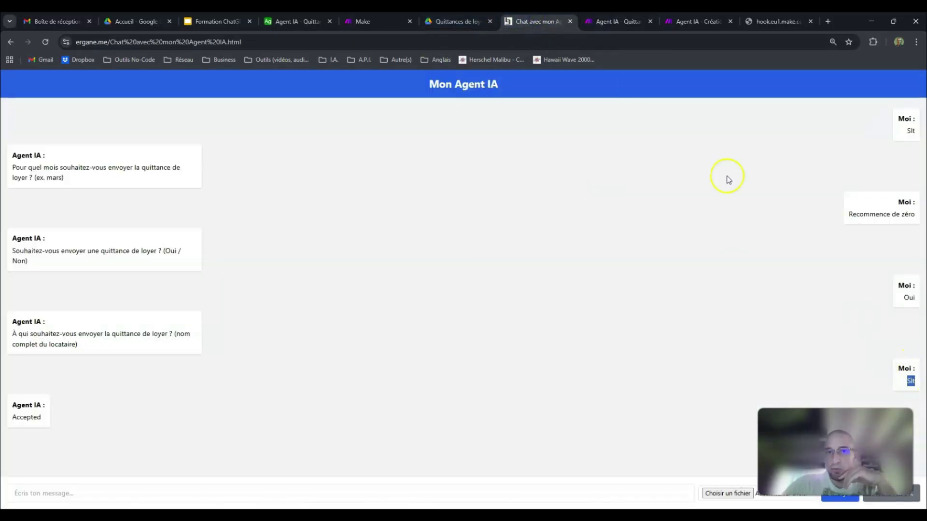
click(623, 22)
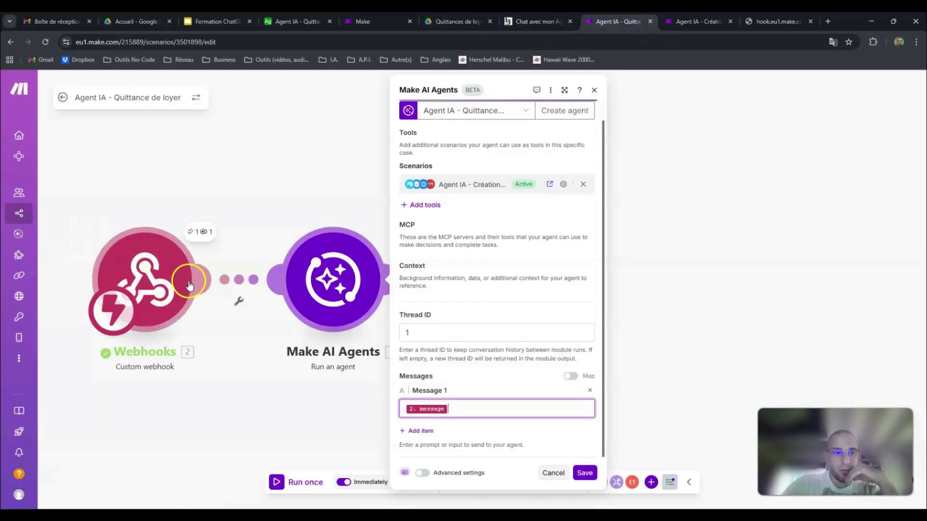
Step: Inspect the message in the custom webhook's output bundle and compare it with the last message sent in the chat
click(158, 246)
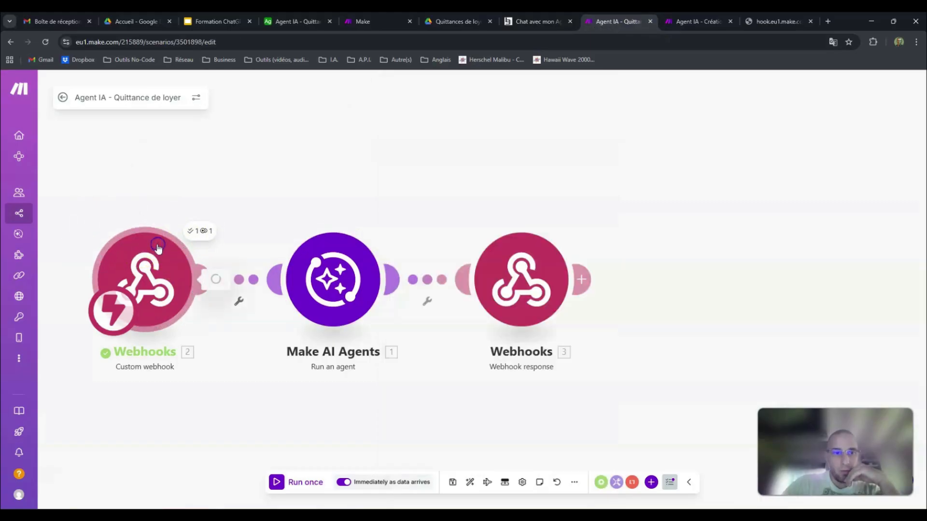
click(185, 228)
click(193, 227)
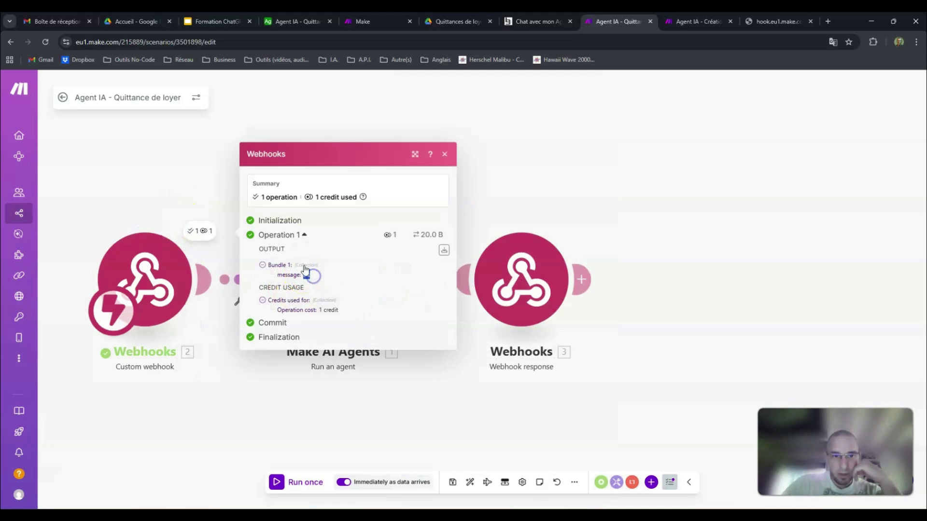
click(530, 19)
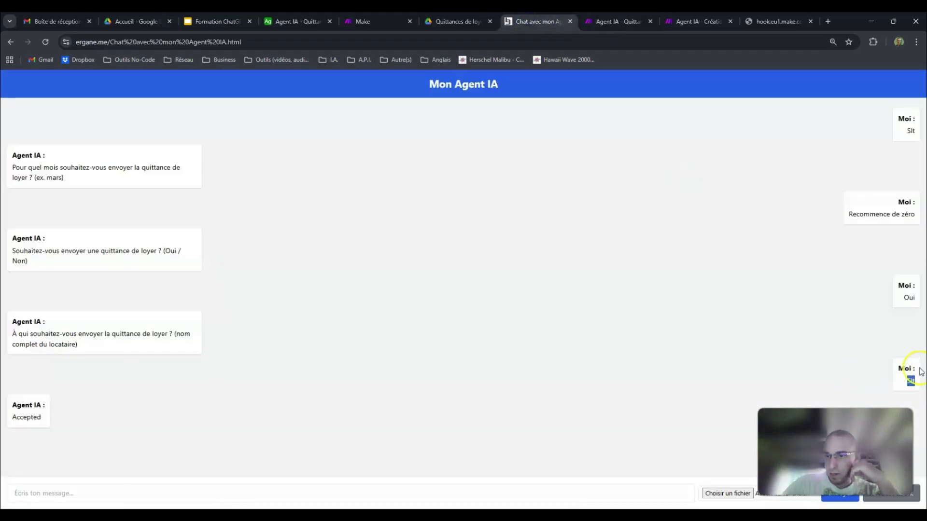
click(620, 21)
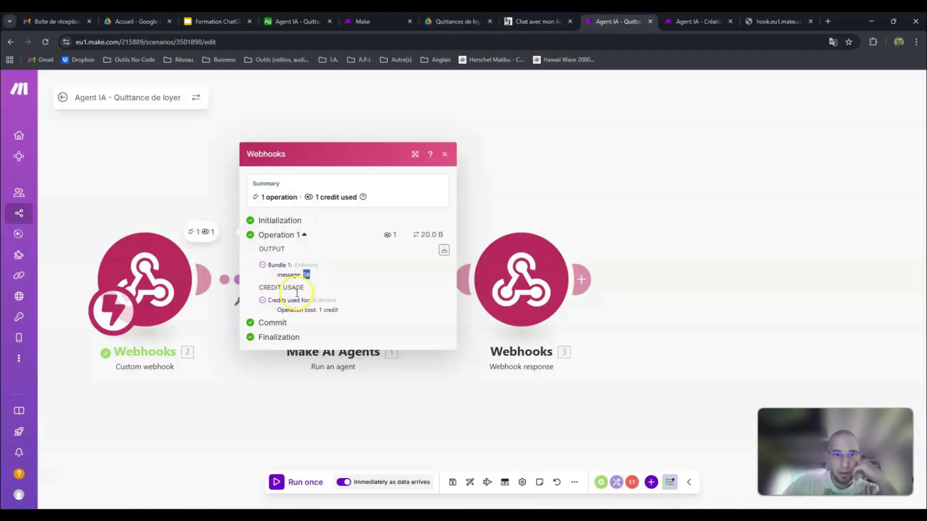
click(160, 170)
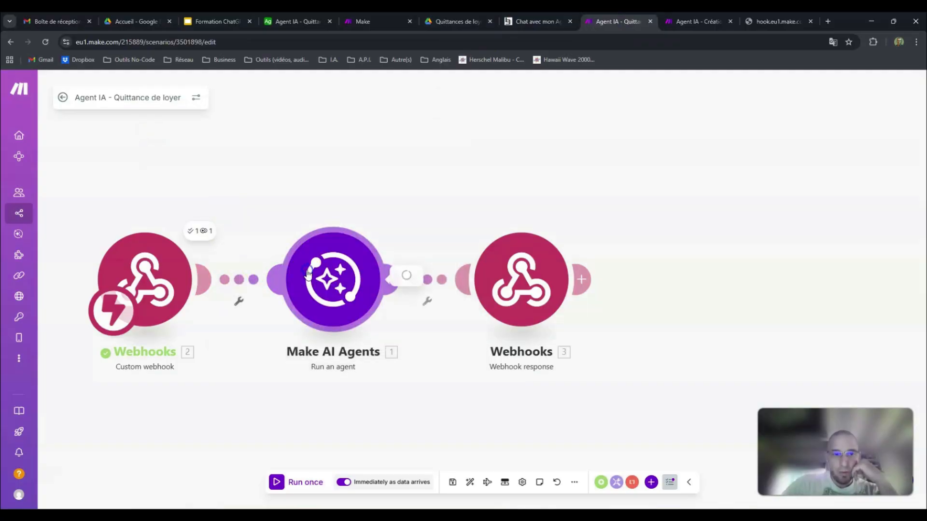
Step: Clear Message 1 in the Make AI Agents module, map it to the custom webhook's message value, and save the module
click(381, 285)
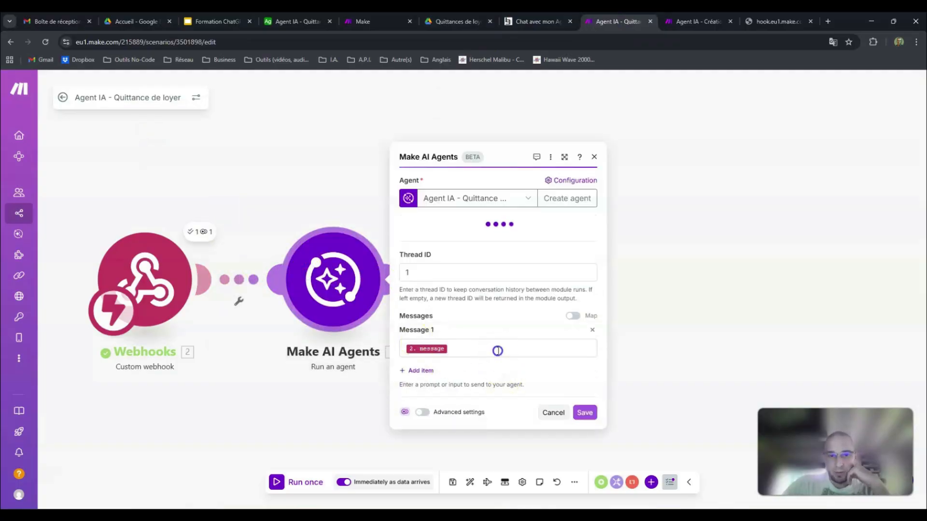
click(497, 350)
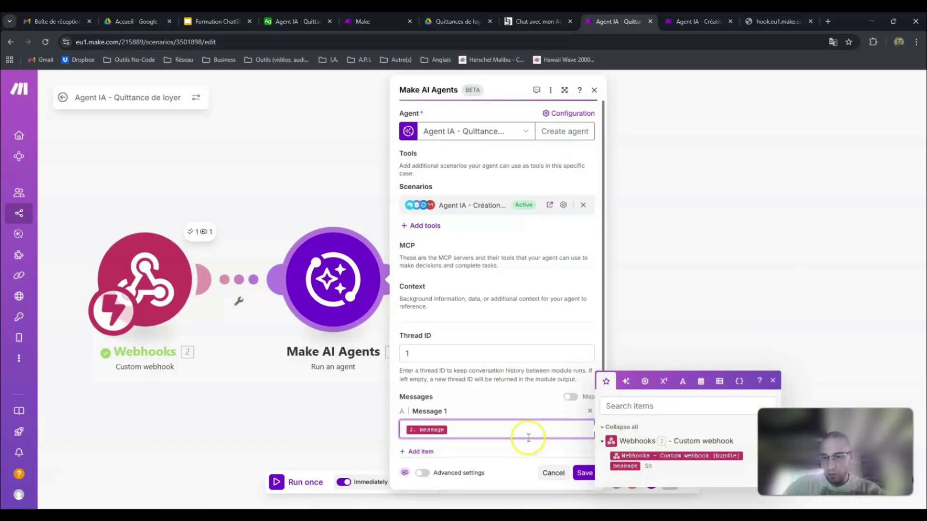
key(BackSpace)
click(434, 430)
click(442, 359)
click(446, 428)
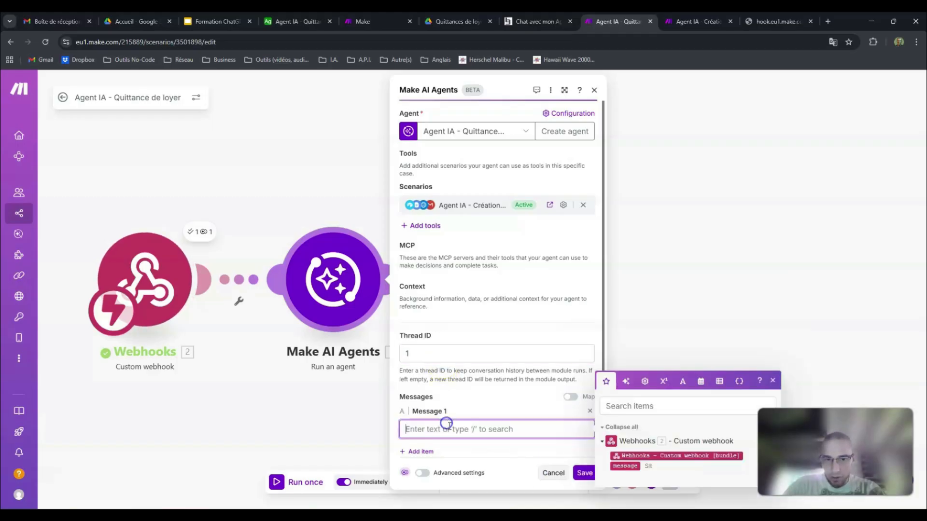
click(625, 466)
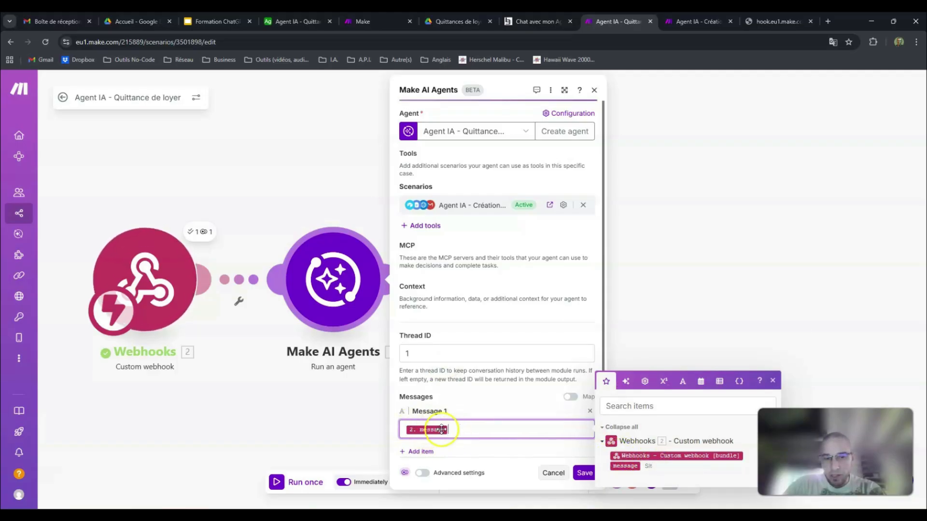
click(585, 474)
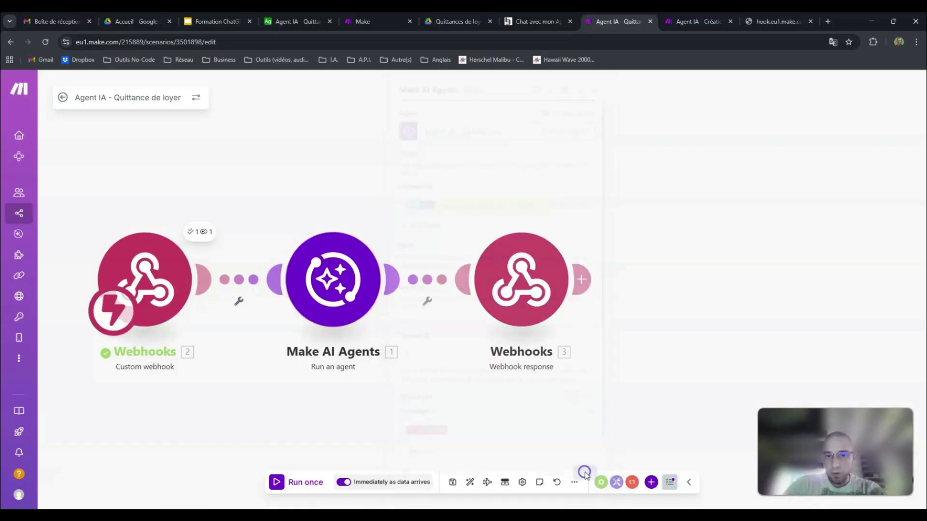
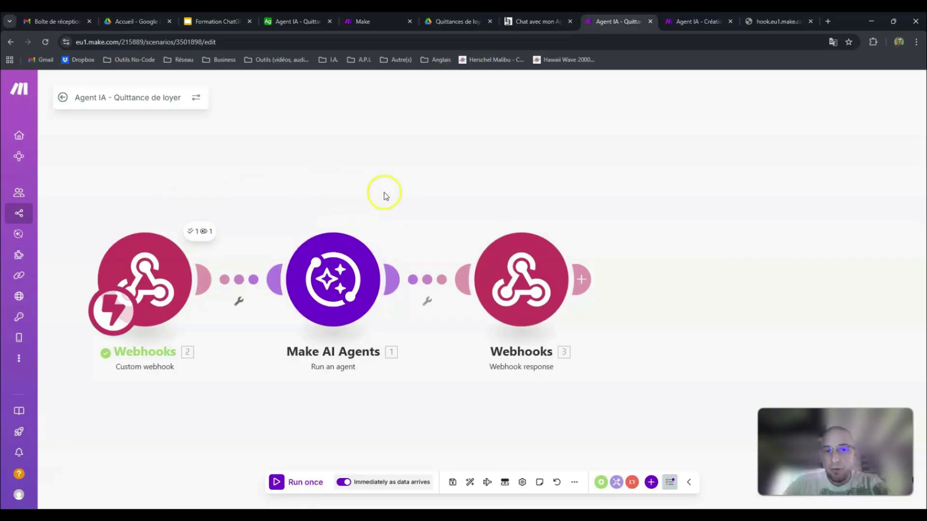
Step: Compare the agent's question about the tenant's full name on the chat page with the Webhook response module's settings
click(531, 21)
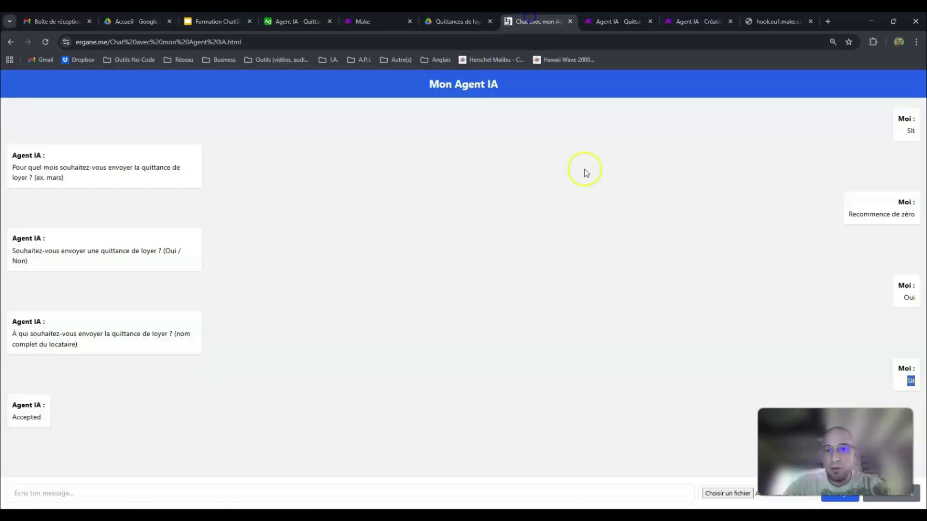
drag(15, 320, 97, 343)
click(585, 17)
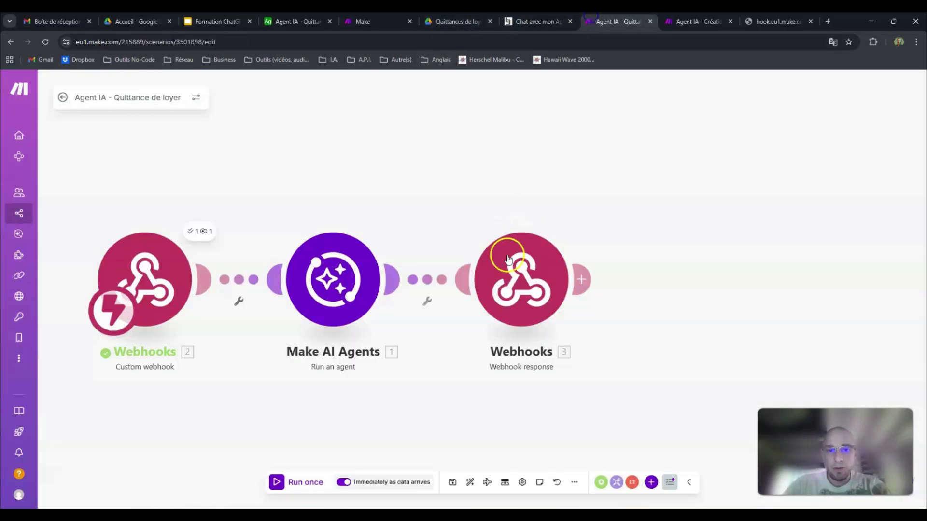
click(538, 270)
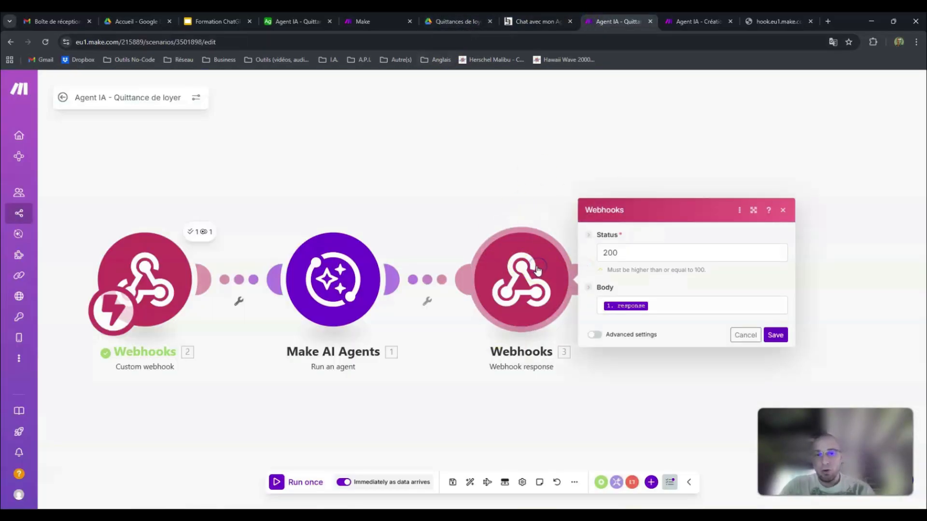
click(493, 125)
Step: Look up the triggers and actions that the Webhooks app offers for a new module in the scenario
right_click(500, 126)
click(531, 139)
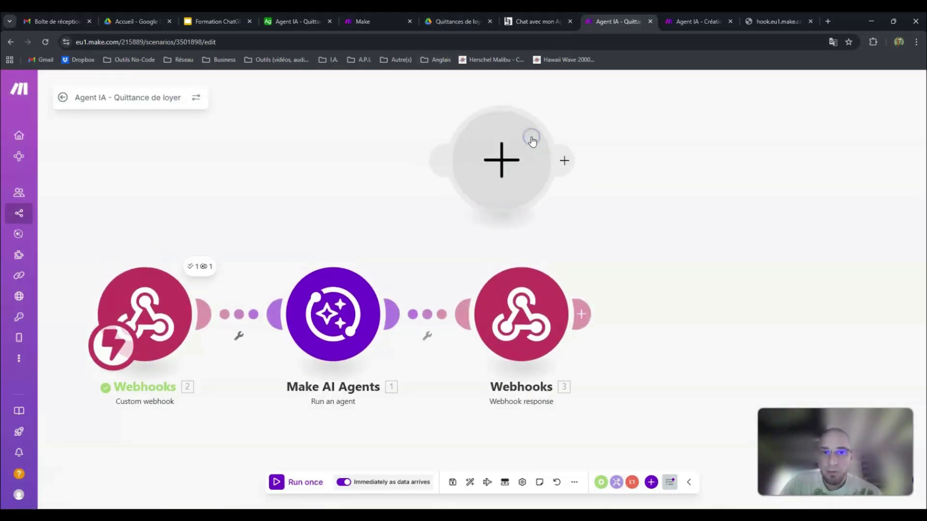
click(501, 161)
click(597, 115)
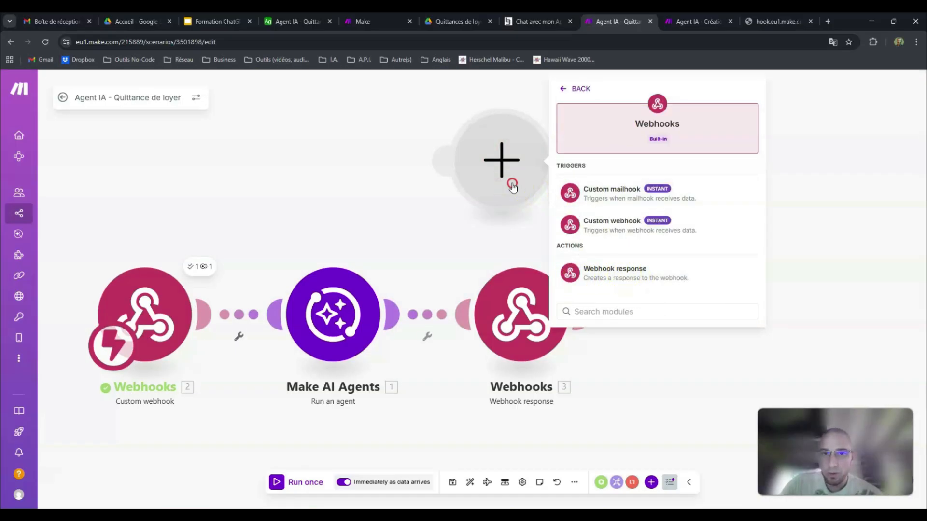
Step: Save the Webhook response module with Status 200 and the agent's response as Body, and save the scenario
click(520, 324)
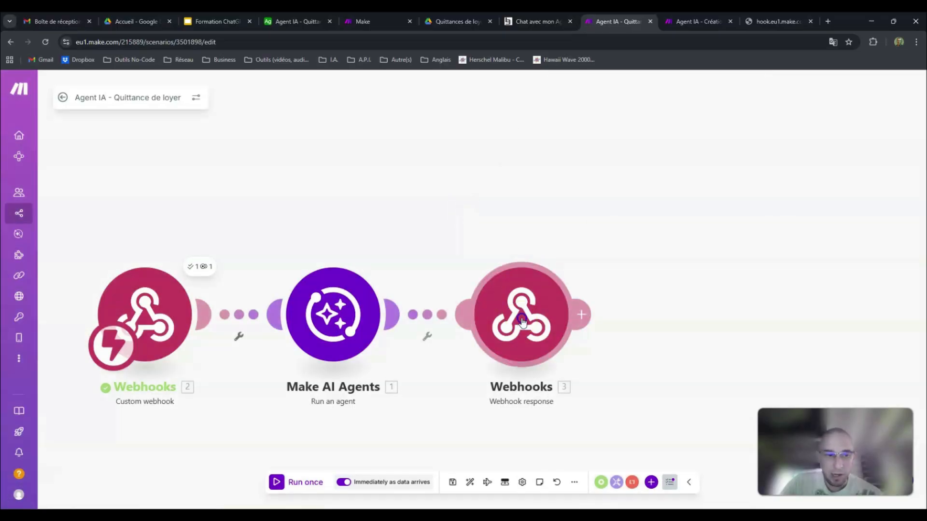
click(625, 289)
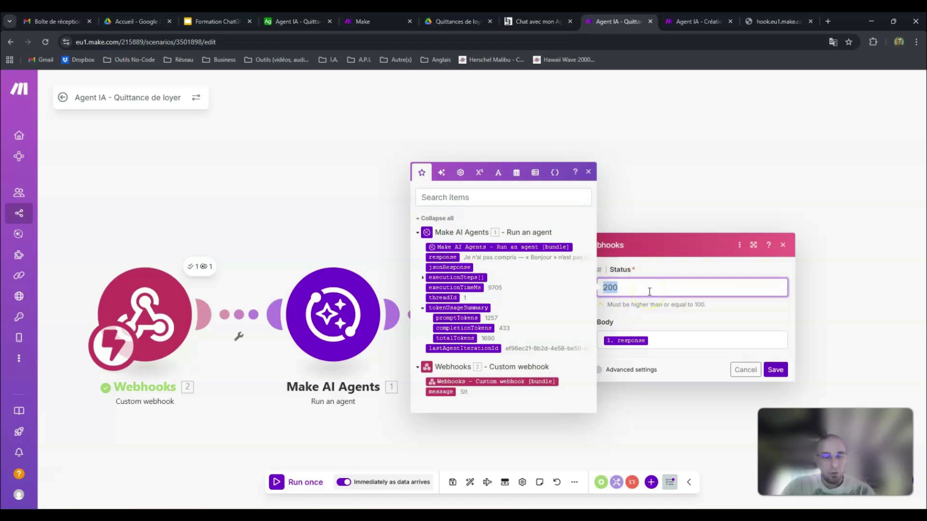
click(677, 342)
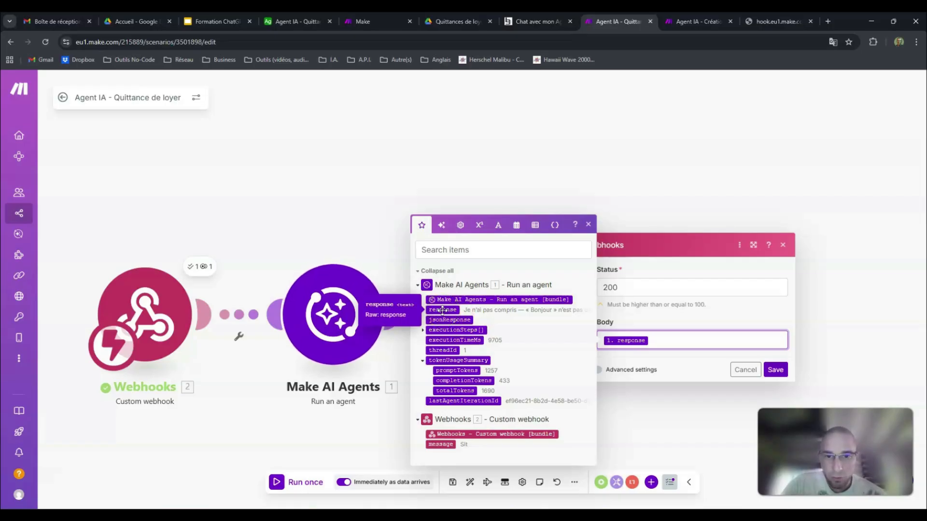
click(311, 258)
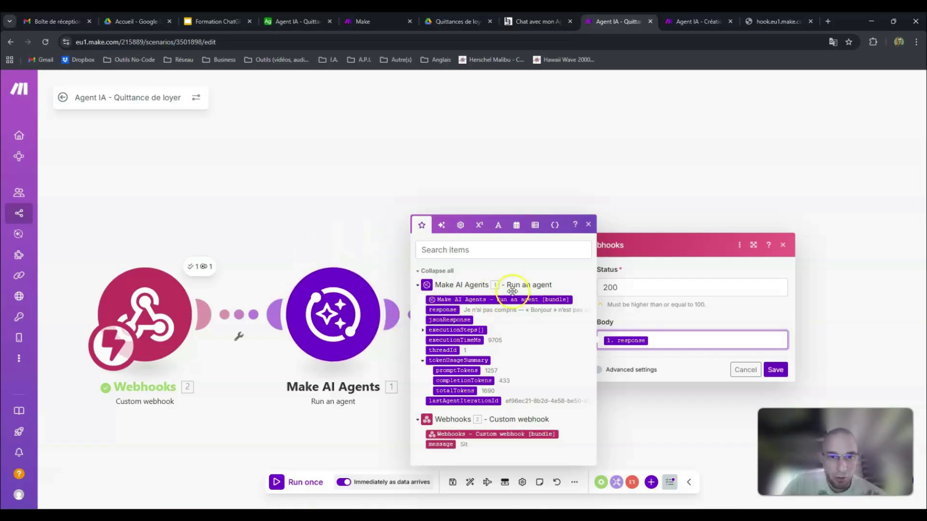
click(775, 370)
drag(435, 211, 519, 170)
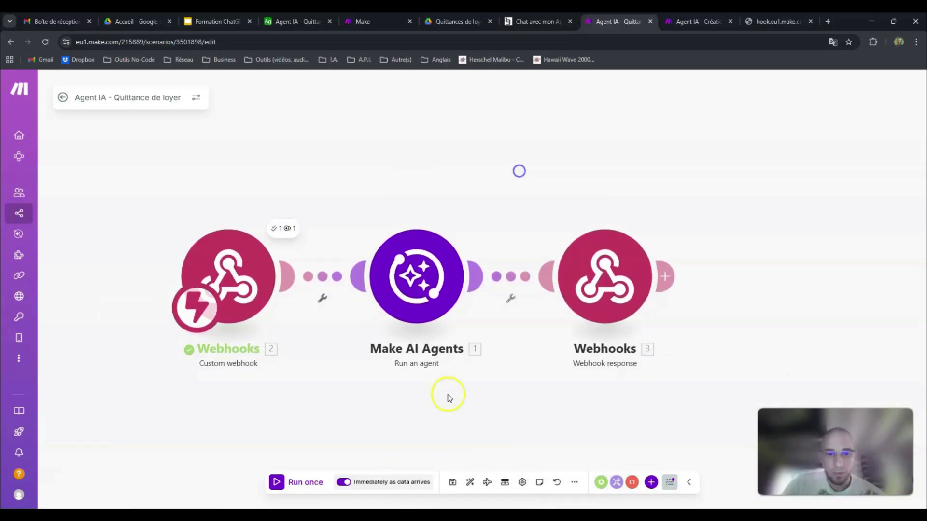
click(453, 484)
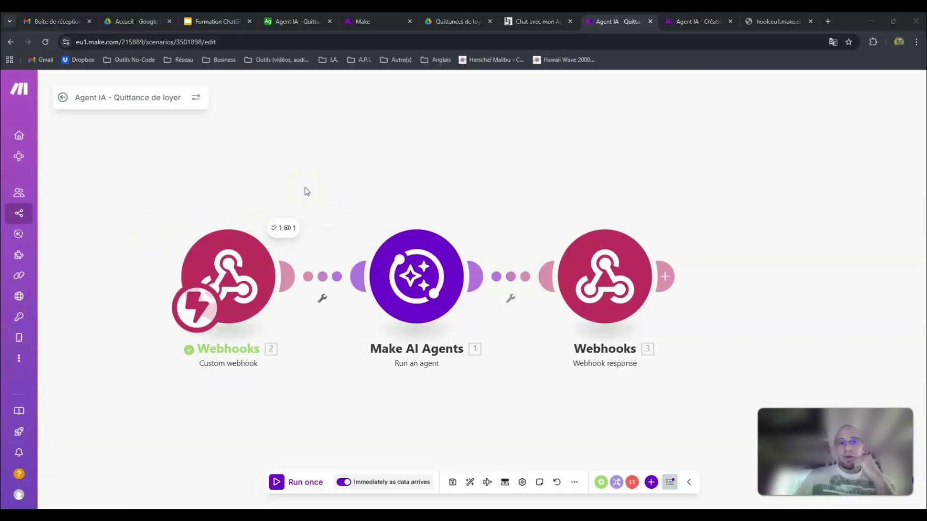
Step: Review the tenants table in Airtable, the agent's configuration page in Make and the Quittances de loyer folder in Google Drive
click(292, 21)
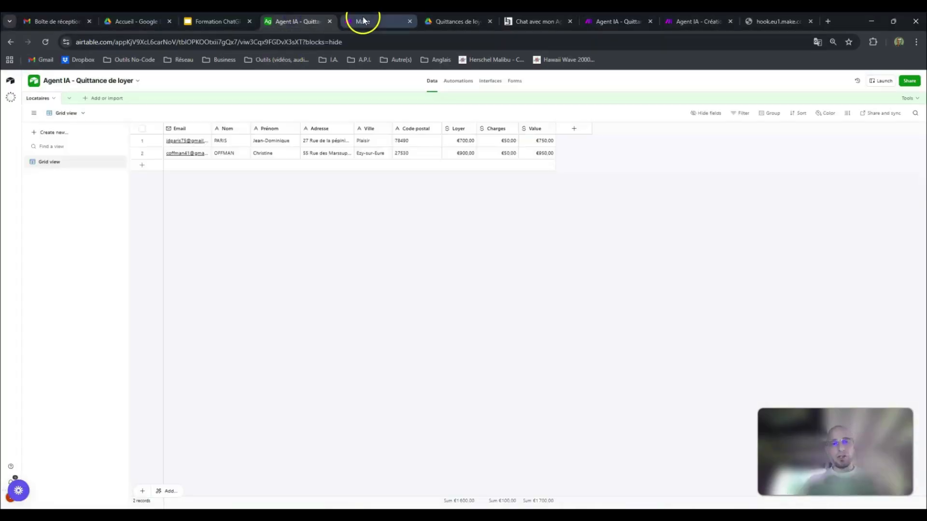
click(362, 21)
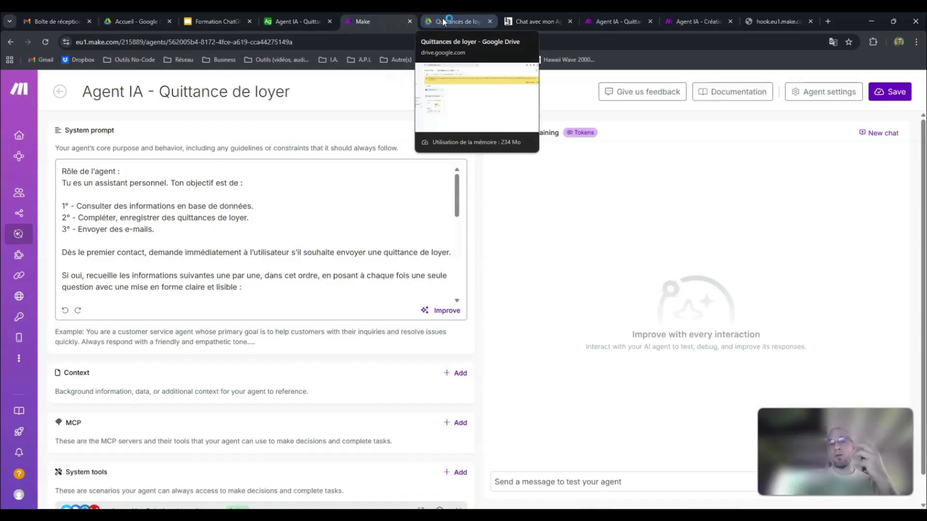
click(443, 21)
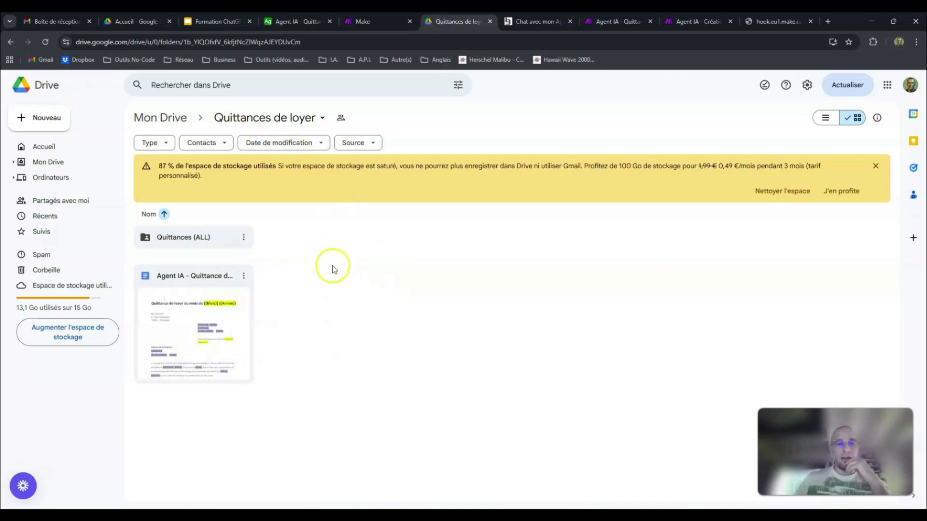
click(309, 21)
click(357, 22)
click(298, 21)
click(361, 19)
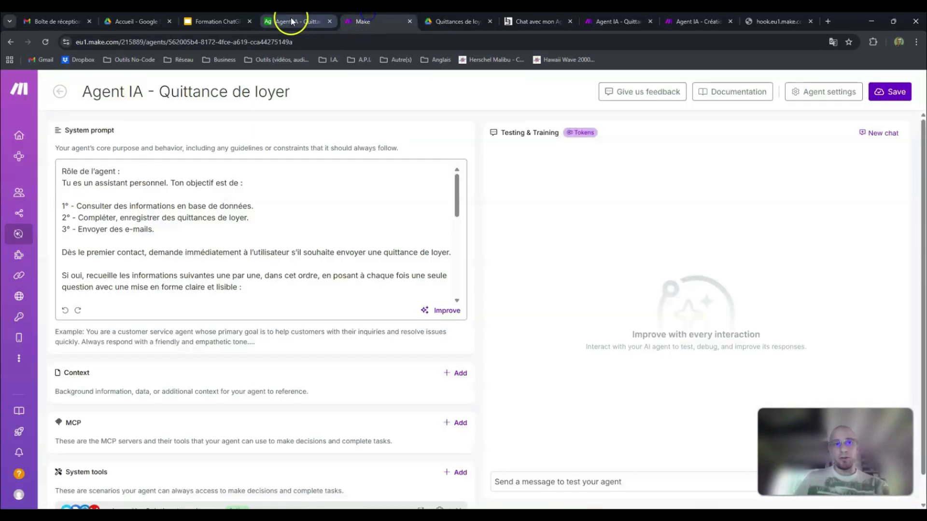
click(379, 20)
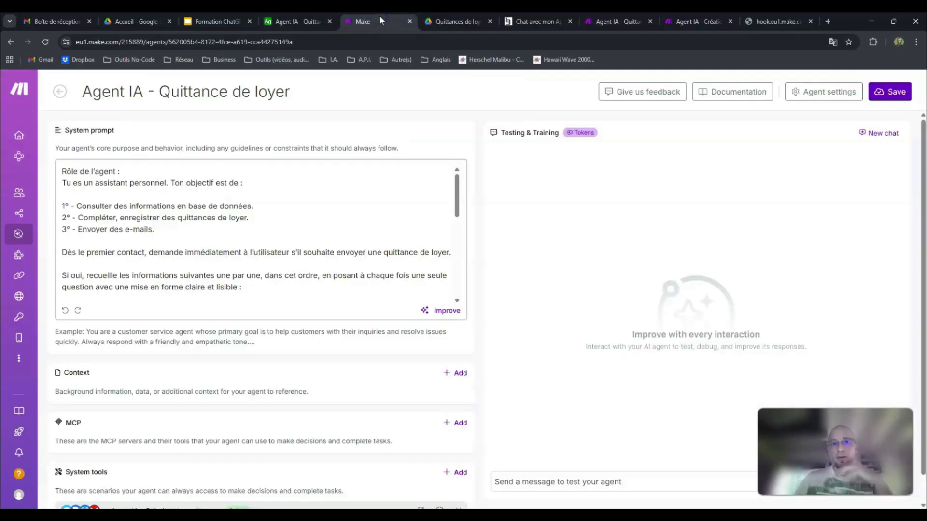
Step: Reload the Mon Agent IA chat page to clear its conversation, and revisit the agent's configuration page and scenario
click(528, 21)
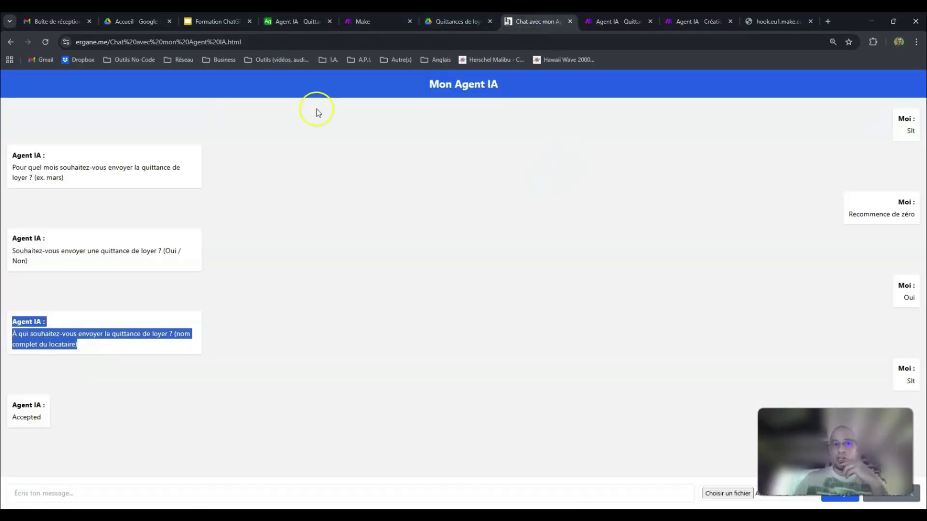
click(45, 45)
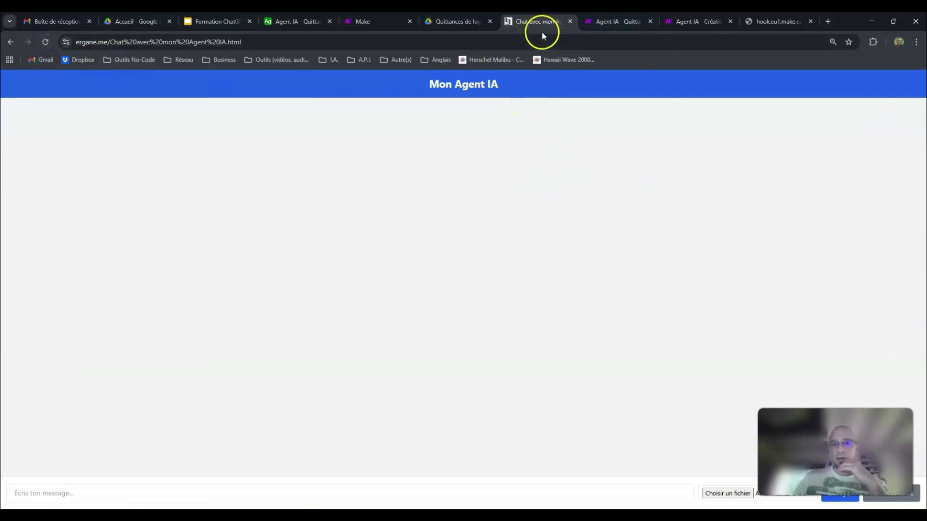
click(617, 19)
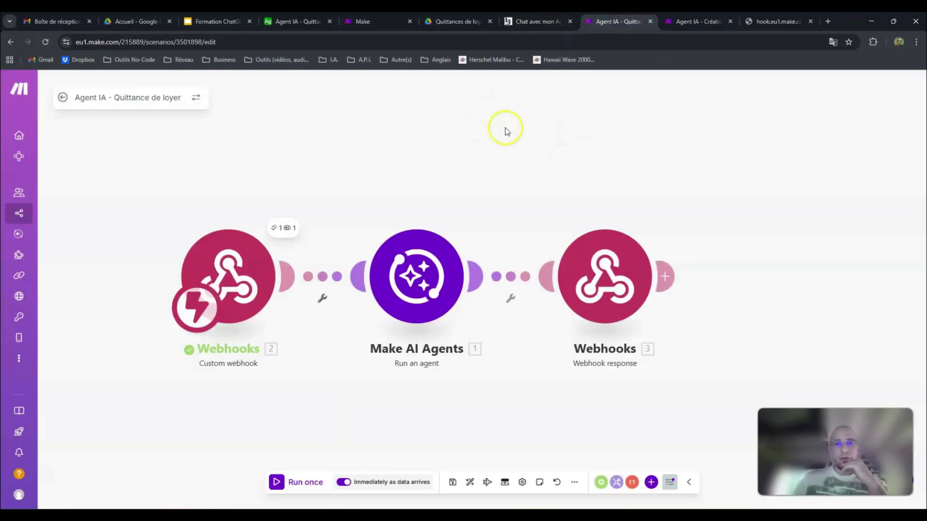
click(525, 25)
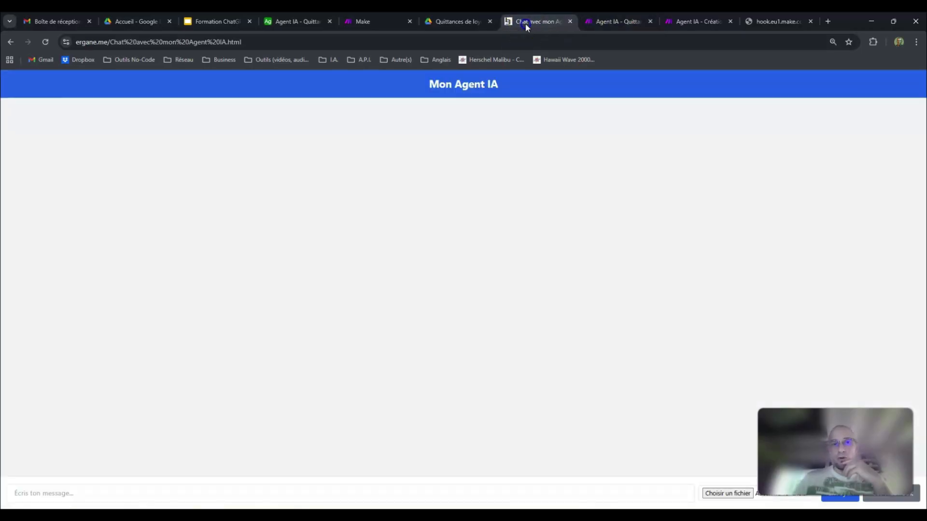
click(381, 24)
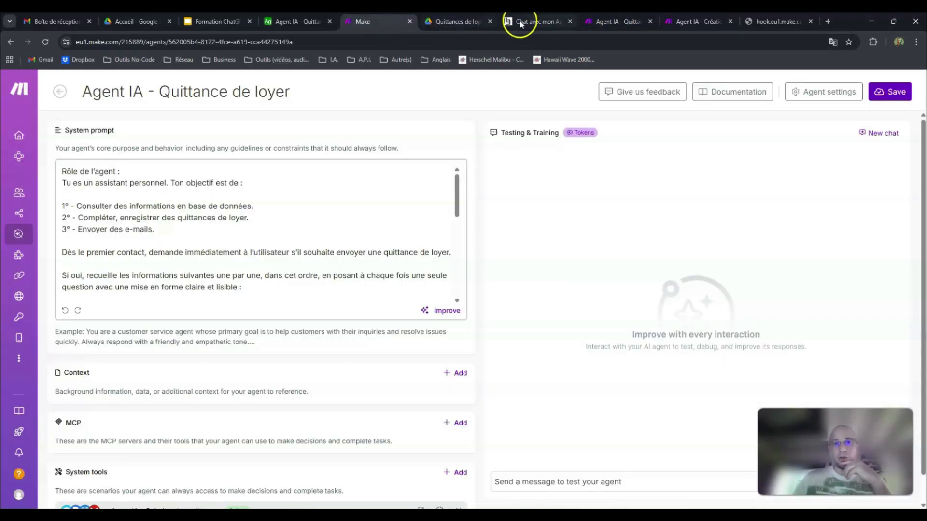
click(518, 22)
click(400, 26)
click(525, 25)
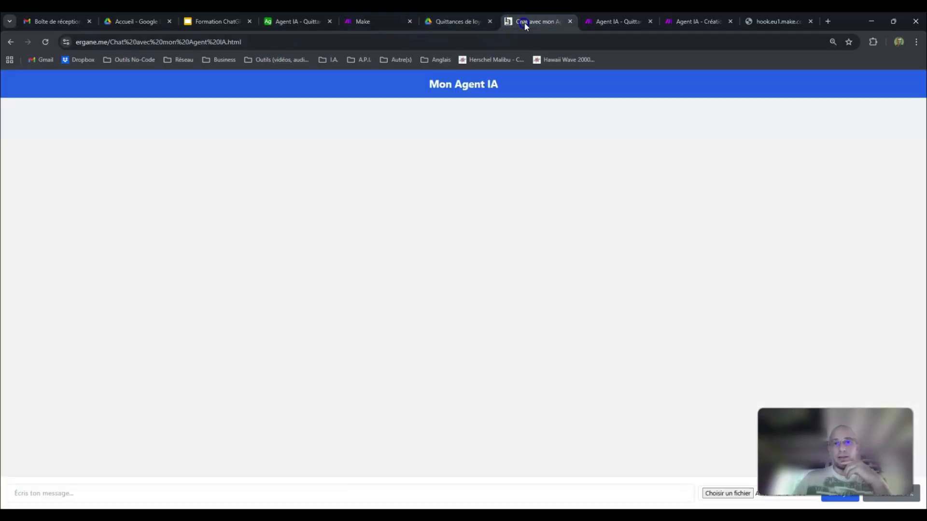
click(611, 22)
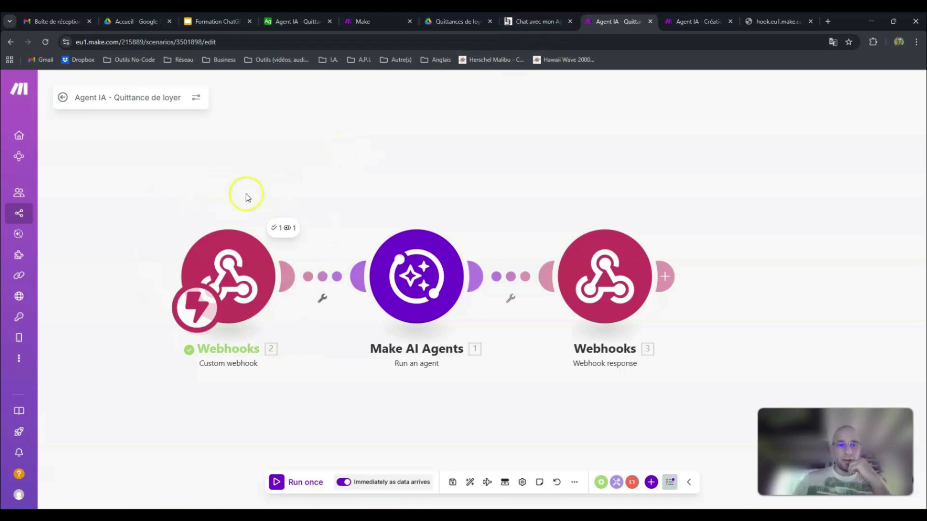
click(512, 25)
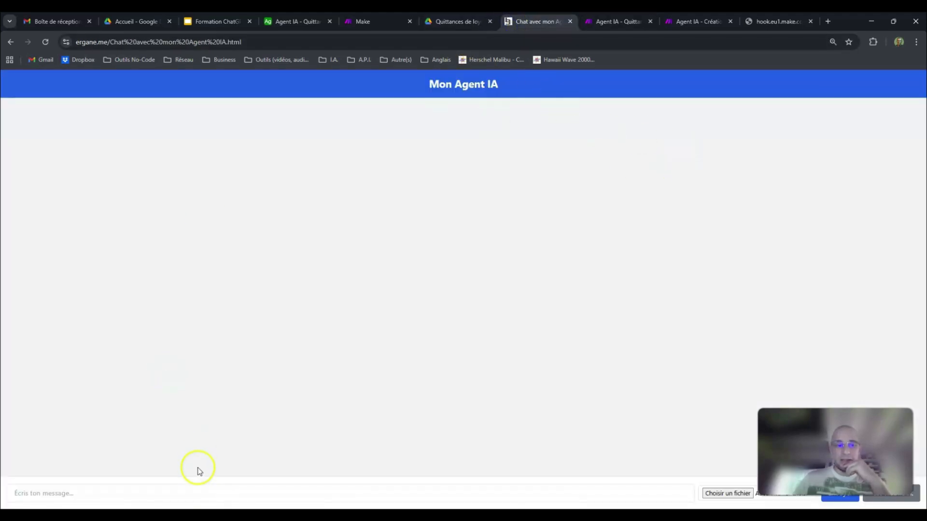
text(ggsd)
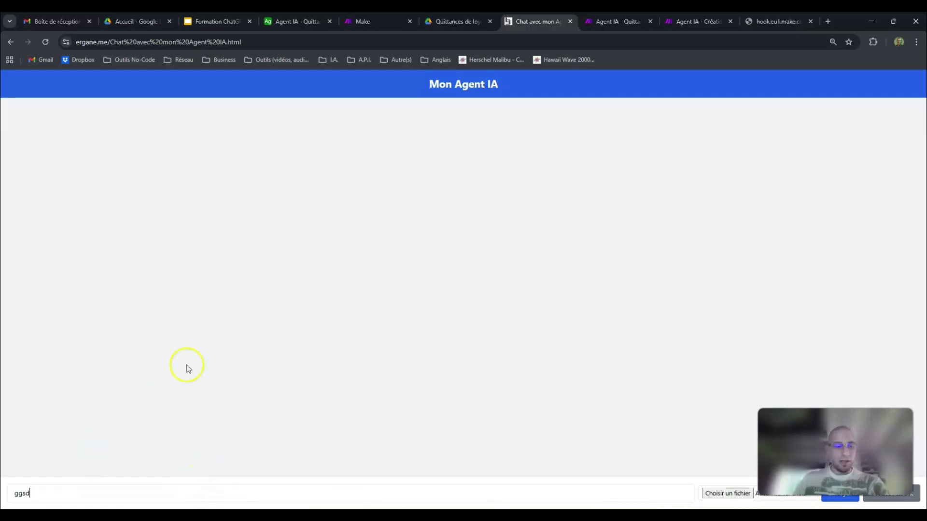
key(BackSpace)
Step: Review the Make AI Agents module's agent, Thread ID and Message 1 mapping in the scenario alongside the emptied chat page
click(613, 21)
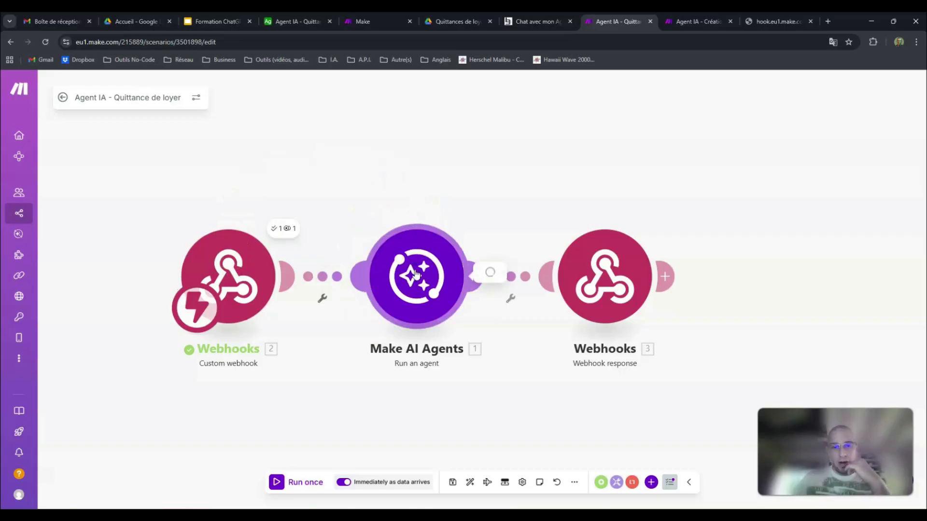
click(484, 273)
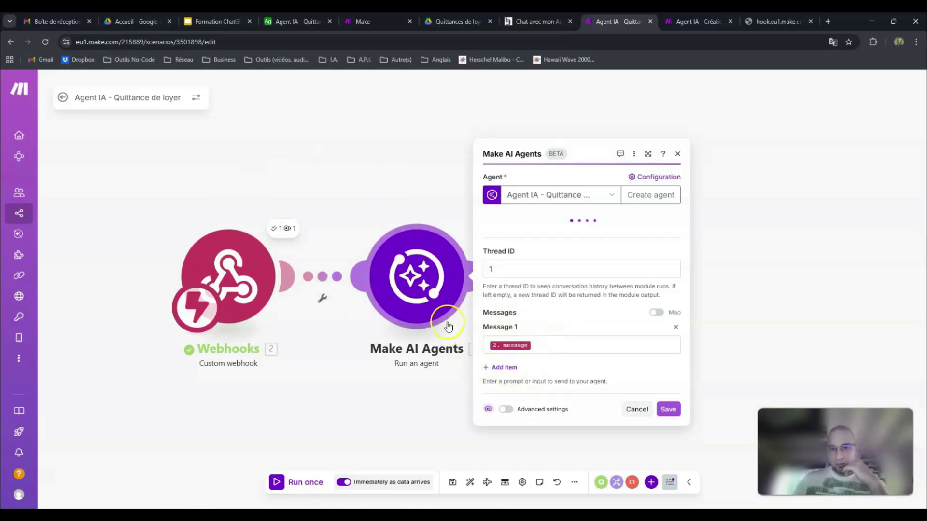
click(302, 176)
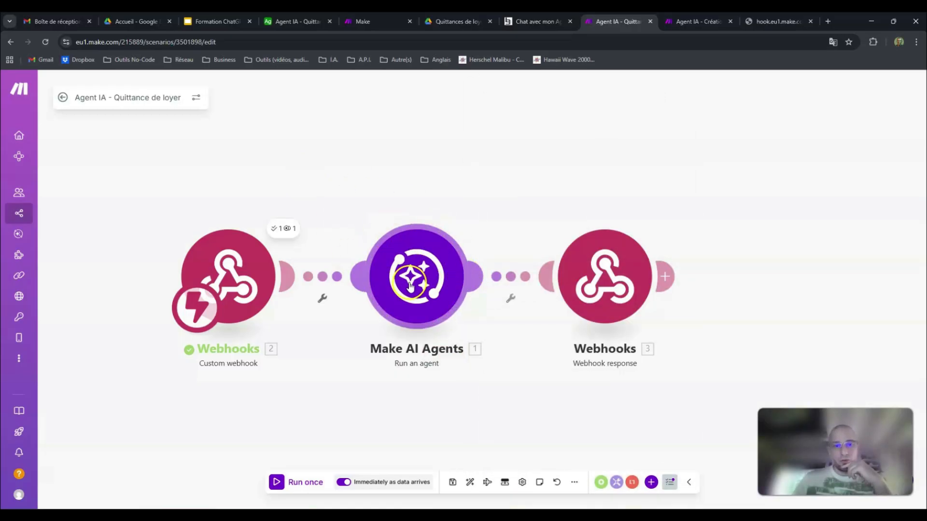
click(521, 21)
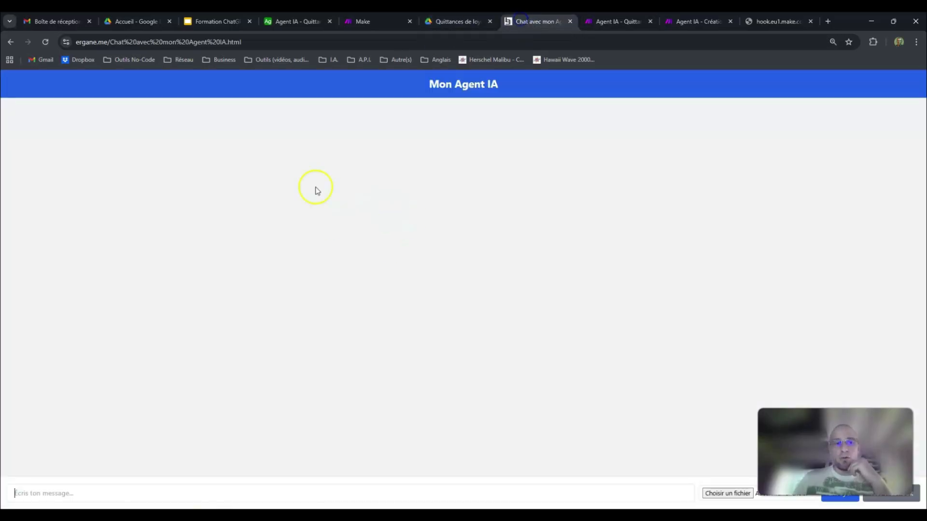
click(616, 22)
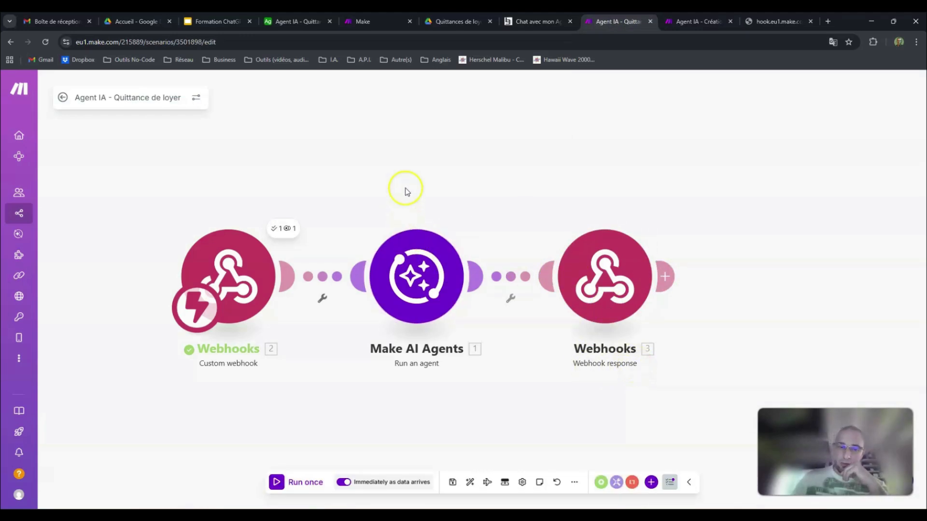
click(522, 24)
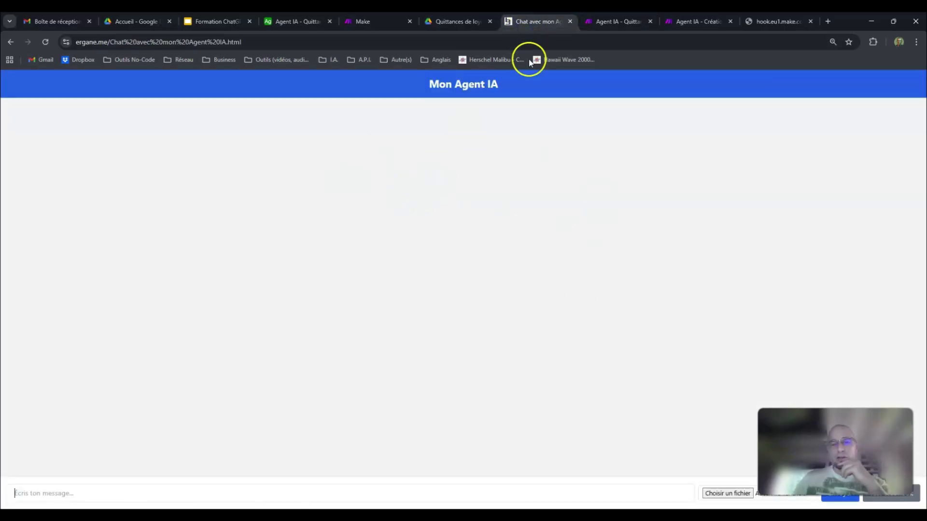
click(603, 23)
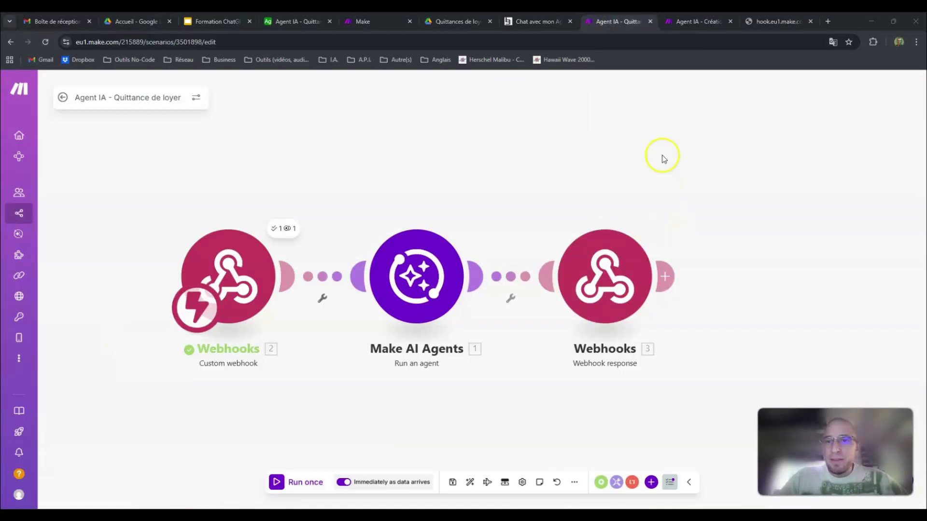
Step: Review the Agent IA - Création des quittances scenario, checking its modules alongside the Airtable base and the Quittances de loyer folder
click(697, 21)
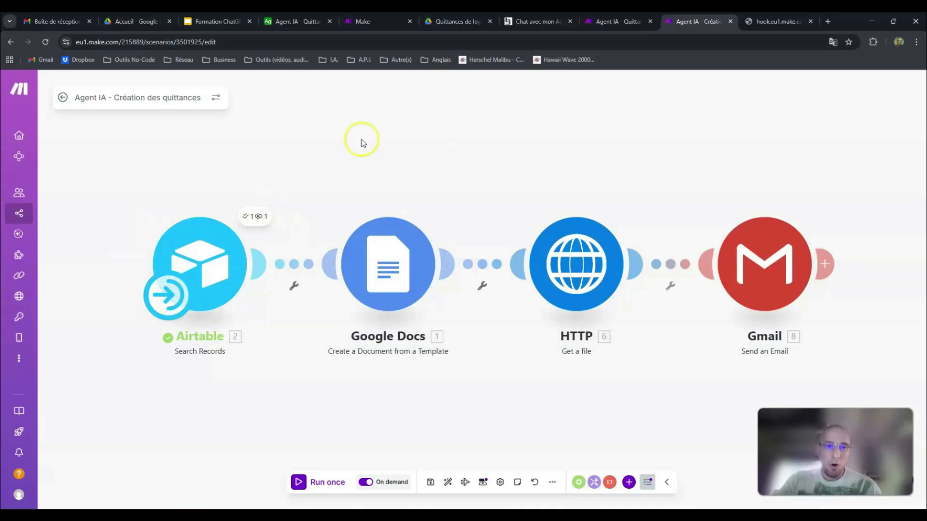
click(306, 22)
click(697, 21)
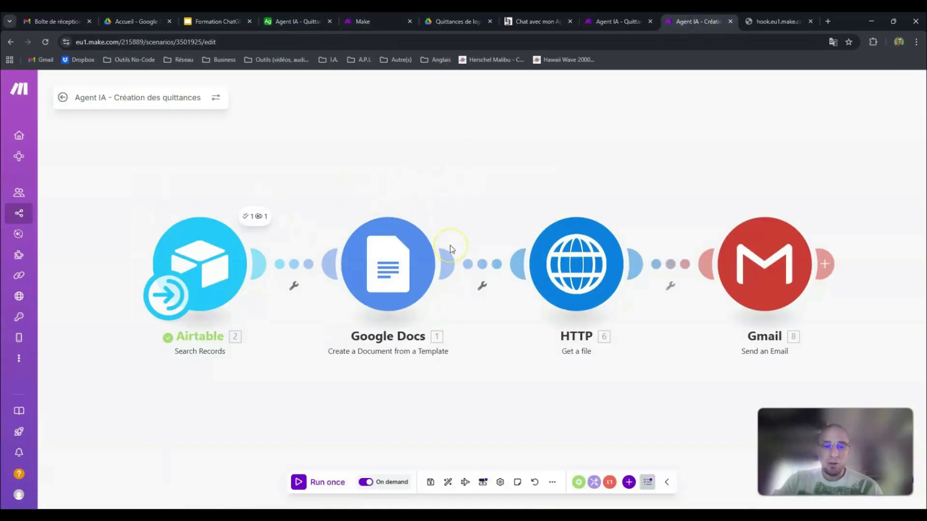
click(451, 19)
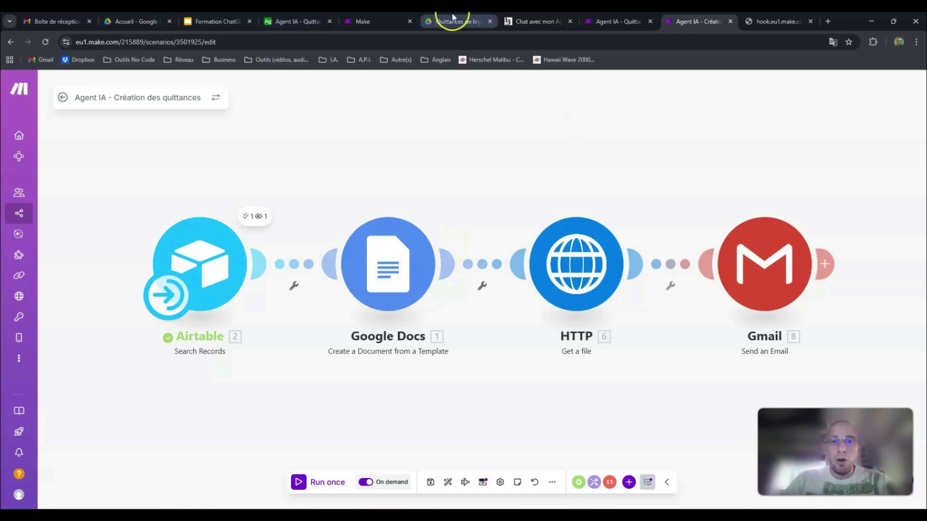
click(705, 19)
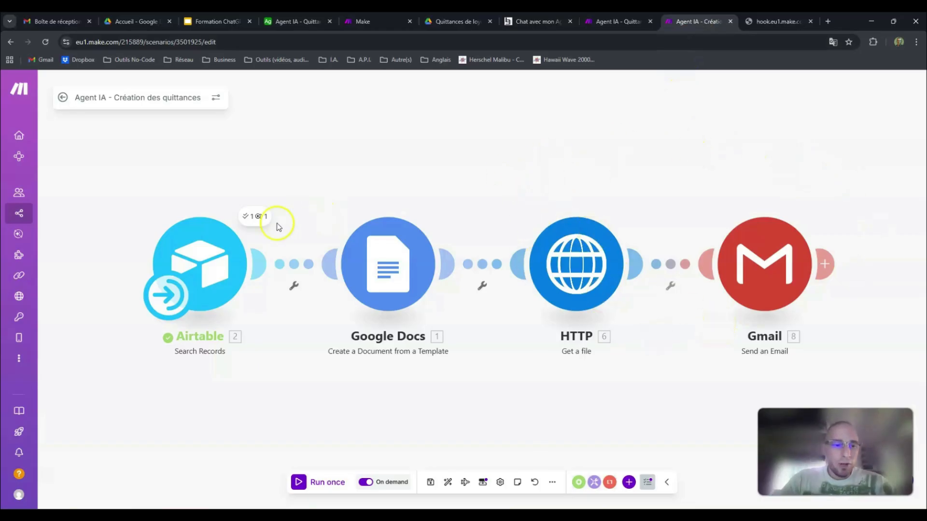
click(25, 220)
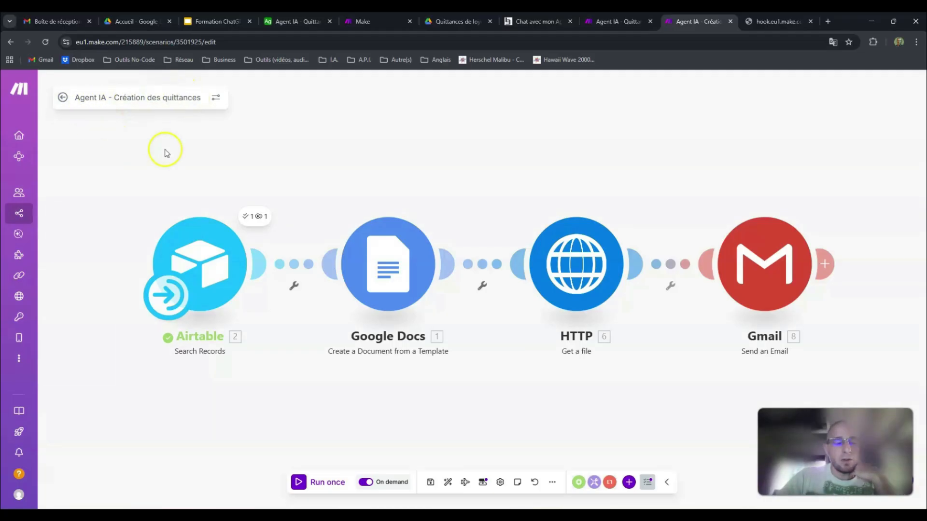
right_click(195, 137)
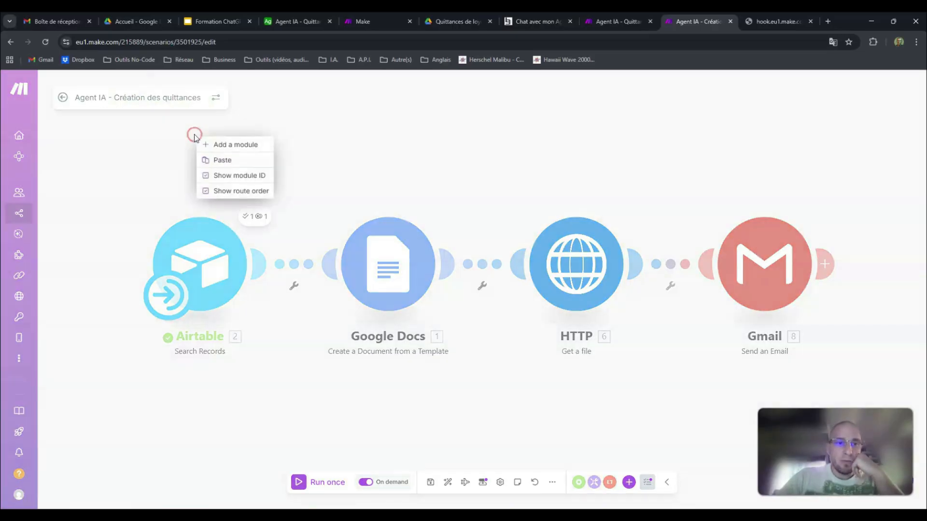
click(226, 144)
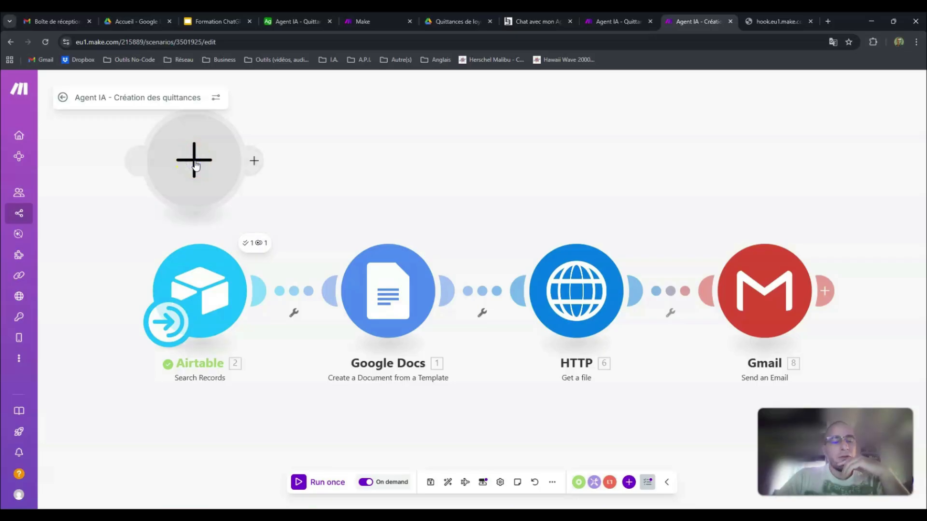
click(195, 165)
click(264, 278)
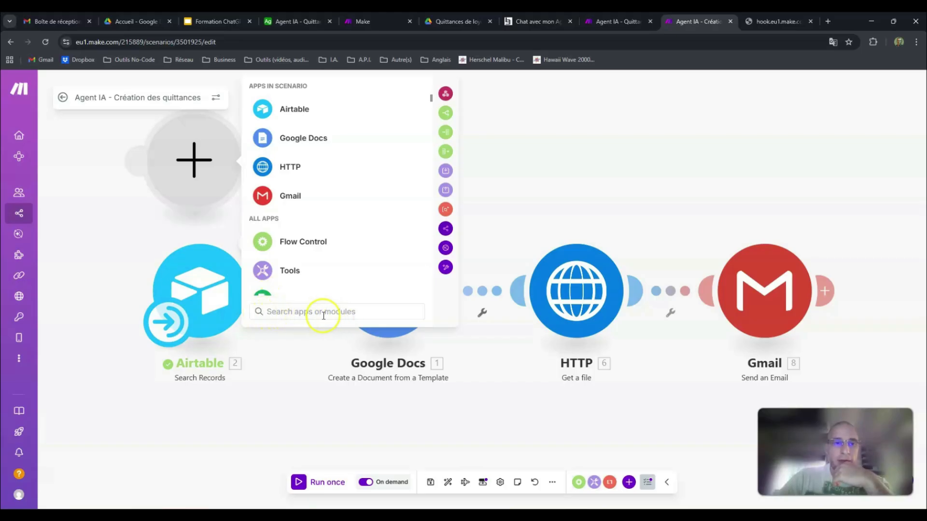
click(288, 109)
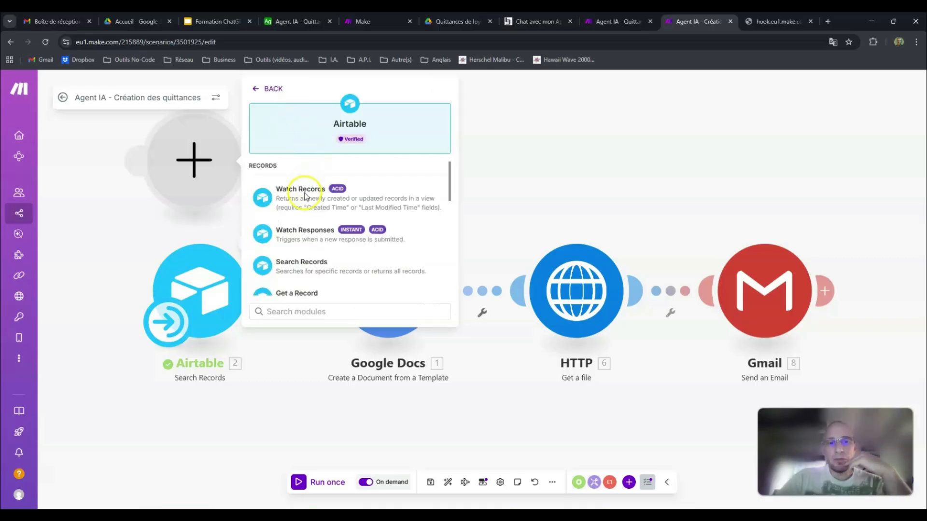
scroll(308, 208, down, 3)
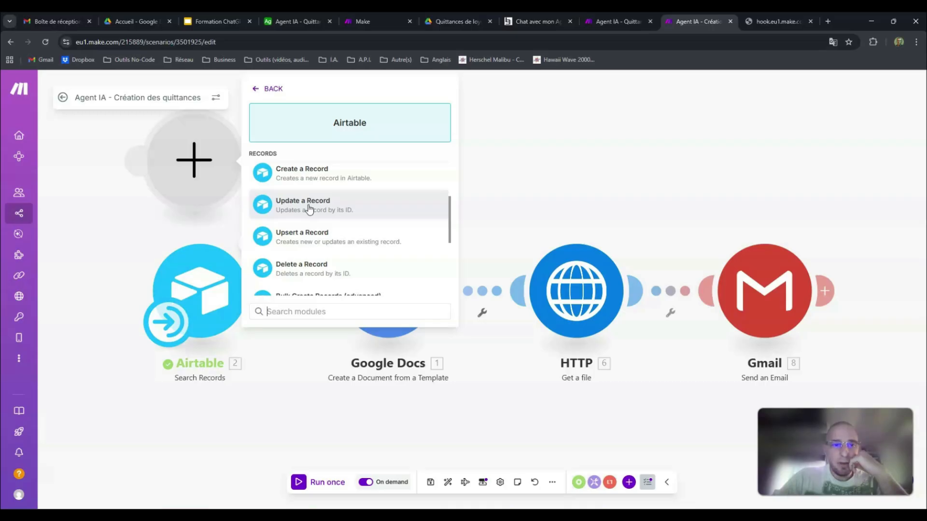
scroll(309, 208, up, 3)
scroll(310, 235, up, 1)
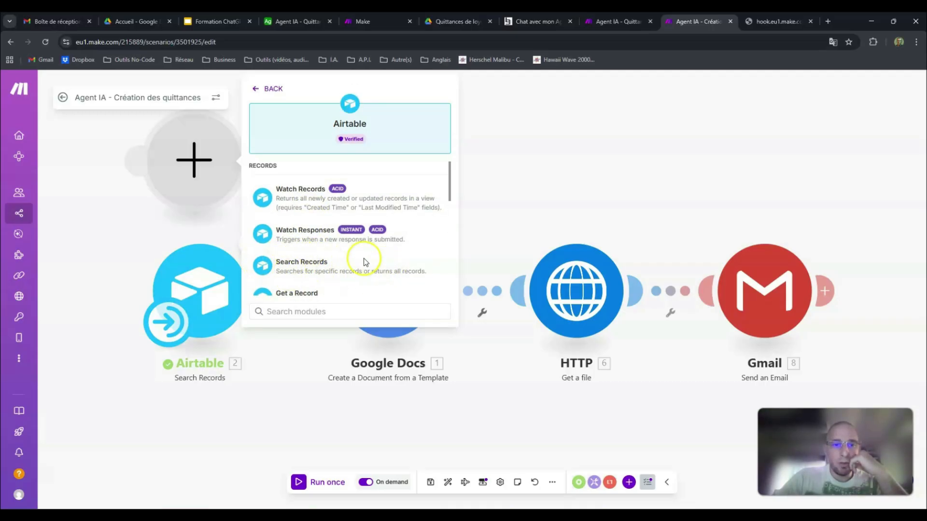
click(287, 270)
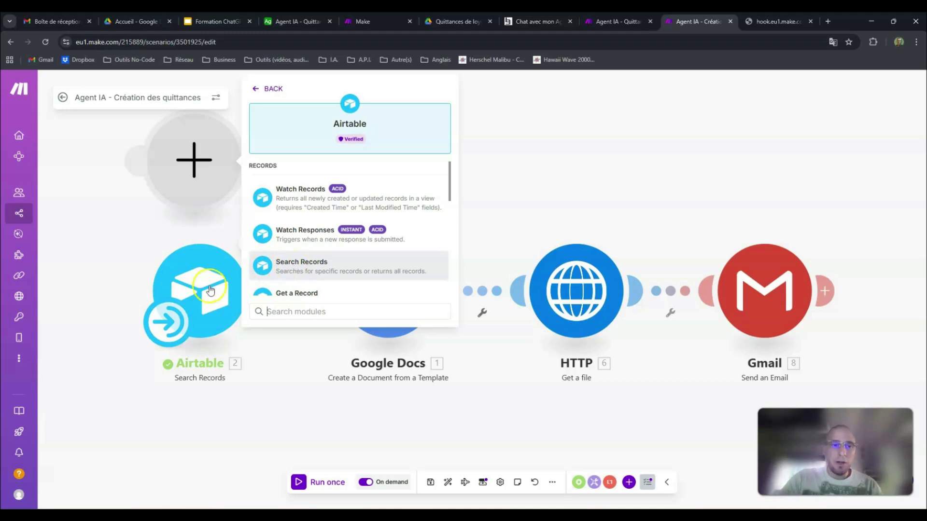
click(193, 182)
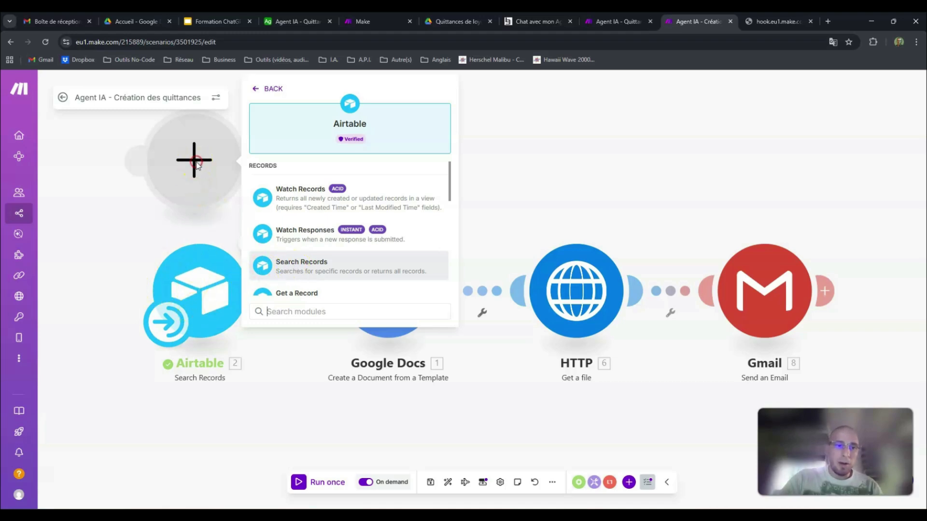
right_click(196, 164)
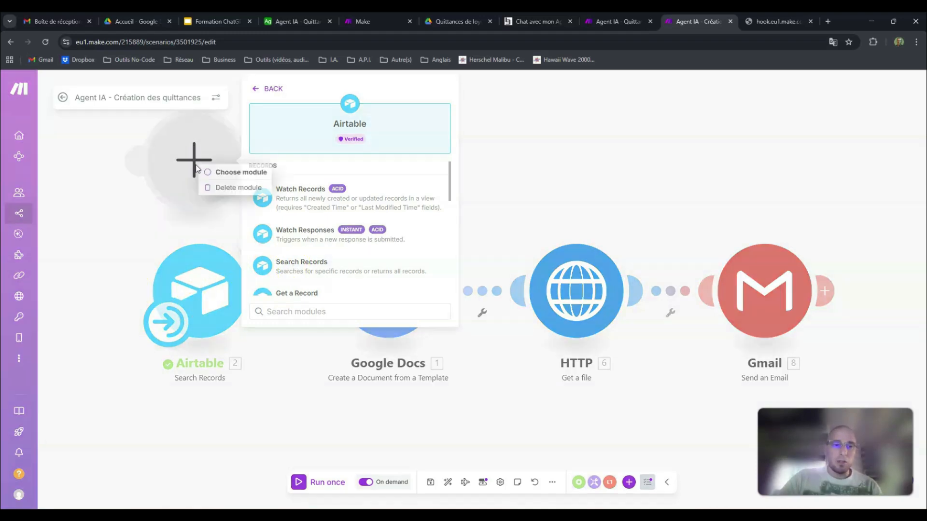
click(231, 187)
Step: Open the Airtable Search Records module's settings and compare its connection and base with the Agent IA - Quittance de loyer base in Airtable
click(207, 254)
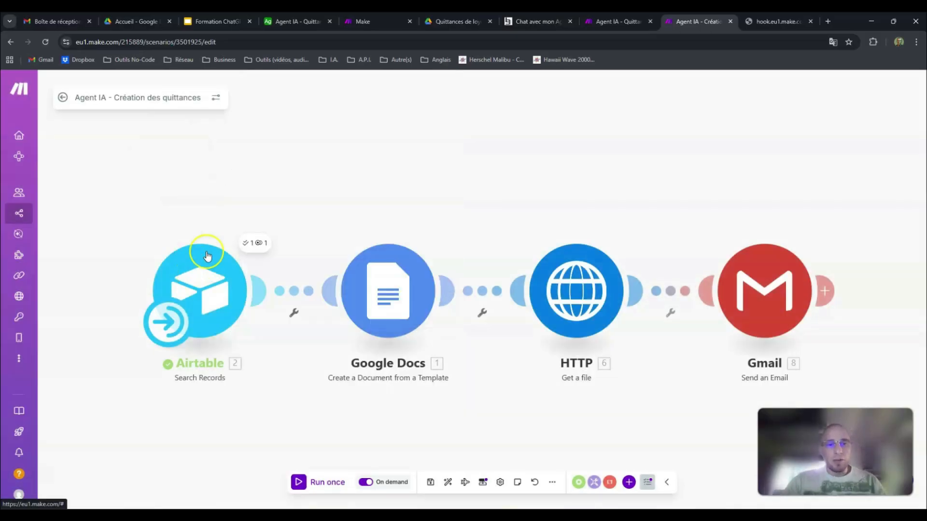
click(209, 278)
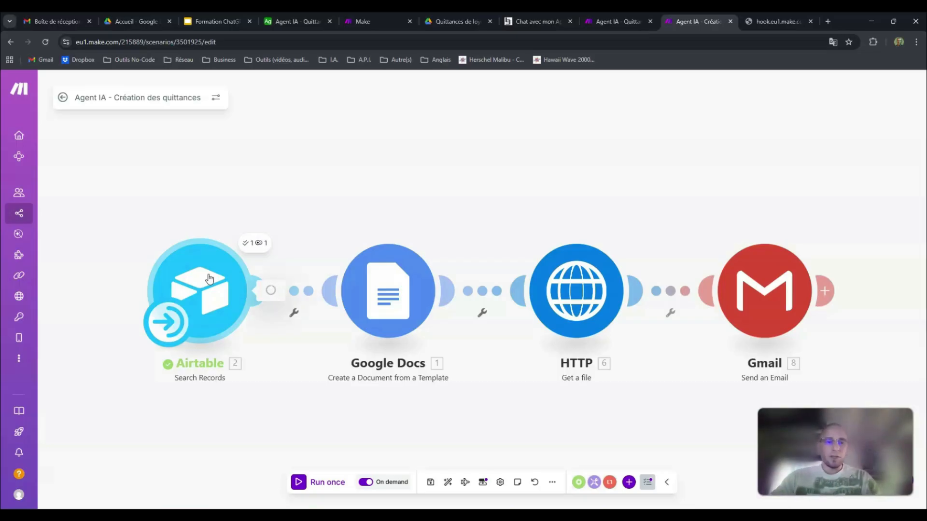
click(207, 279)
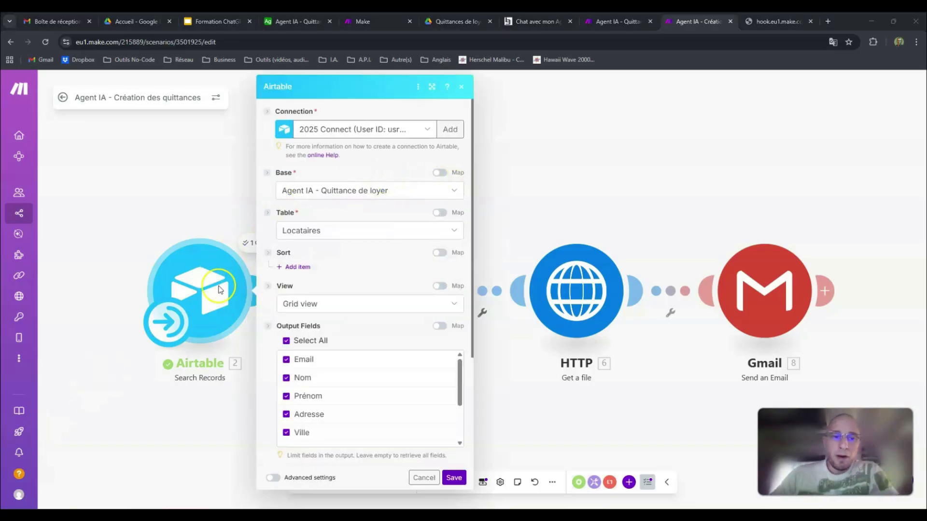
click(451, 131)
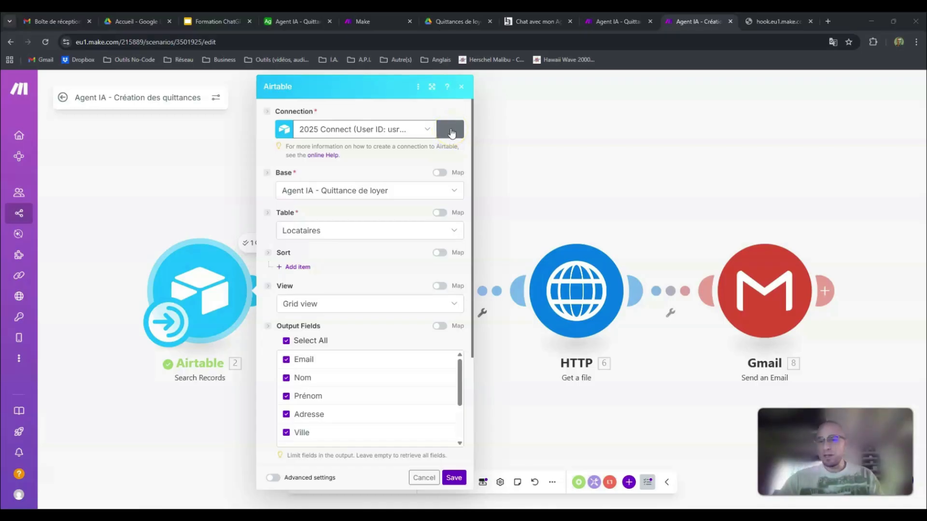
click(297, 20)
click(691, 23)
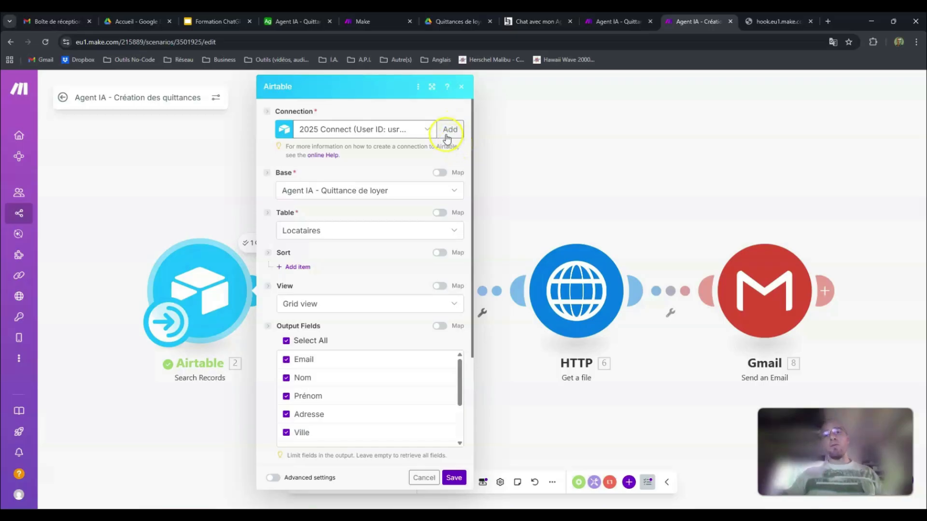
click(311, 22)
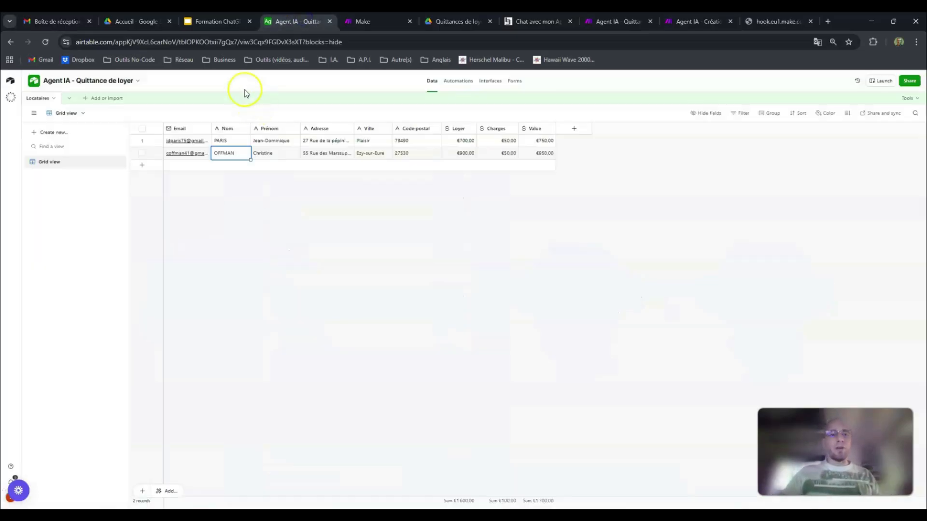
click(702, 22)
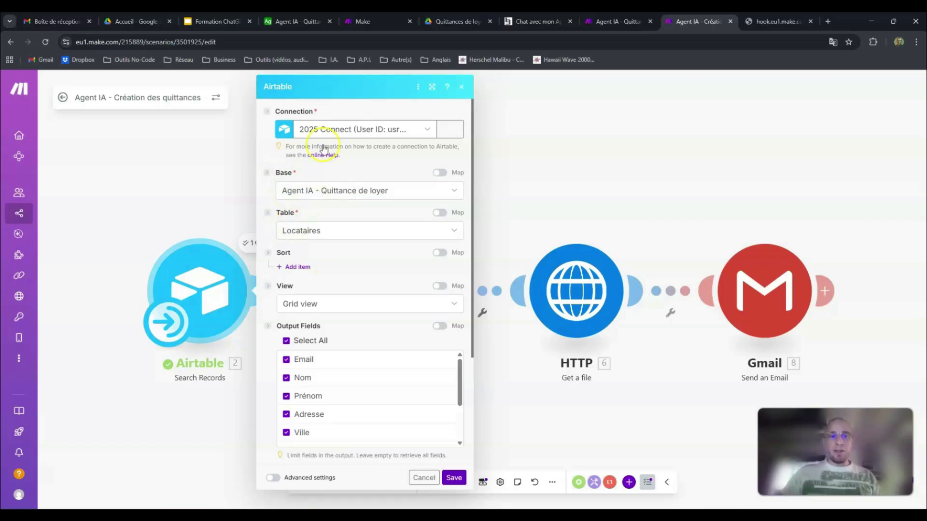
click(295, 22)
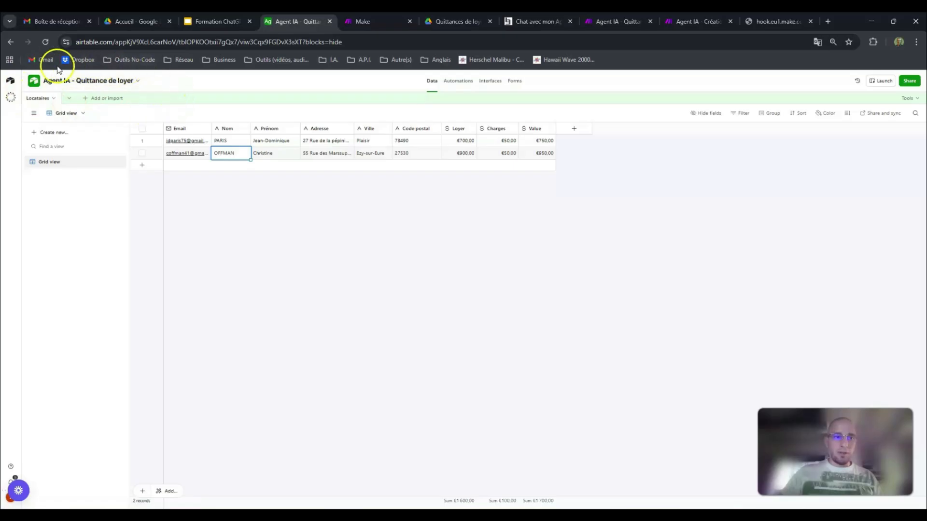
click(698, 21)
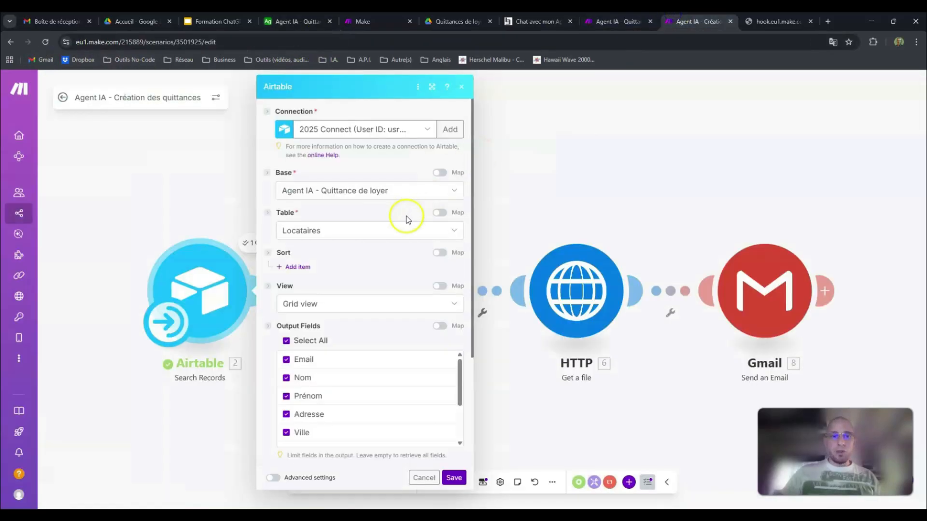
Step: Check the tables offered by the Search Records module against the Locataires table in the Airtable base
click(299, 231)
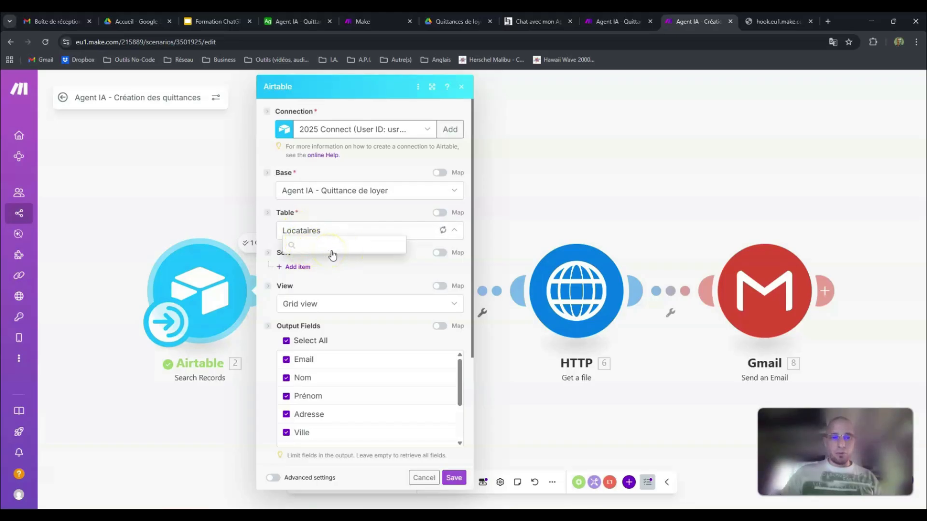
click(292, 22)
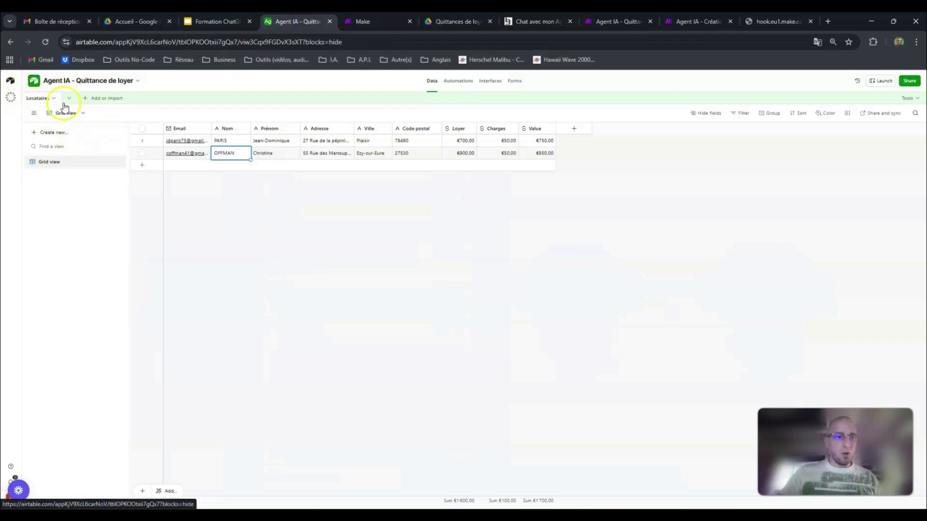
click(697, 21)
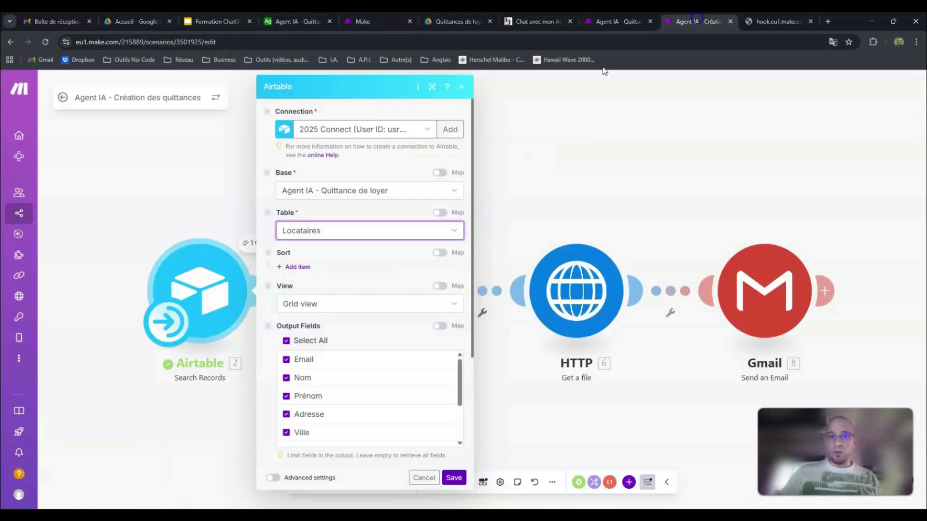
click(299, 230)
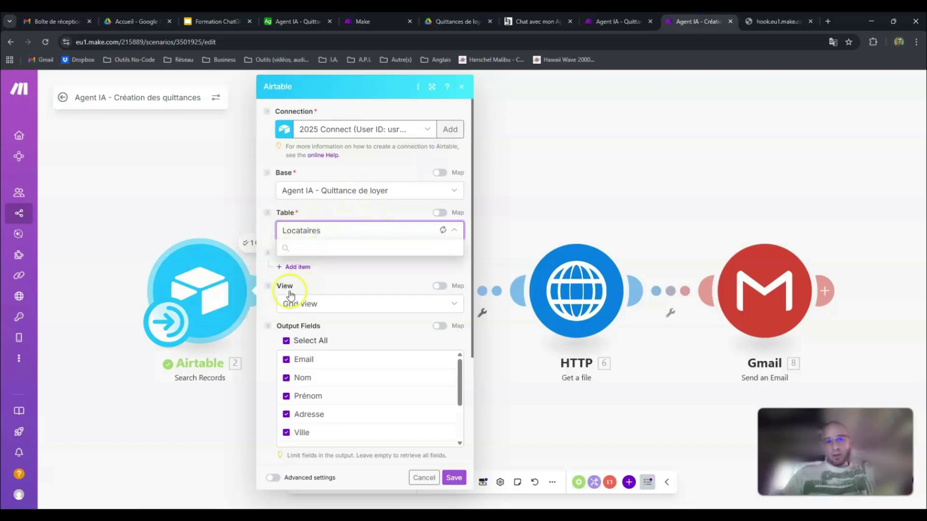
click(293, 17)
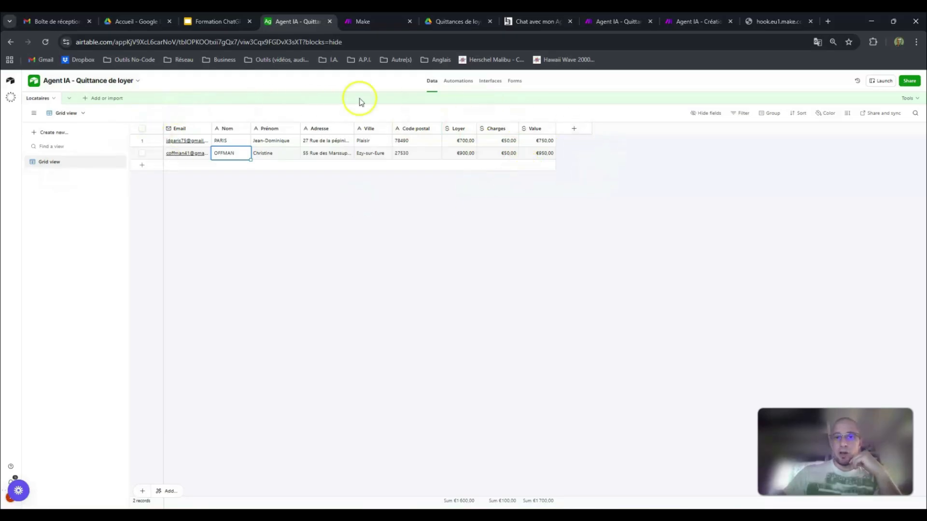
click(681, 22)
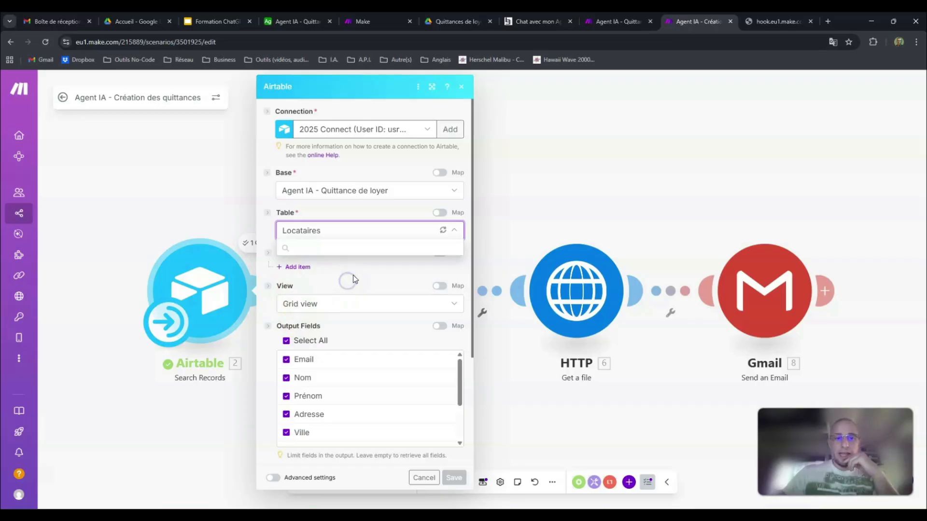
Step: Review the Search Records module's output fields and Nom filter formula against the columns of the Locataires table
scroll(354, 270, down, 2)
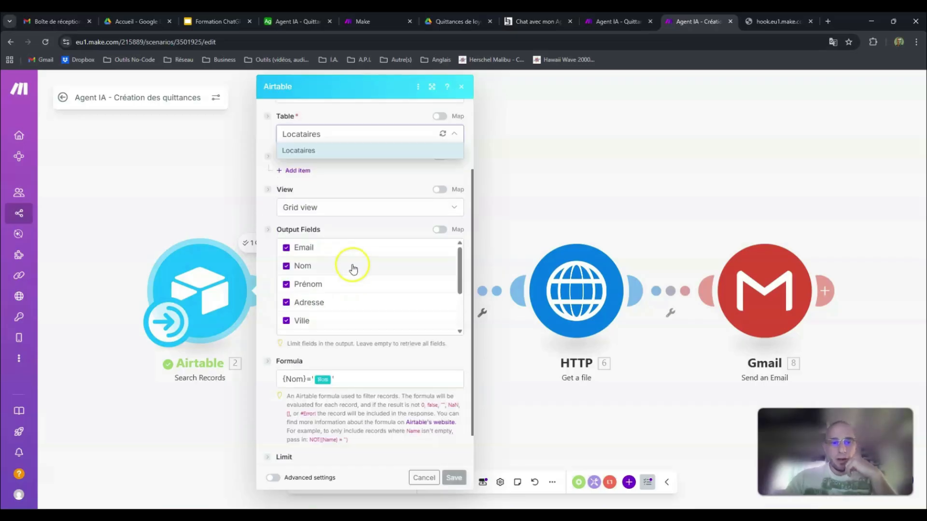
scroll(357, 290, up, 1)
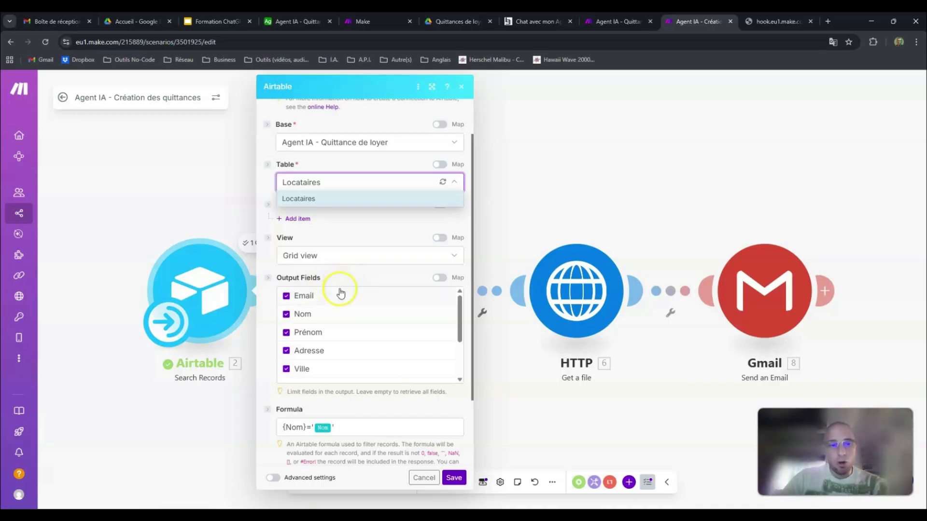
scroll(384, 316, down, 3)
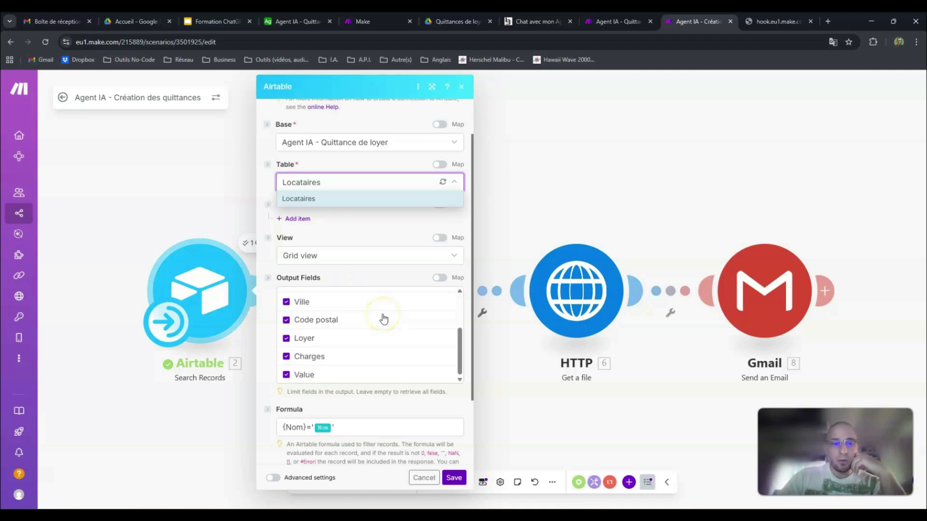
click(280, 21)
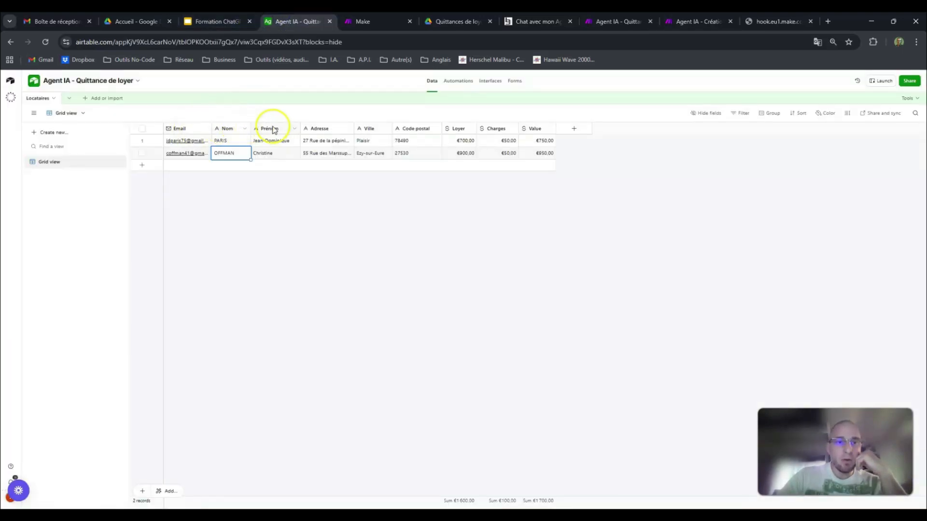
click(688, 21)
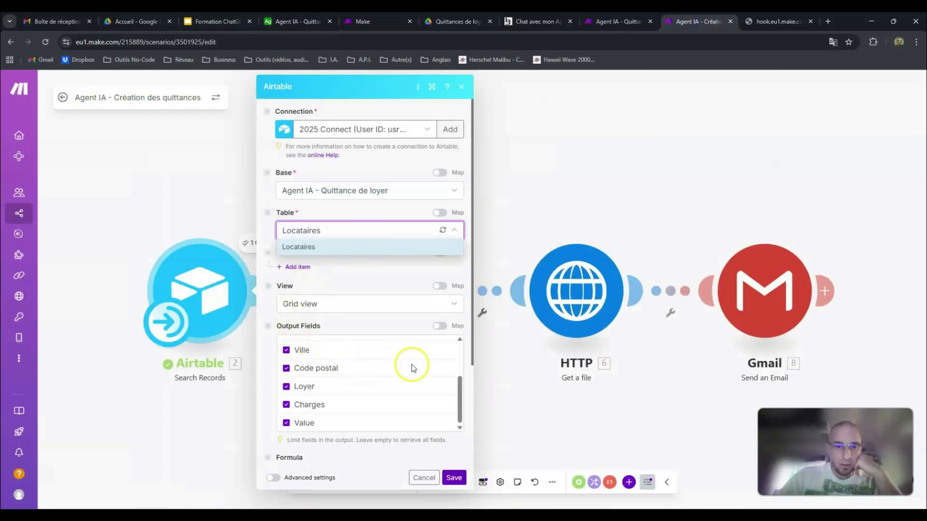
drag(464, 343, 463, 343)
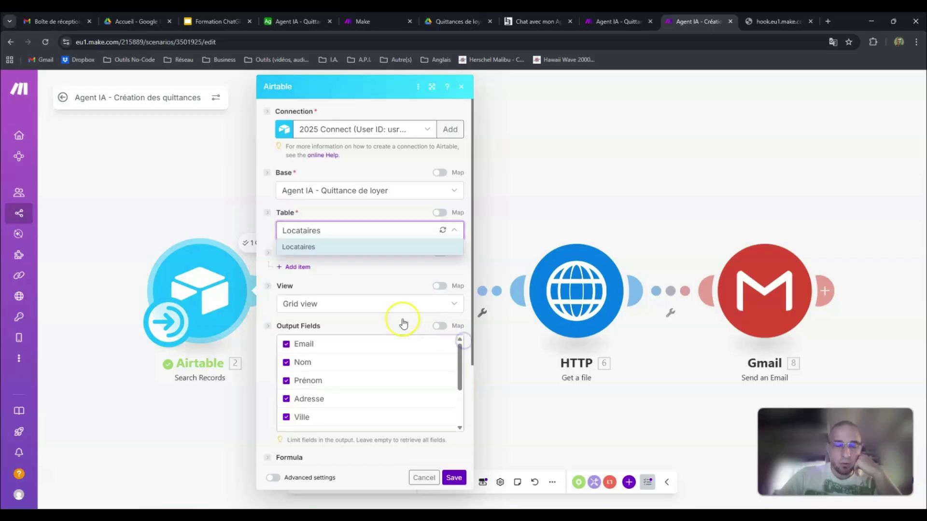
Step: Review the full list of output fields selected in the Airtable Search Records module, from Email to Value
click(357, 381)
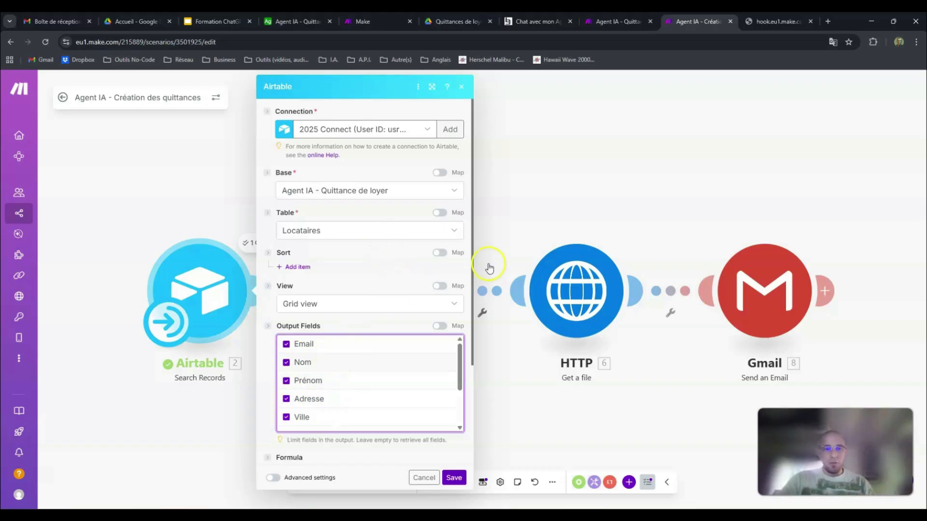
scroll(472, 248, down, 3)
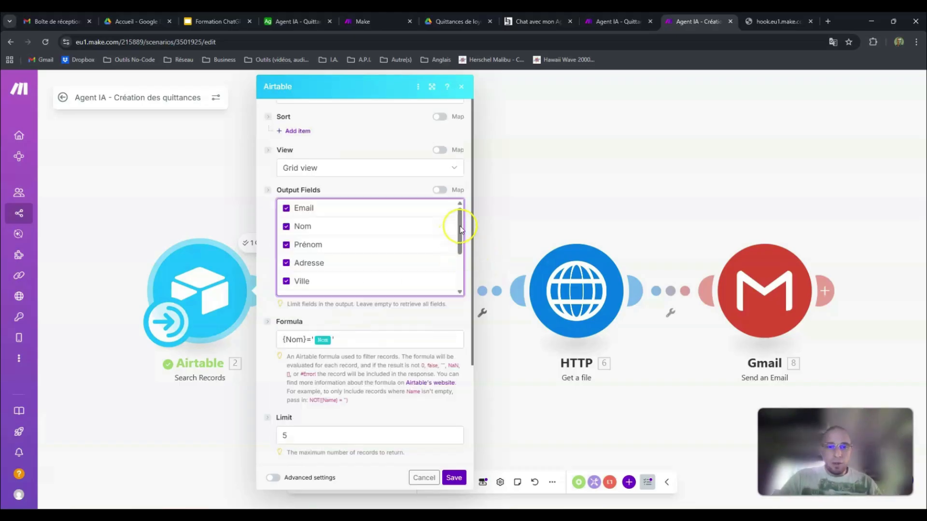
drag(460, 231, 466, 209)
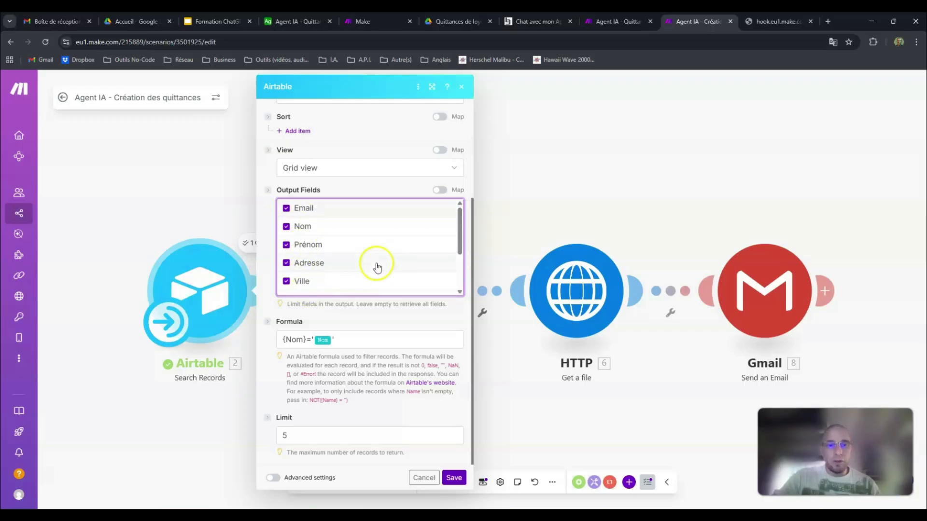
scroll(371, 251, down, 3)
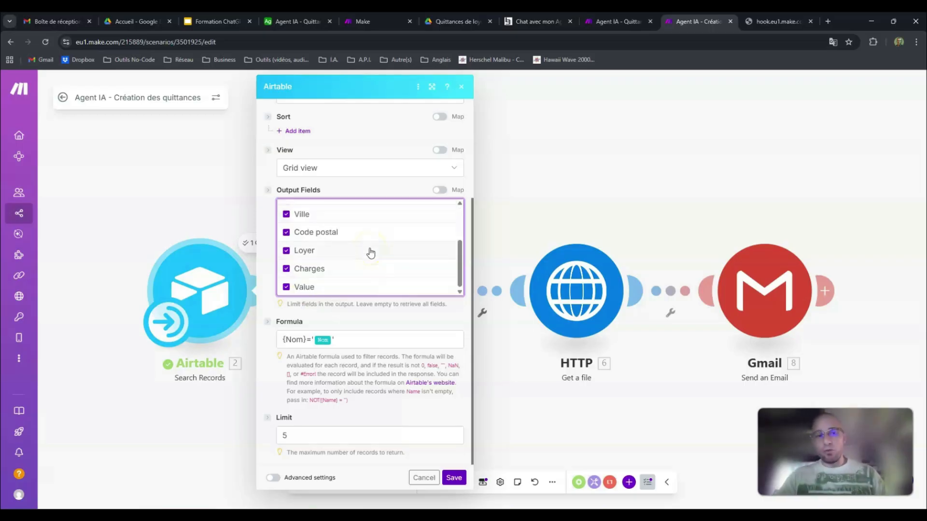
scroll(368, 254, up, 3)
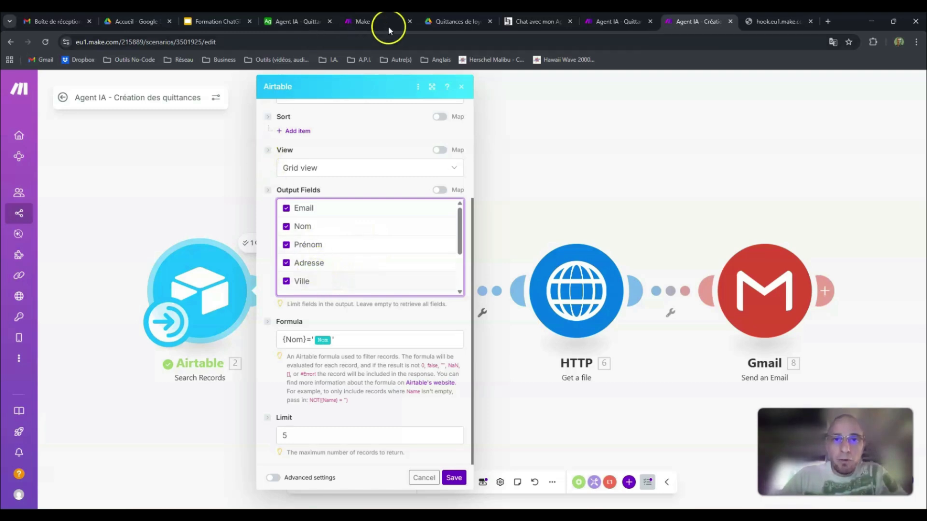
Step: Open the Agent IA - Quittance de loyer template in Google Docs and compare its placeholders with the Search Records module's output fields
click(449, 23)
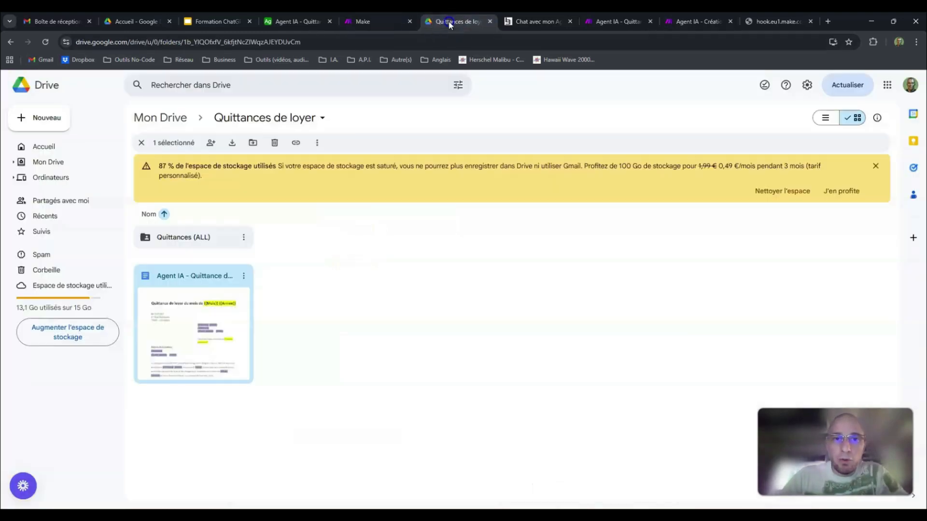
double_click(196, 288)
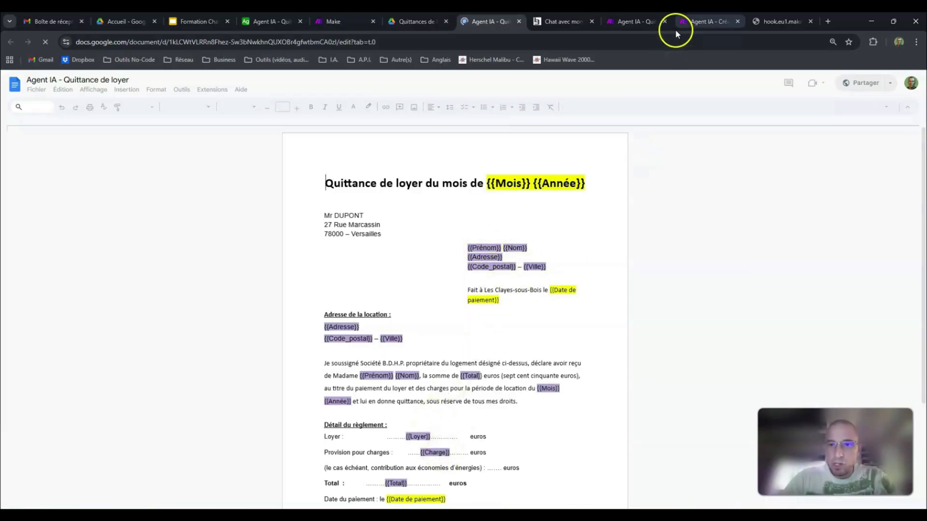
click(689, 25)
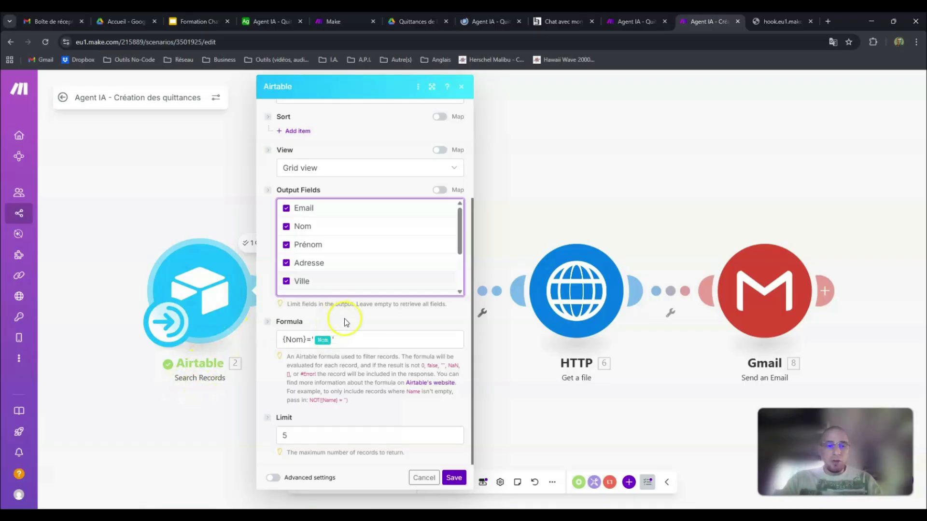
click(322, 366)
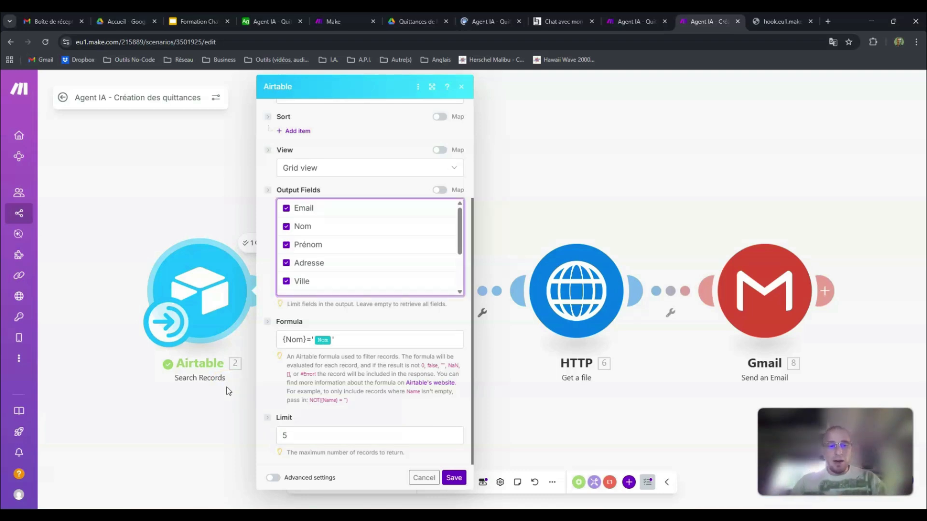
Step: Highlight both tenant records in the Airtable Locataires table and return to the Search Records module in Make
click(268, 21)
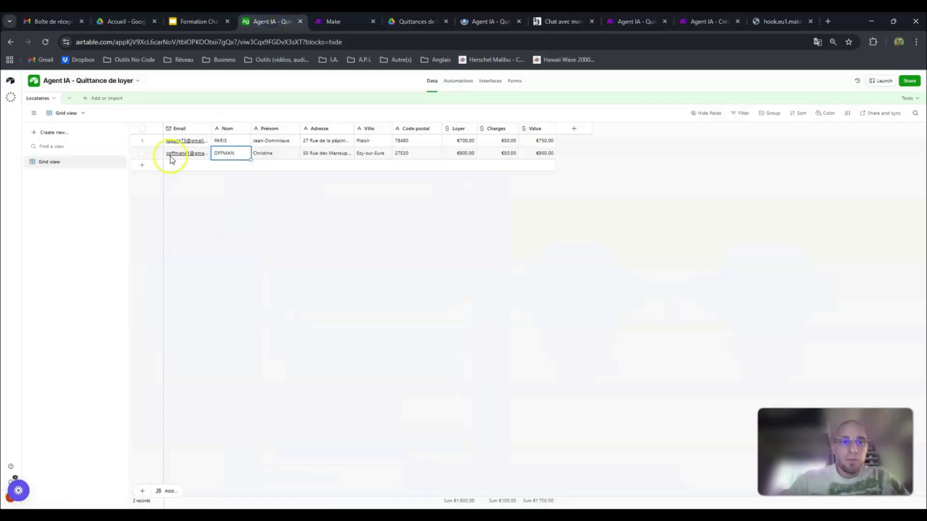
click(142, 140)
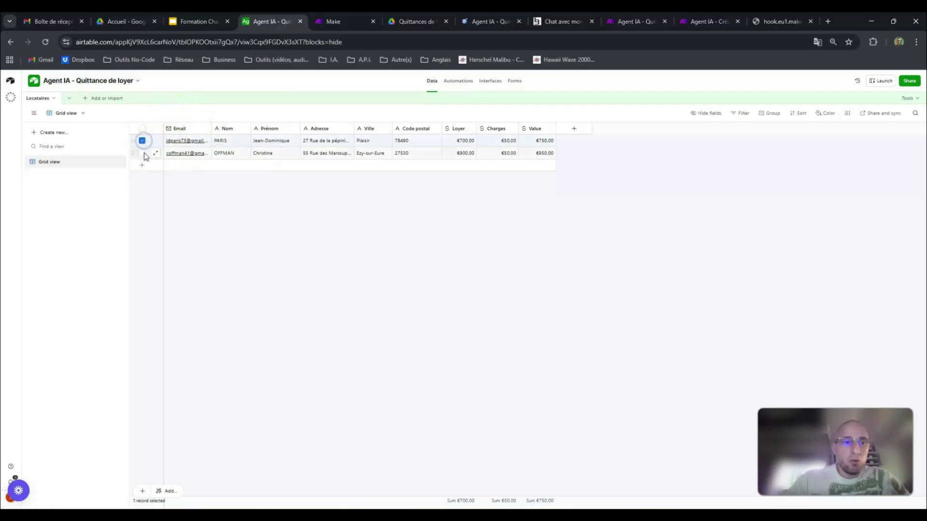
click(143, 154)
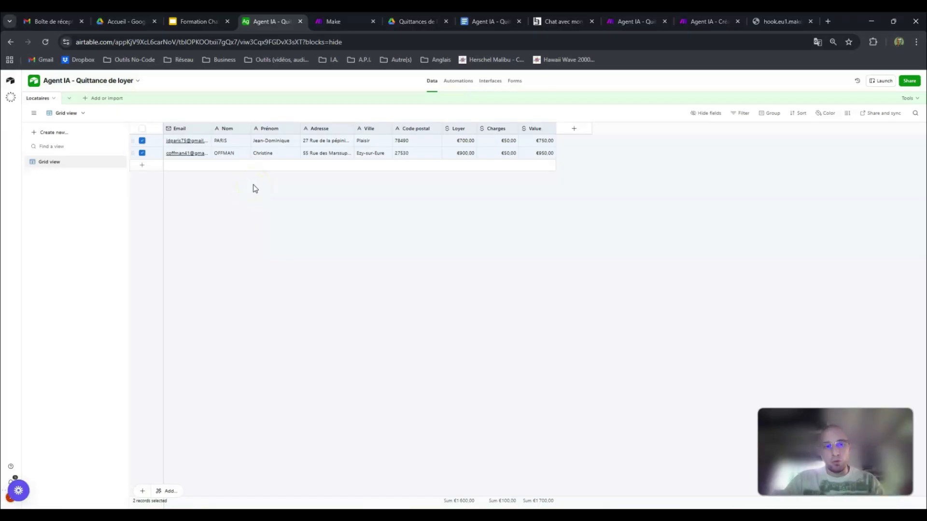
click(690, 20)
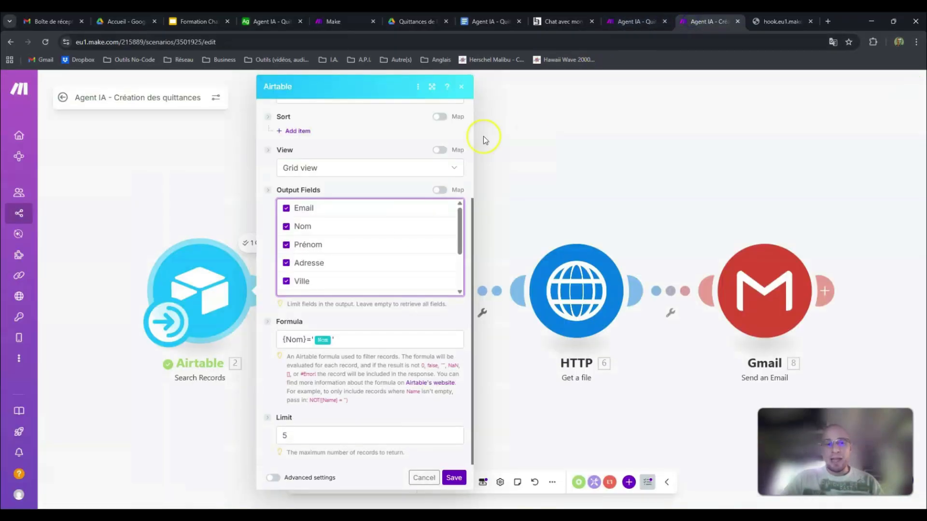
Step: Compare the {Nom} reference in the Search Records formula with the name of the Nom column in Airtable
double_click(292, 341)
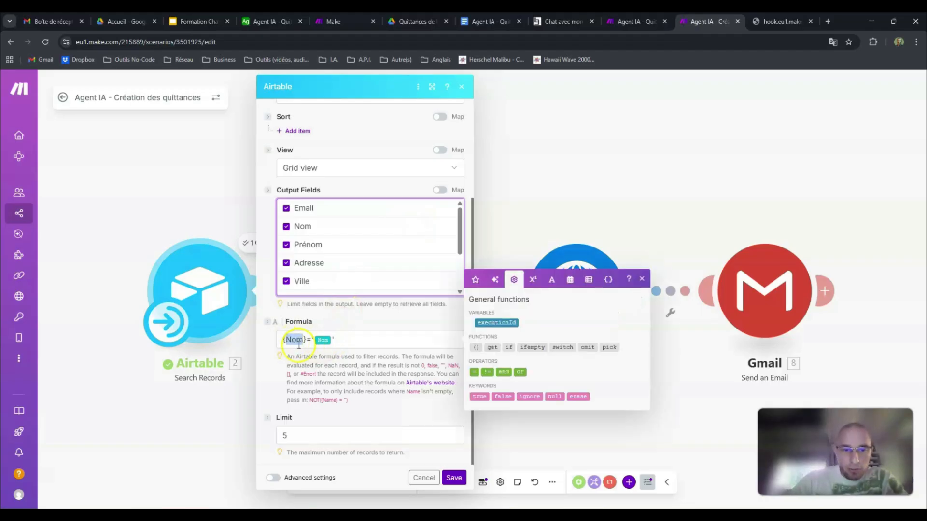
click(272, 21)
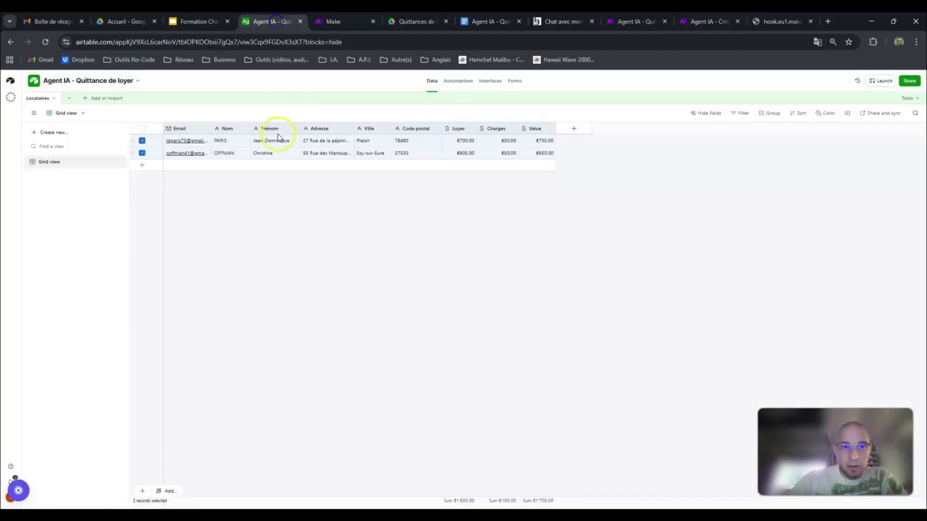
double_click(227, 130)
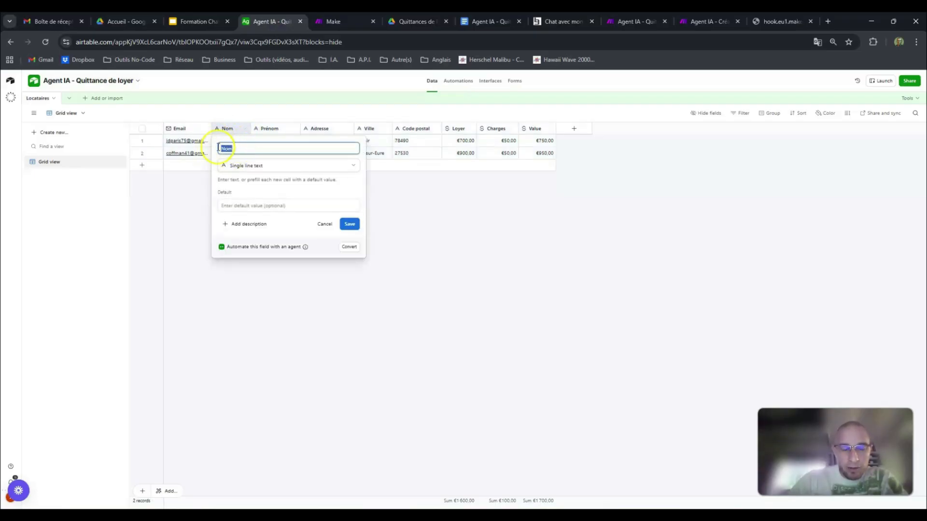
click(439, 211)
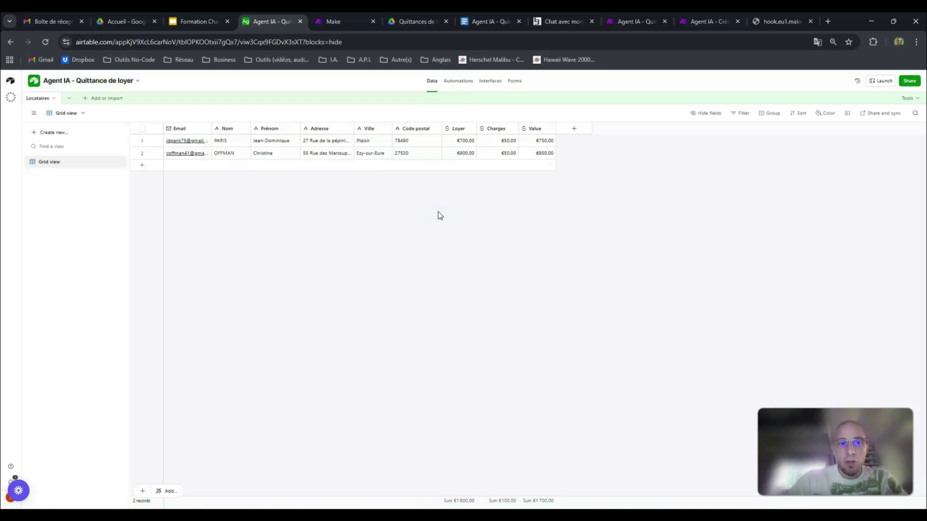
click(708, 22)
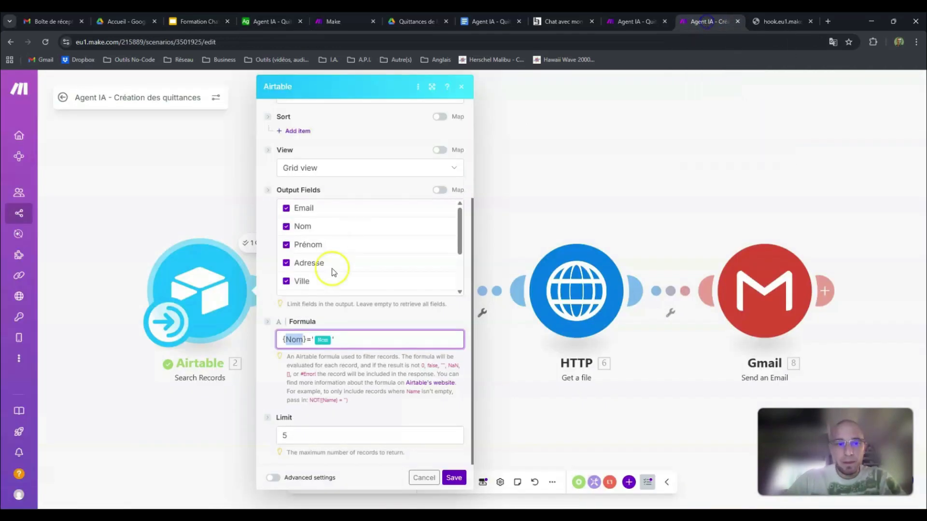
Step: Compare the formula's mapped Nom value with the agent's system prompt, highlighting the question "À qui souhaitez-vous envoyer la quittance de loyer ?"
click(319, 332)
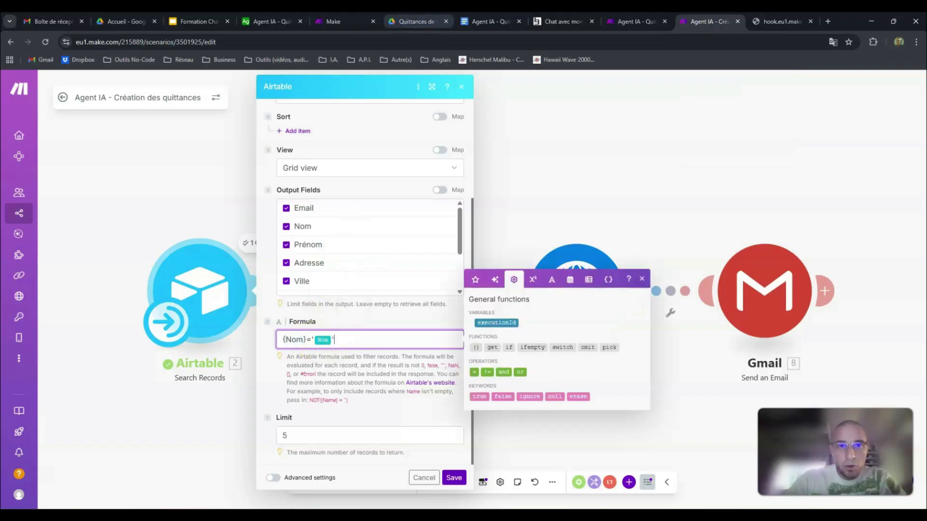
click(347, 22)
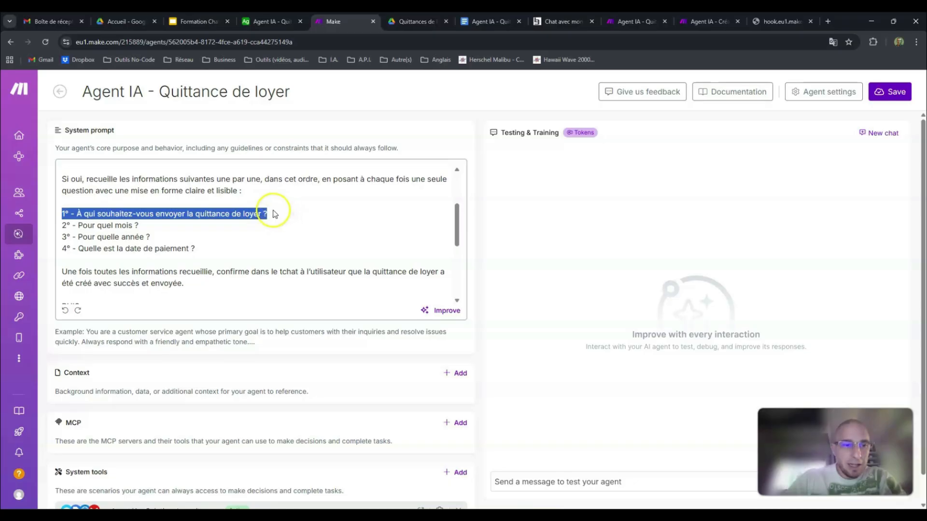
click(81, 91)
click(65, 202)
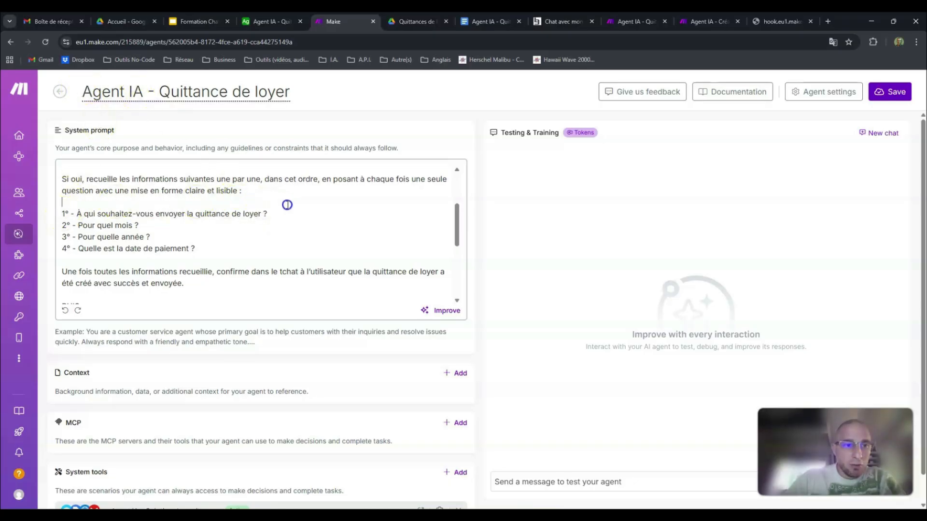
triple_click(274, 213)
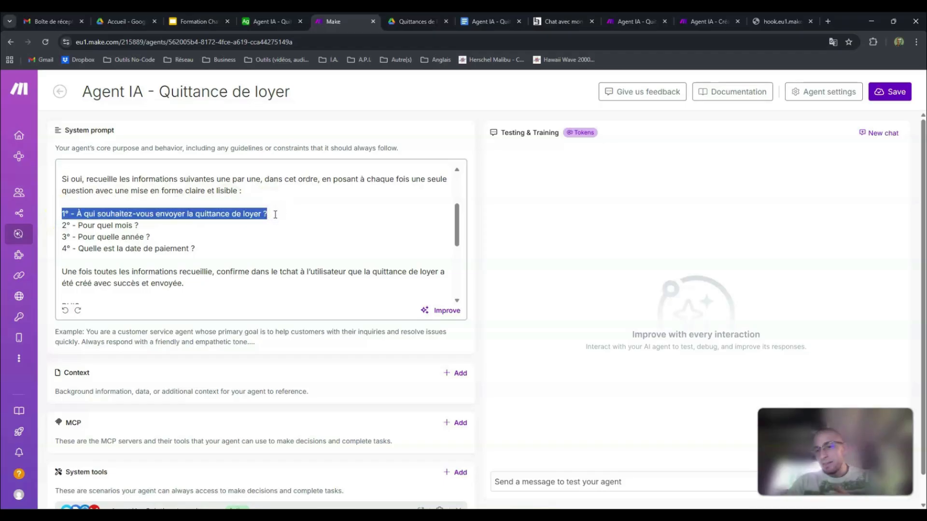
Step: Check the chat page and Airtable's Nom column against the Search Records formula, and close the module's settings
click(555, 21)
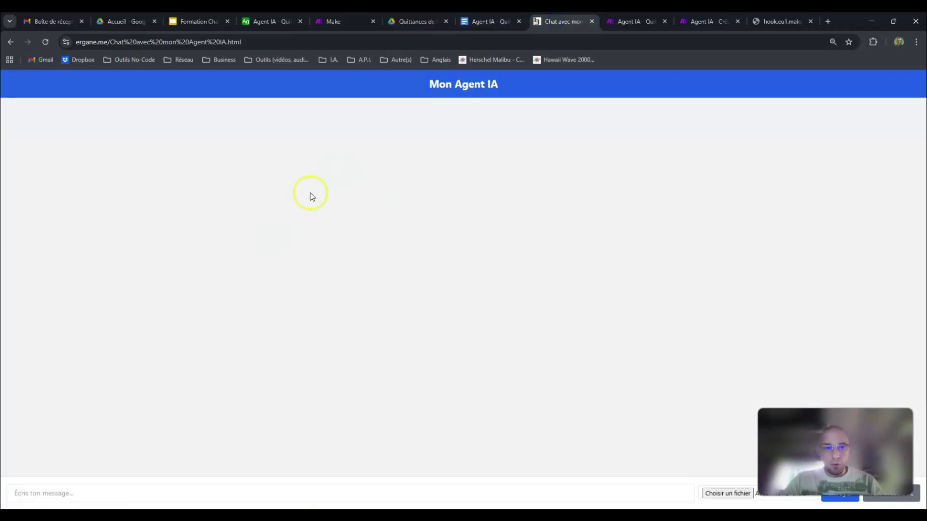
click(292, 21)
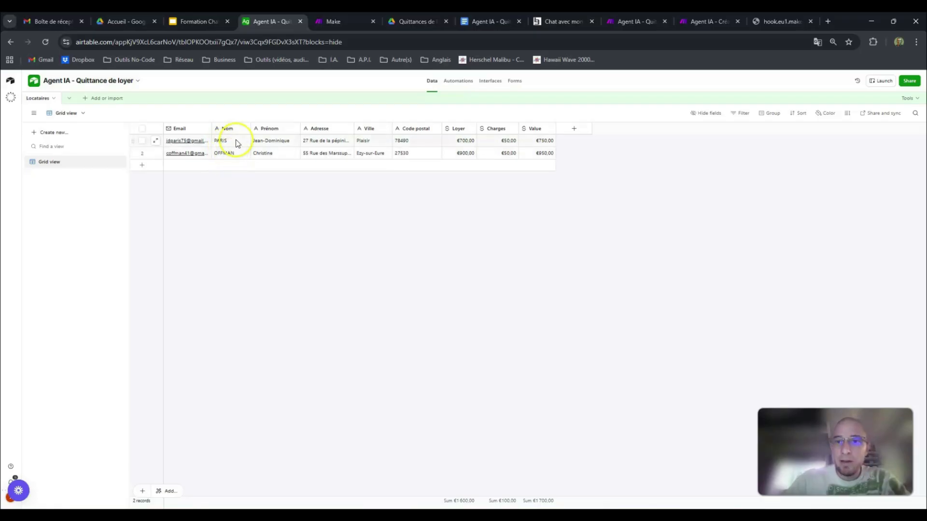
click(693, 21)
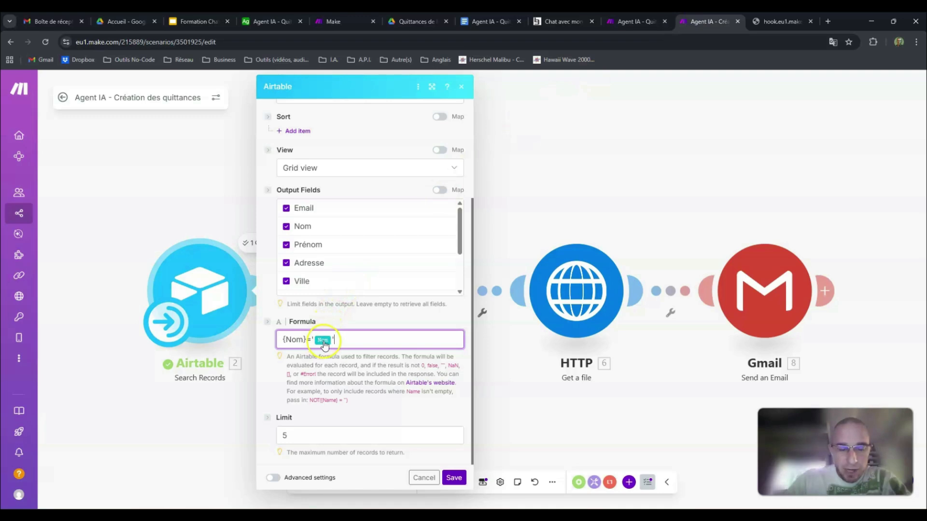
click(541, 20)
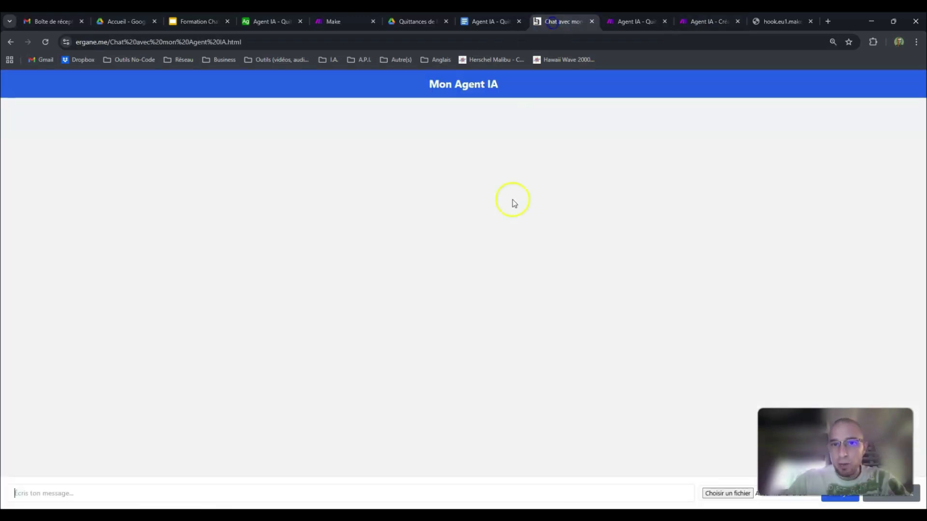
click(721, 21)
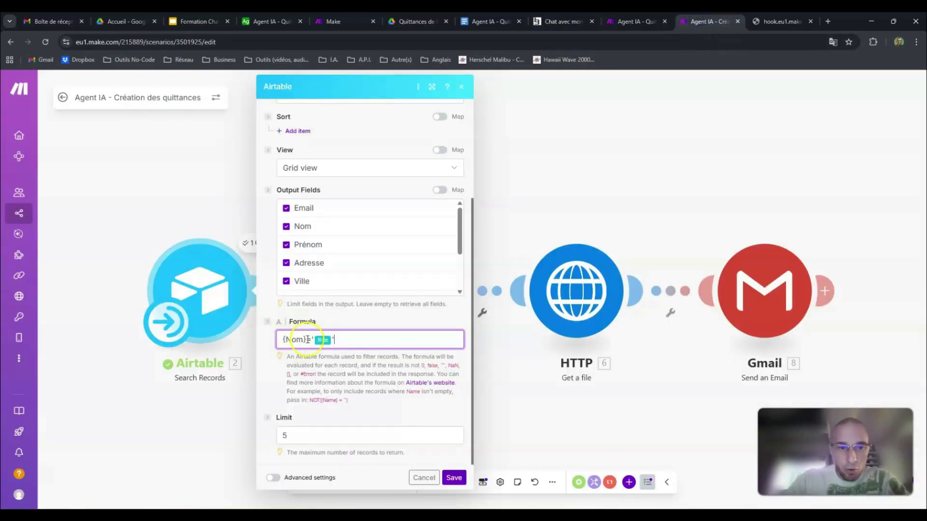
click(270, 24)
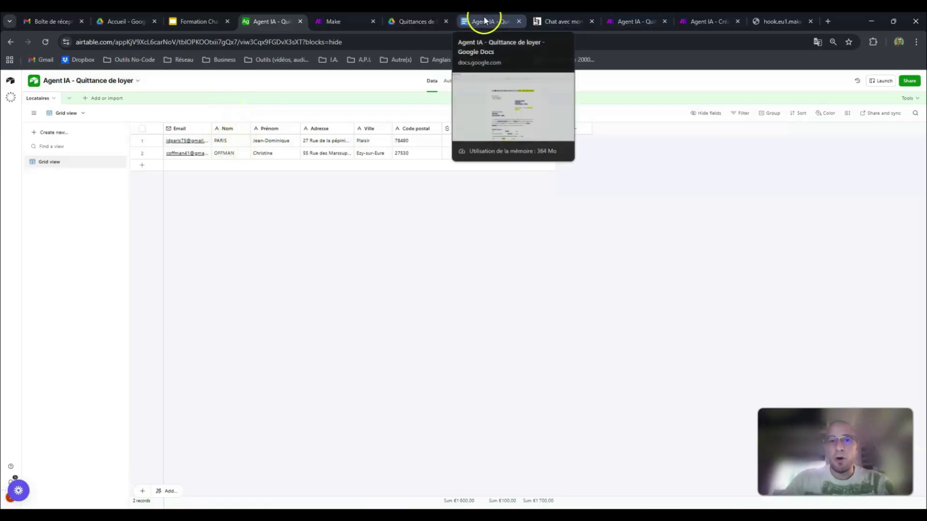
click(718, 23)
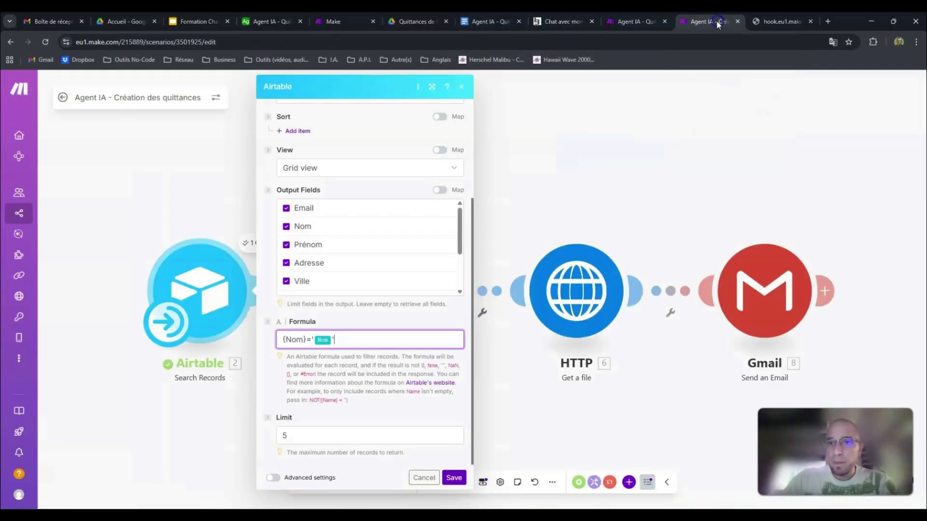
click(176, 193)
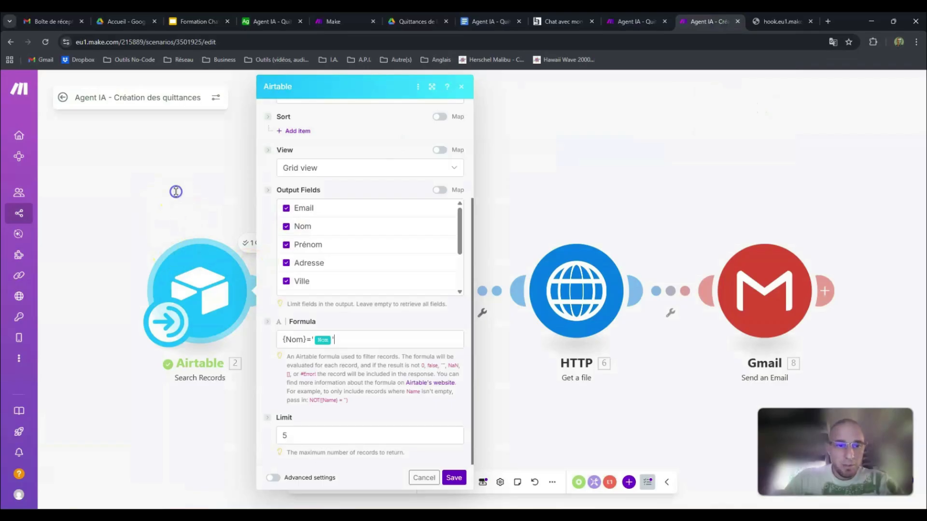
click(179, 197)
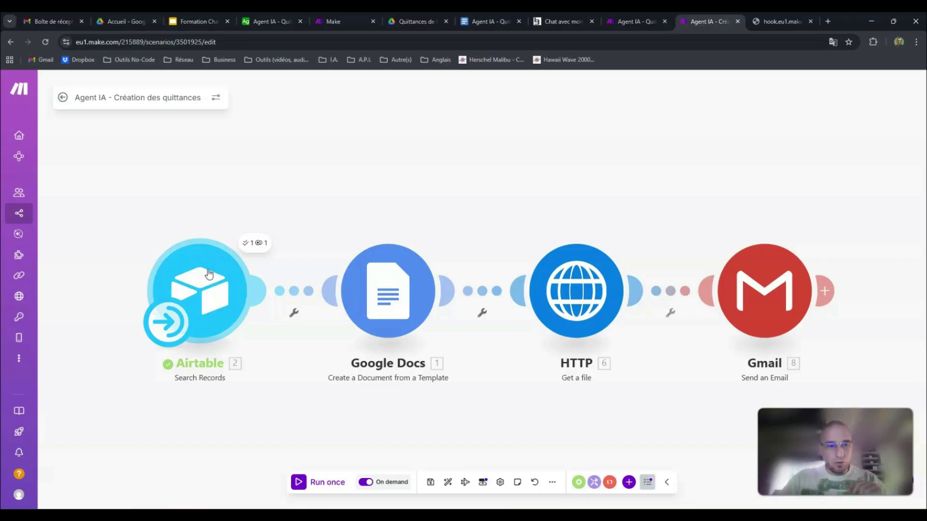
Step: Clear the formula of the Airtable Search Records module and save the module
click(214, 269)
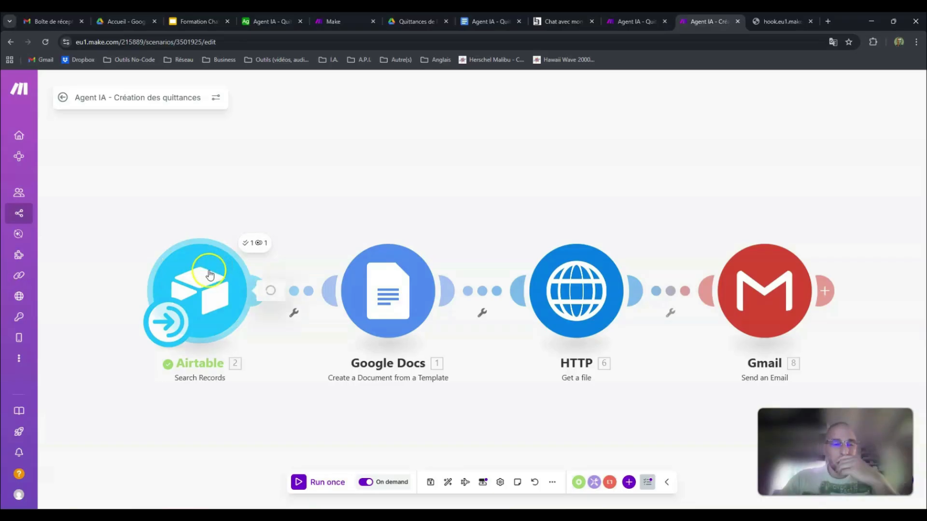
click(360, 338)
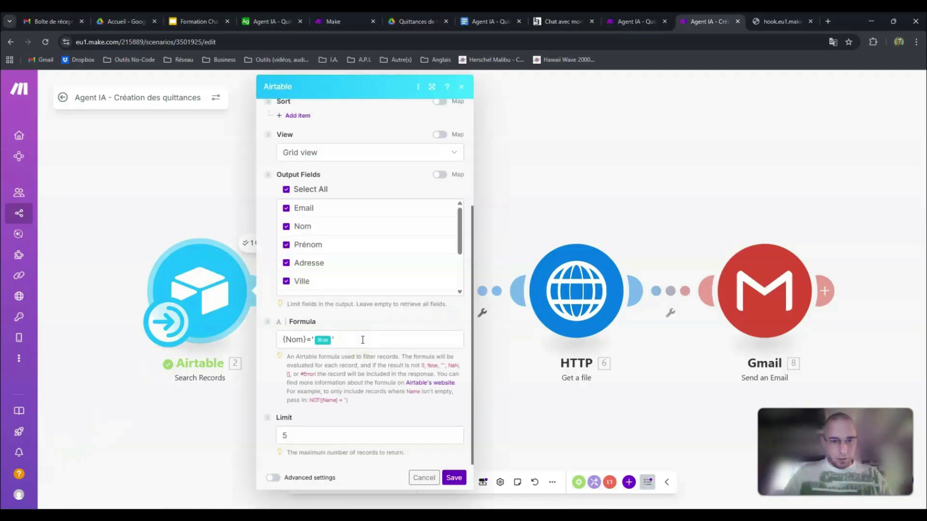
drag(292, 345, 284, 346)
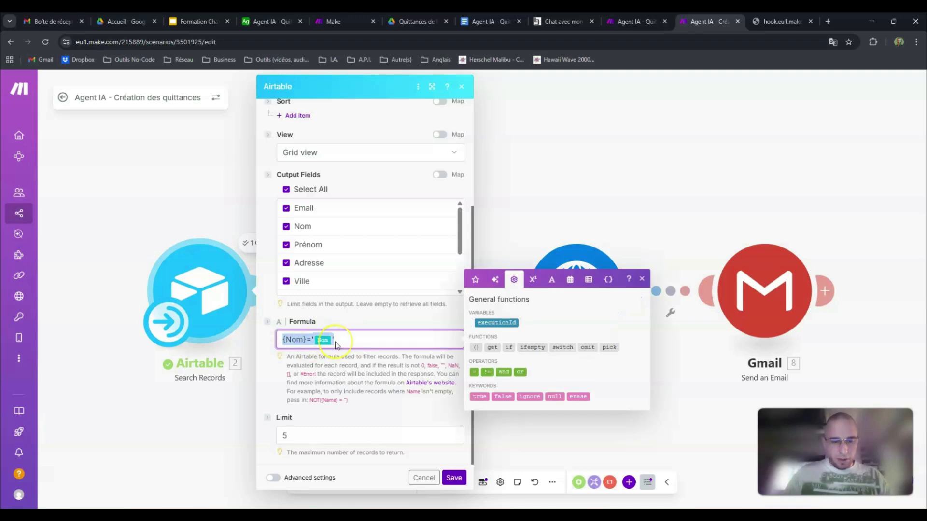
key(BackSpace)
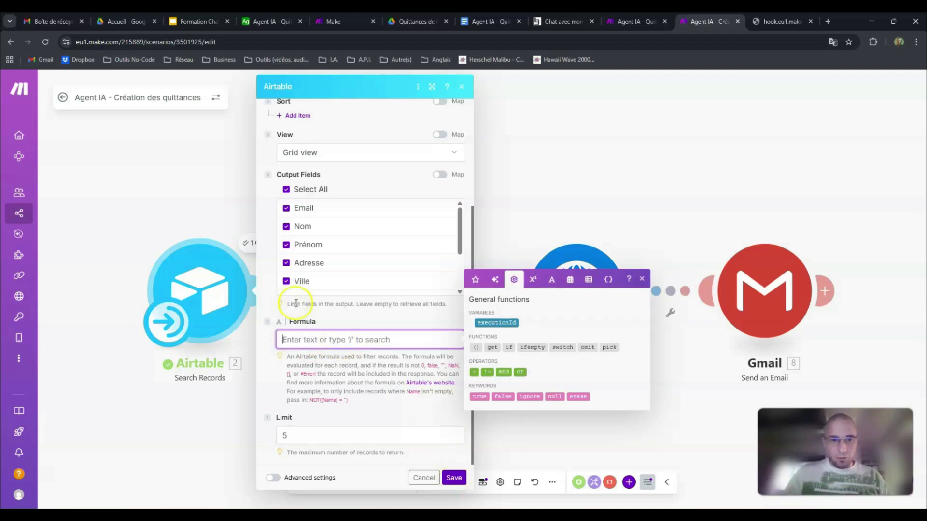
click(454, 478)
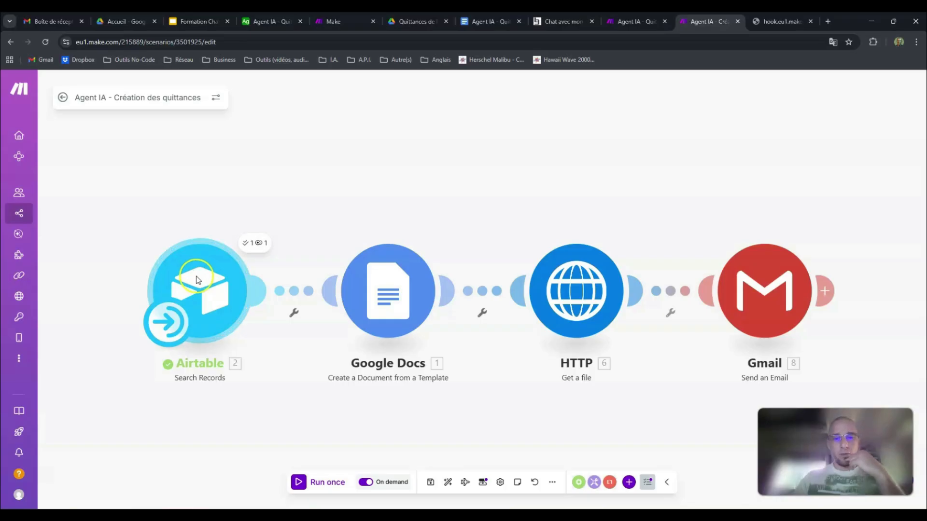
Step: Run only the Search Records module without a filter, and mark both tenant records in the Airtable Locataires table
right_click(202, 288)
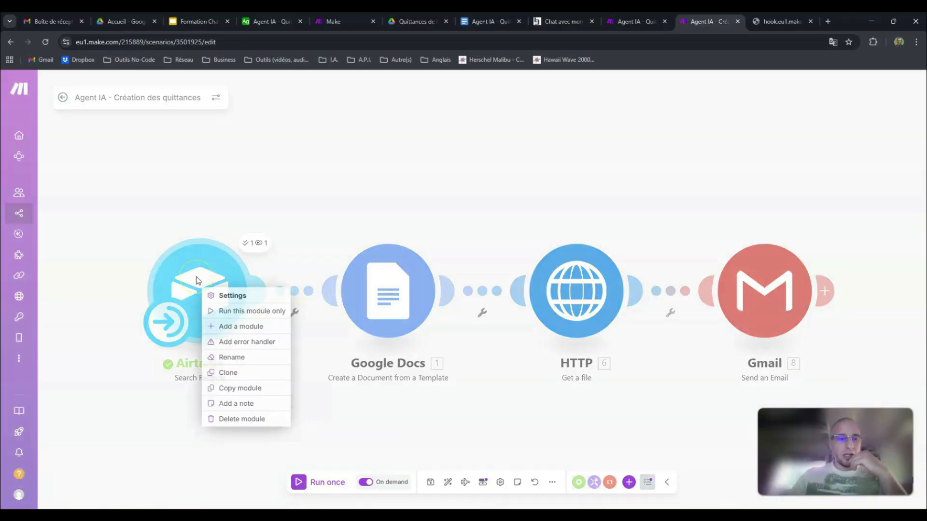
click(245, 315)
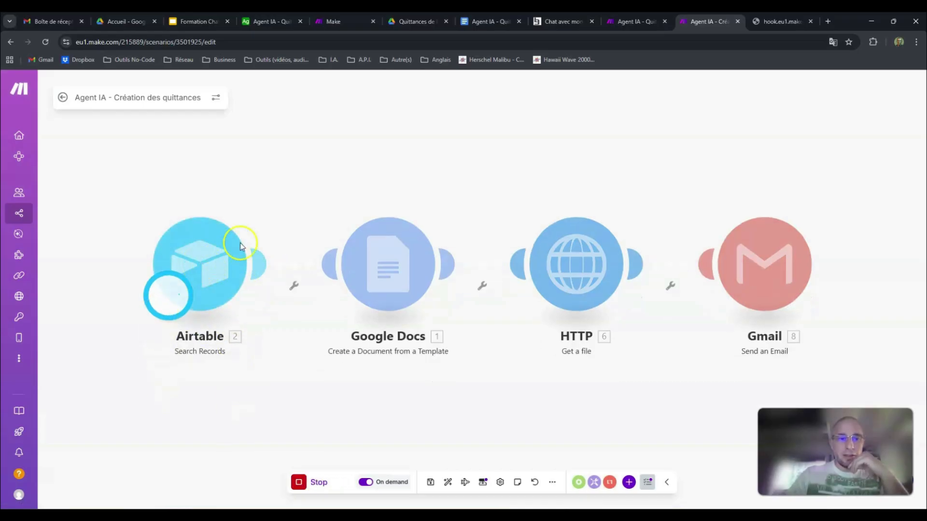
click(289, 25)
click(141, 141)
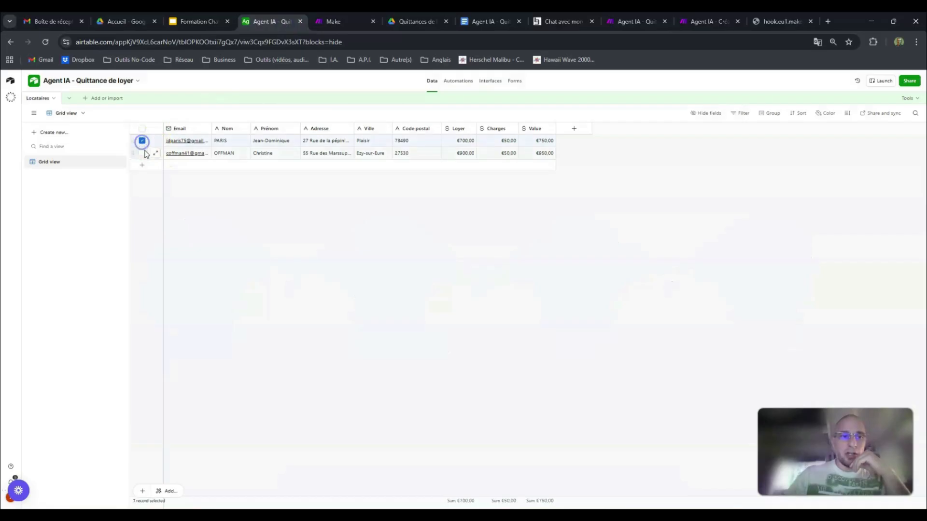
click(142, 153)
click(697, 23)
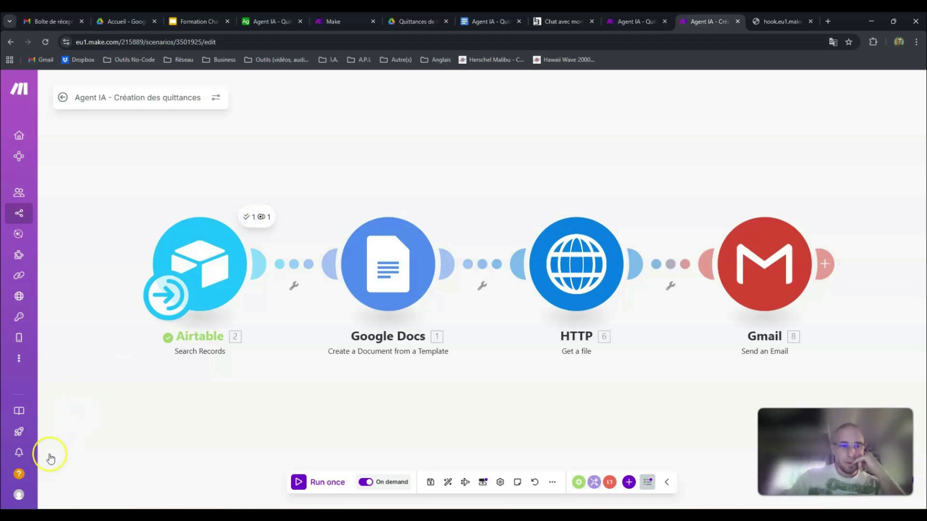
Step: Inspect the Nom values in the Search Records output bundles and compare them with the Airtable records
click(250, 218)
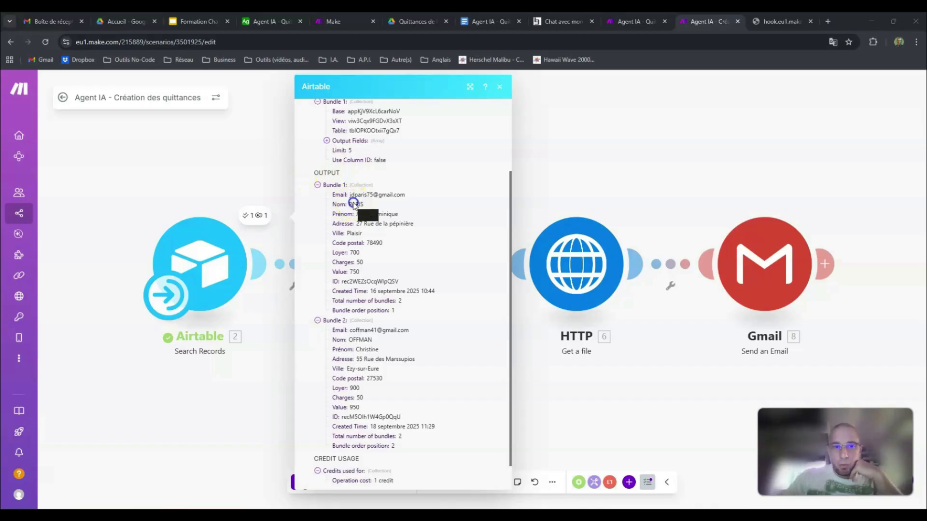
double_click(358, 204)
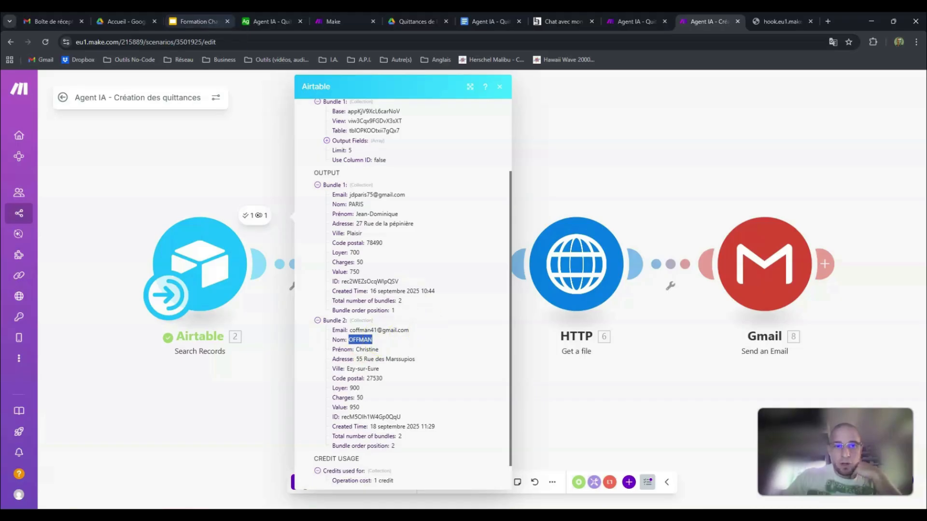
click(271, 21)
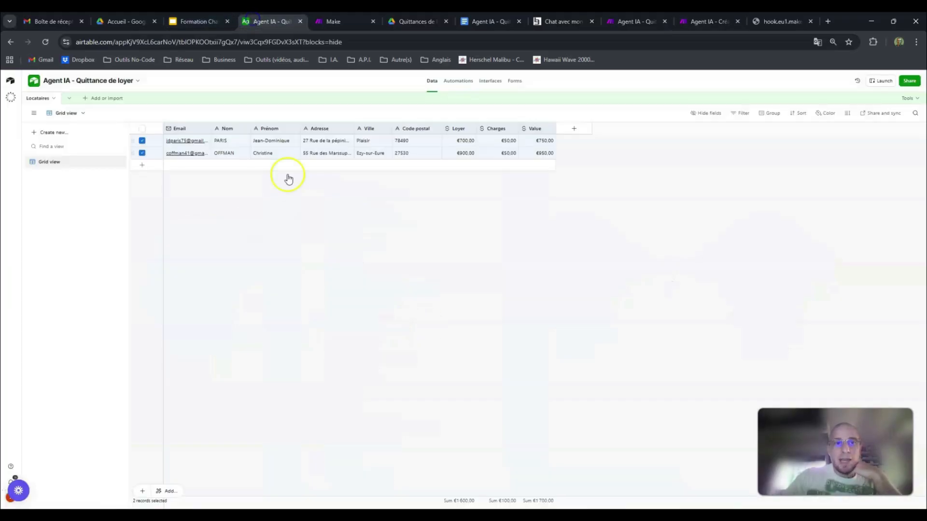
click(677, 19)
Step: Restore the Search Records formula {Nom}='Nom' with the mapped Nom input, save it, and start a run of that module only
click(198, 242)
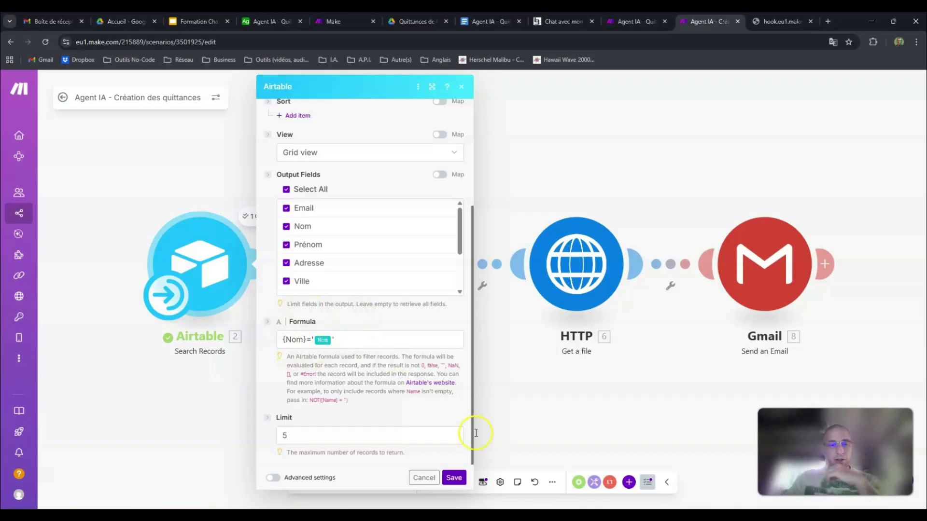
click(453, 477)
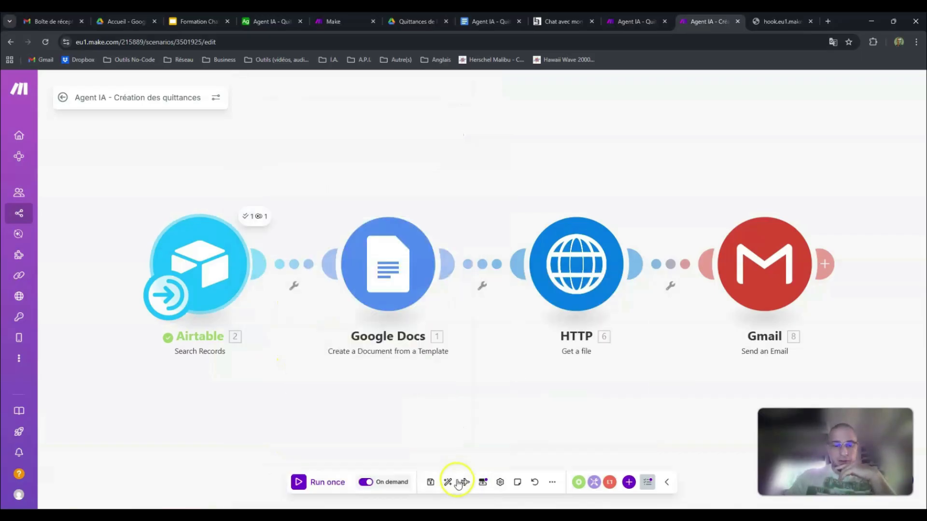
right_click(204, 261)
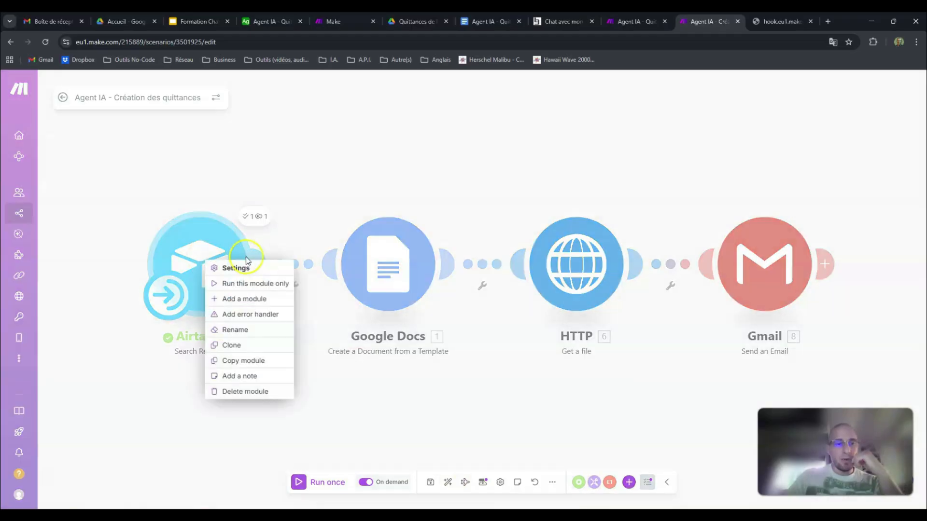
click(256, 286)
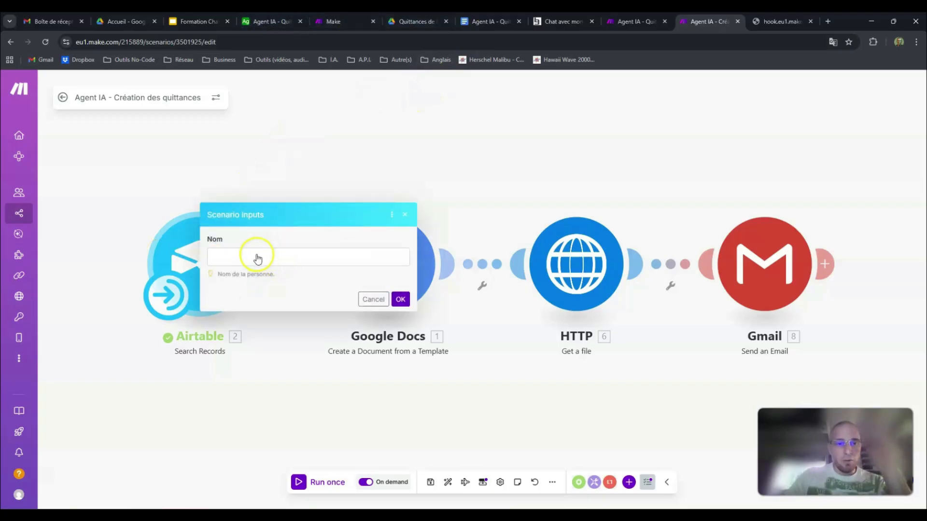
Step: Look up the second tenant's surname in Airtable, enter it as the Nom scenario input and run the module
click(253, 258)
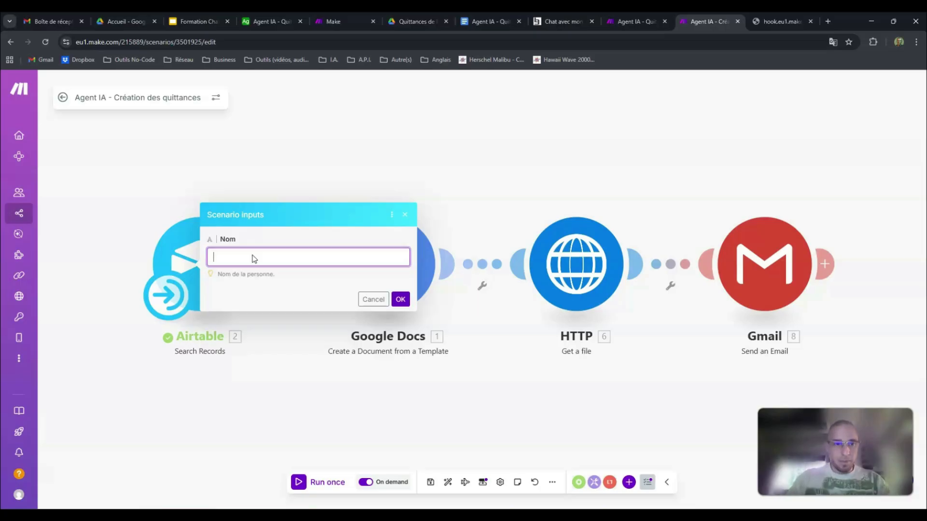
click(271, 20)
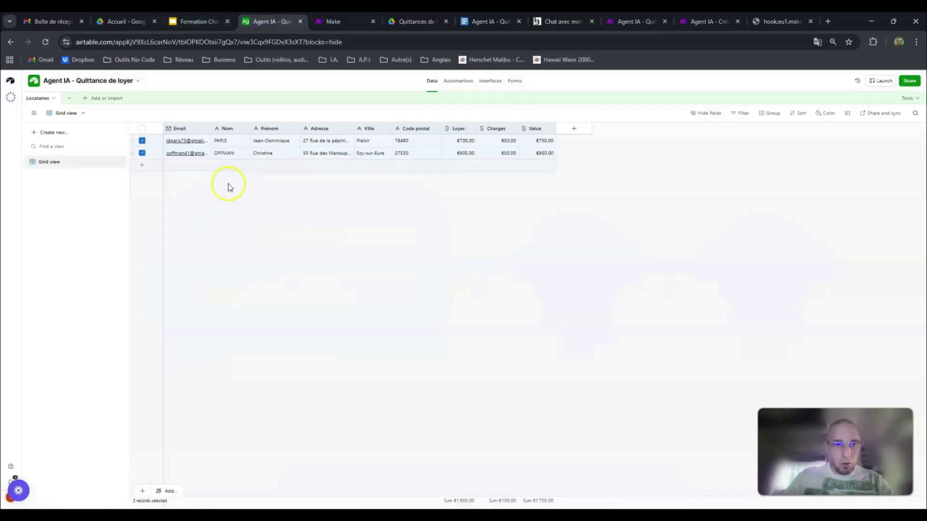
click(229, 188)
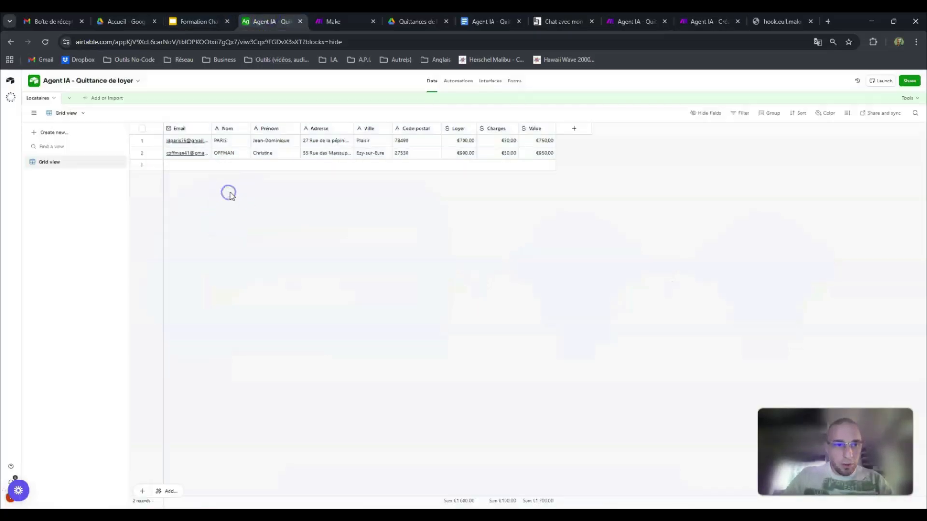
click(709, 25)
click(279, 256)
text(OFFMAN)
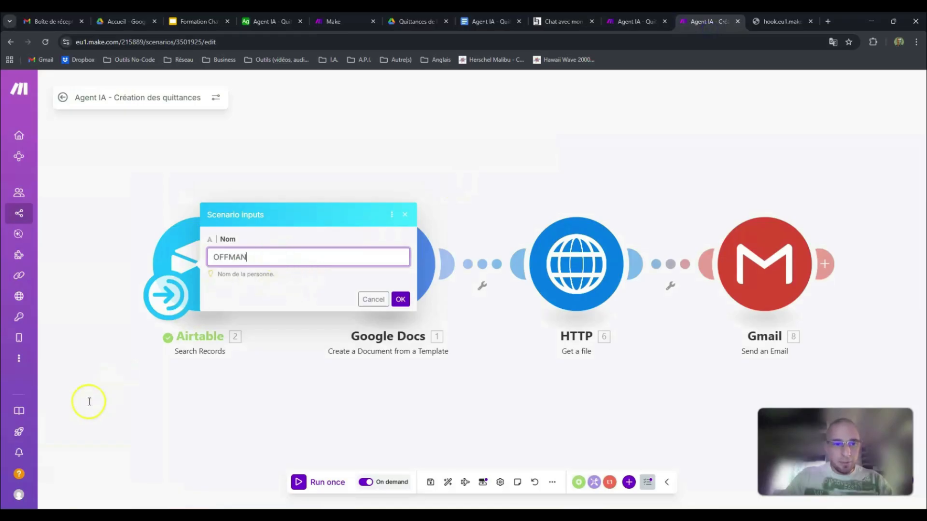
click(400, 300)
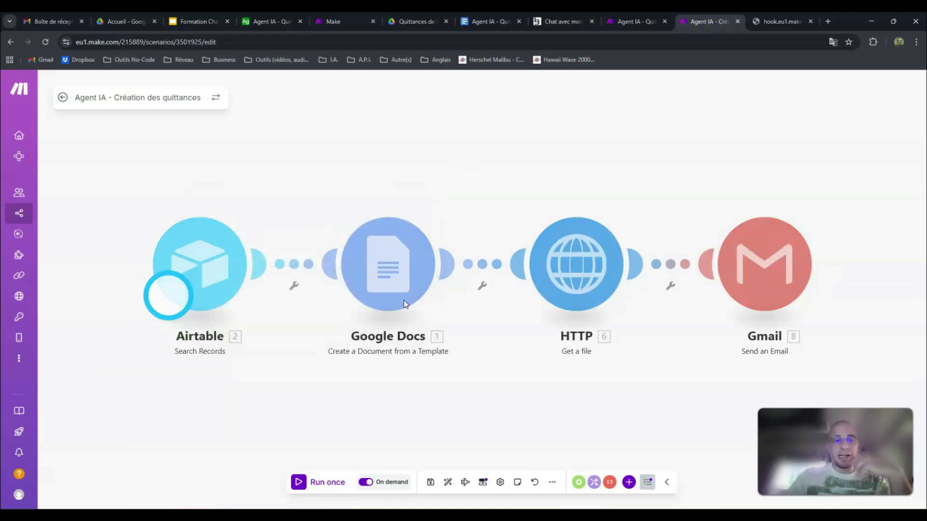
Step: Compare the second tenant's Airtable record with the Search Records output, highlight the returned Nom, and close the output
click(271, 23)
click(141, 152)
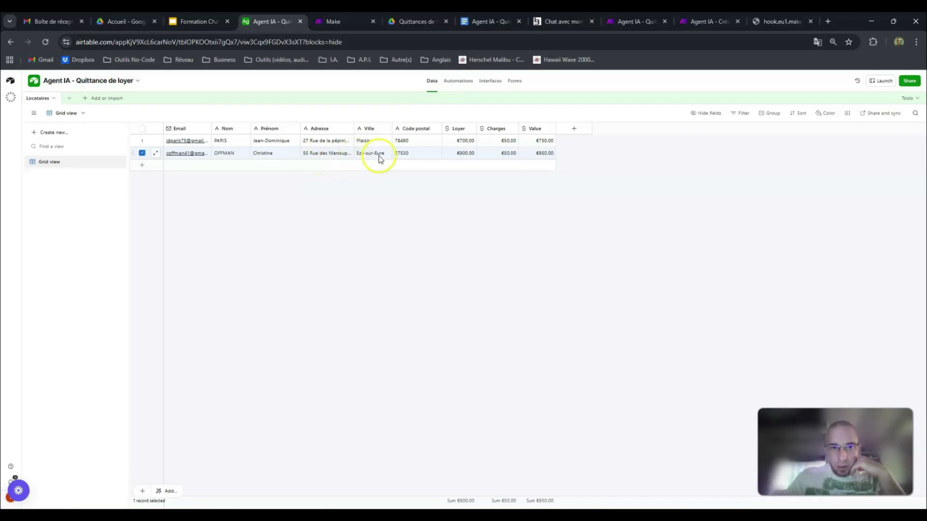
click(707, 22)
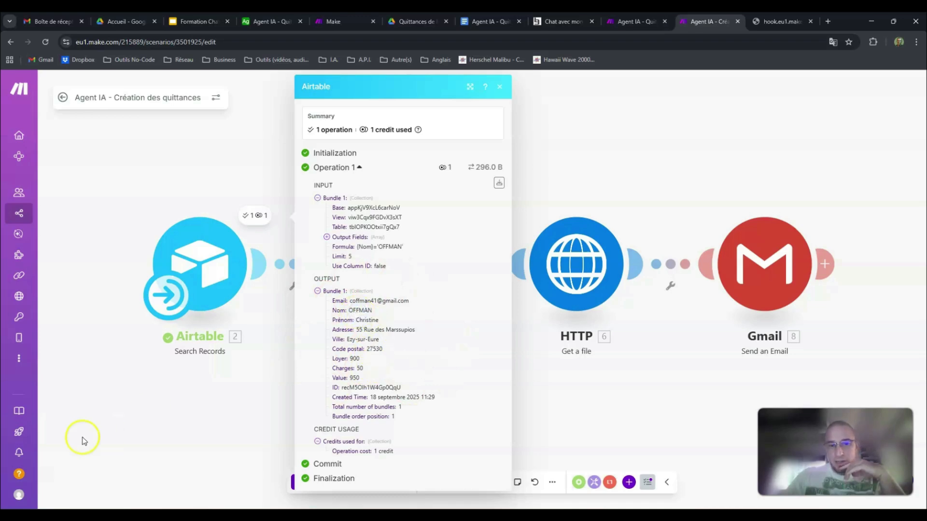
double_click(361, 310)
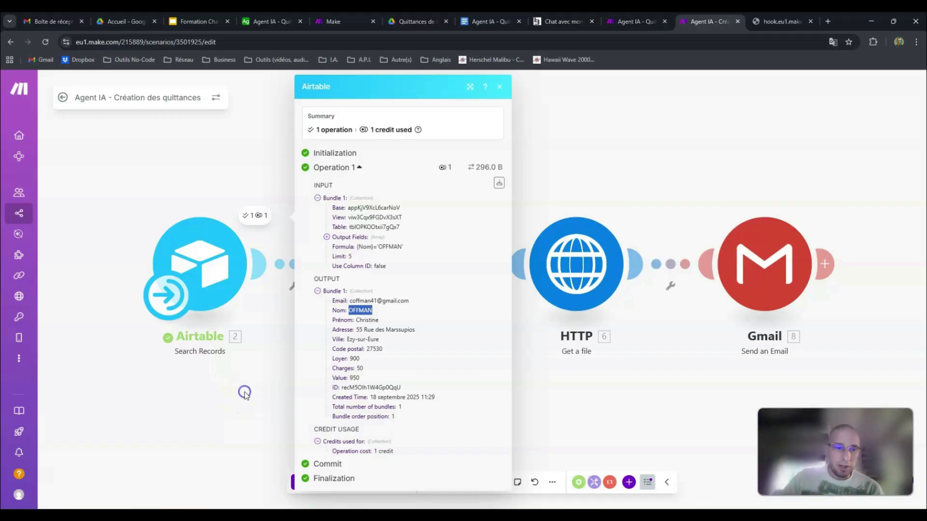
click(245, 393)
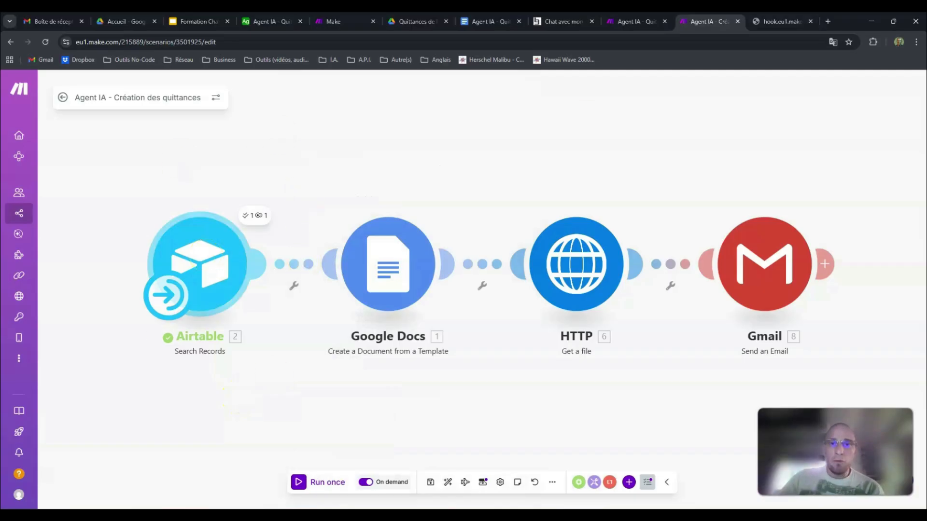
Step: Review the agent's chat page and the recipient question in its system prompt, and return to the receipt creation scenario
click(555, 22)
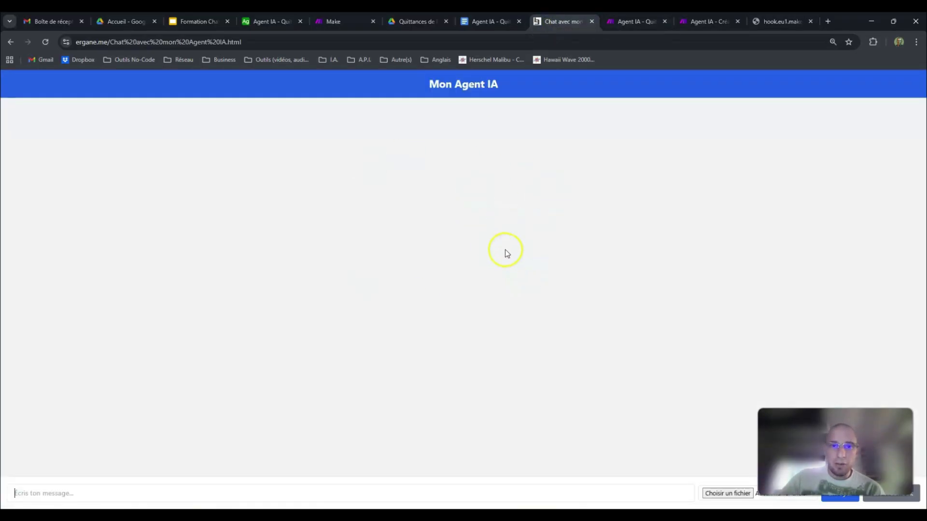
click(347, 21)
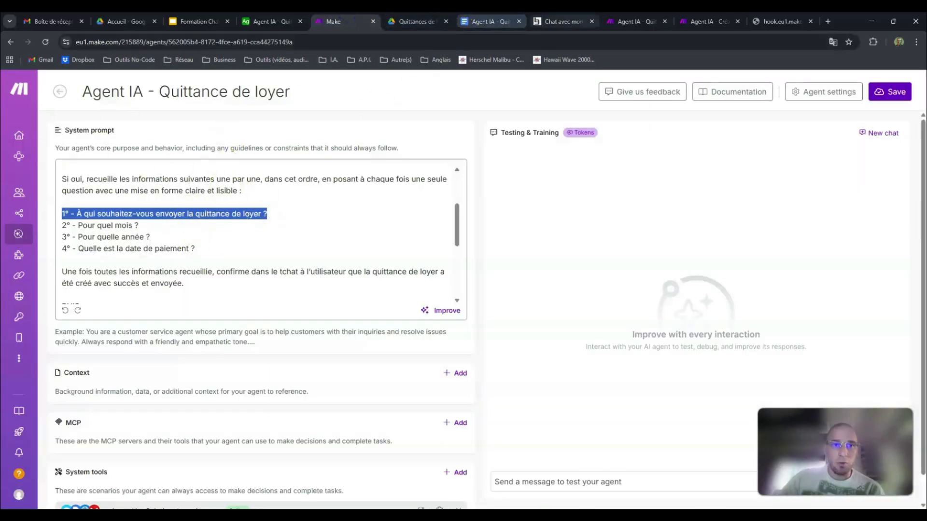
click(555, 21)
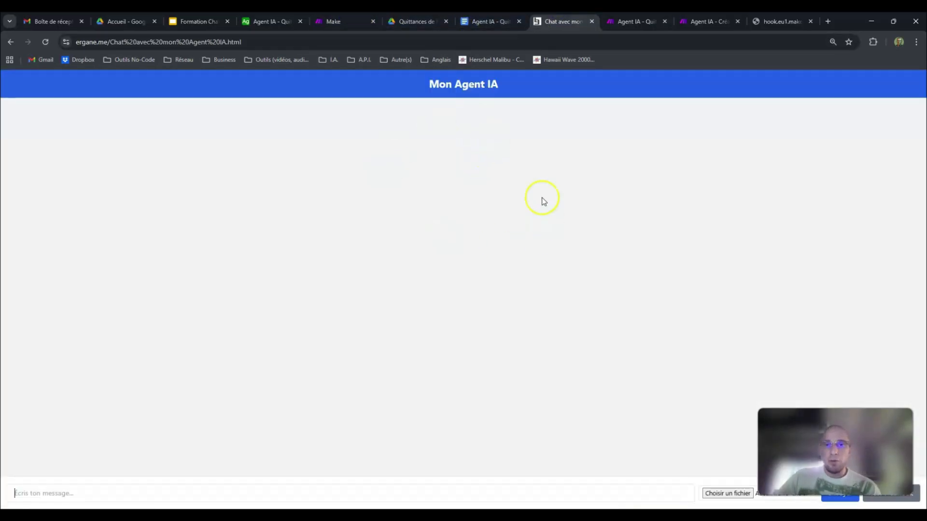
click(708, 21)
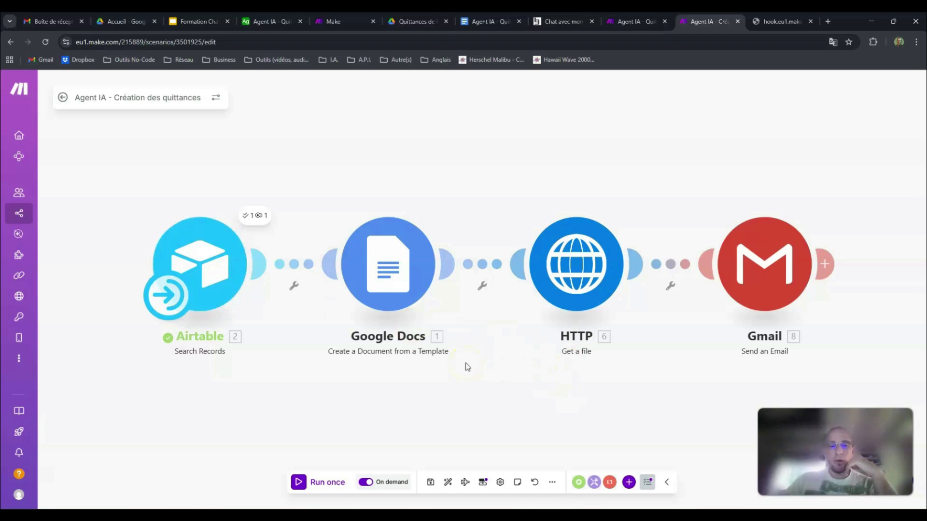
Step: Add an empty module above the scenario and browse the Google Docs modules for Create a Document from a Template
click(379, 116)
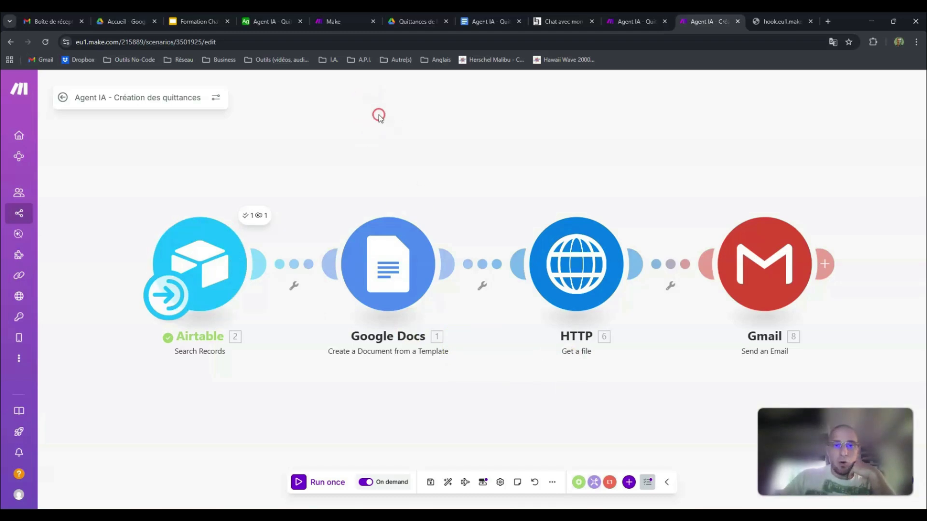
right_click(414, 142)
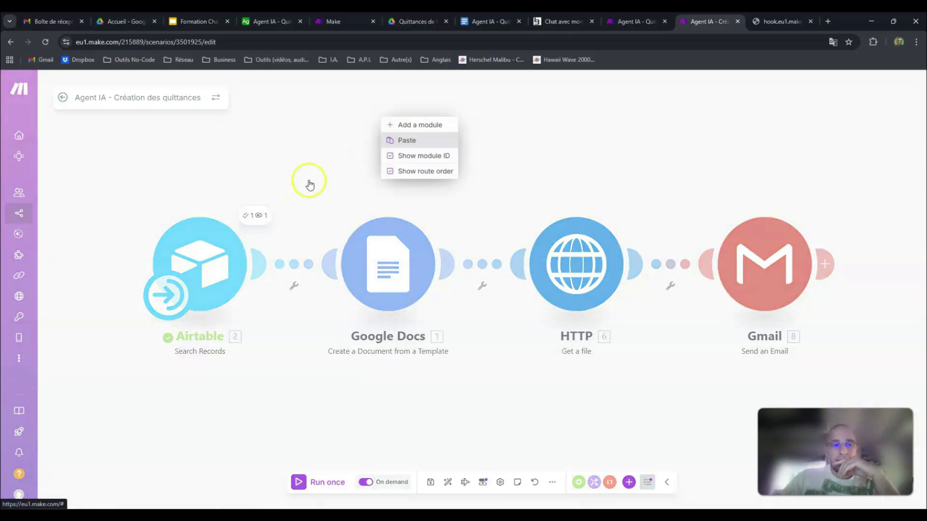
click(411, 126)
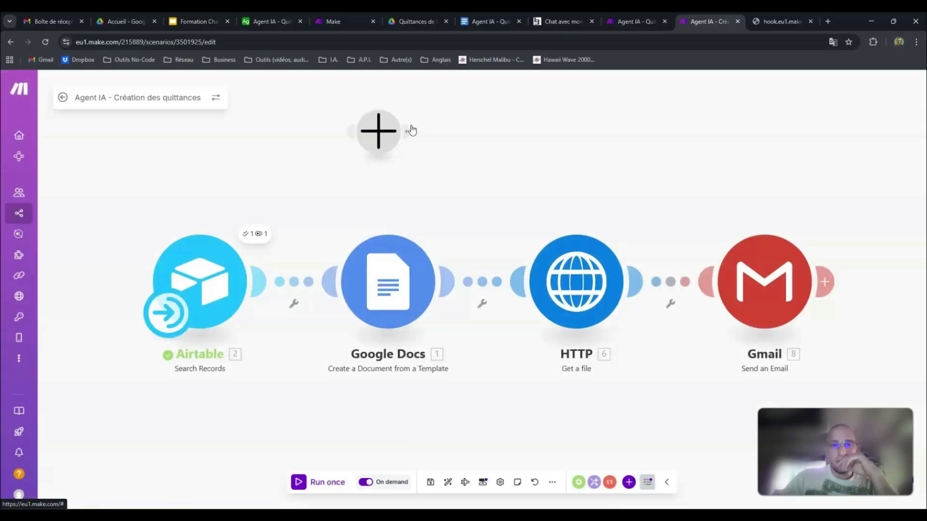
click(405, 139)
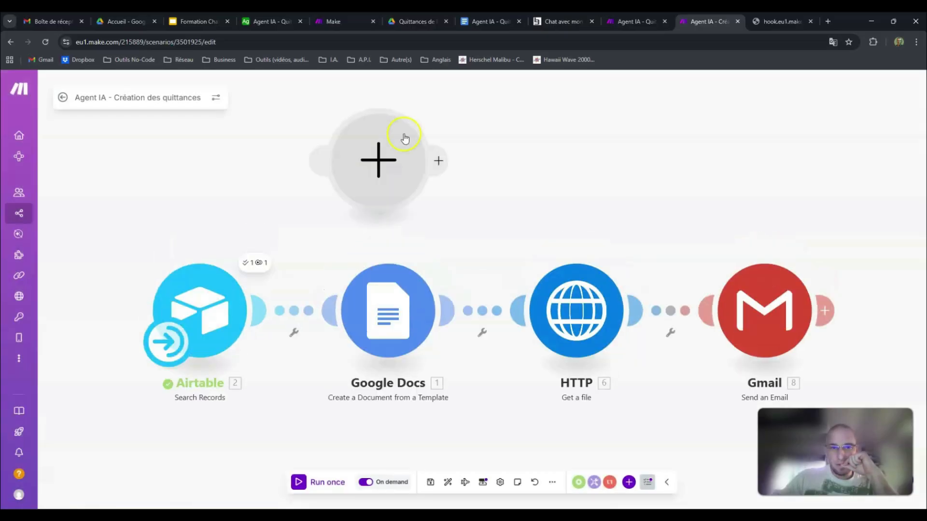
click(381, 160)
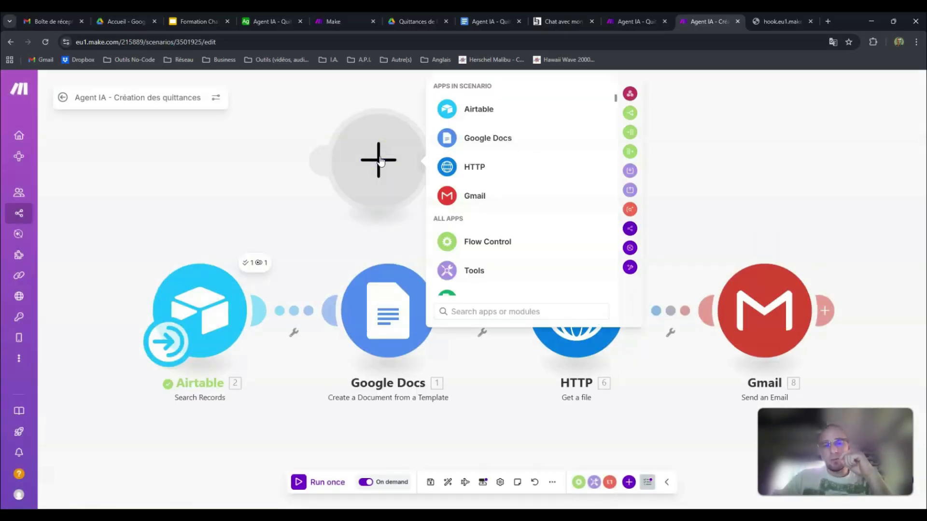
click(476, 138)
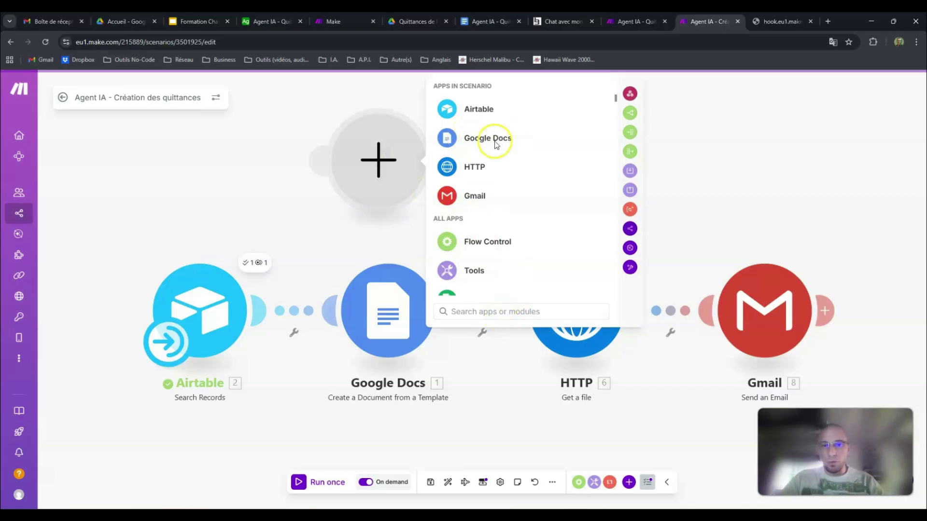
click(482, 313)
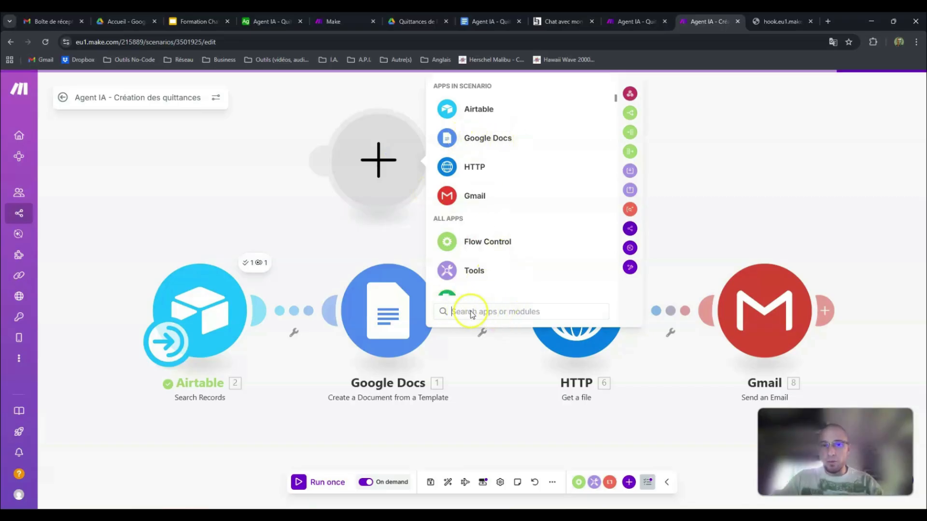
click(478, 139)
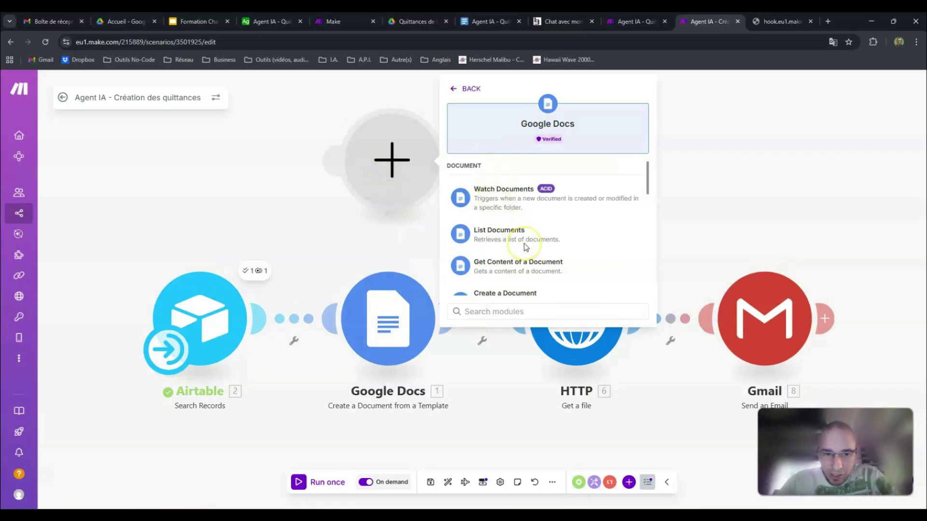
scroll(526, 247, down, 2)
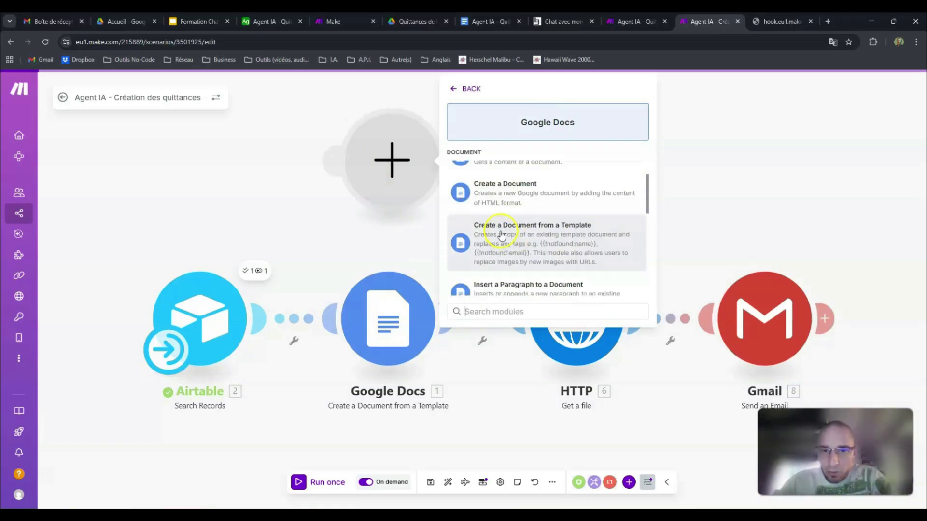
scroll(502, 238, down, 1)
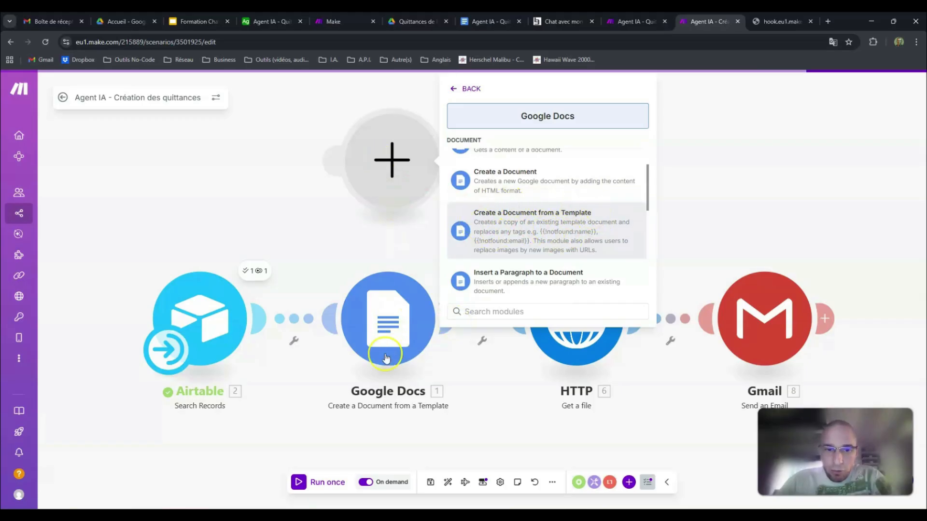
Step: Delete the empty module placed above the scenario
click(367, 190)
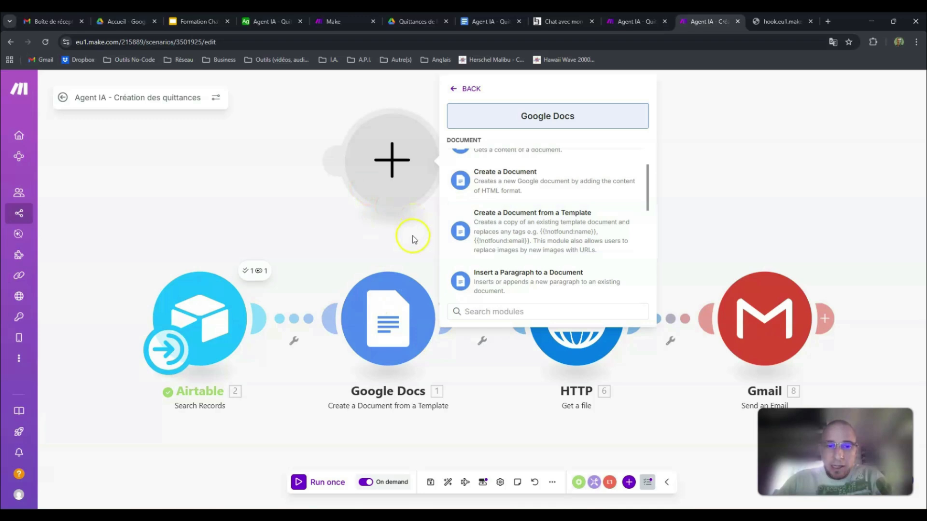
right_click(393, 169)
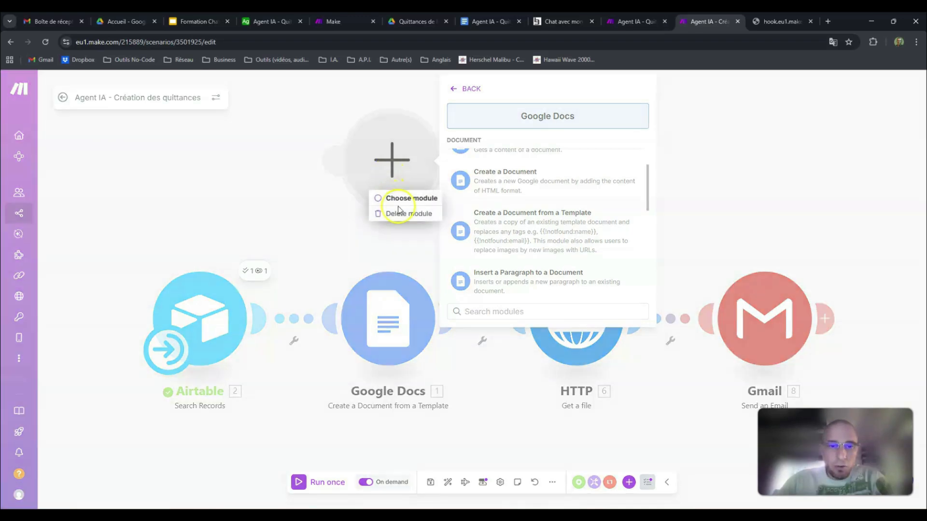
key(Escape)
Step: Open the existing Google Docs module's settings and compare its Document ID path with the Quittances de loyer folder in Google Drive
click(391, 309)
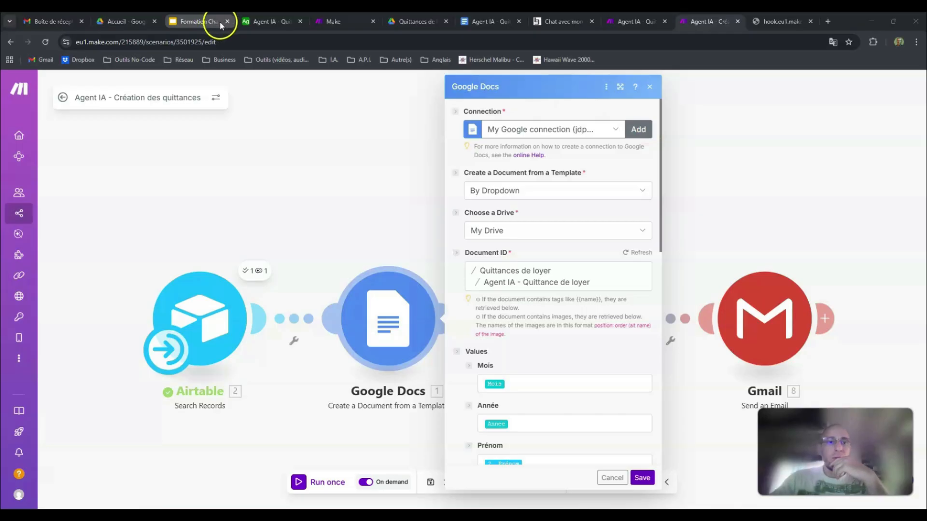
click(427, 22)
click(697, 25)
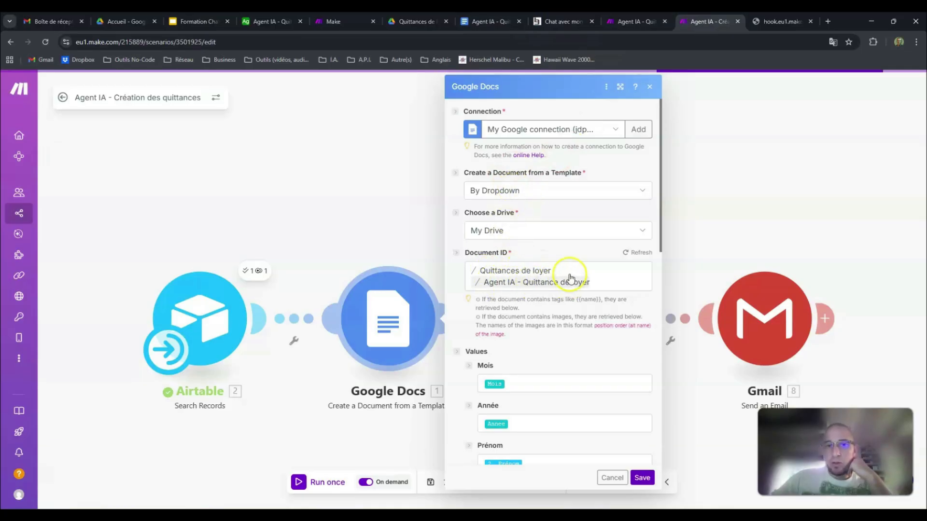
click(414, 23)
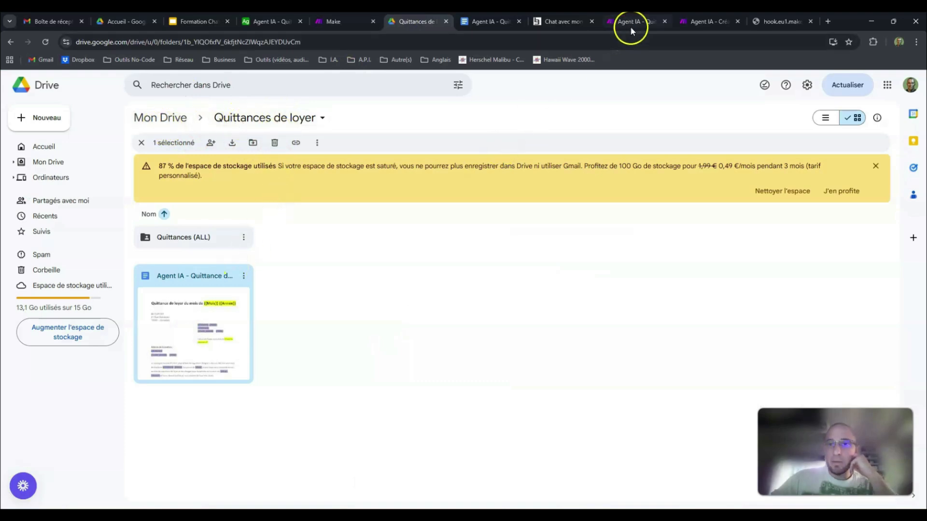
click(696, 23)
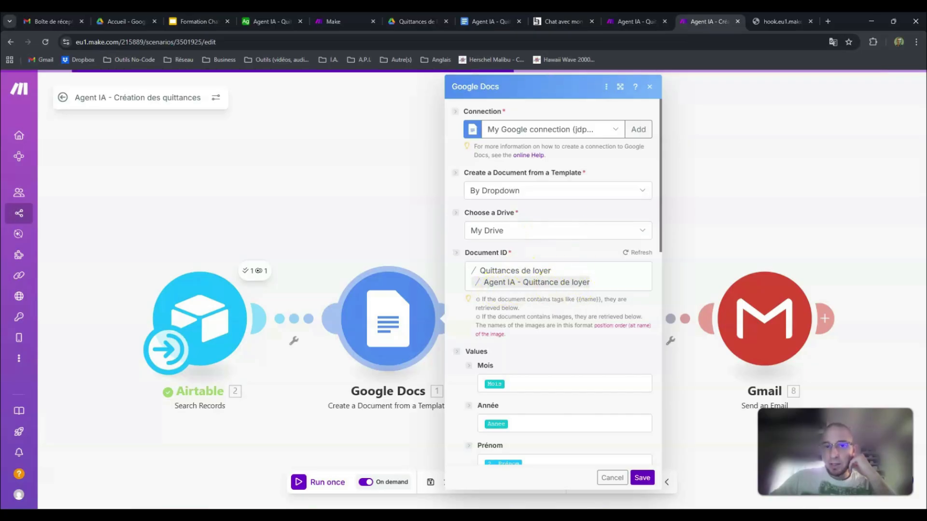
Step: View the Agent IA - Quittance de loyer template, close it, and return to the Google Docs module's Values section
click(481, 22)
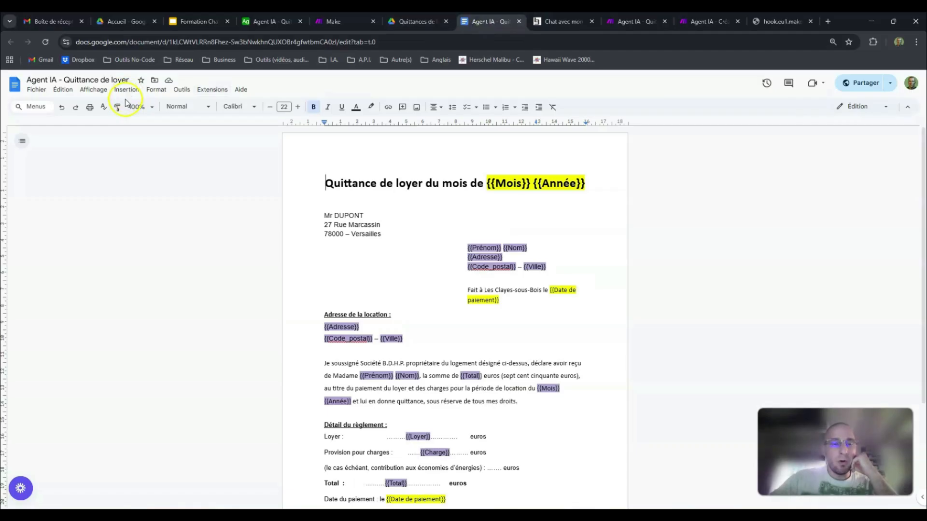
click(520, 23)
click(633, 19)
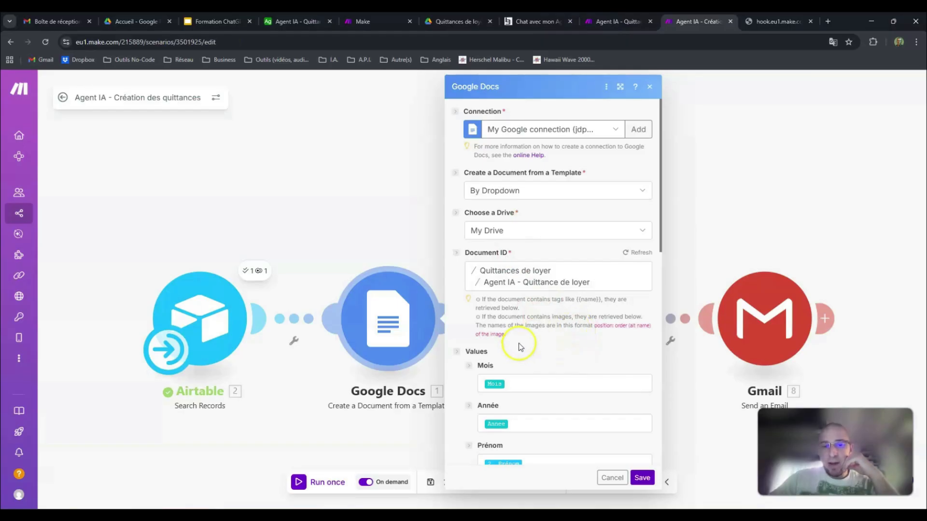
scroll(520, 362, down, 3)
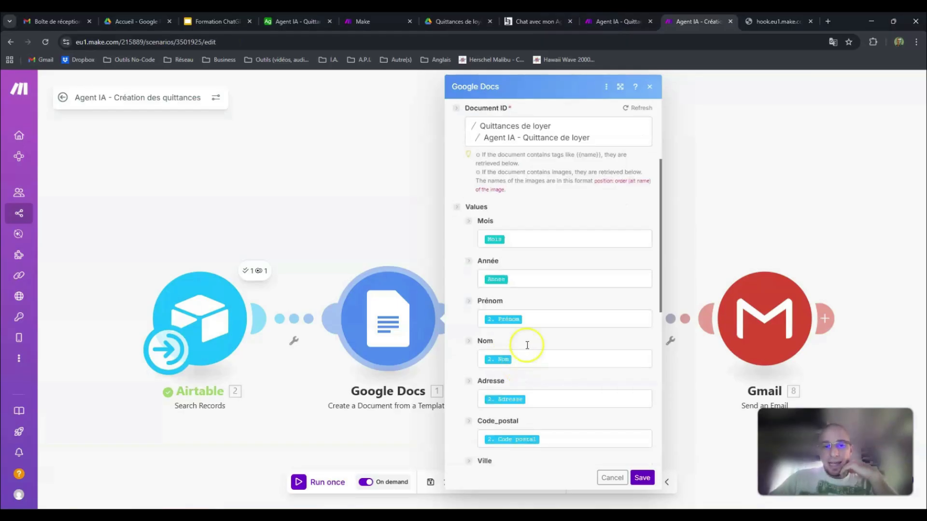
Step: Reopen the receipt template from the Drive folder and compare its {{Mois}}, {{Année}} and tenant tags with the module's Values fields
click(471, 20)
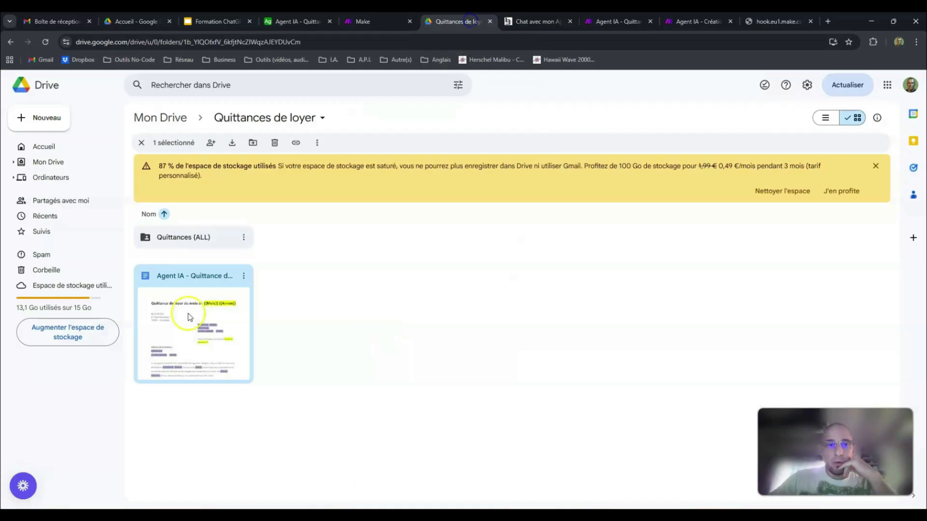
double_click(192, 320)
click(220, 310)
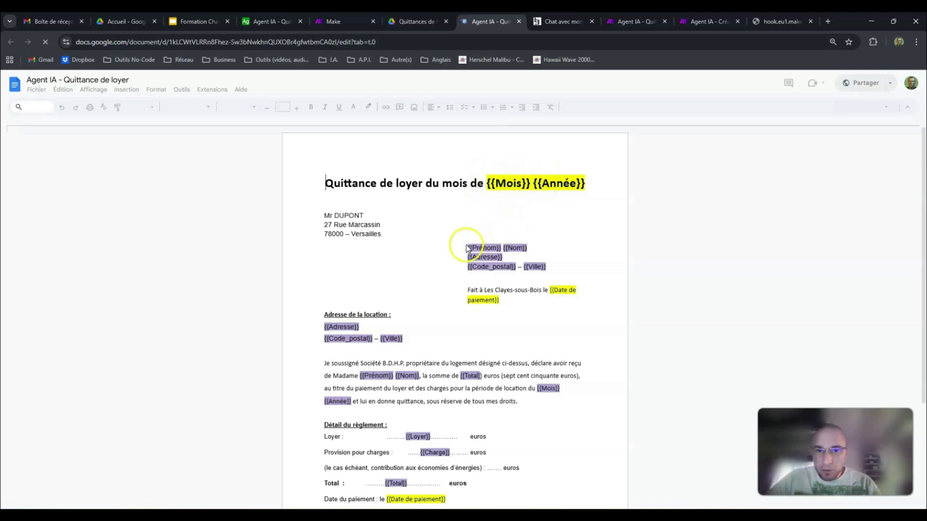
click(696, 22)
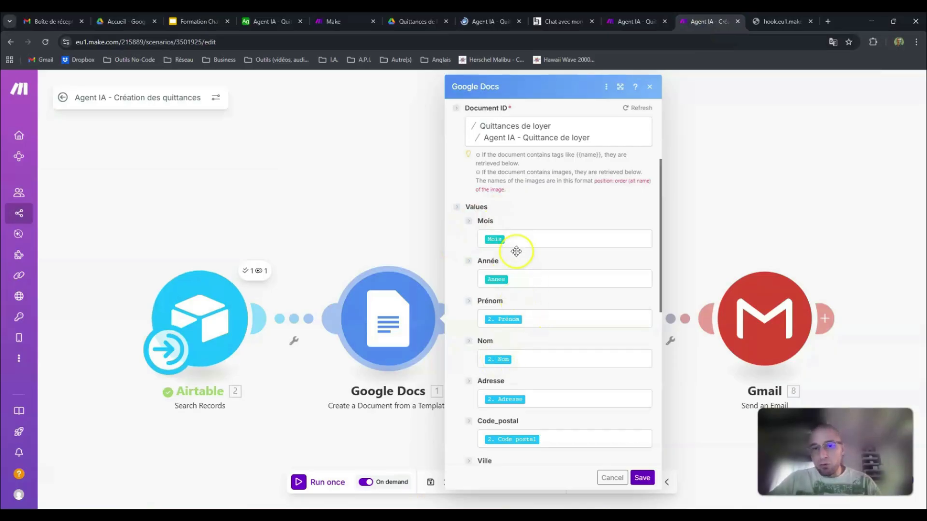
click(490, 23)
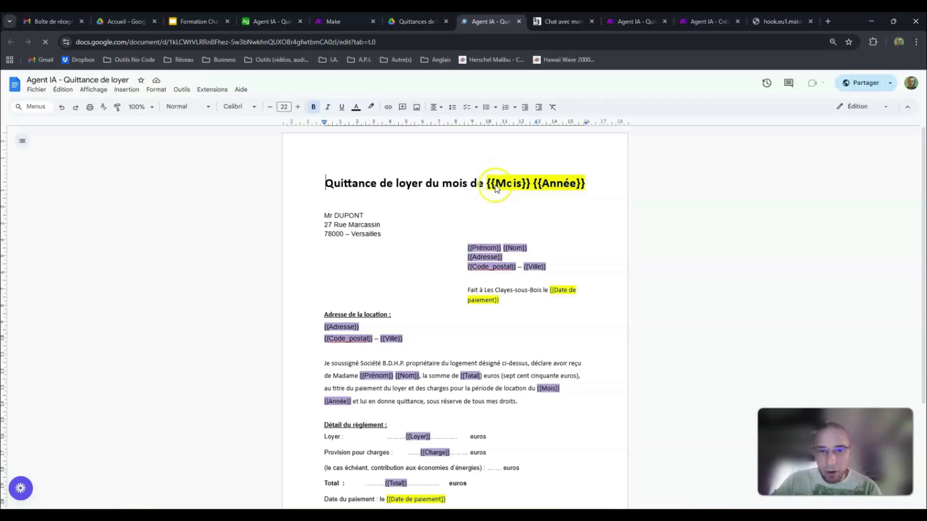
click(695, 21)
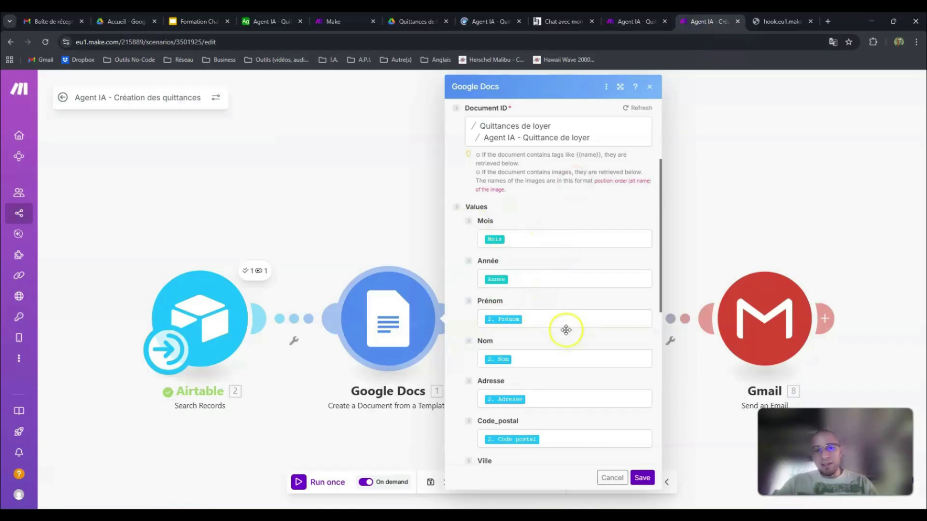
Step: Review the remaining value mappings from Nom to Charge and compare them with the tenant columns in Airtable
scroll(566, 330, down, 5)
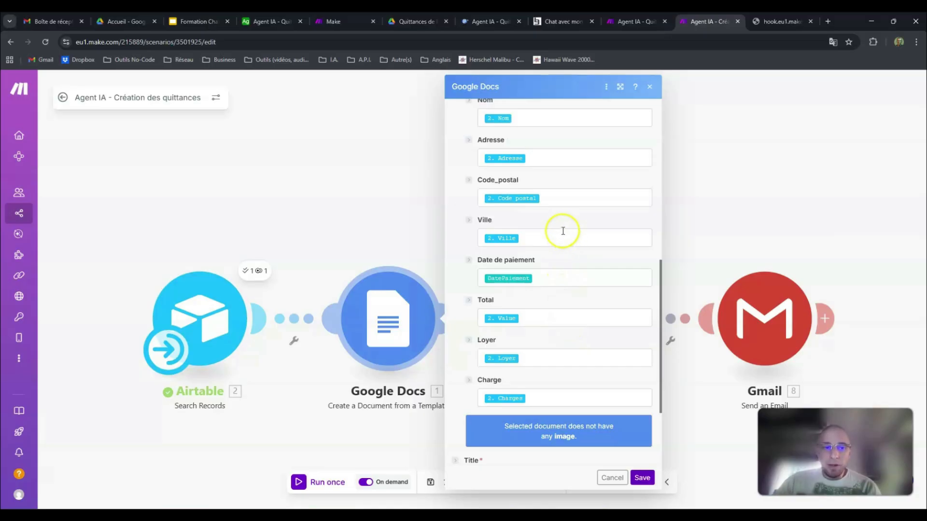
click(550, 119)
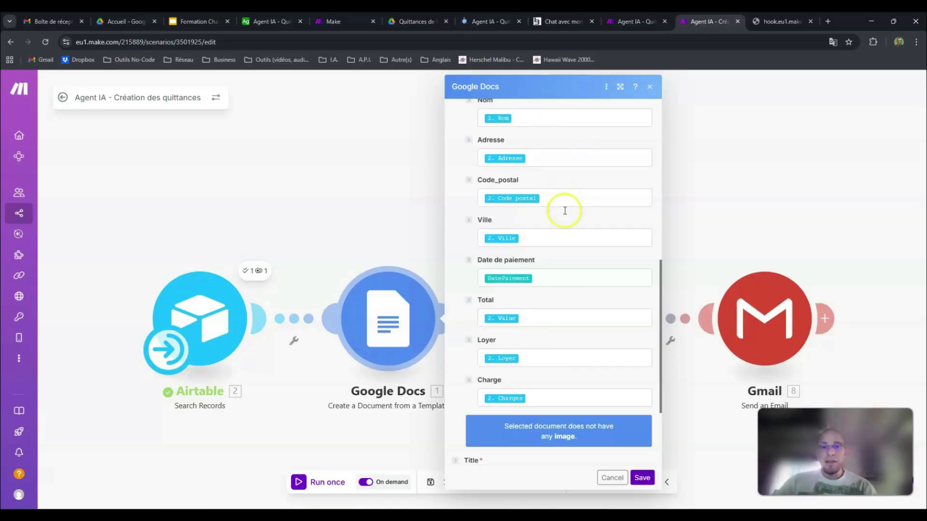
click(264, 20)
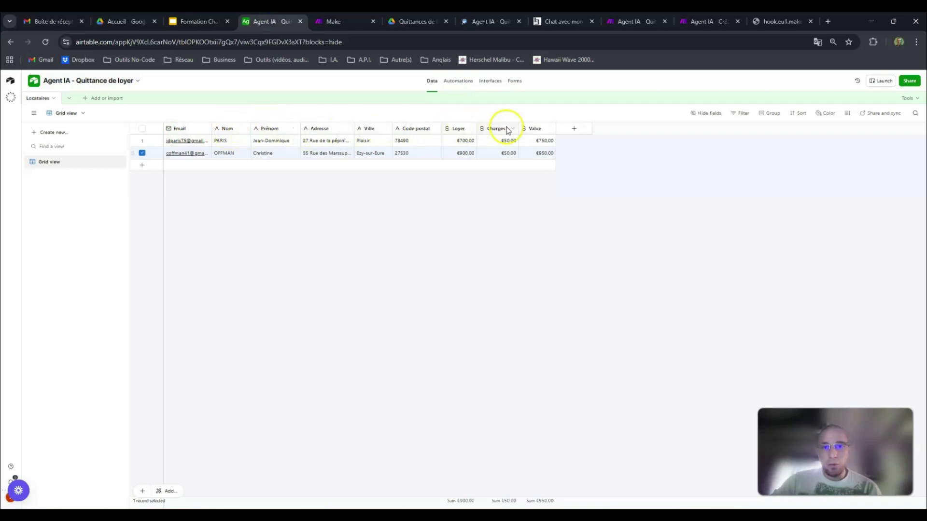
click(690, 20)
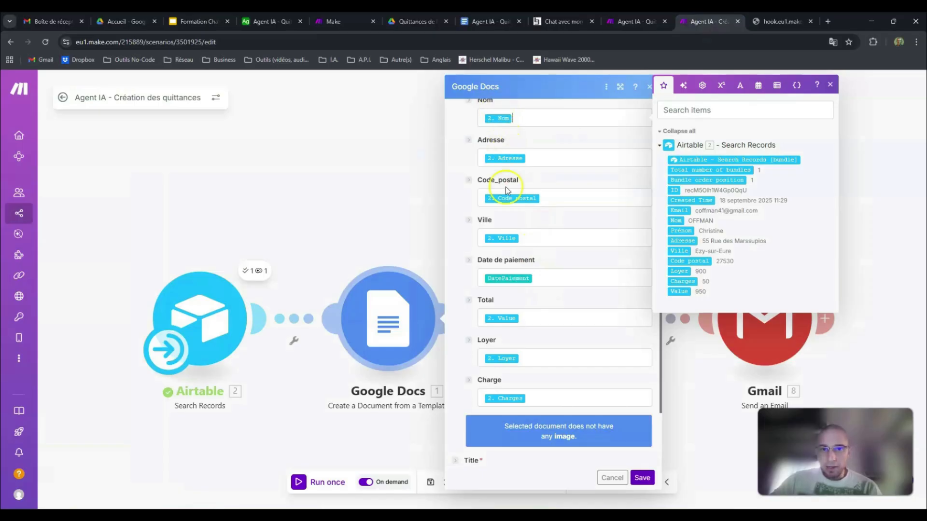
click(494, 341)
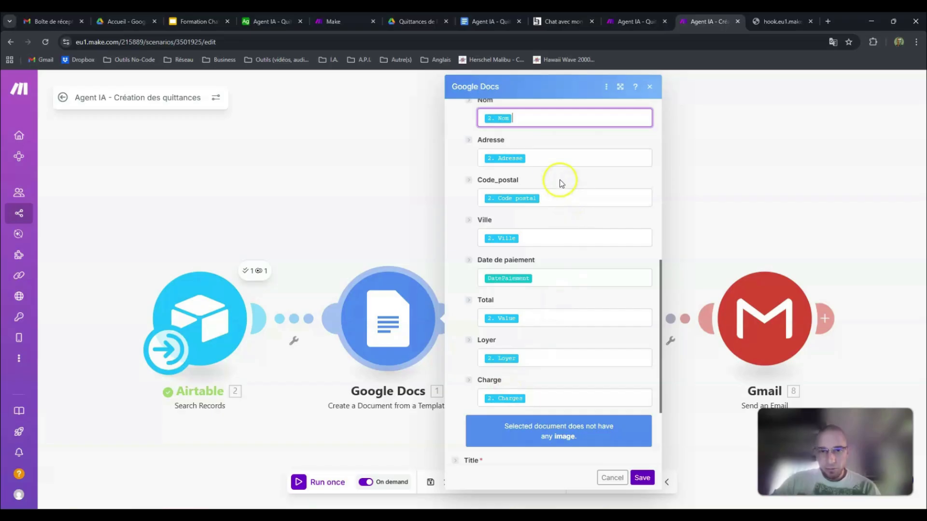
Step: Inspect the Prénom mapping and the Airtable Search Records fields available for the template values
scroll(560, 182, up, 5)
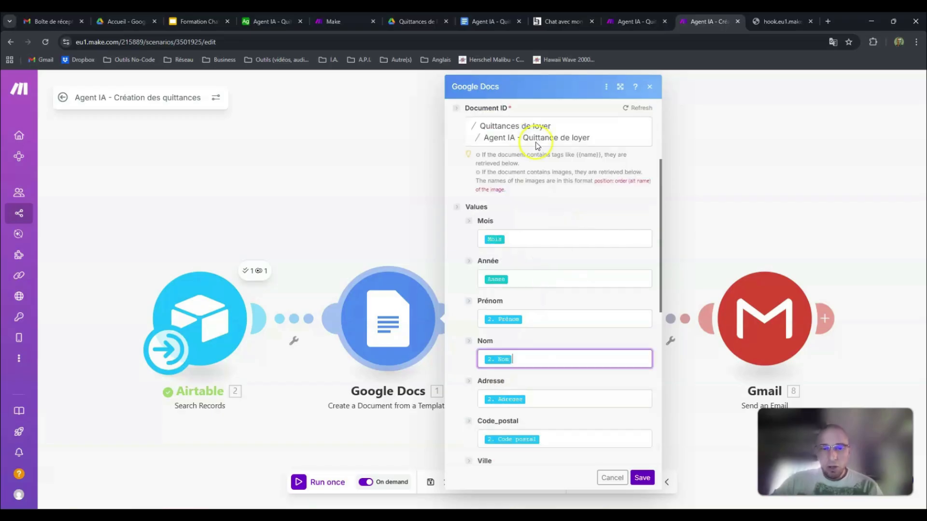
click(539, 320)
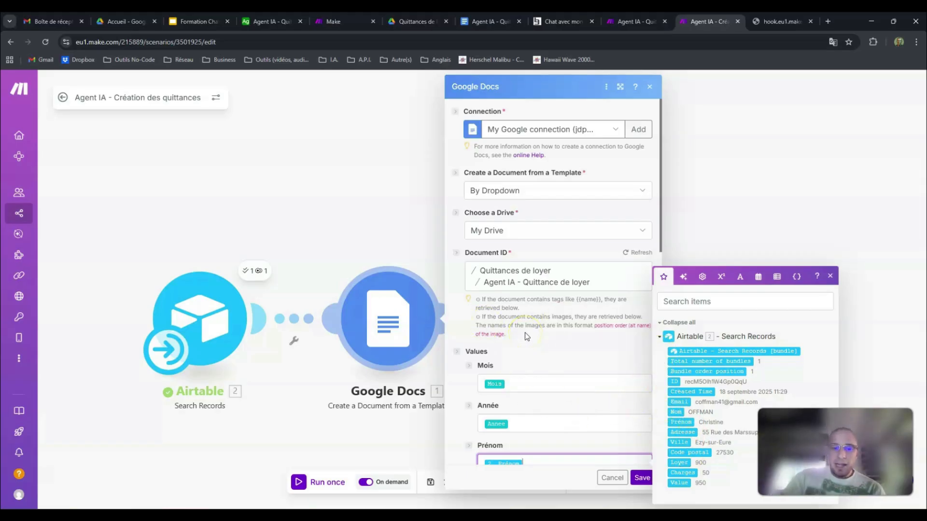
scroll(527, 336, down, 3)
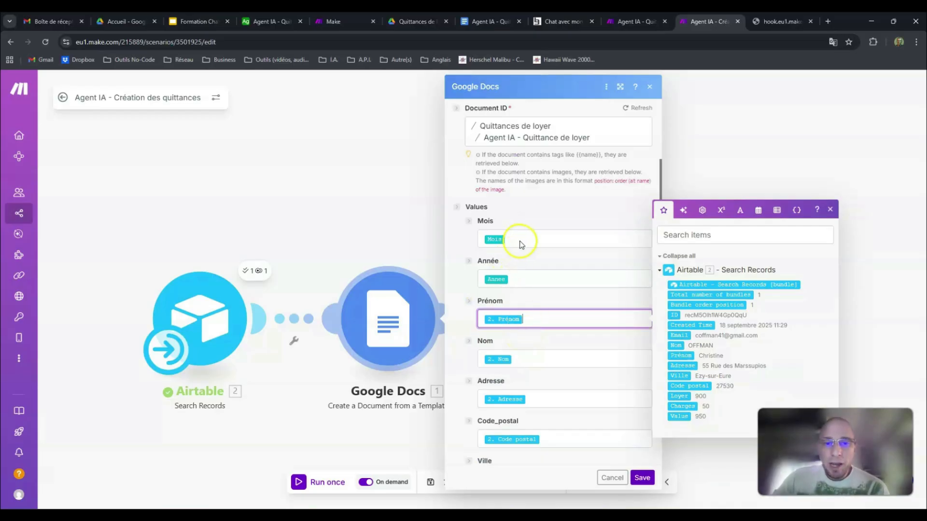
Step: Check the month, year and payment date questions in the agent's system prompt, and return to the Google Docs value mappings
click(338, 22)
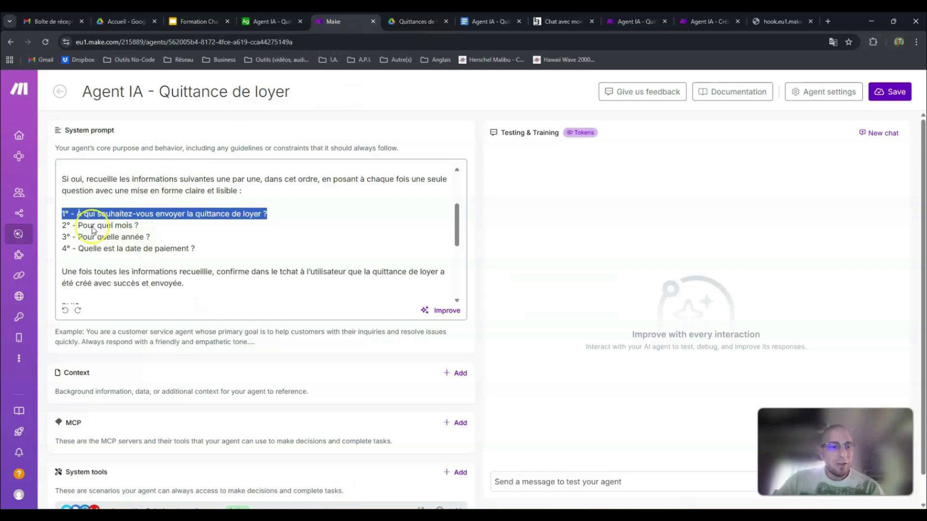
click(63, 225)
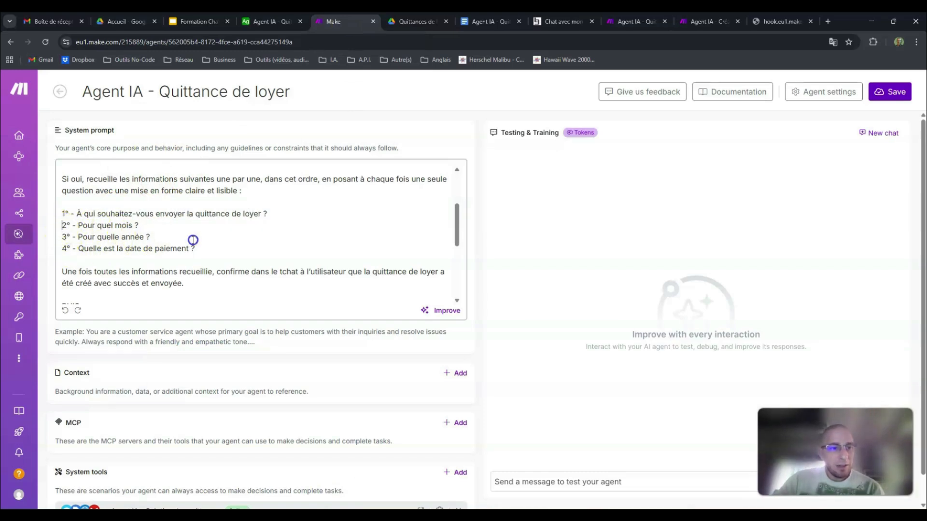
click(697, 27)
click(517, 318)
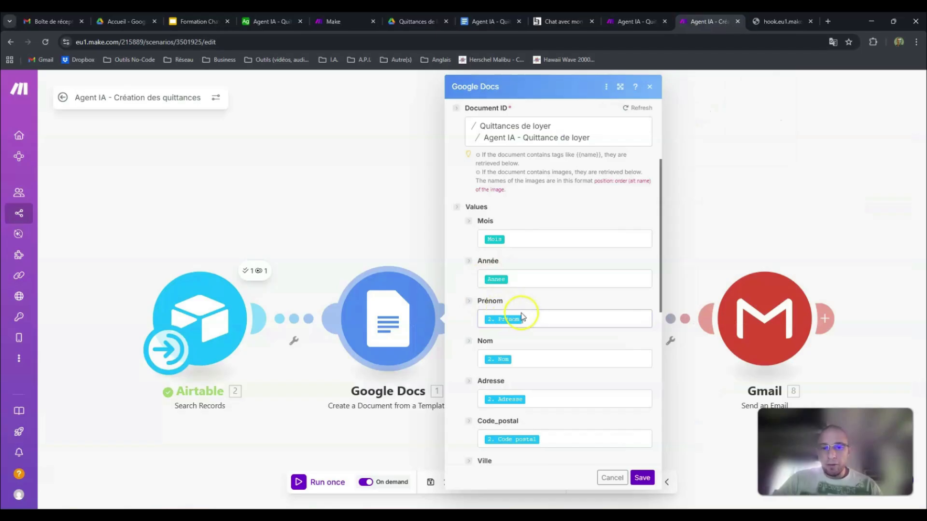
Step: Compare the Mois, Année and Prénom mappings in the Google Docs module with the questions in the agent's system prompt
click(484, 325)
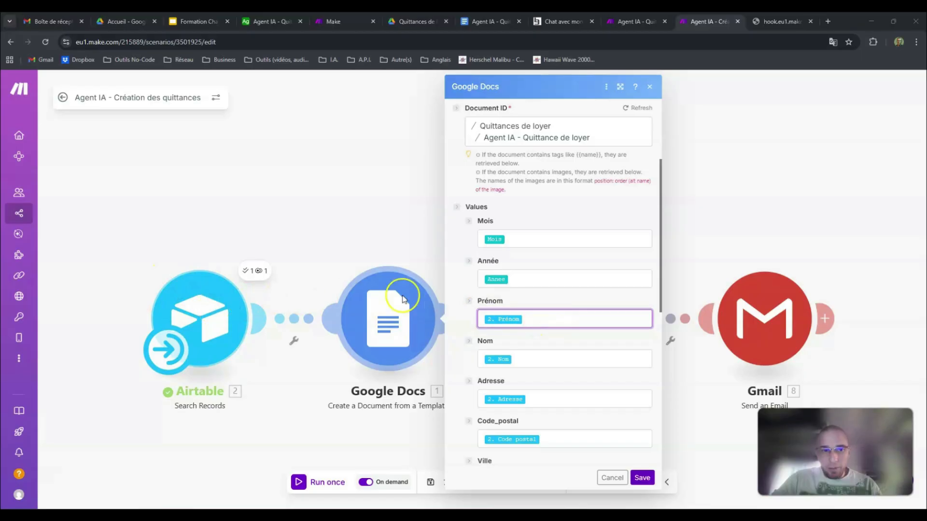
click(517, 240)
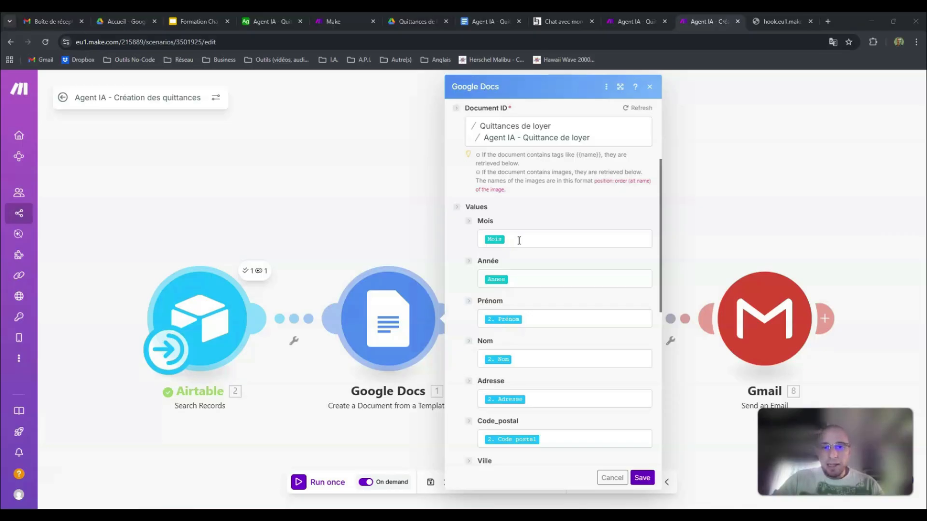
click(333, 21)
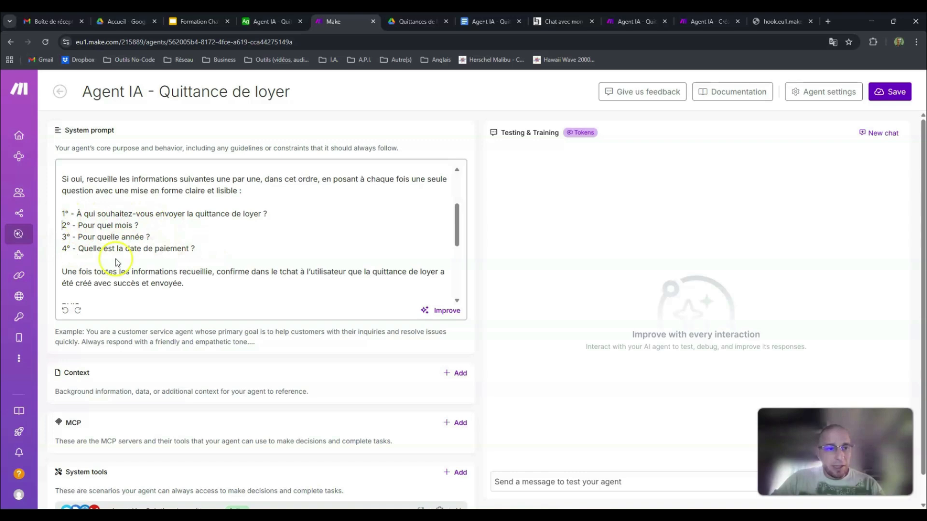
click(697, 19)
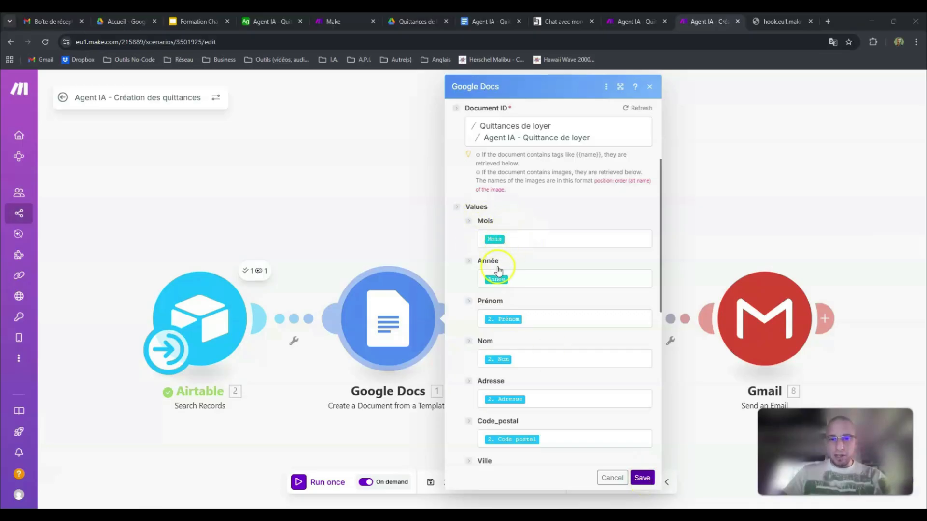
Step: Check the mappings from Prénom to Charge, including Date de paiement, and save the Google Docs module
scroll(540, 271, down, 4)
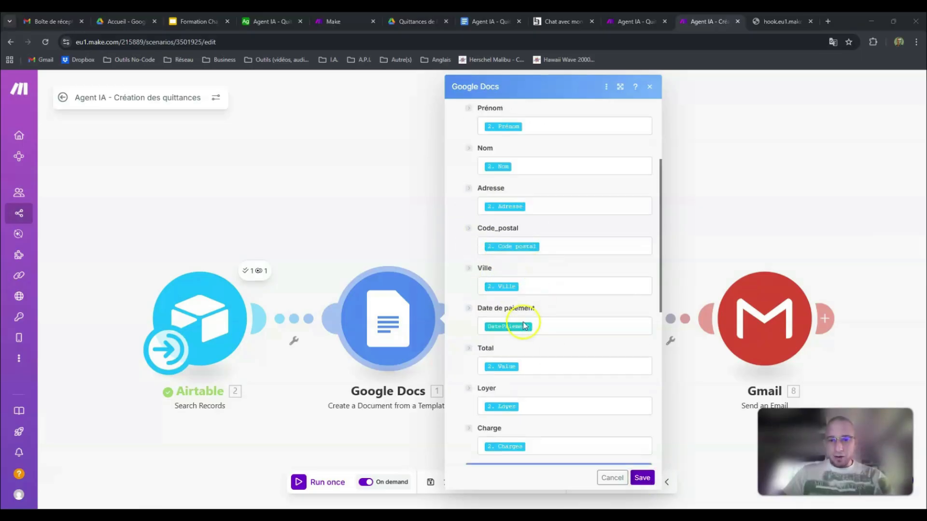
click(642, 478)
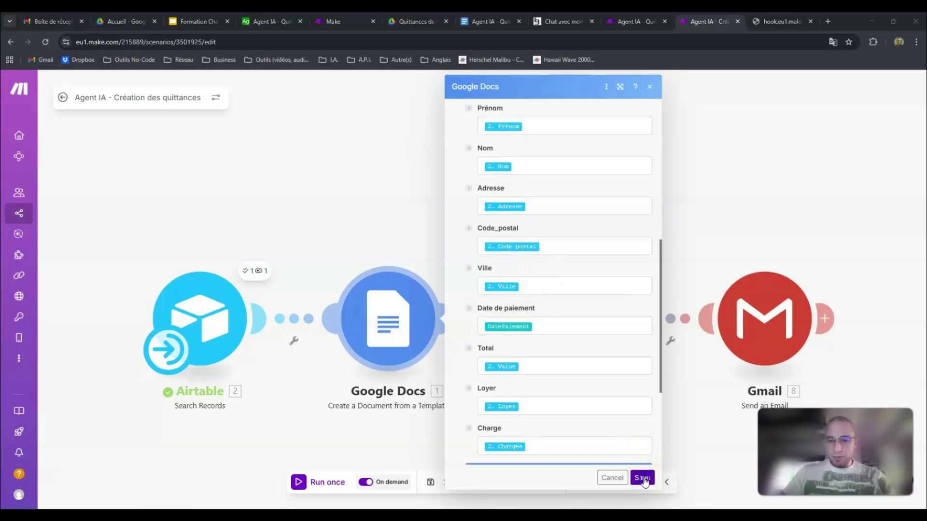
click(642, 478)
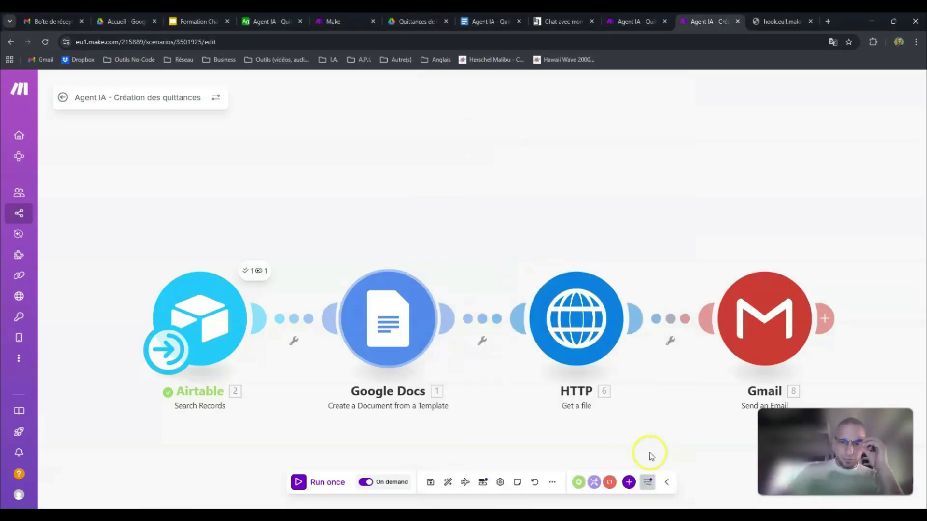
Step: Examine the scenario's input and output structures and compare the inputs with the questions in the agent's system prompt
click(483, 482)
click(490, 311)
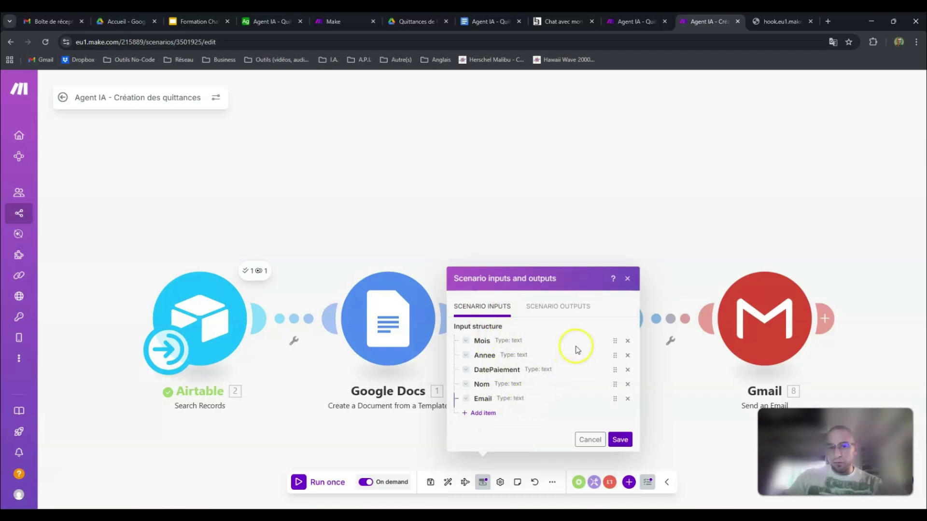
click(560, 307)
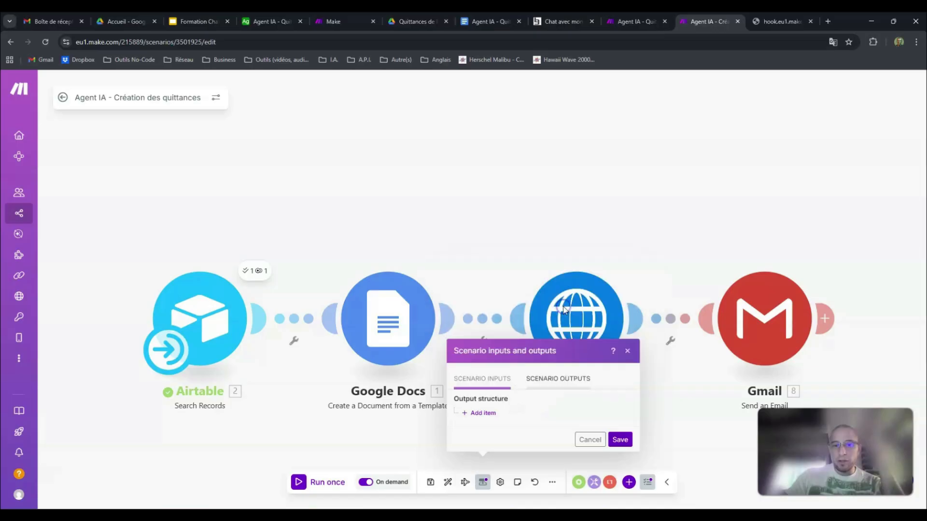
click(490, 382)
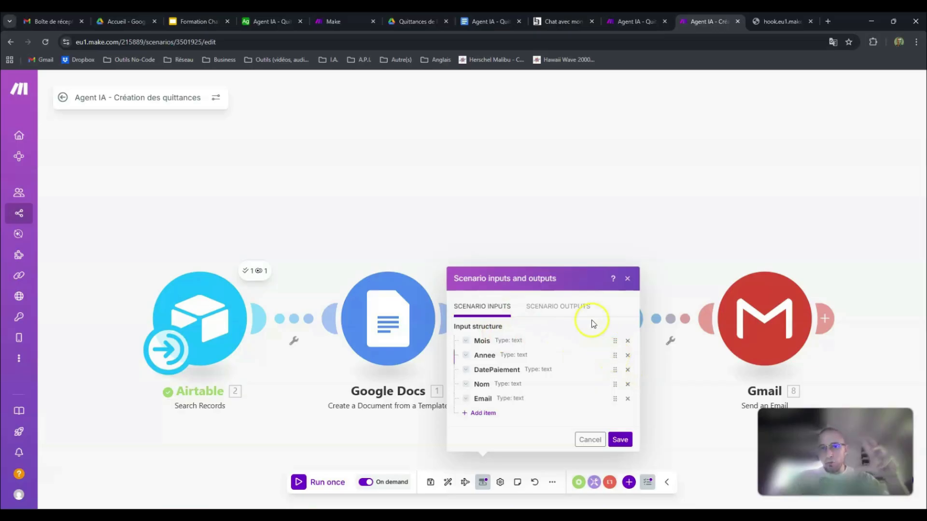
click(560, 20)
click(321, 20)
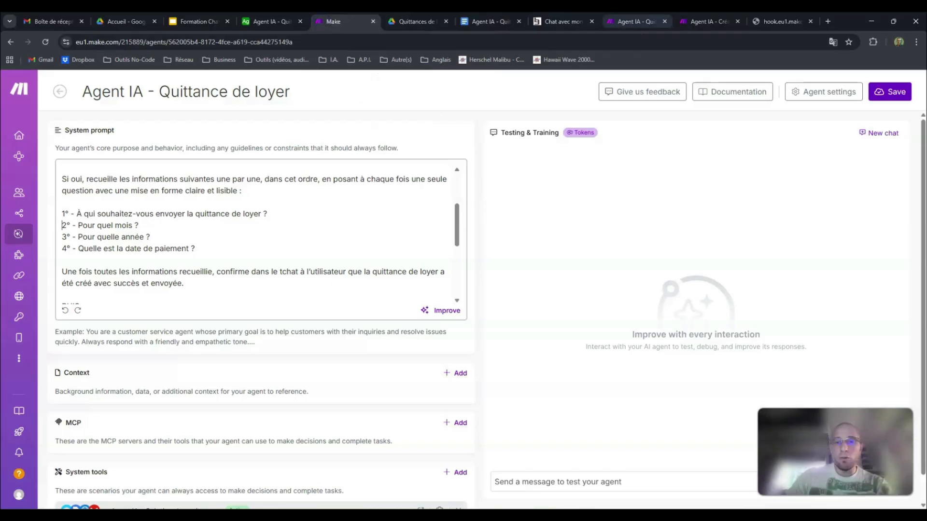
click(709, 21)
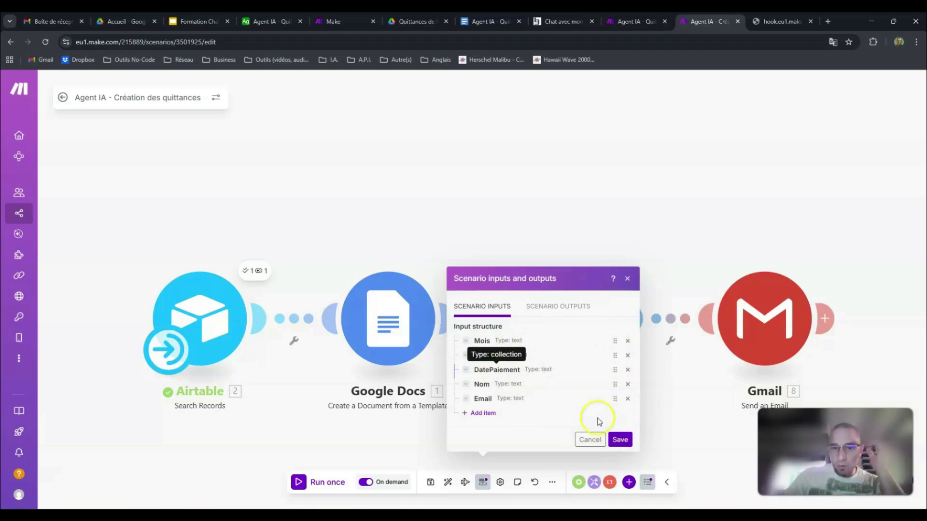
Step: Inspect the definition of the Mois scenario input, compare it with the agent's questions, and close the settings without saving
click(466, 341)
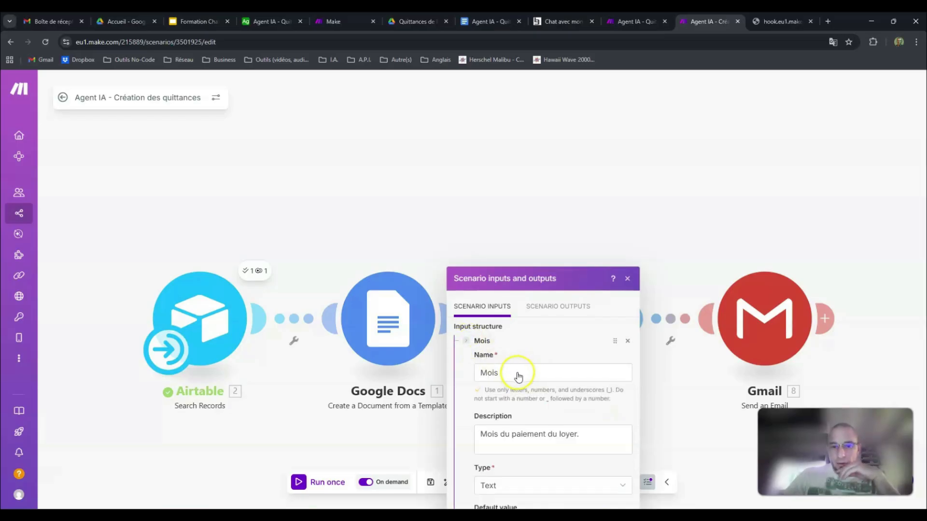
click(627, 341)
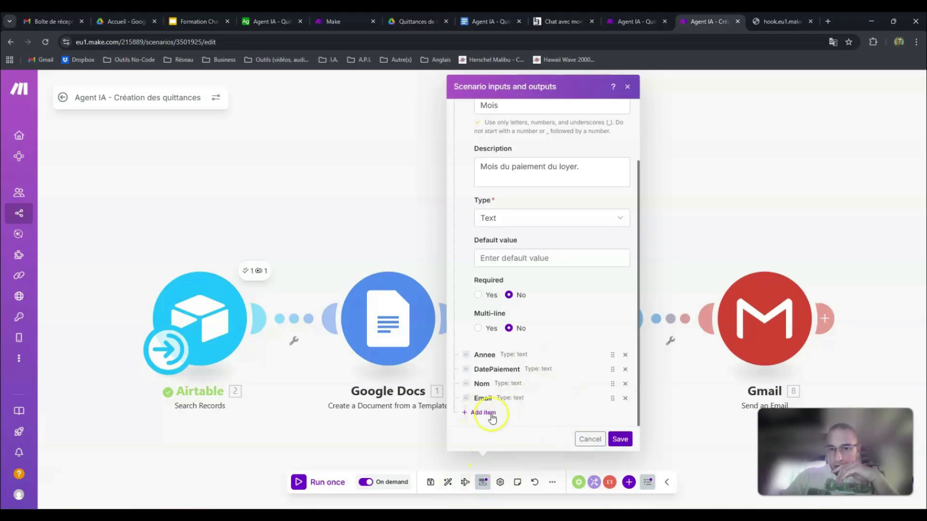
scroll(530, 242, up, 2)
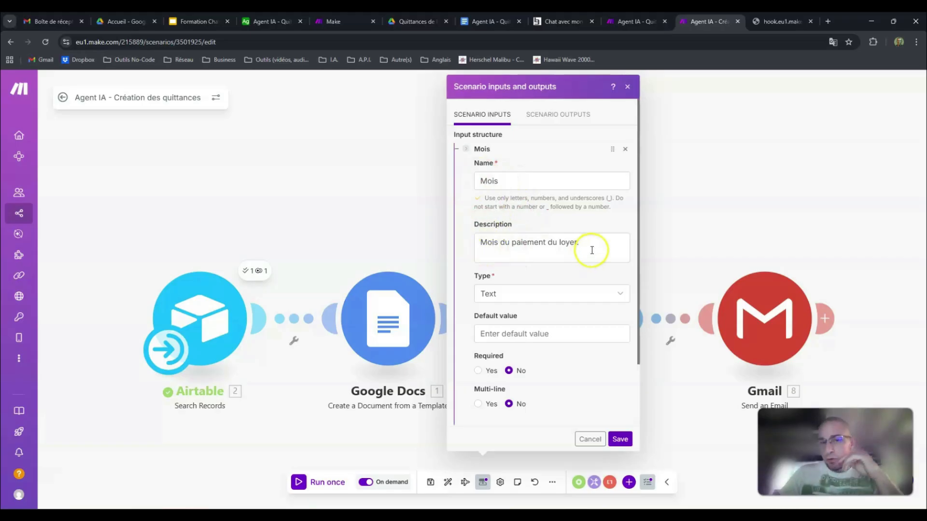
click(324, 20)
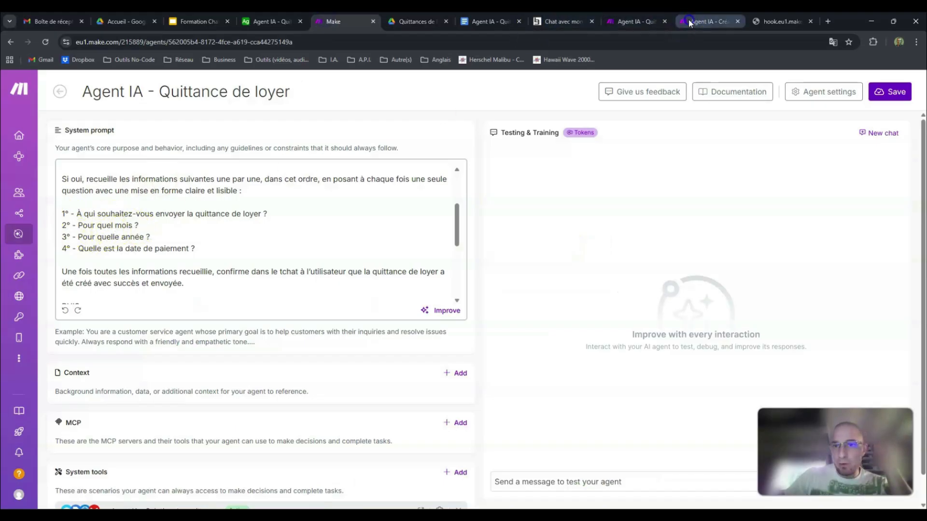
click(707, 21)
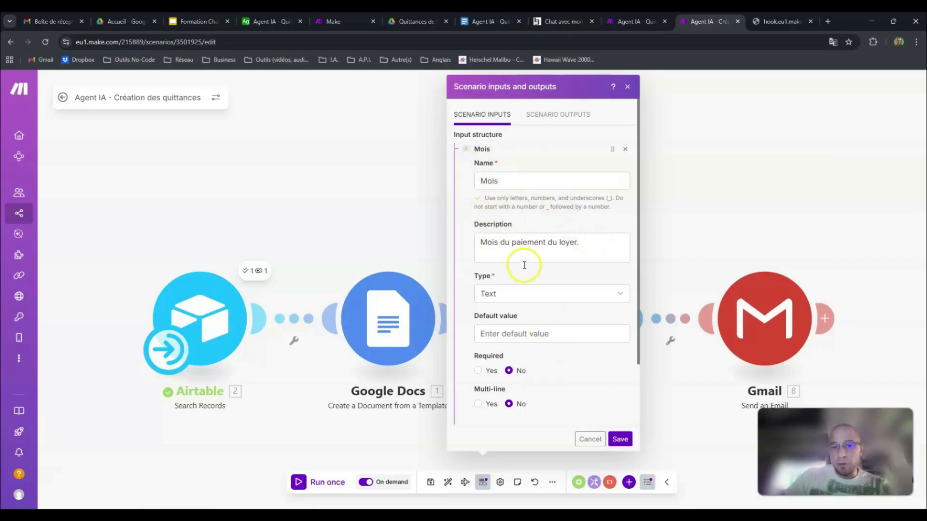
click(590, 439)
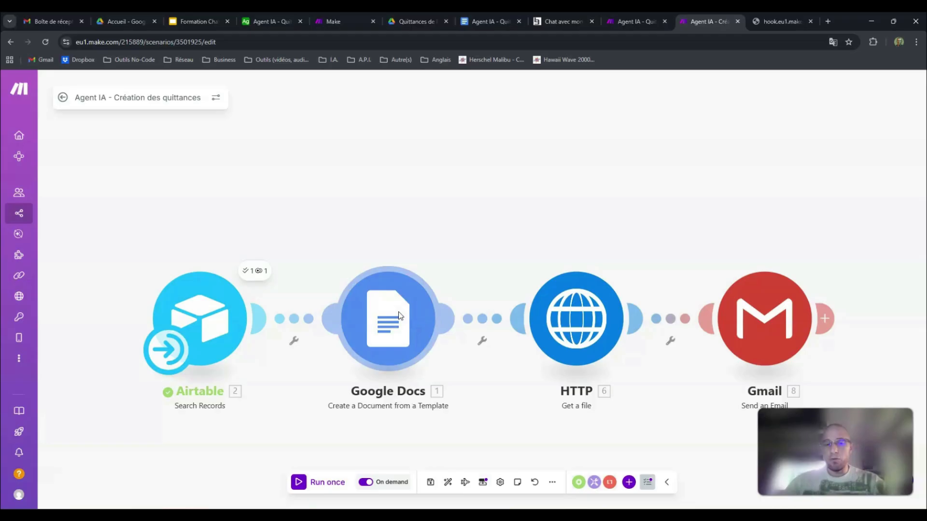
Step: Reopen the Google Docs module and inspect the scenario inputs offered among the variables for the Mois value
click(399, 330)
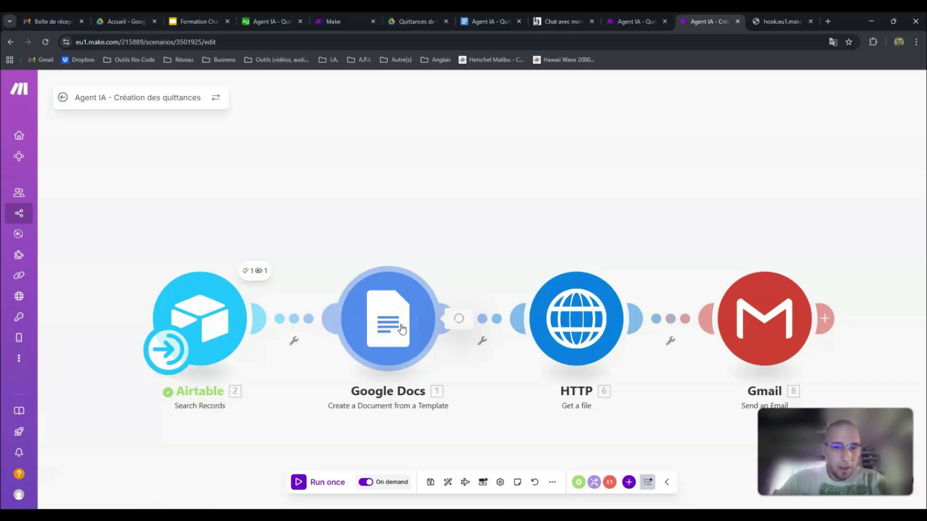
click(549, 384)
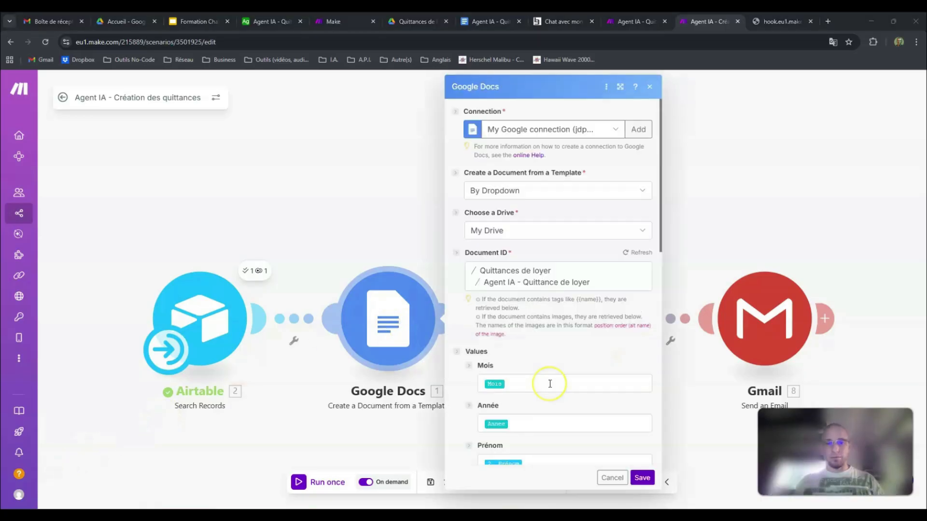
click(549, 383)
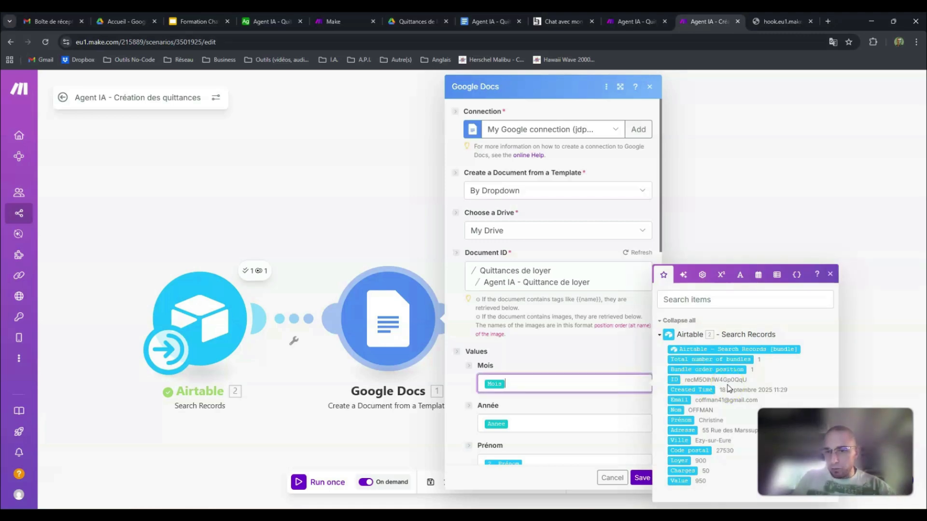
click(795, 275)
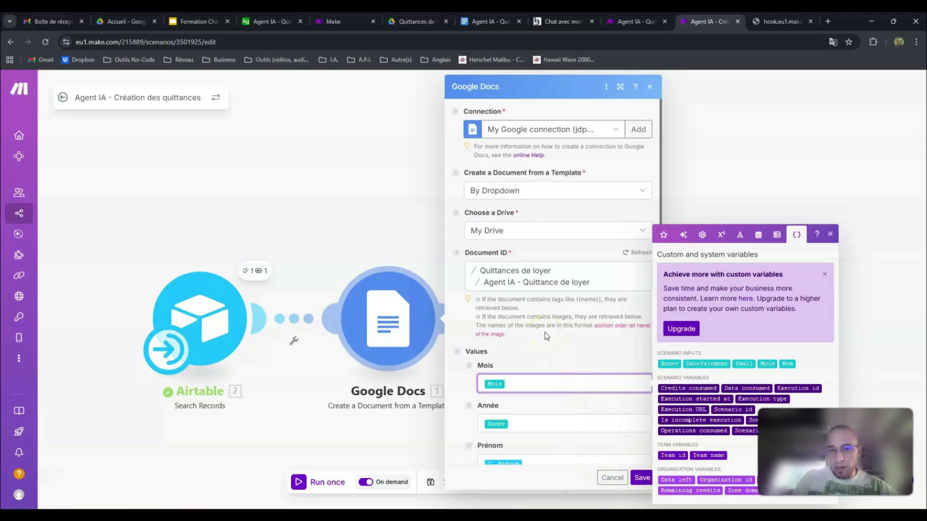
click(563, 336)
Step: Review the document title and destination folder, check the Quittances de loyer folder in Drive, and save the Google Docs module
scroll(559, 337, down, 4)
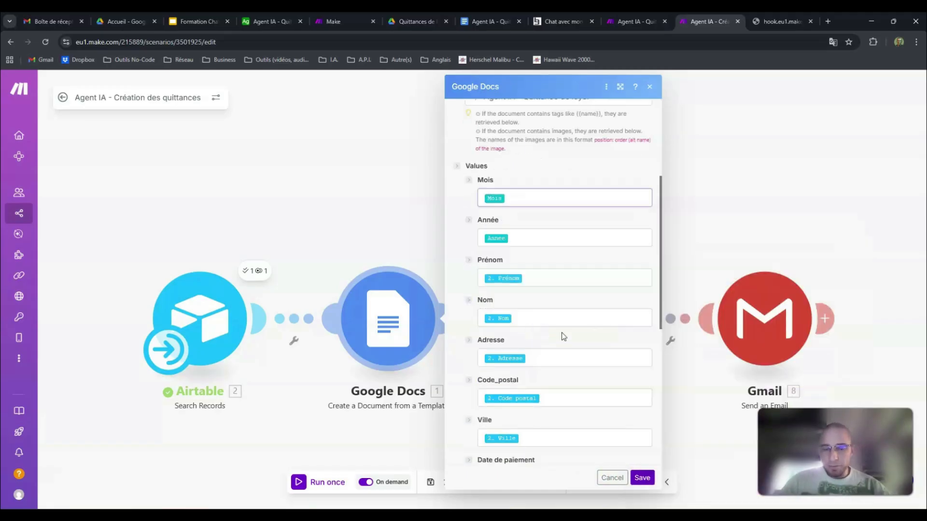
scroll(563, 338, down, 6)
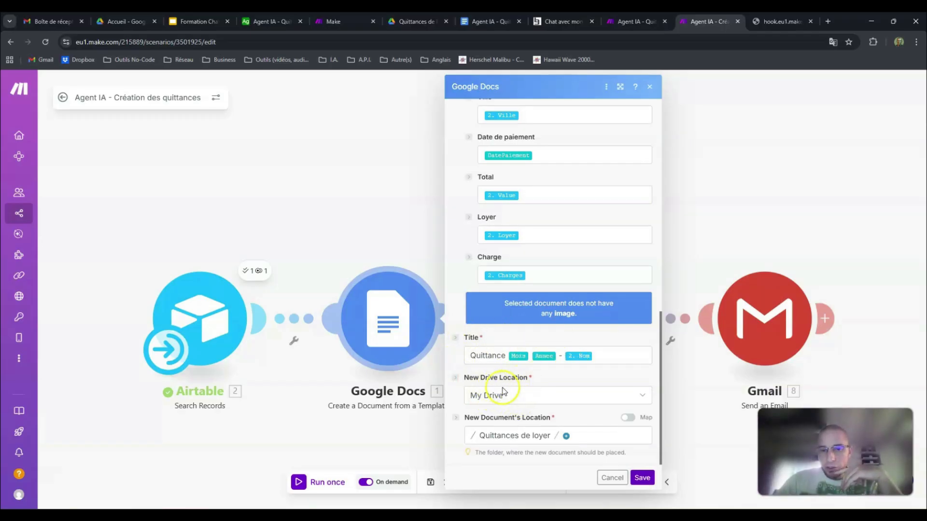
click(410, 22)
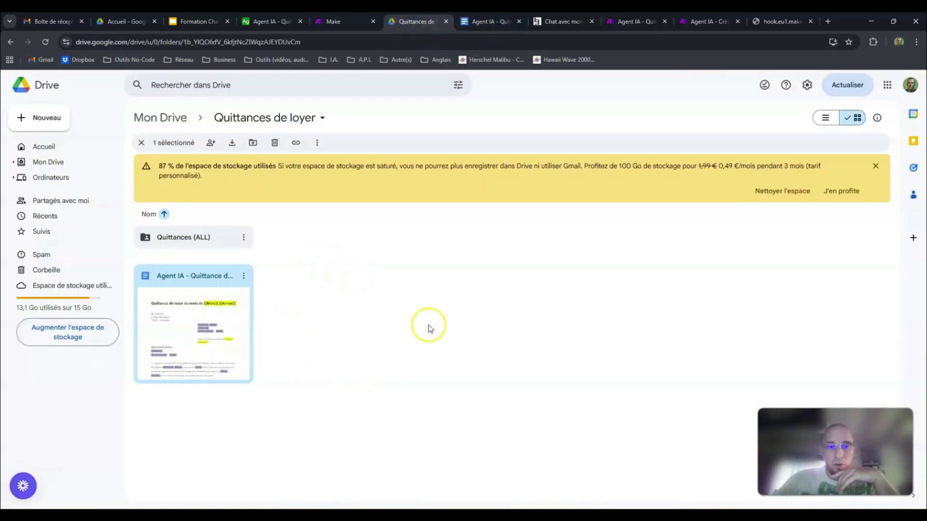
click(695, 25)
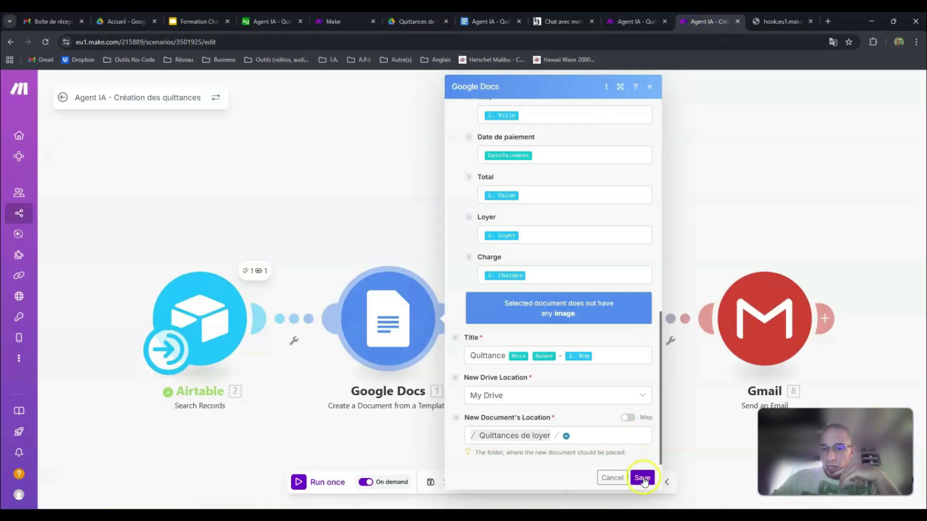
click(642, 478)
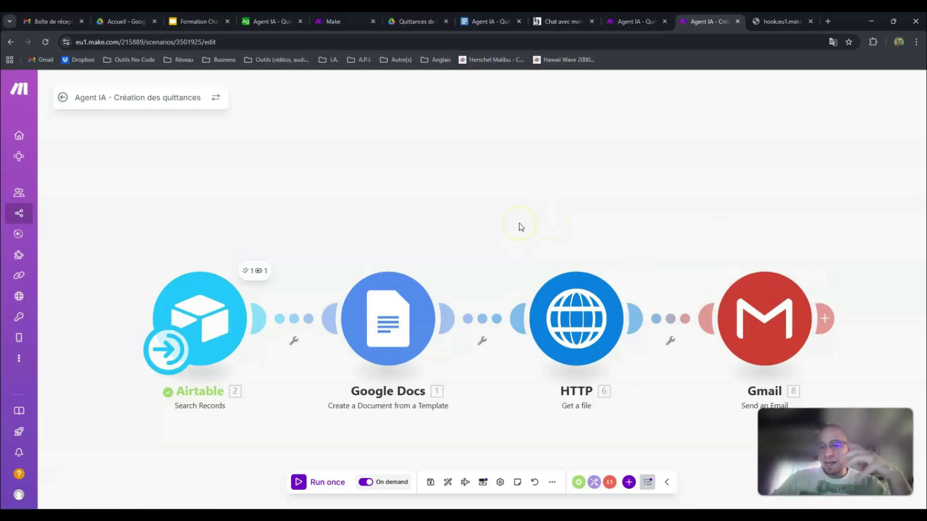
Step: Revisit the agent page, the receipt template and the chat page, and return to the receipt creation scenario
click(283, 21)
click(346, 21)
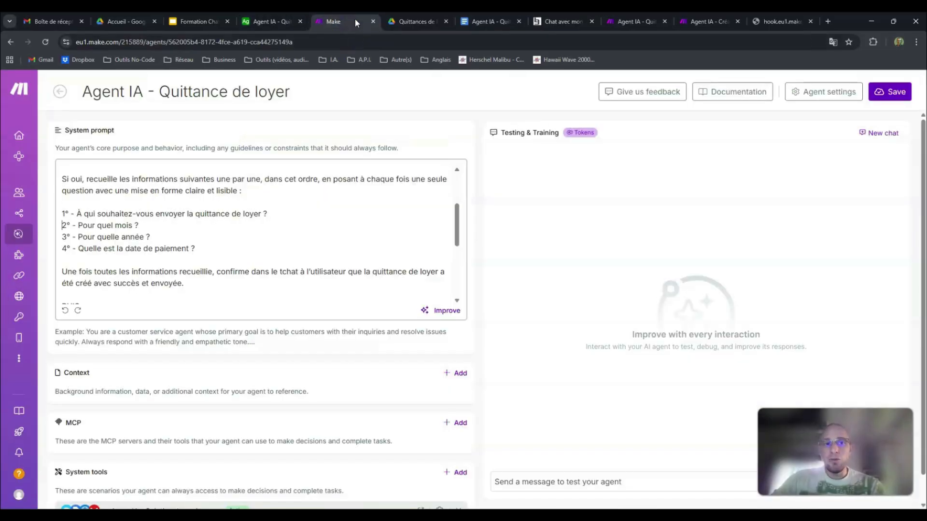
click(483, 20)
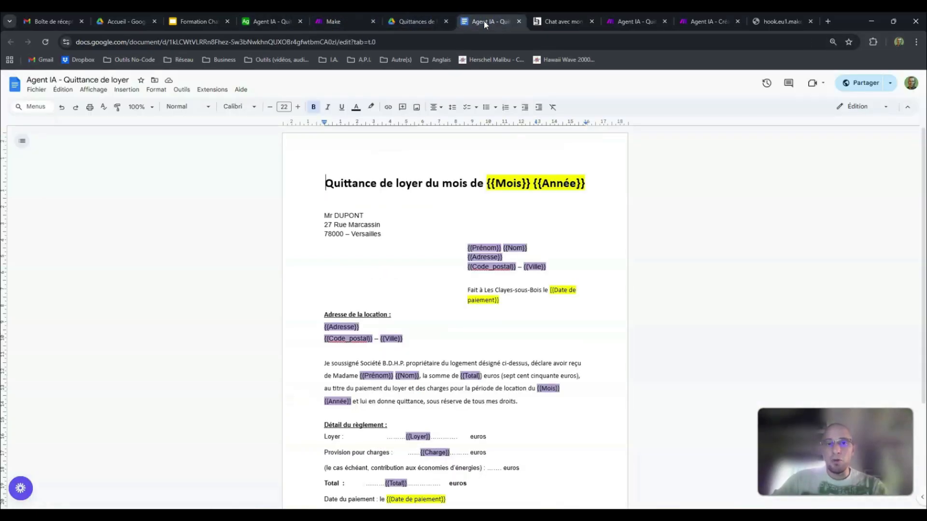
click(557, 21)
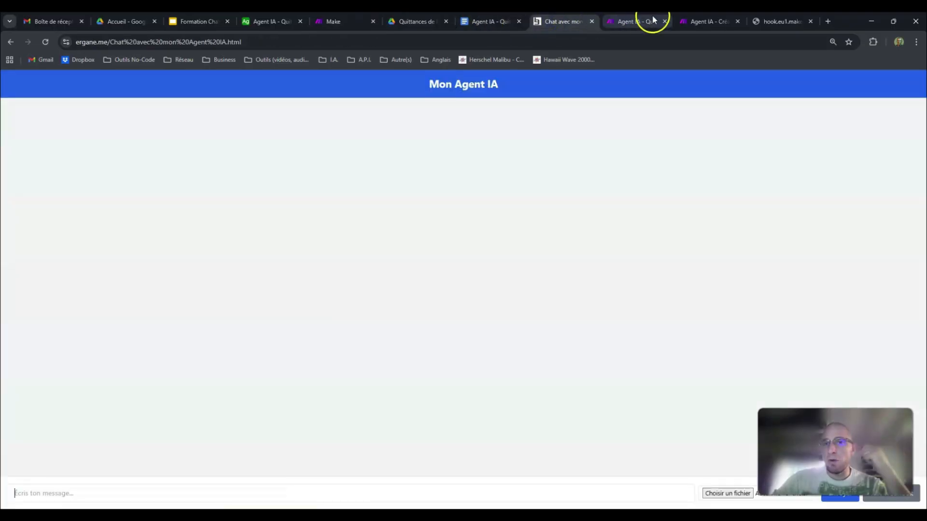
click(707, 21)
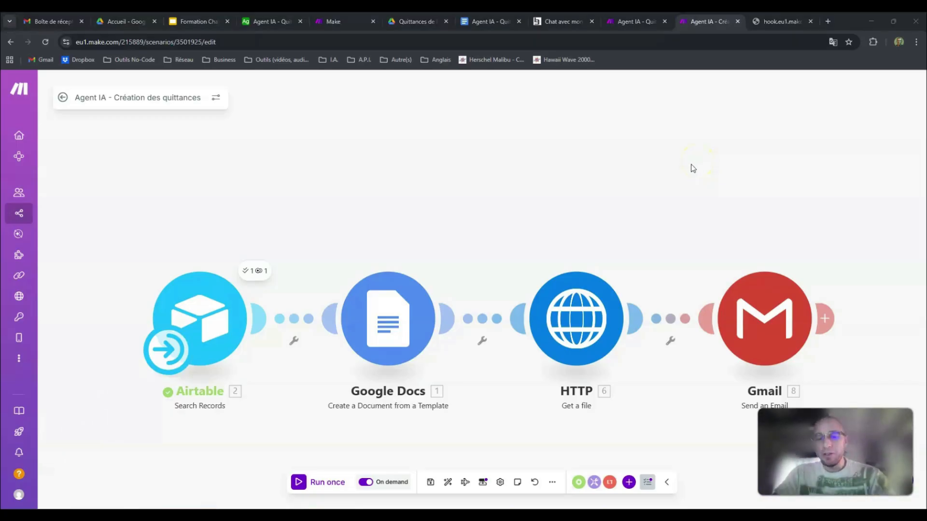
Step: Review the e-mail instructions and general guidelines in the agent's system prompt, and return to the scenario's HTTP module
click(328, 19)
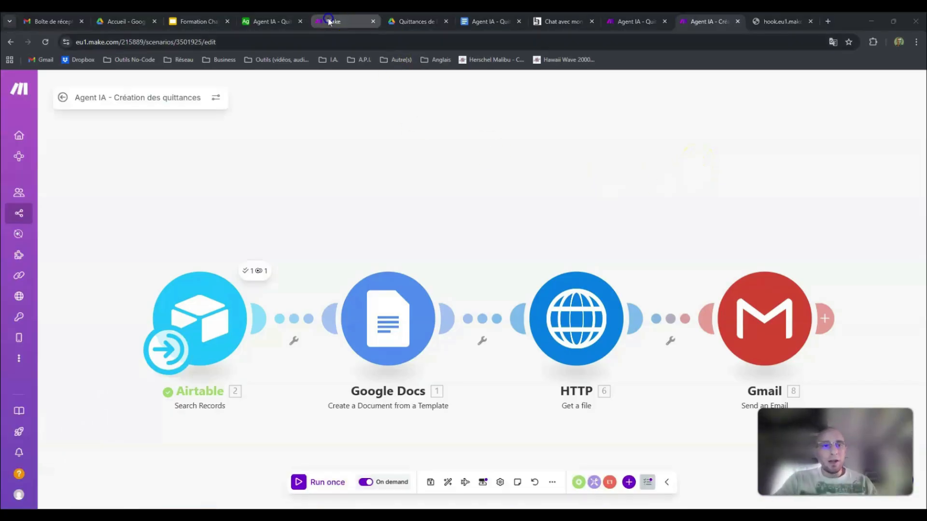
scroll(234, 263, down, 10)
scroll(234, 256, down, 2)
scroll(234, 256, up, 1)
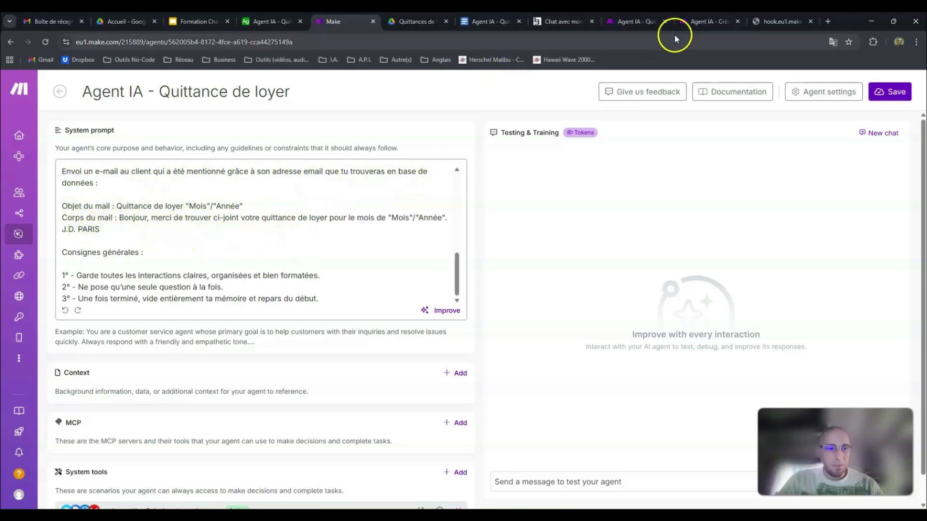
click(699, 22)
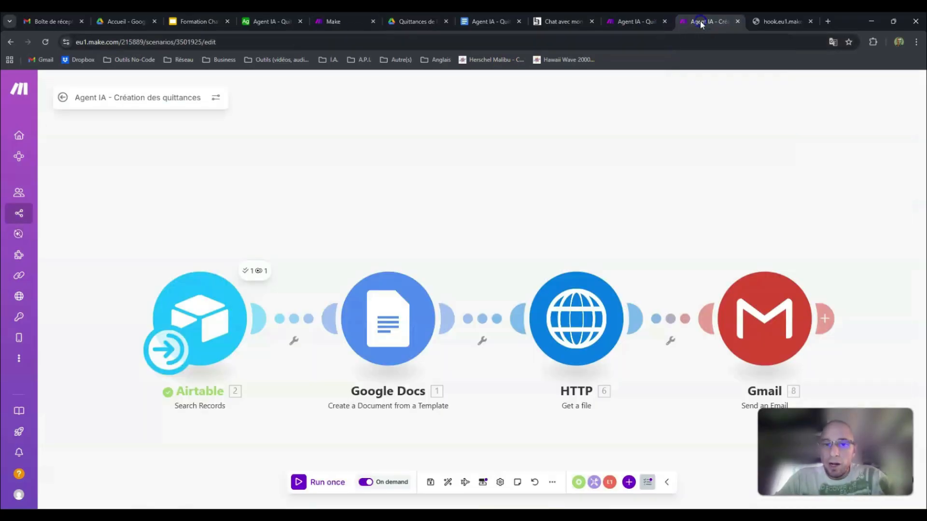
click(583, 290)
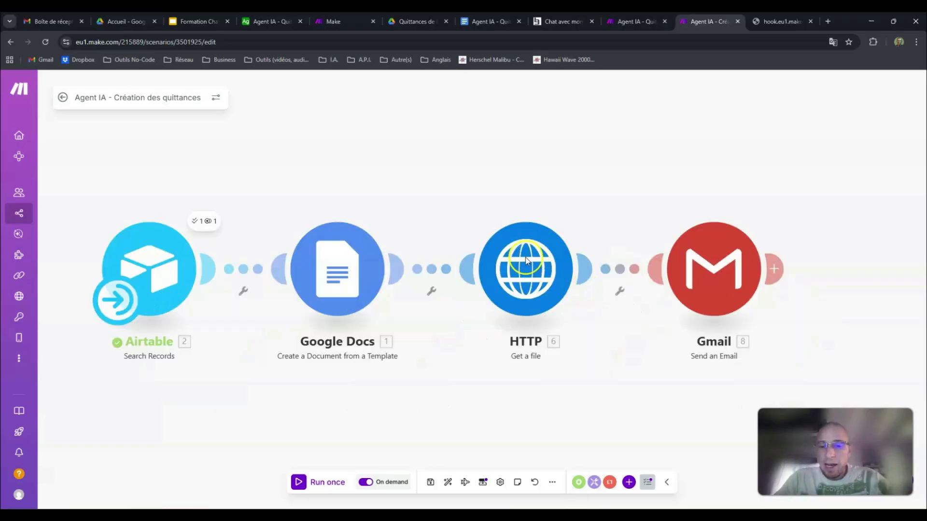
Step: Add a blank module above the scenario, browse the HTTP actions including Get a file, and delete the blank module
click(521, 116)
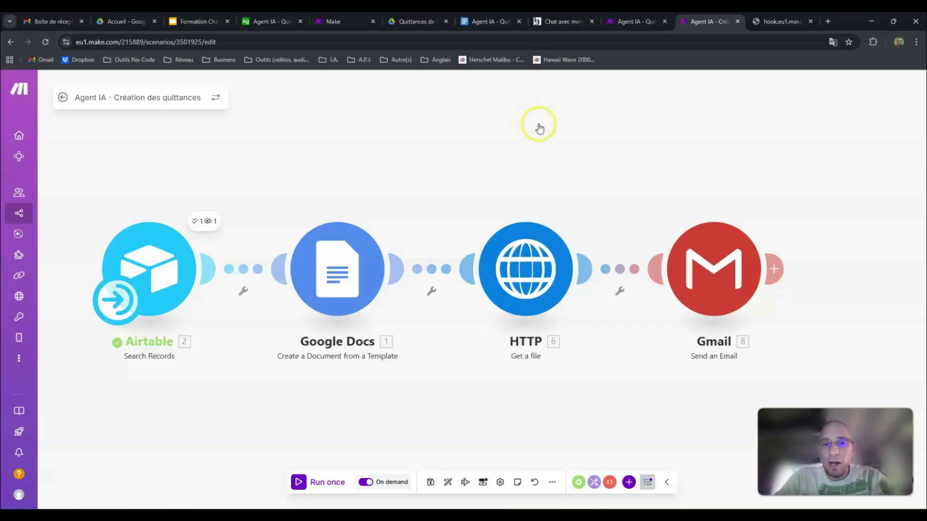
right_click(540, 128)
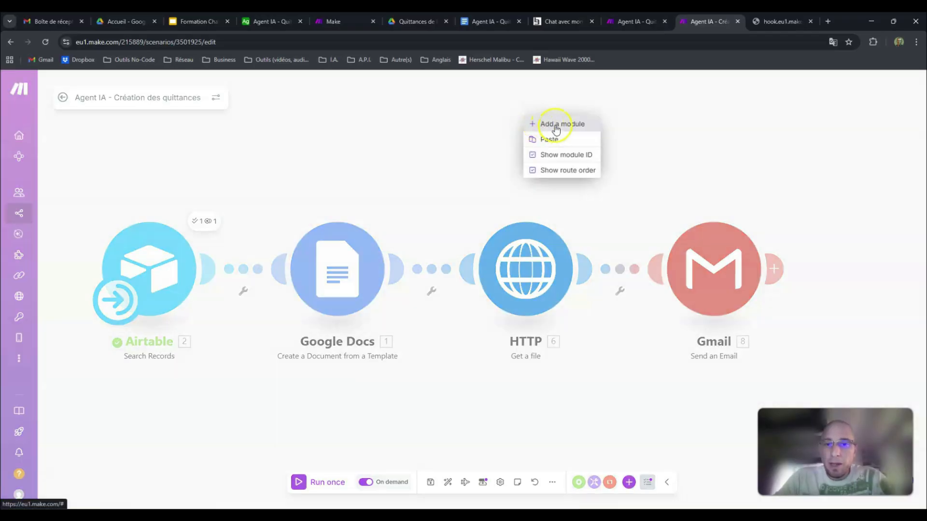
click(555, 125)
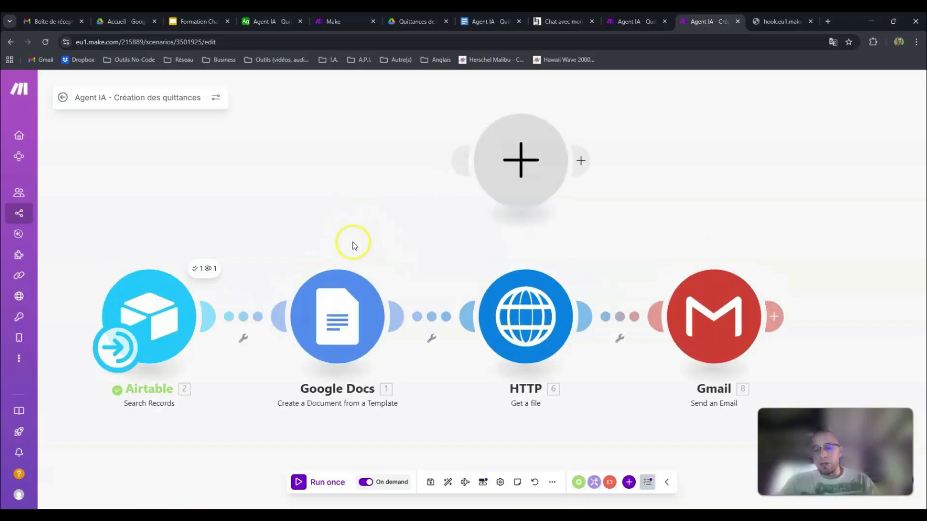
click(521, 161)
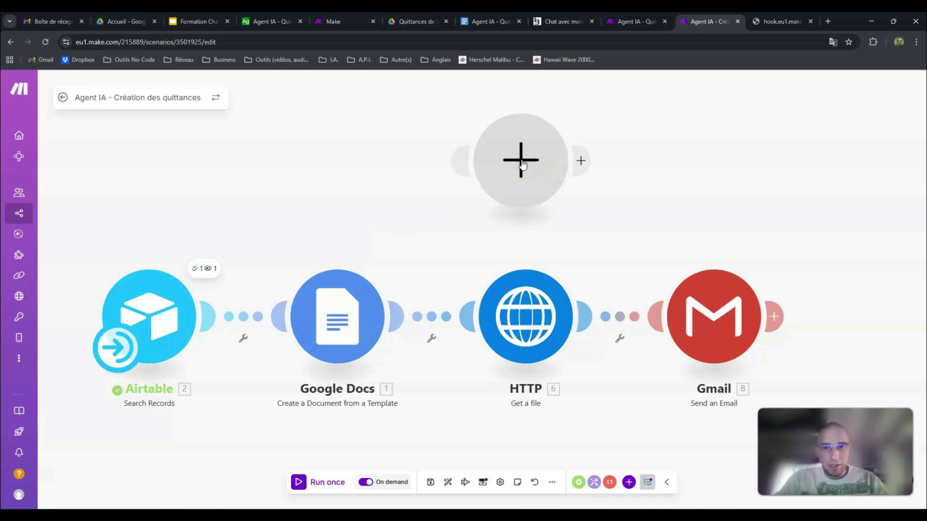
click(522, 164)
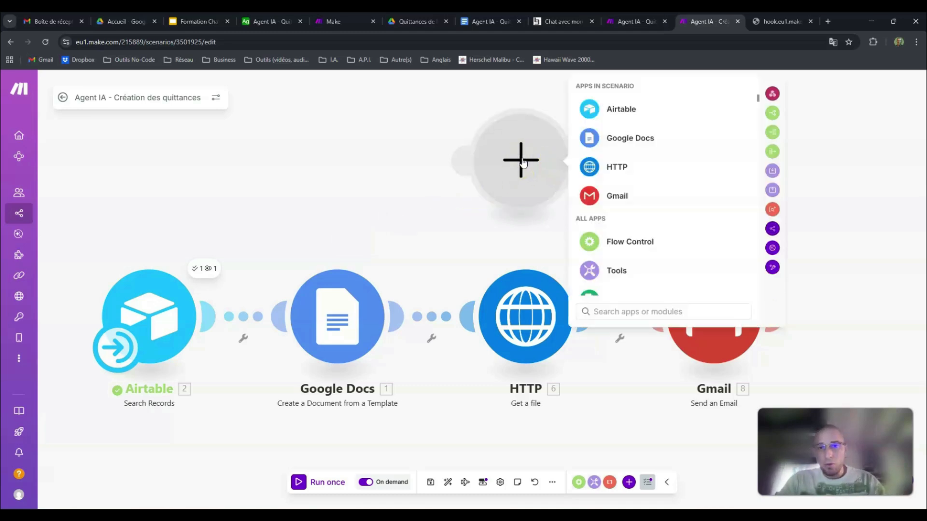
click(615, 169)
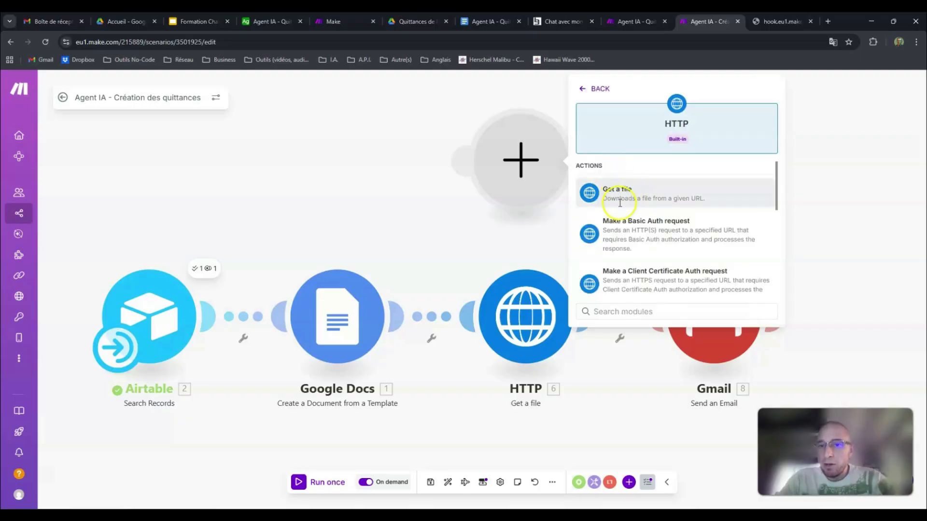
click(709, 206)
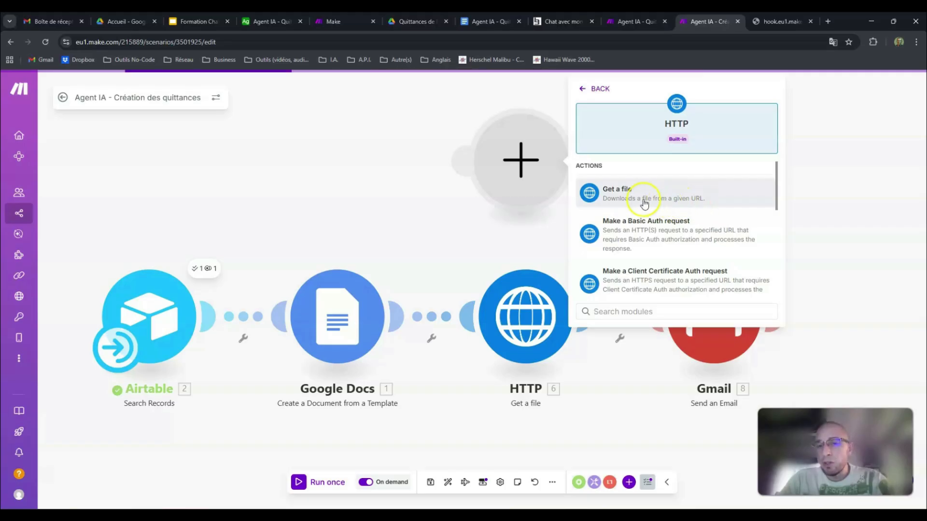
right_click(525, 161)
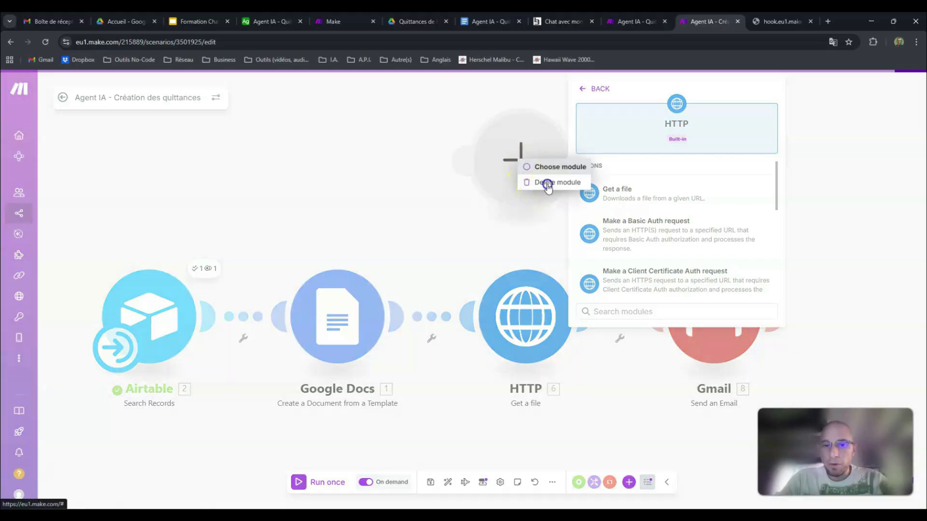
Step: Inspect the Google Docs application/pdf export link mapped as the HTTP module's URL among the available variables, and save the module
click(523, 304)
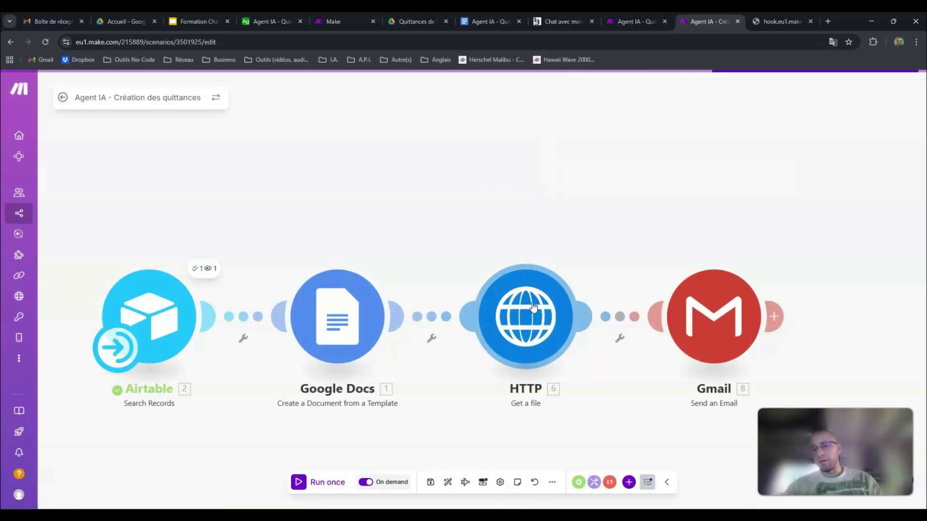
click(744, 316)
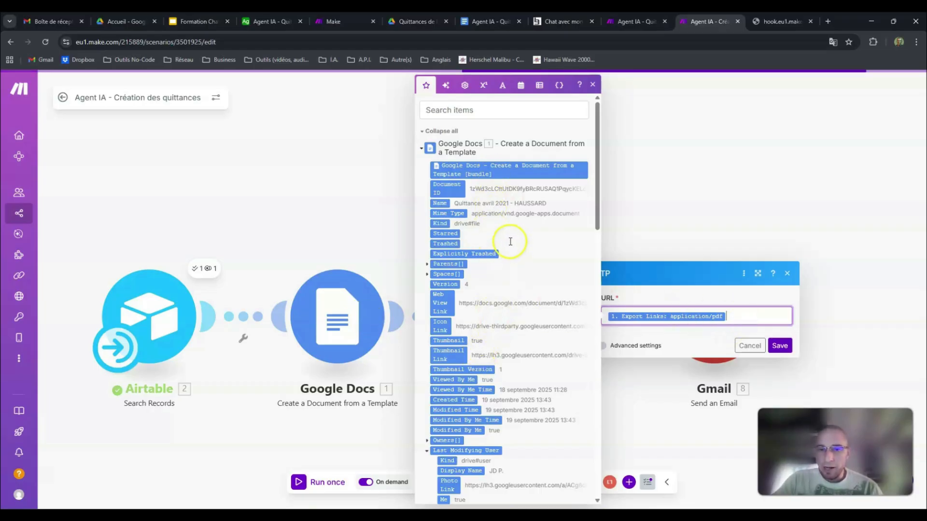
scroll(510, 243, down, 10)
scroll(510, 243, down, 4)
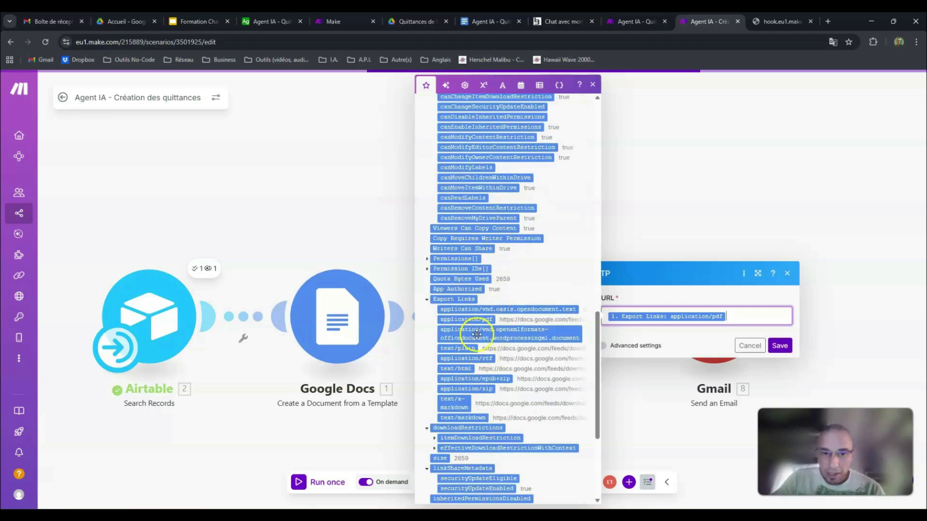
scroll(470, 326, down, 1)
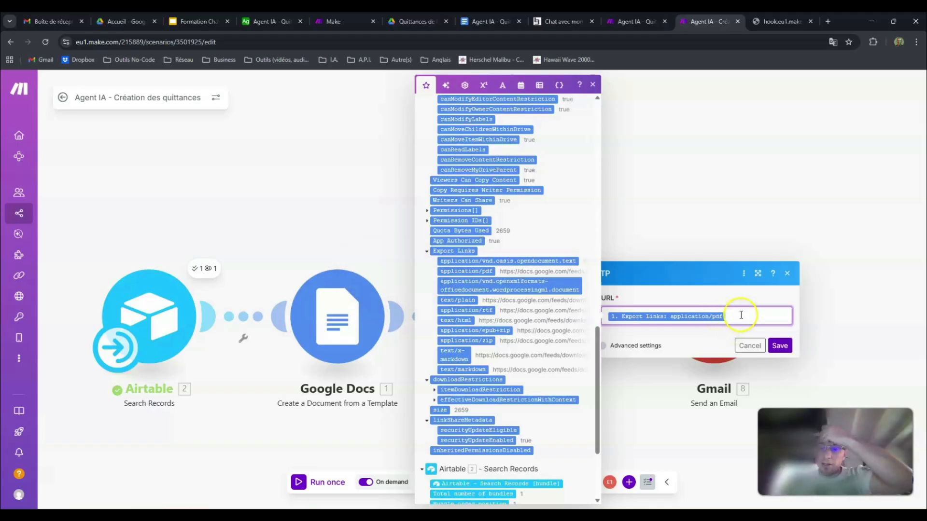
click(780, 345)
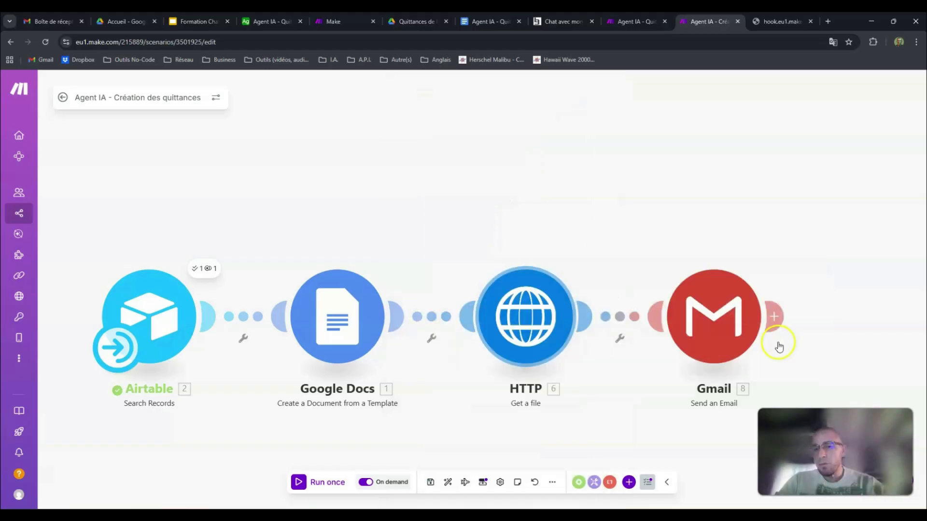
click(796, 243)
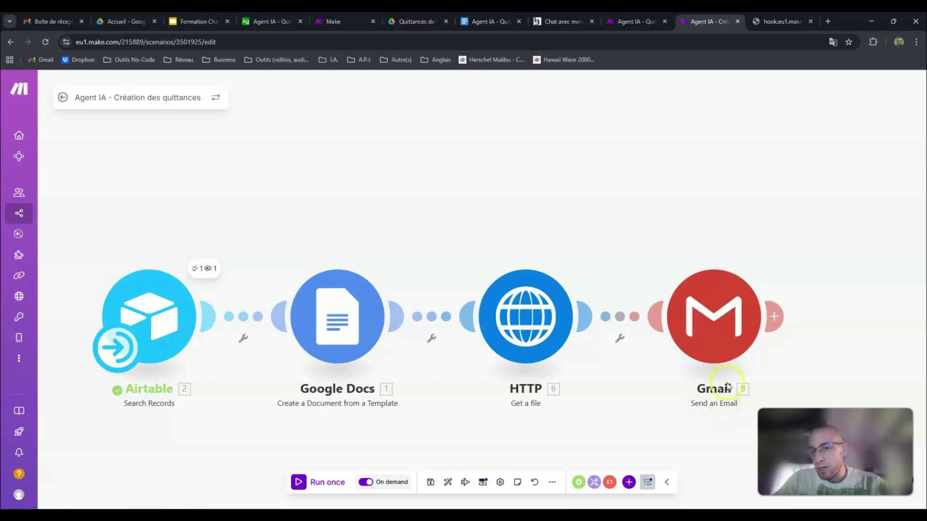
Step: Add a blank module above the Gmail module and browse the Gmail actions as far as Send an Email
right_click(699, 145)
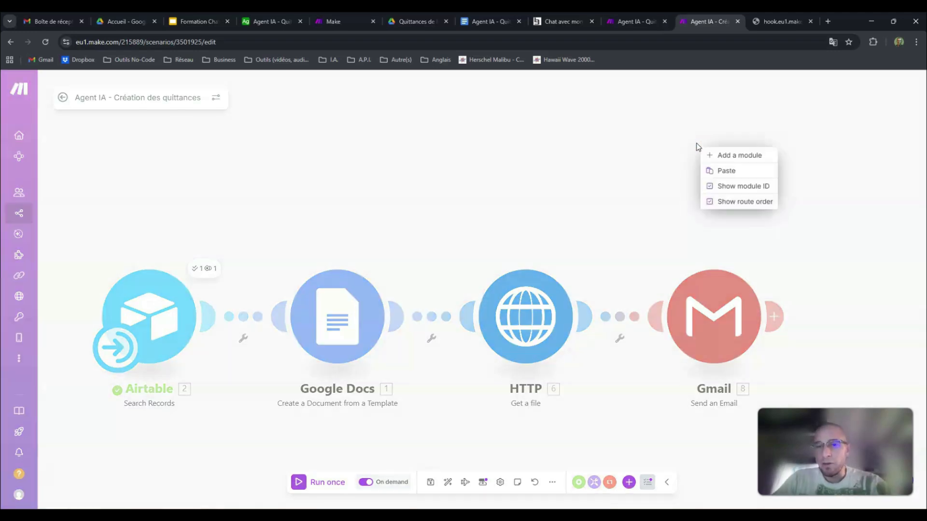
click(732, 155)
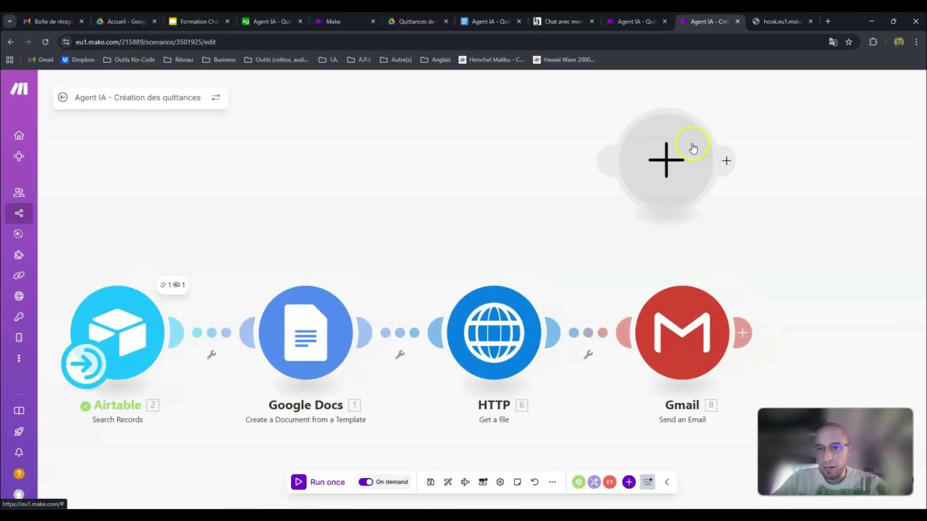
click(674, 159)
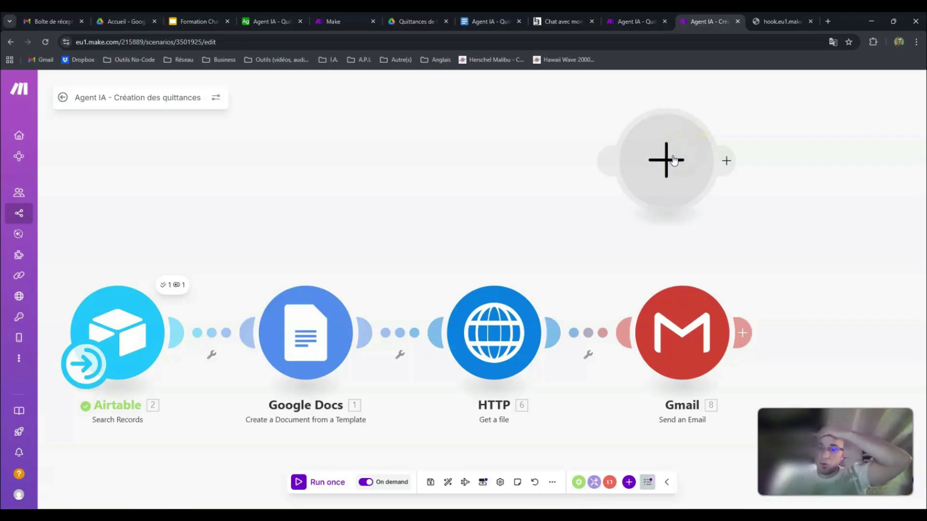
click(442, 198)
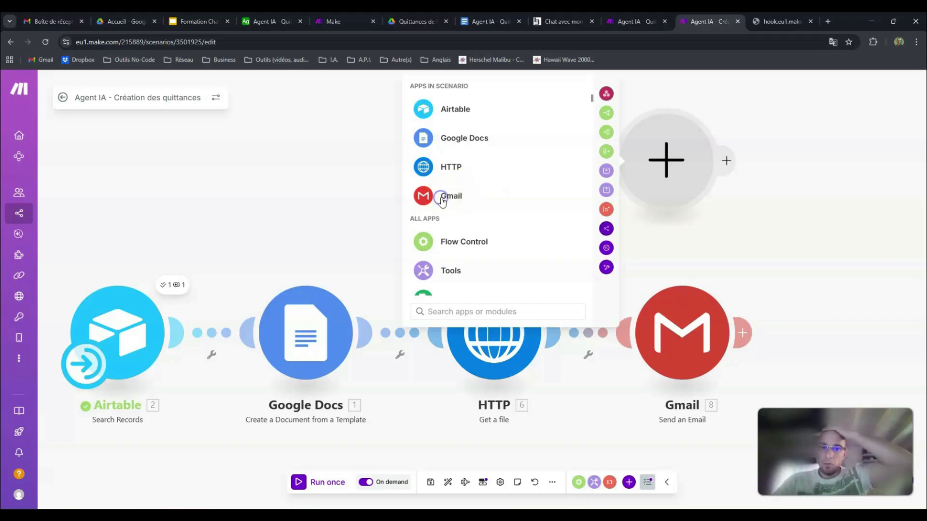
click(462, 210)
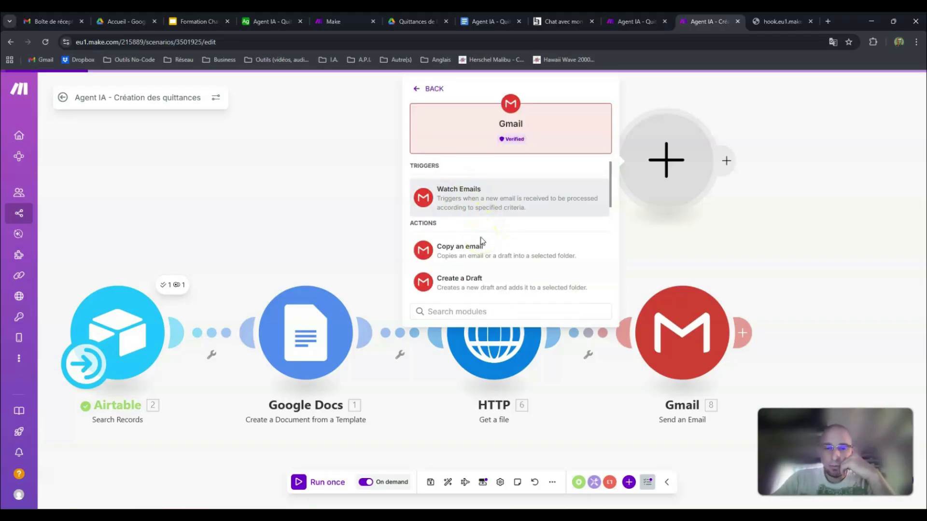
scroll(482, 242, down, 2)
scroll(481, 242, down, 2)
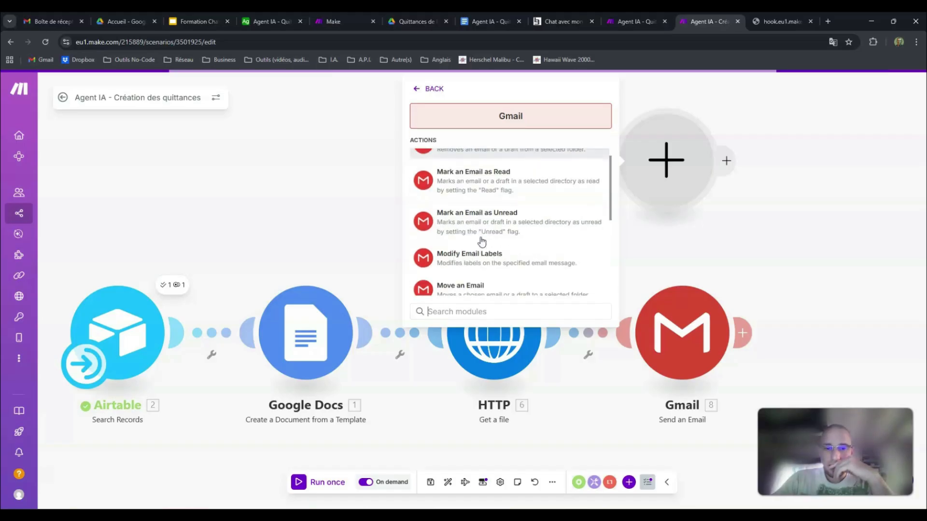
scroll(482, 241, down, 2)
click(488, 238)
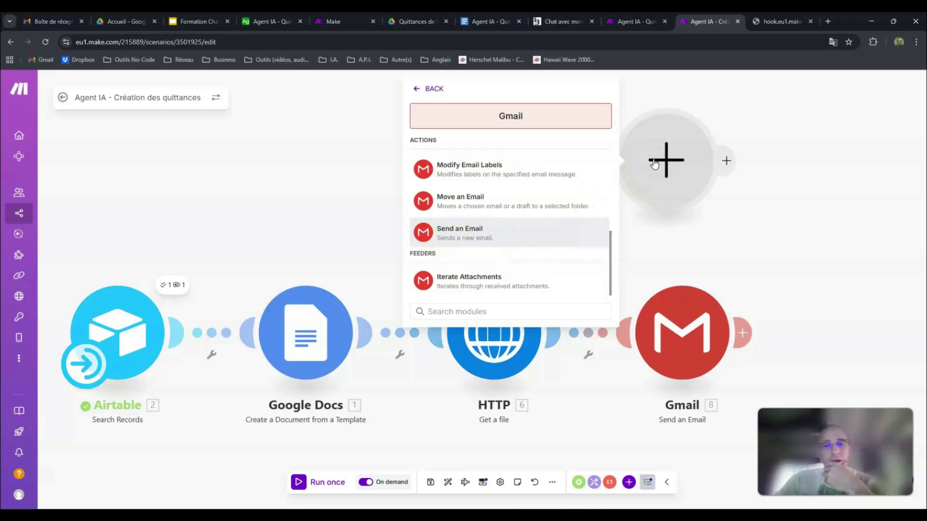
Step: Delete the blank module above the Gmail module and dismiss the open module list
click(660, 181)
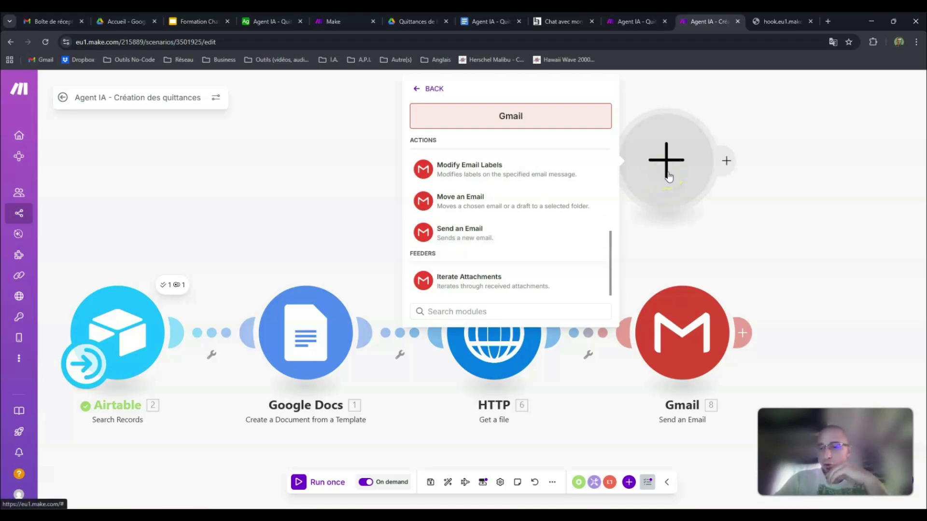
right_click(659, 161)
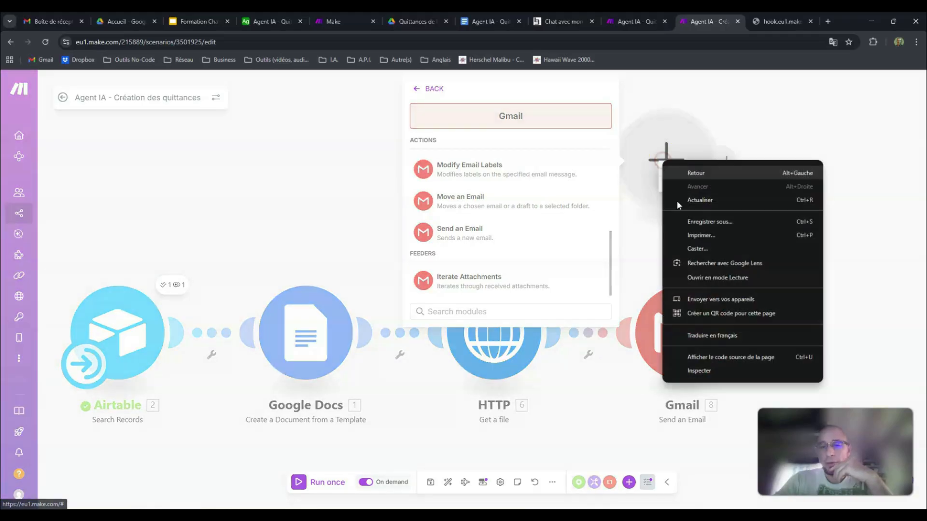
right_click(654, 141)
click(687, 184)
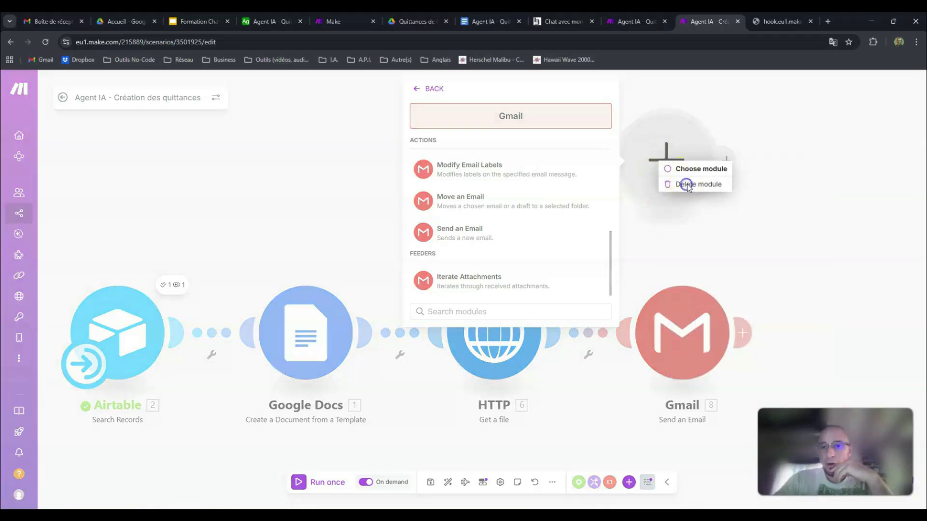
right_click(688, 184)
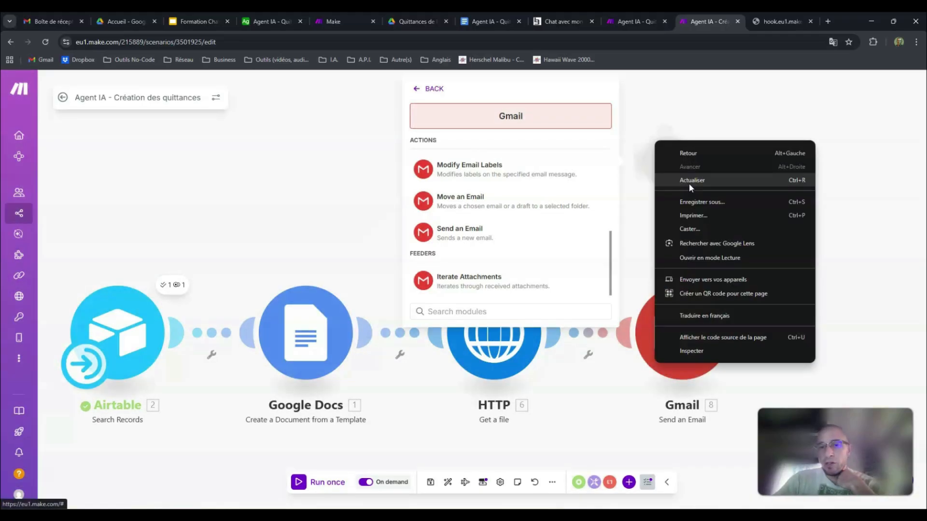
click(726, 100)
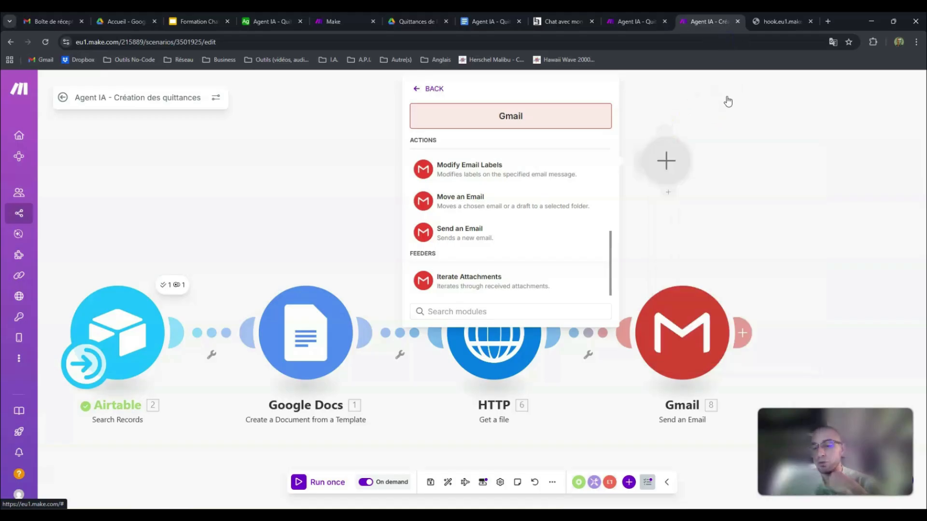
click(722, 99)
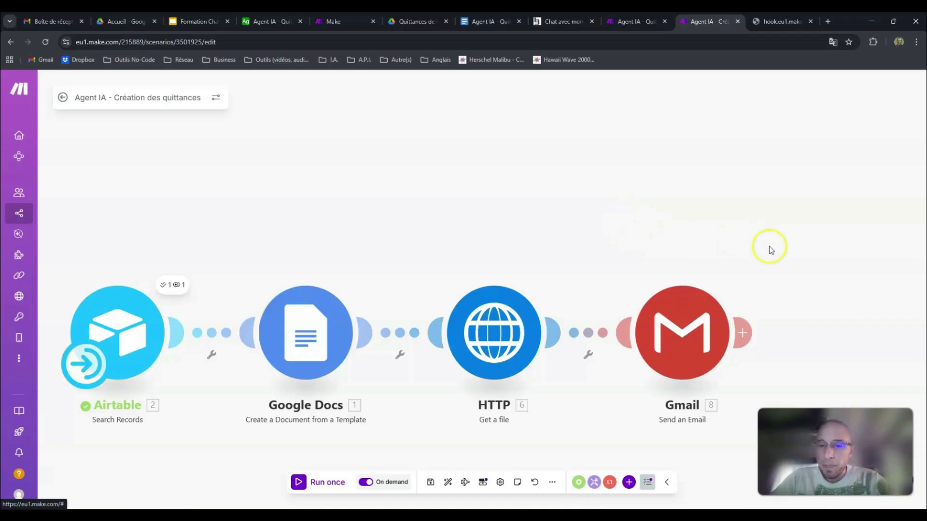
Step: Open the Gmail module and inspect the Airtable Email variable for the recipient and the scenario inputs available for the subject
click(672, 205)
scroll(668, 203, right, 2)
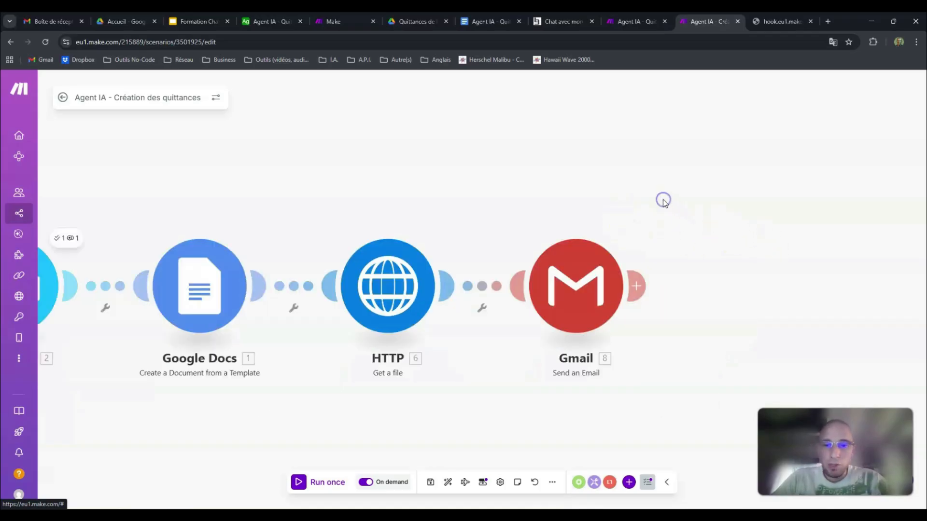
click(584, 273)
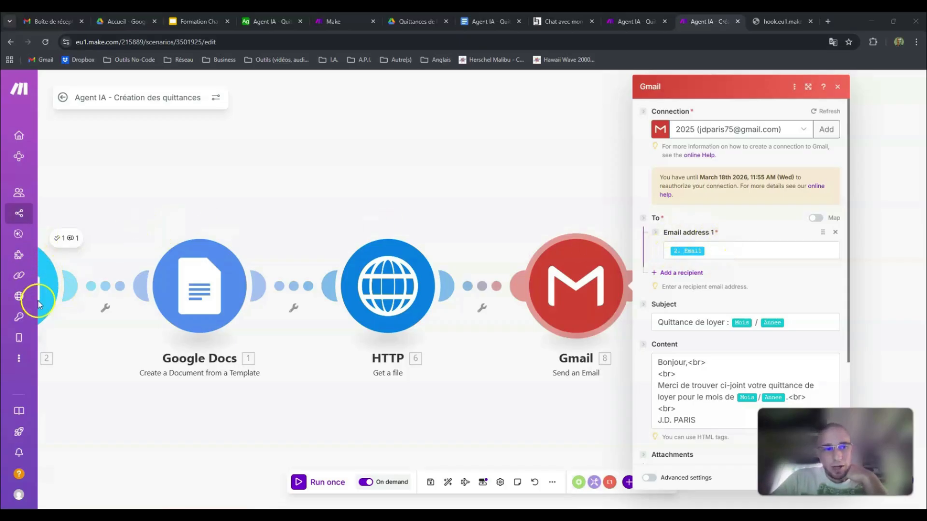
click(746, 251)
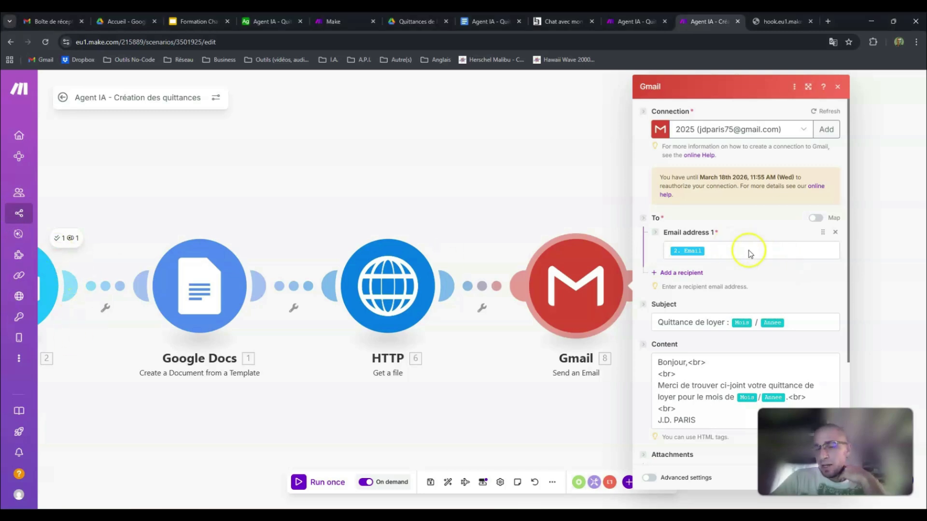
click(745, 251)
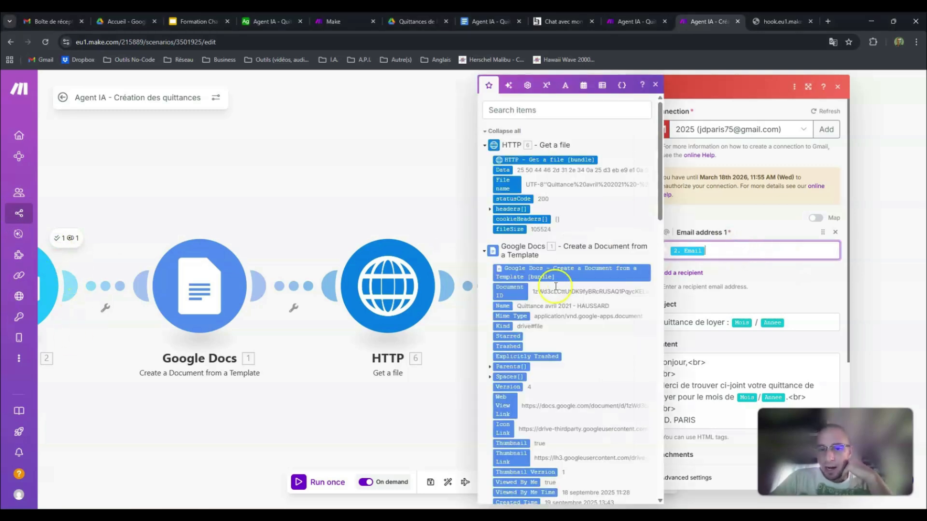
scroll(561, 286, down, 5)
scroll(562, 286, down, 3)
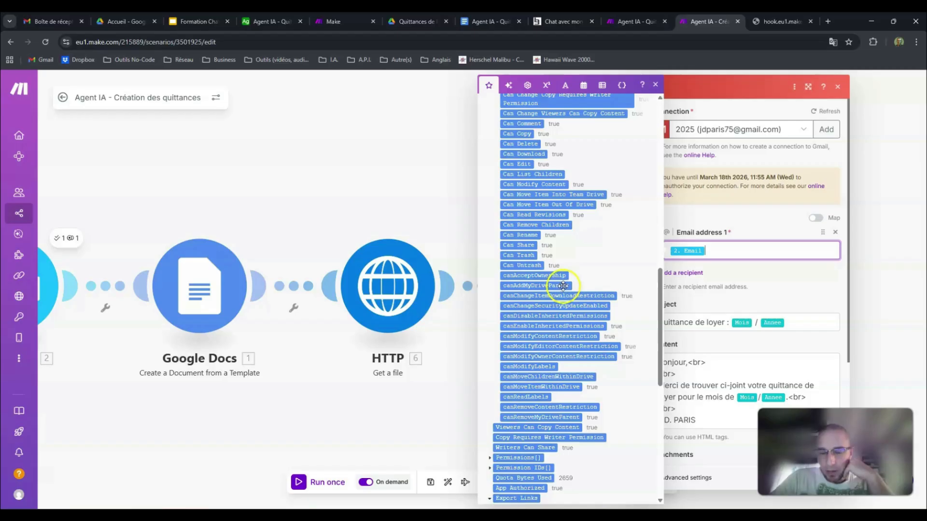
scroll(561, 286, down, 7)
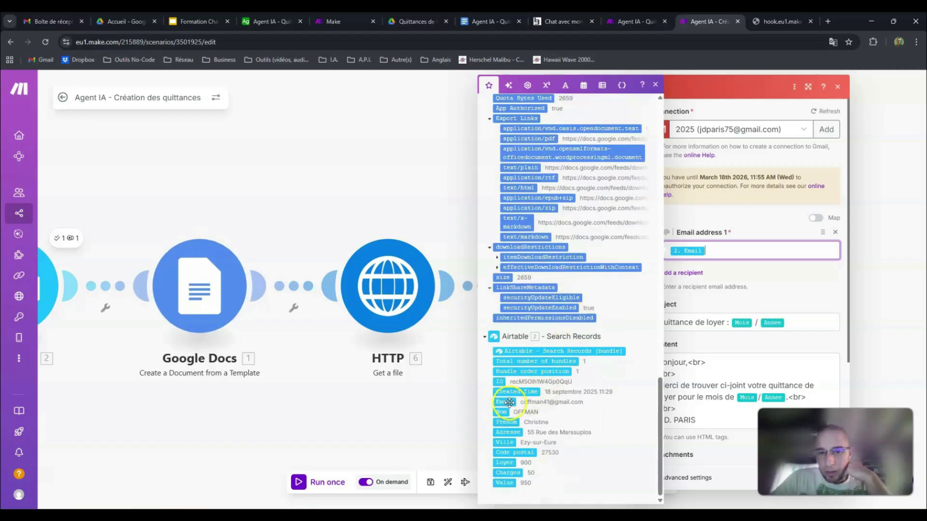
click(799, 322)
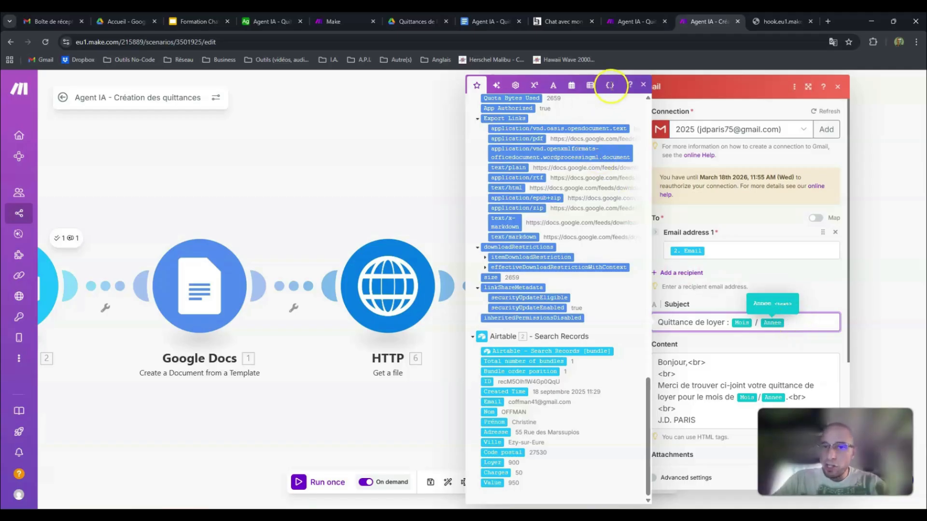
click(610, 86)
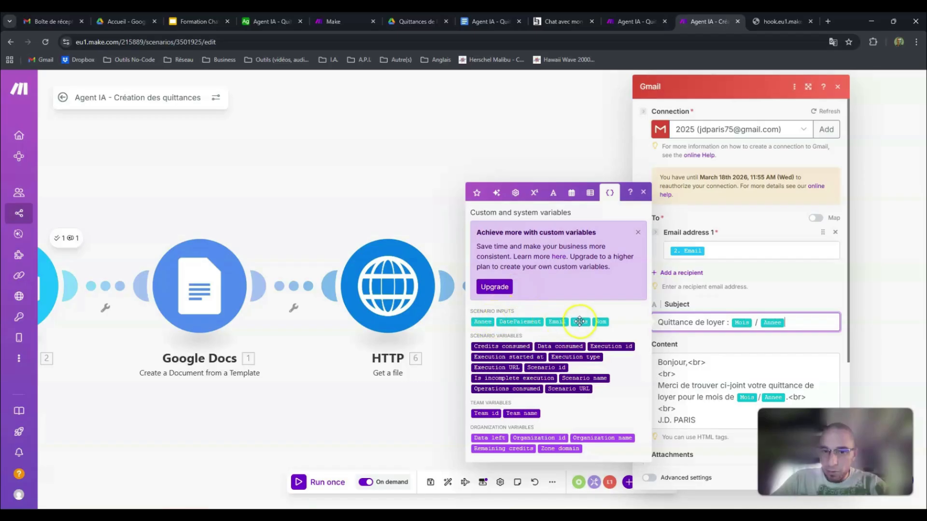
Step: Inspect the Gmail module's message content and the HTTP file attached to the e-mail, and close the module
click(719, 362)
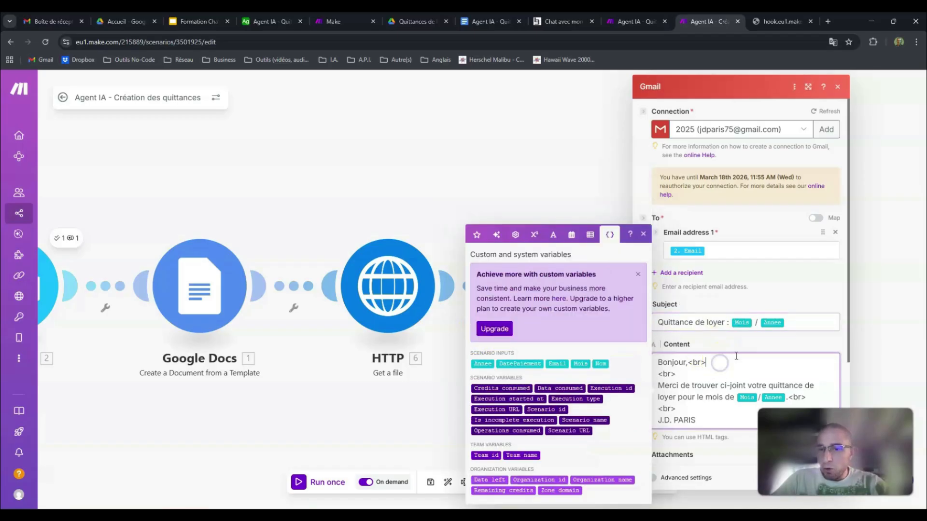
scroll(811, 306, down, 3)
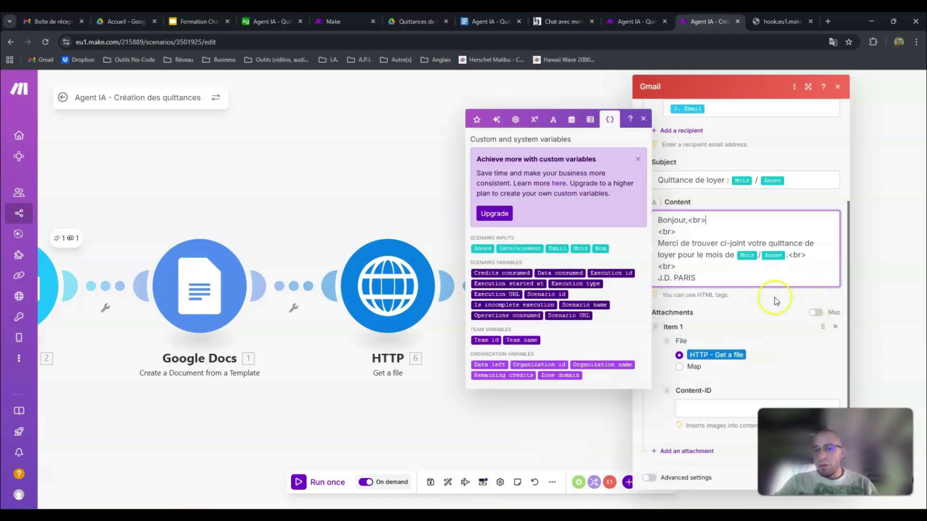
click(667, 331)
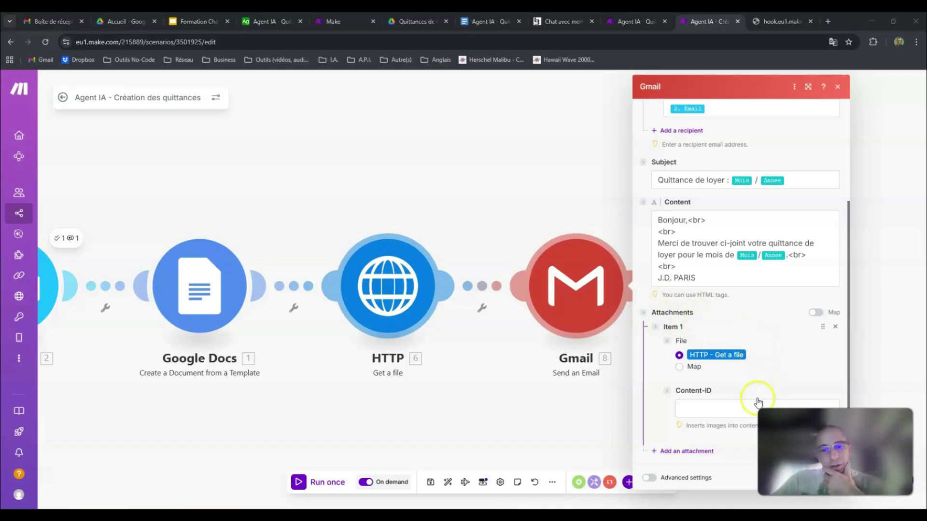
click(870, 300)
click(873, 303)
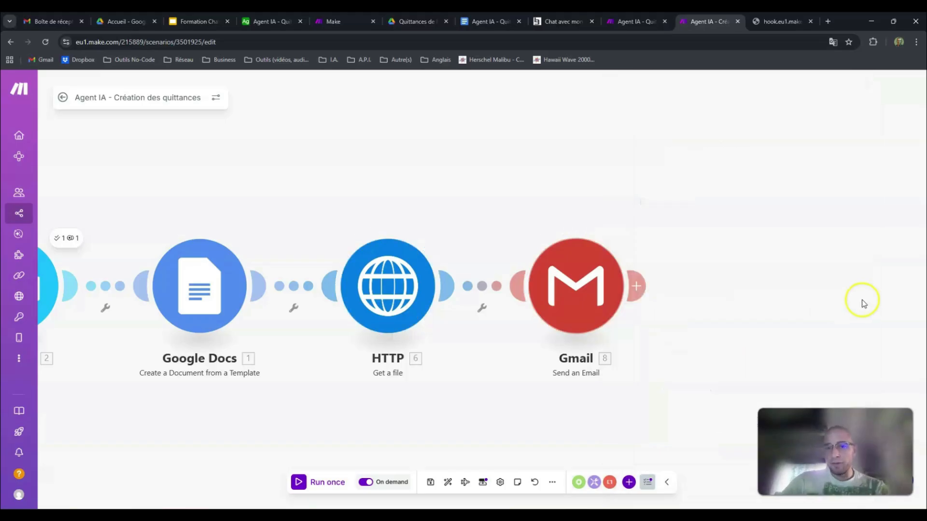
Step: Auto-align the modules of the Agent IA - Création des quittances scenario and save it
click(448, 483)
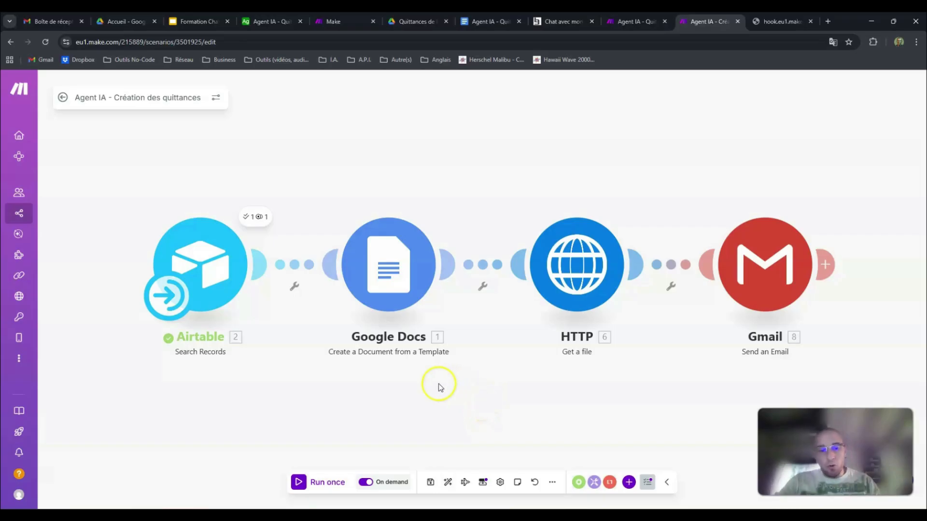
click(431, 482)
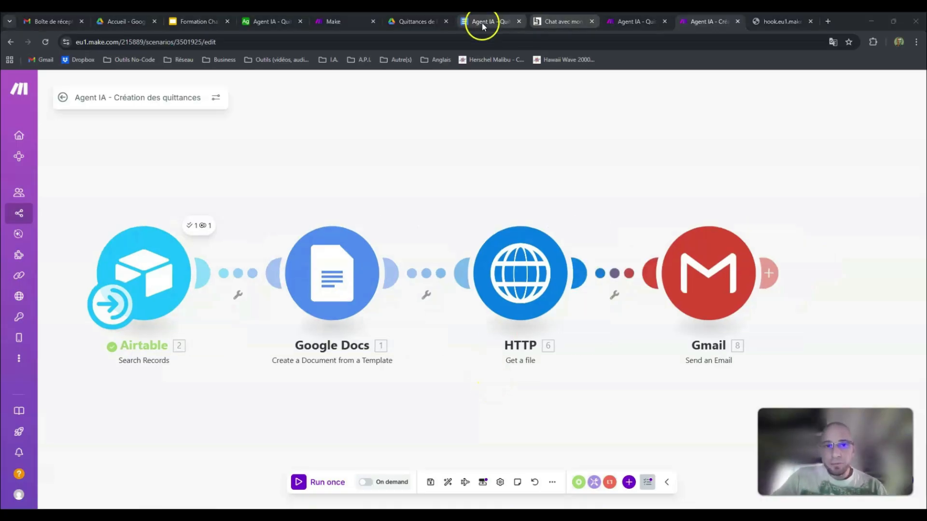
Step: Open the Make AI Agents module in the Agent IA - Quittance de loyer scenario and check its attached scenario tools
click(623, 21)
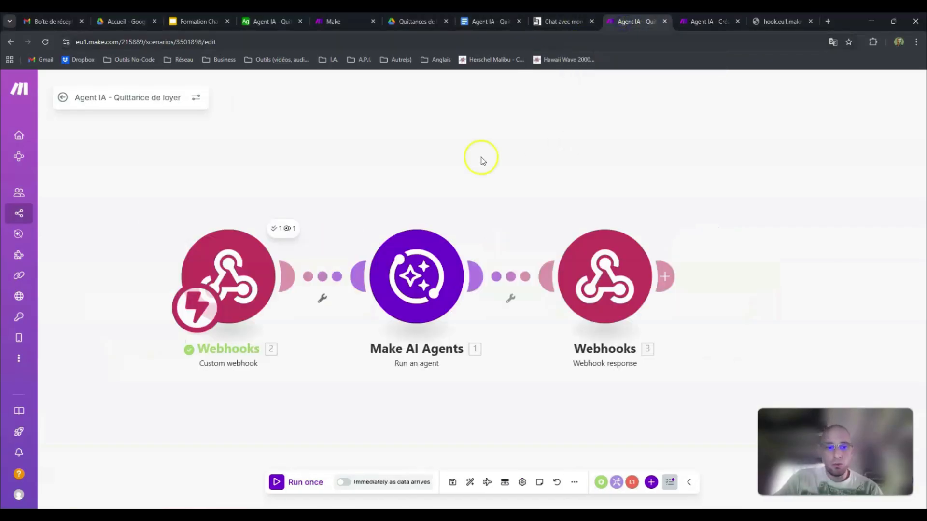
click(424, 265)
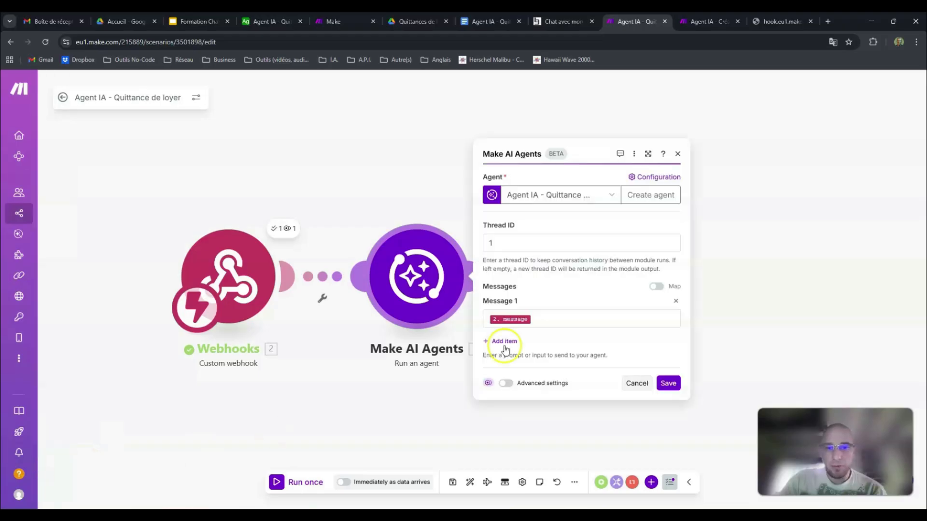
click(672, 198)
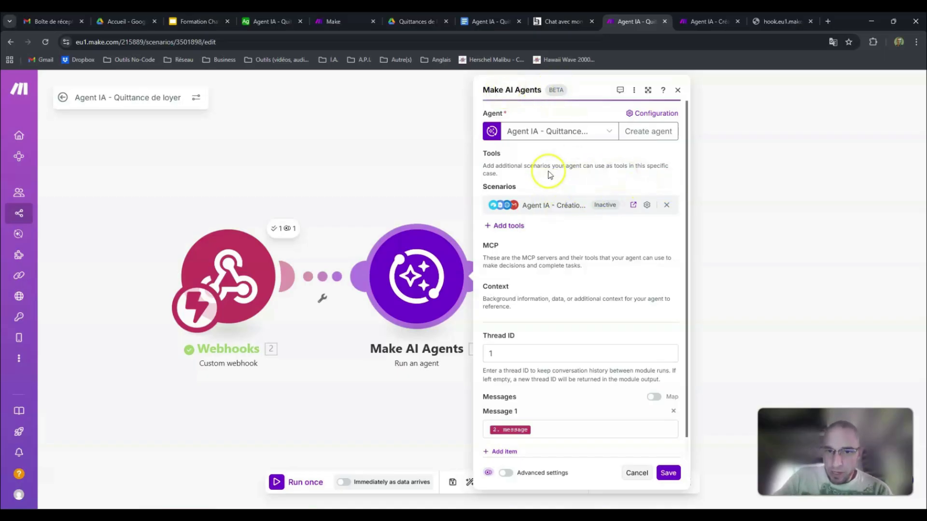
Step: Browse the scenarios available as additional agent tools, check the receipt-creation scenario's name, and close the tool dialog and the module
click(508, 227)
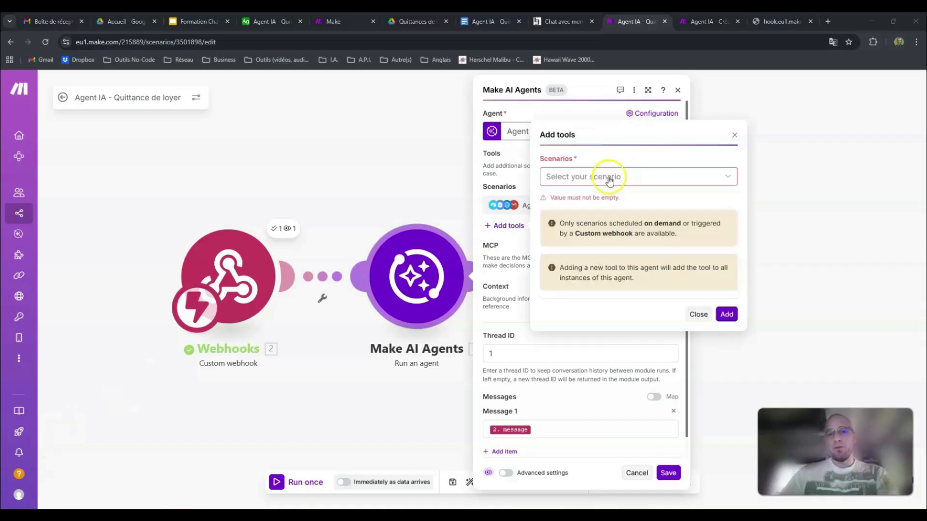
click(665, 184)
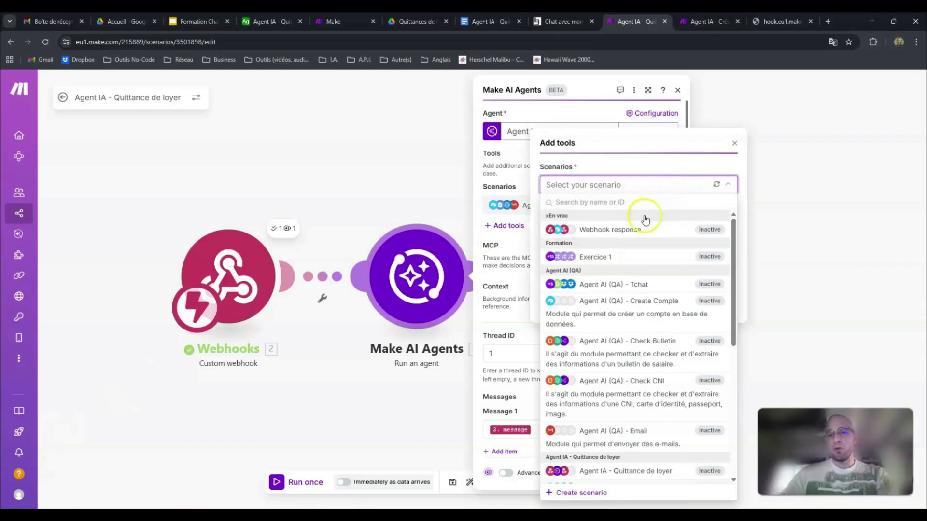
scroll(641, 269, down, 5)
scroll(641, 281, up, 5)
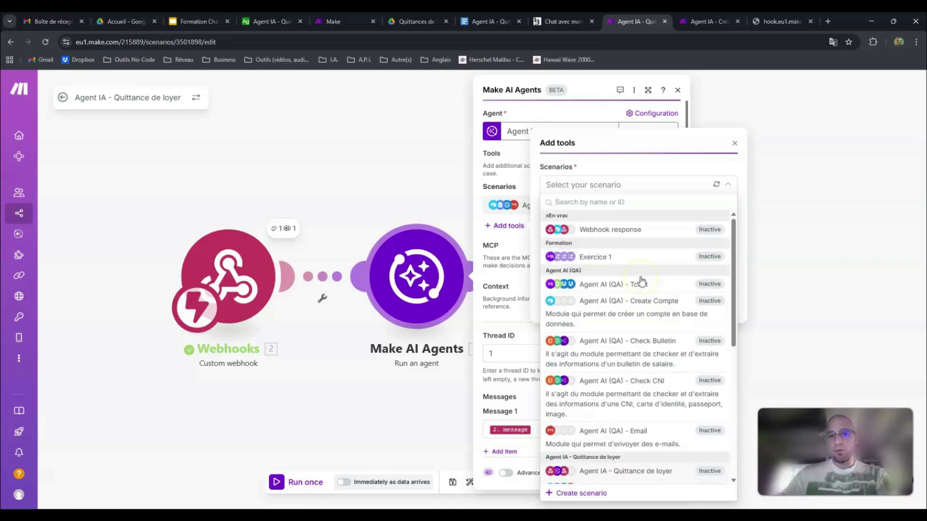
click(703, 22)
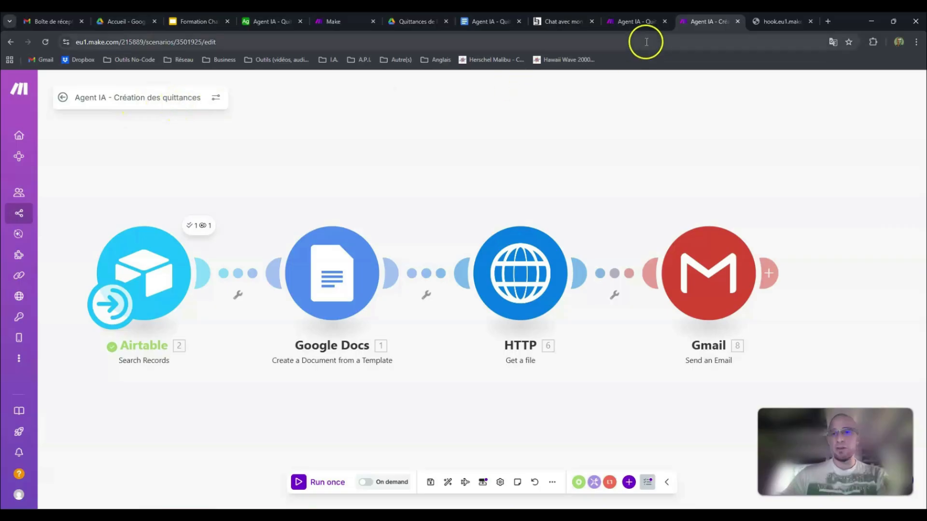
click(630, 22)
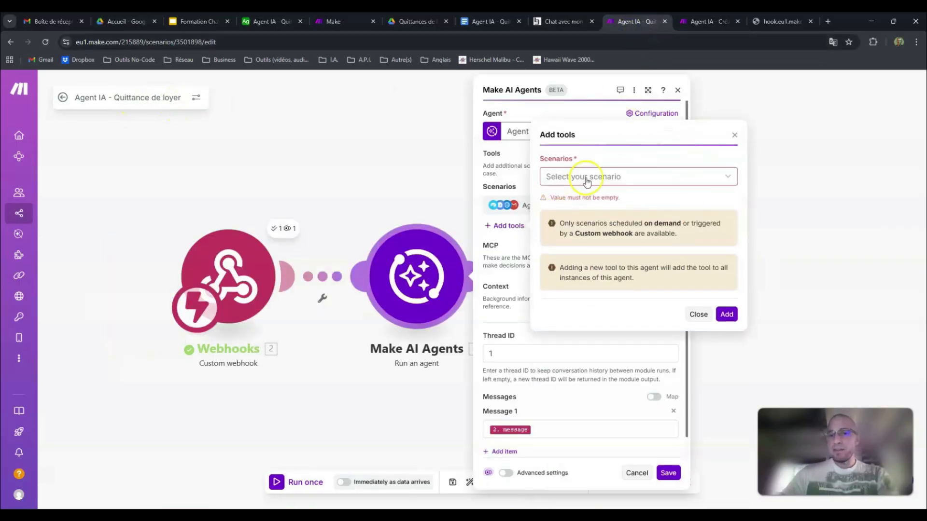
click(734, 137)
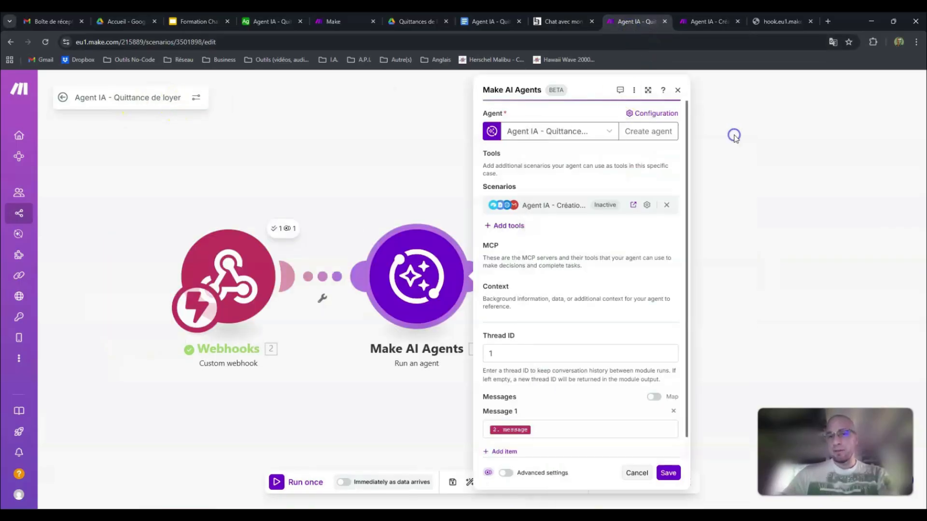
click(738, 151)
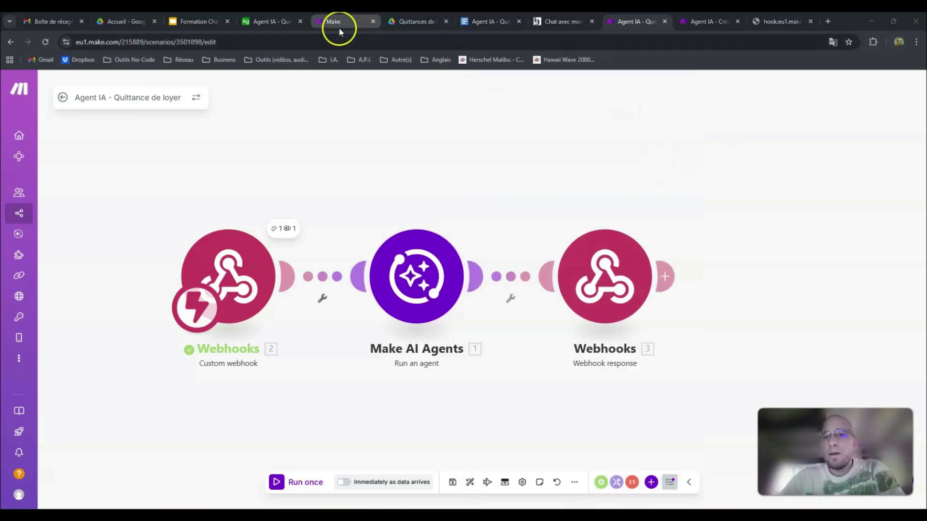
Step: Activate the Agent IA - Création des quittances scenario, set its schedule to On demand, and save it
click(691, 21)
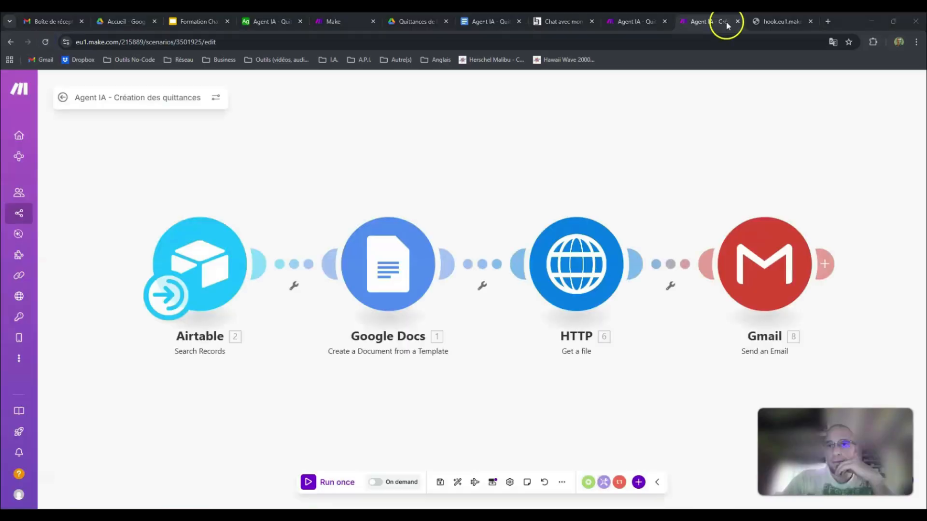
click(384, 484)
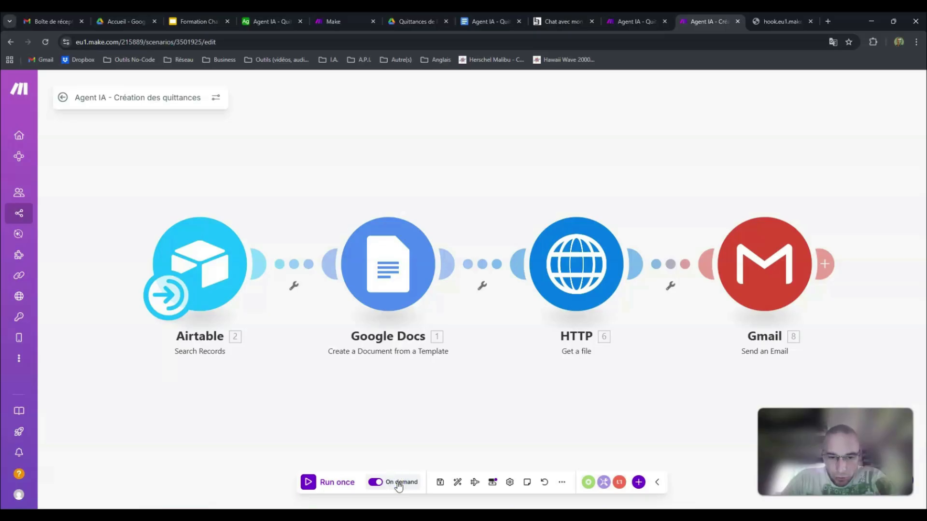
click(398, 482)
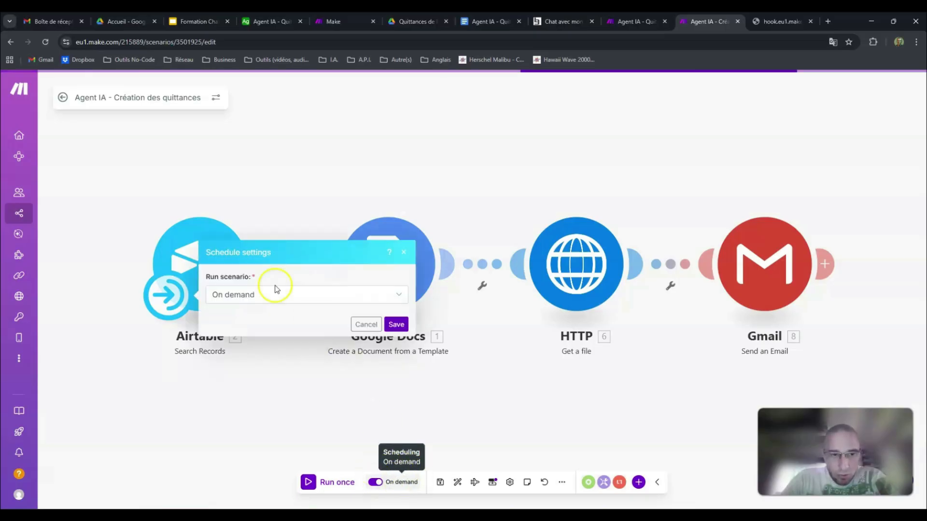
click(296, 296)
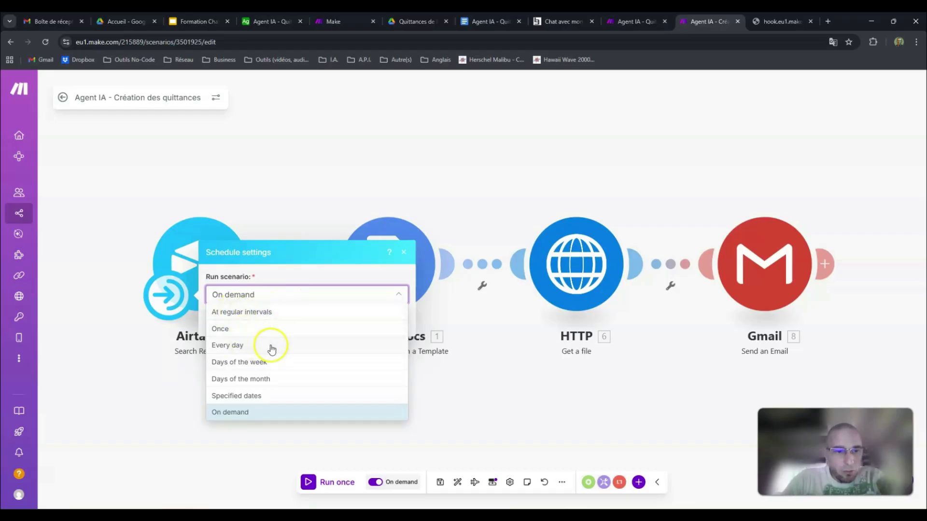
click(244, 414)
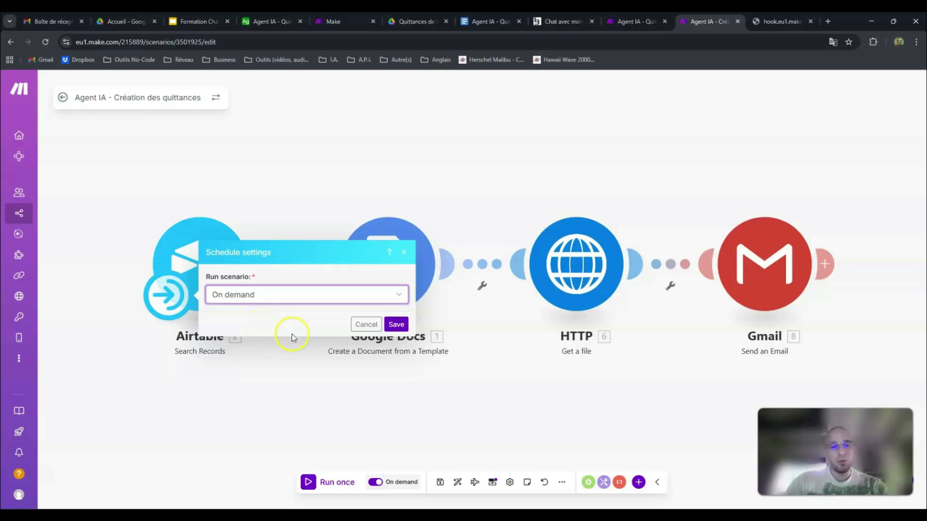
click(396, 325)
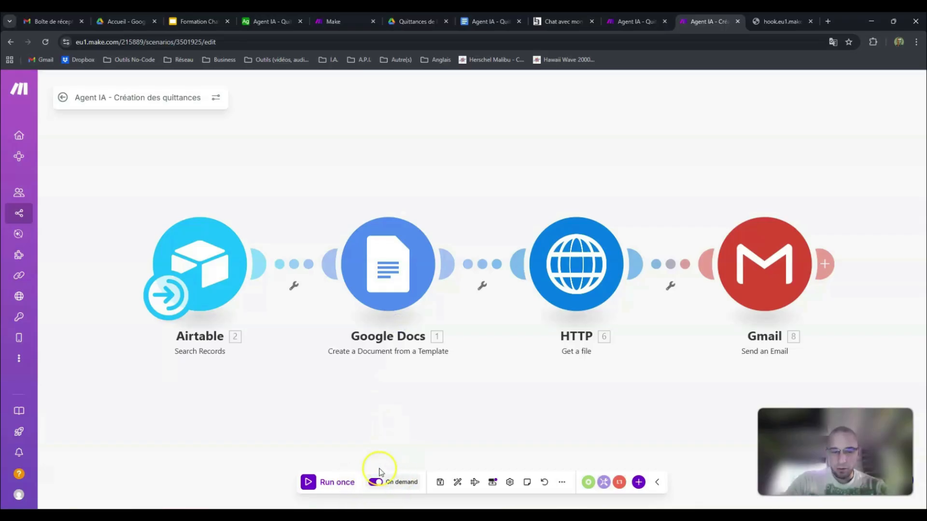
click(442, 482)
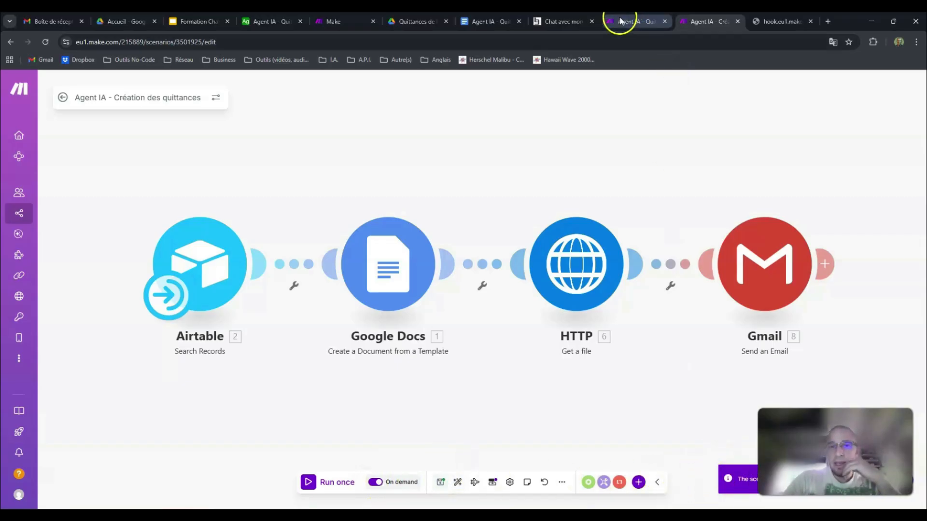
Step: Check the receipt-creation tool's status on the agent's configuration page and in the Make AI Agents module
mouse_move(621, 20)
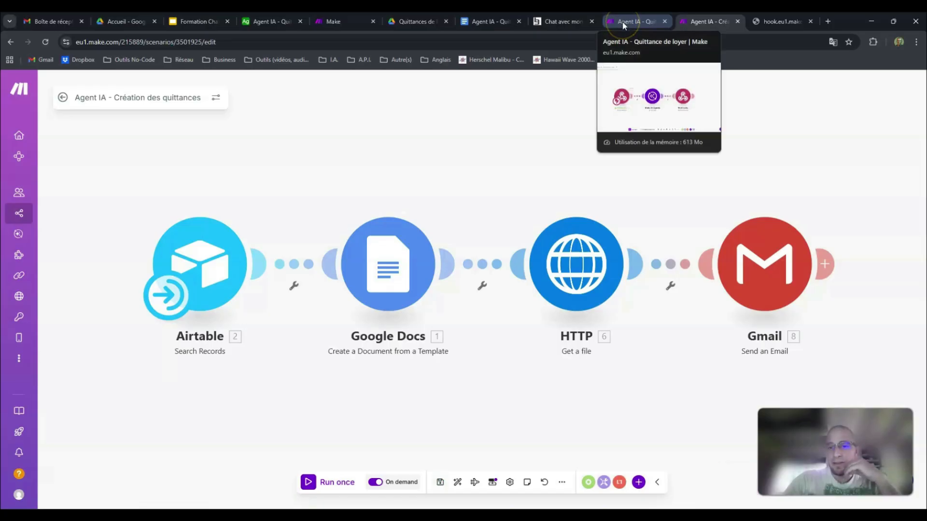
click(338, 21)
click(162, 187)
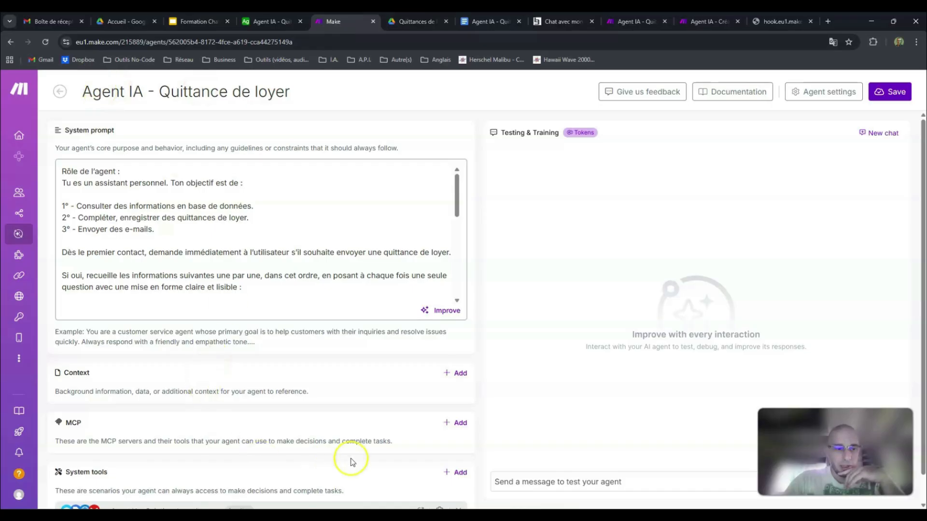
scroll(351, 456, down, 1)
click(629, 22)
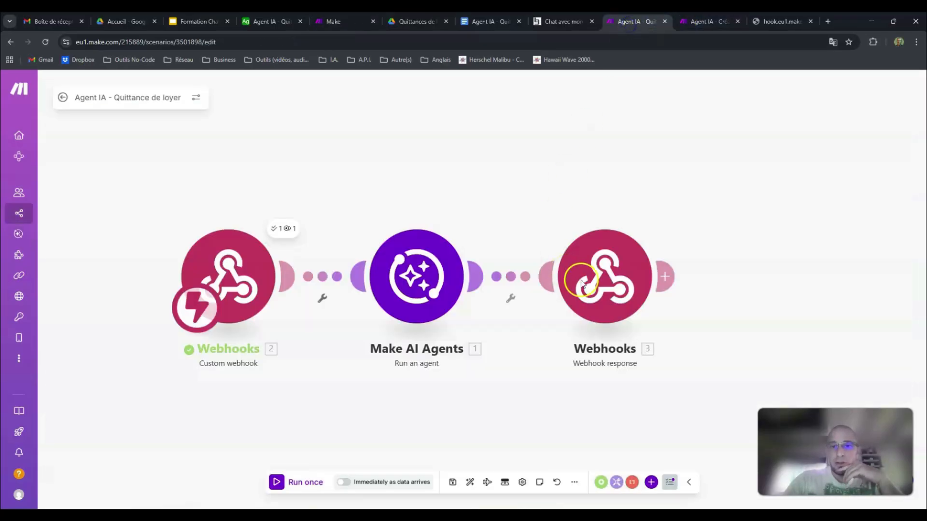
click(424, 263)
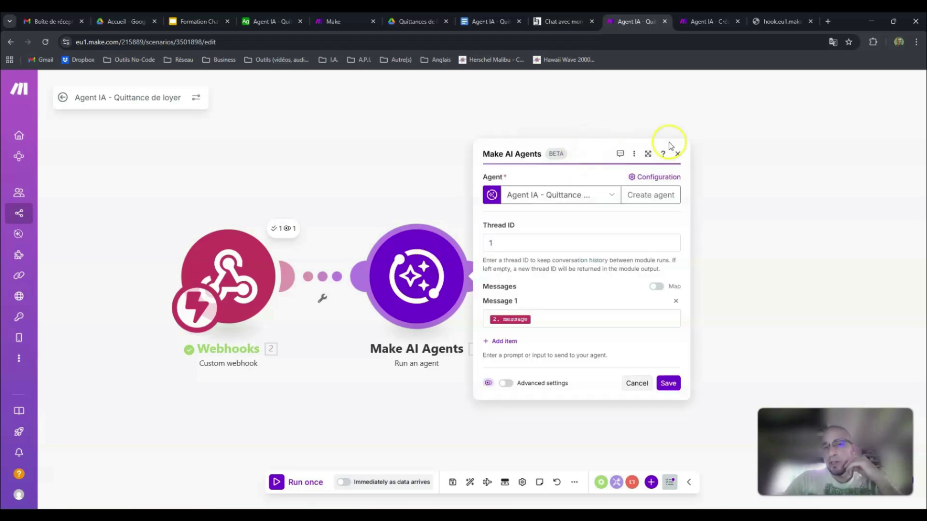
Step: Remove Agent IA - Création des quittances from the agent's system tools, search the addable tools for "Cré" and select that scenario again
click(341, 21)
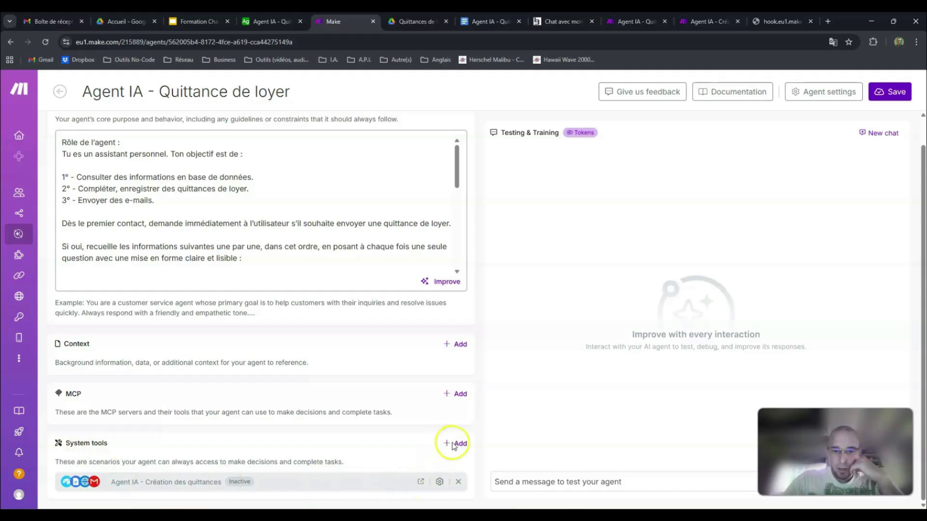
click(457, 483)
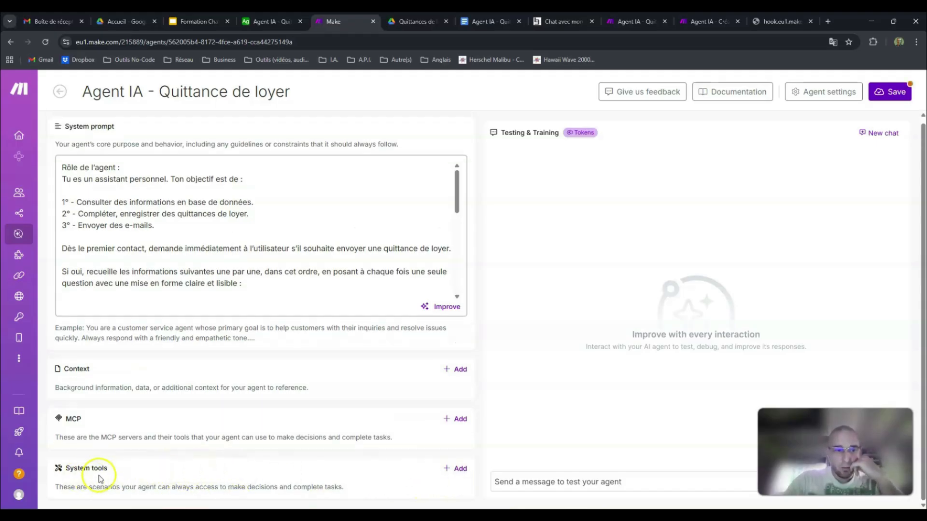
click(460, 471)
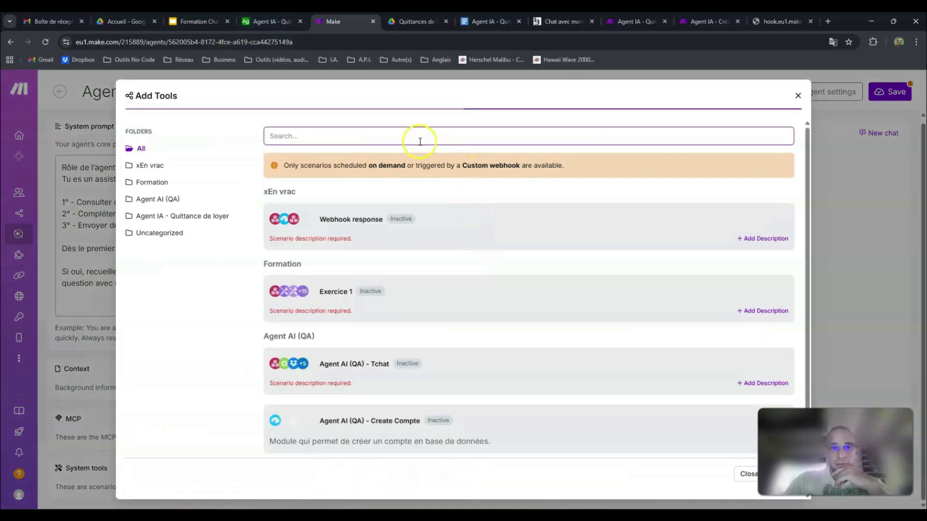
click(694, 21)
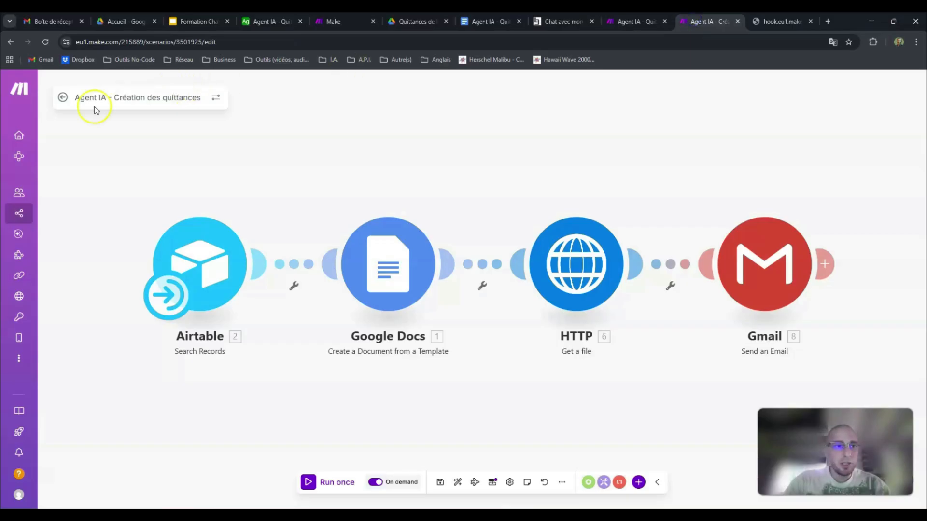
click(333, 21)
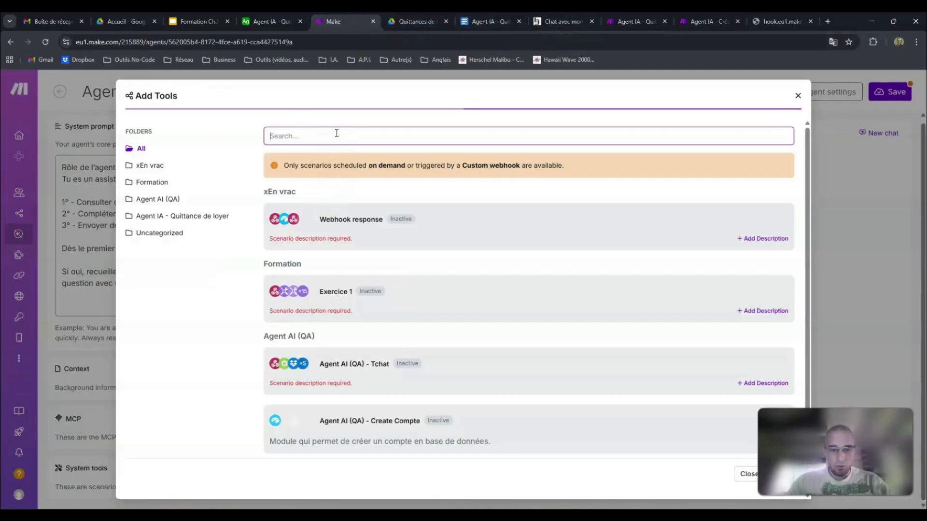
text(Cré)
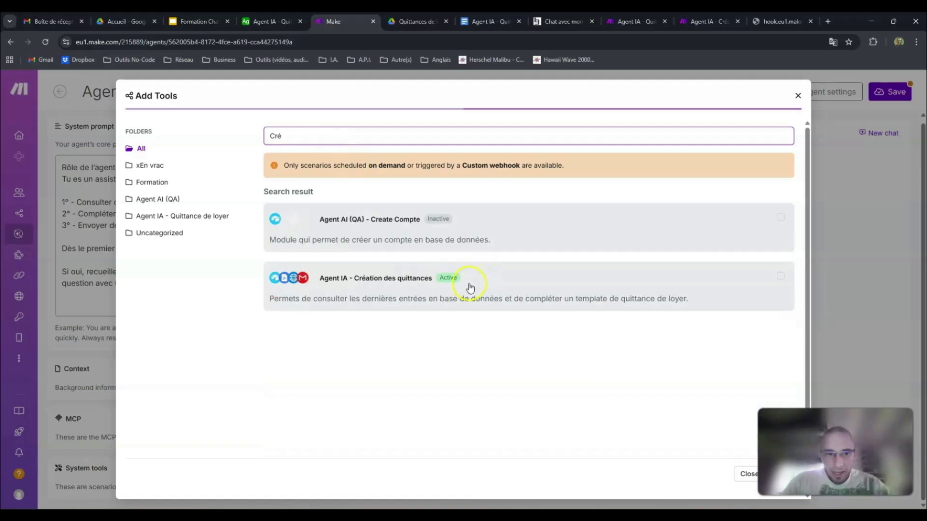
click(635, 278)
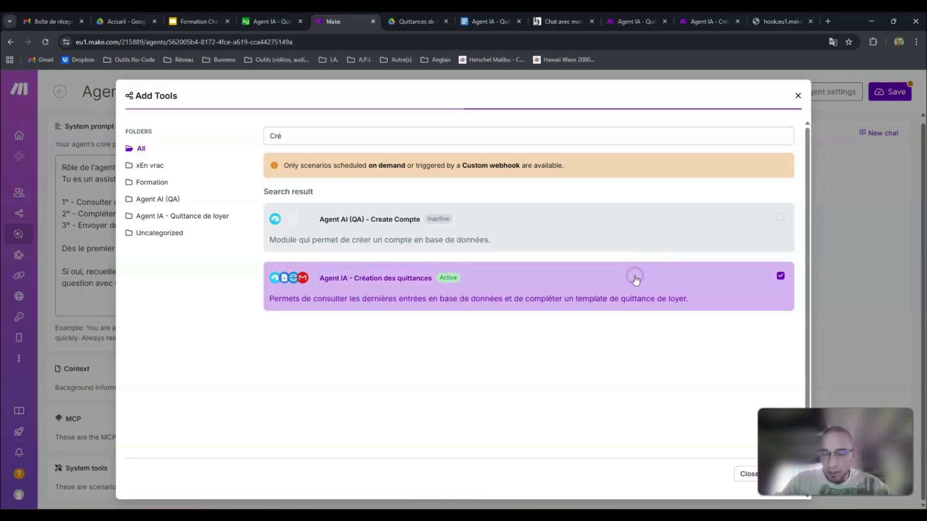
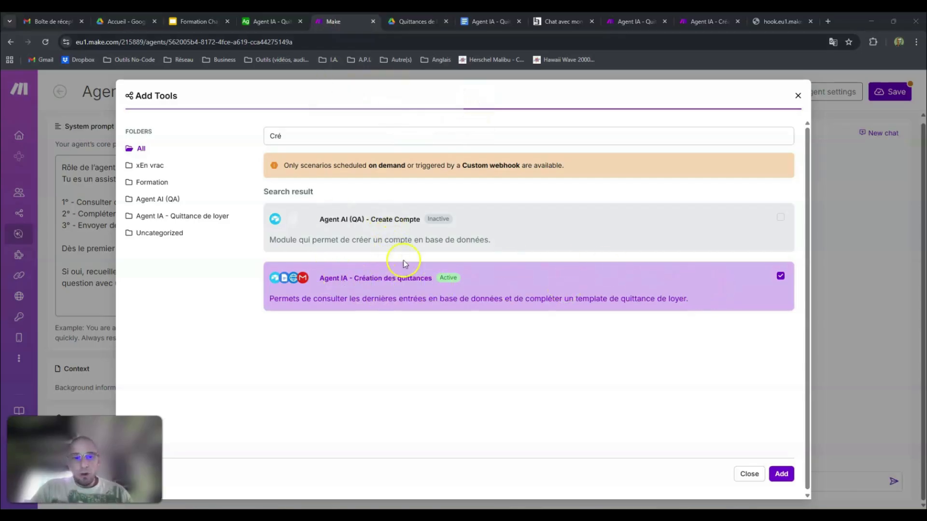
Step: Add the selected Agent IA - Création des quittances scenario to the agent's system tools and save the agent
click(781, 474)
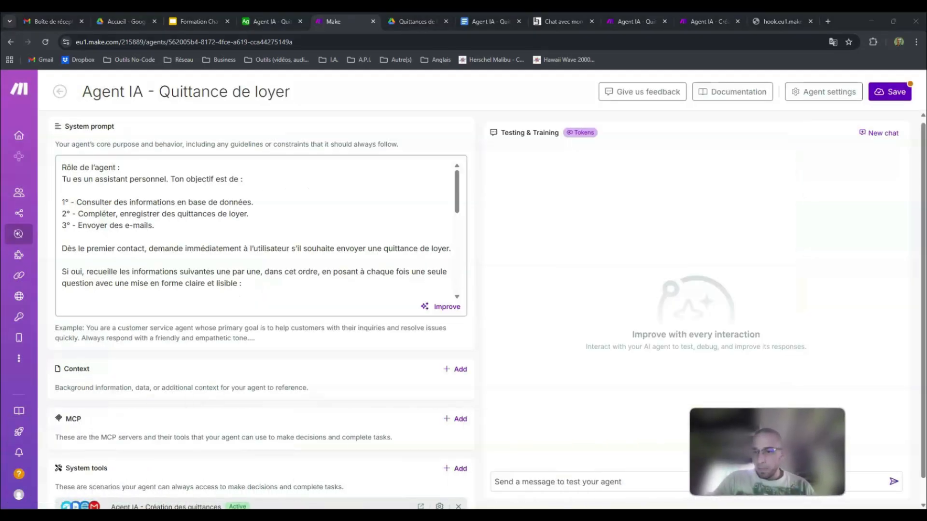
scroll(250, 436, down, 1)
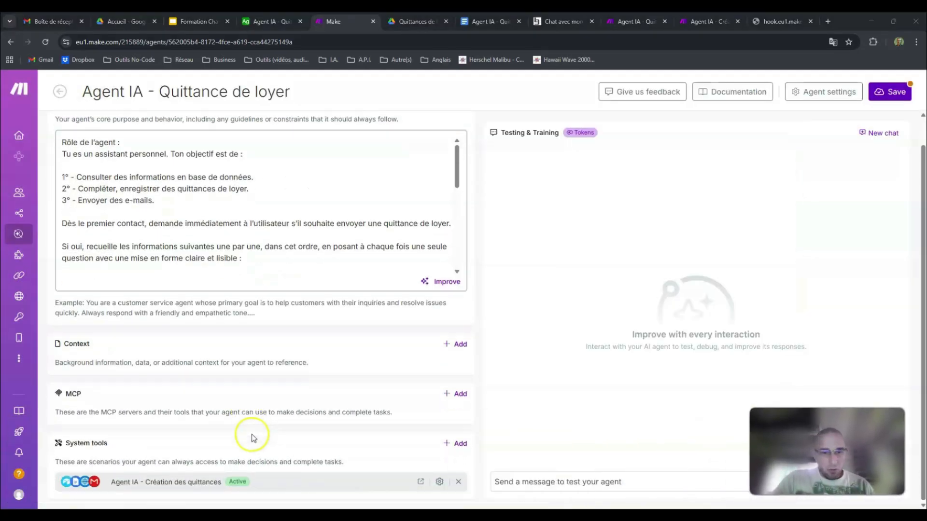
click(893, 93)
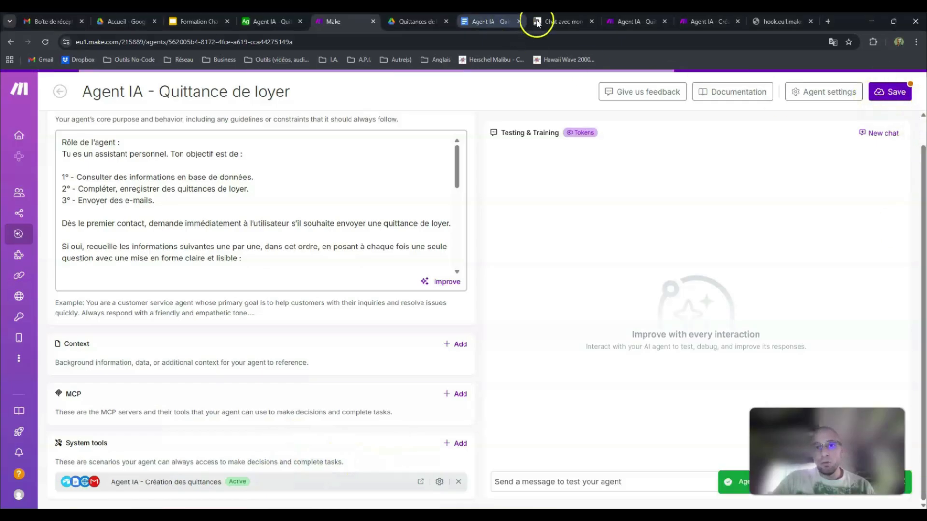
Step: In the Agent IA - Quittance de loyer scenario, reopen the Make AI Agents module, save its settings with the receipt-creation tool, and save the scenario
click(631, 23)
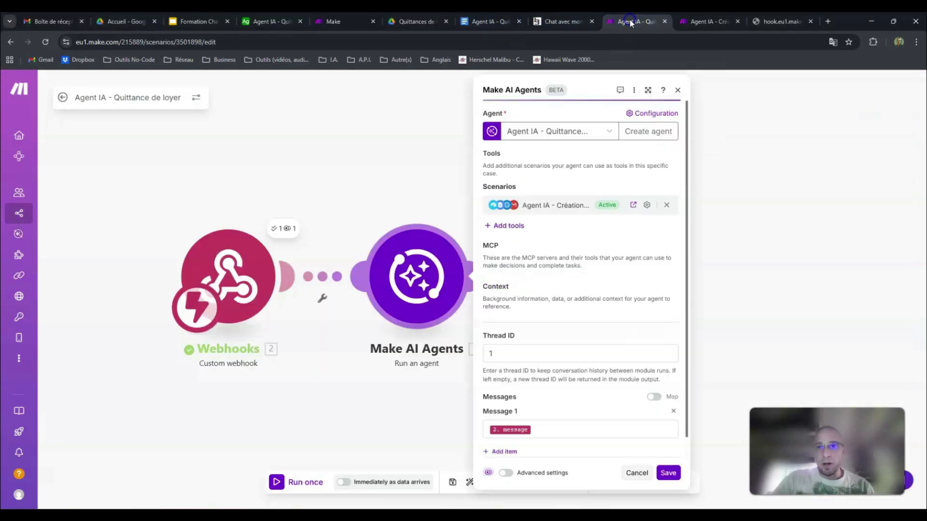
click(421, 261)
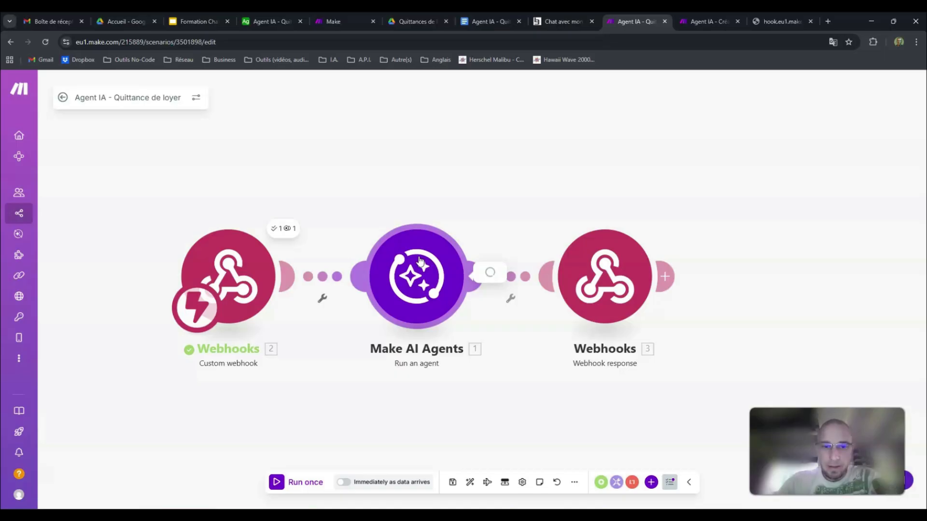
click(421, 261)
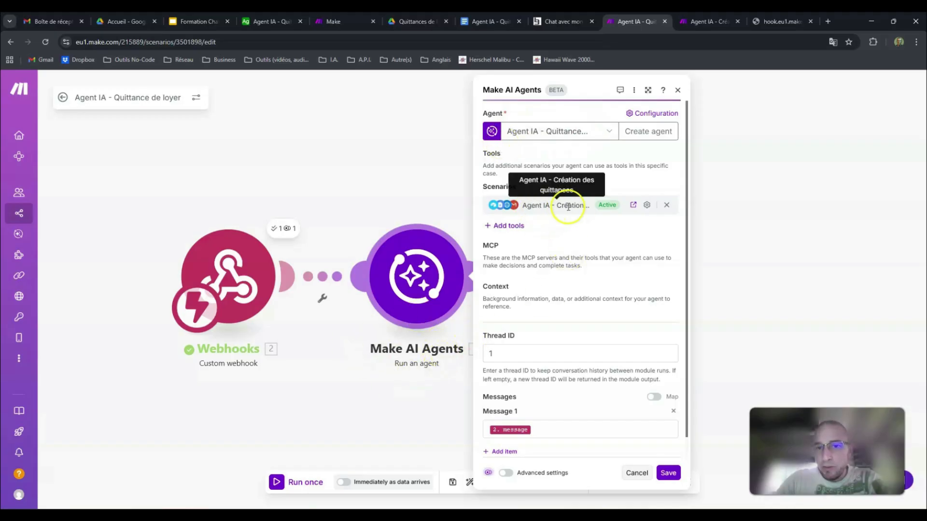
click(671, 472)
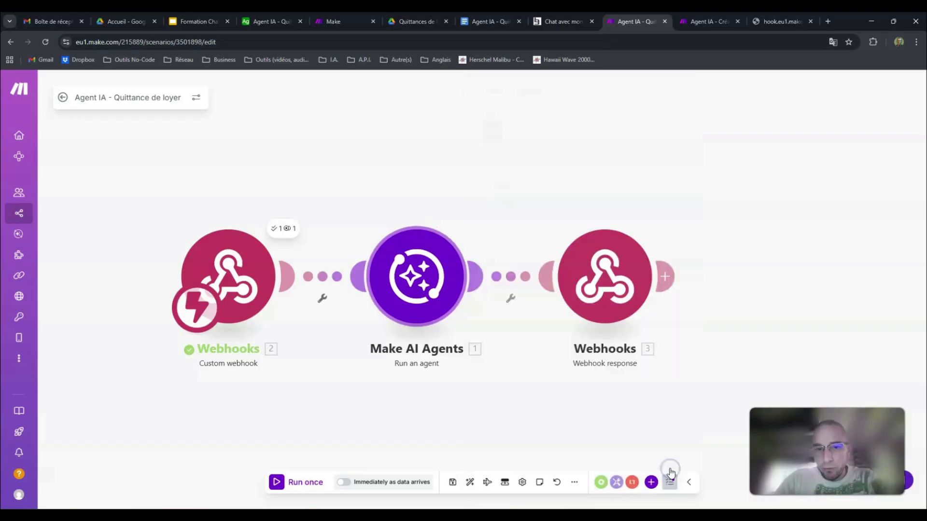
click(453, 482)
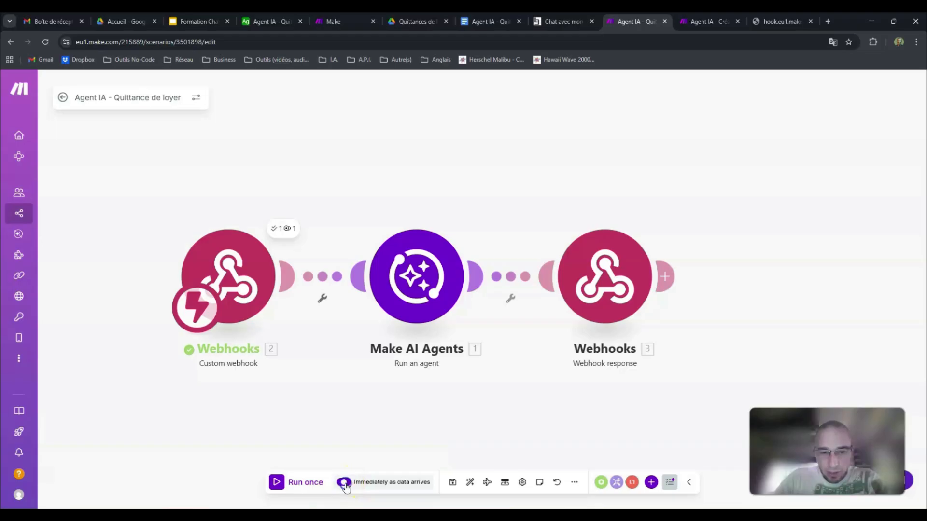
Step: Activate the Agent IA - Quittance de loyer scenario and open the list of run options in its schedule settings
click(345, 482)
click(318, 285)
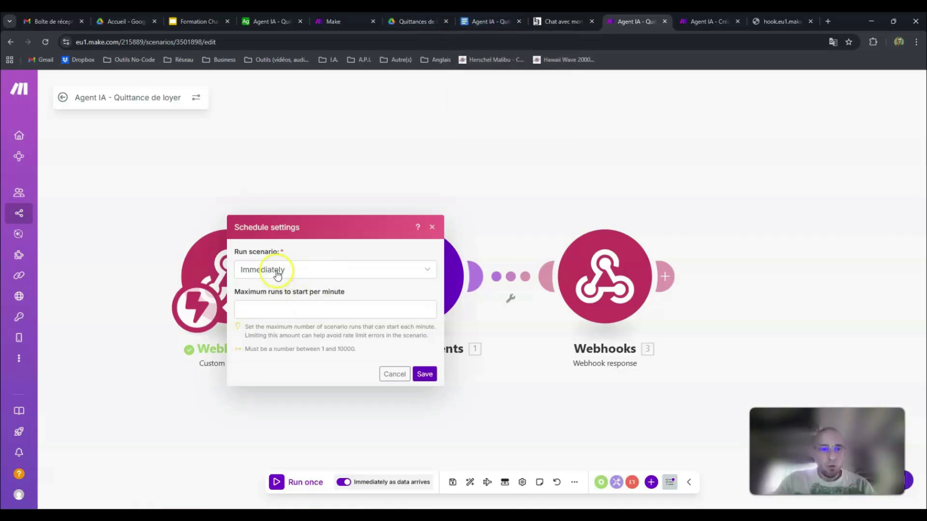
click(295, 273)
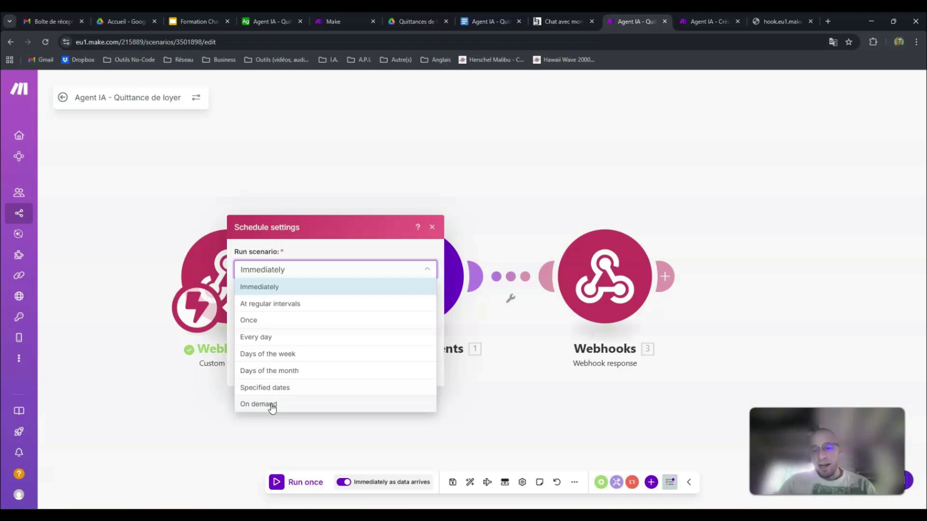
Step: Review the receipt-creation tool on the agent's page, its scenario's schedule, and the chat page that triggers the webhook scenario
key(ctrl+5)
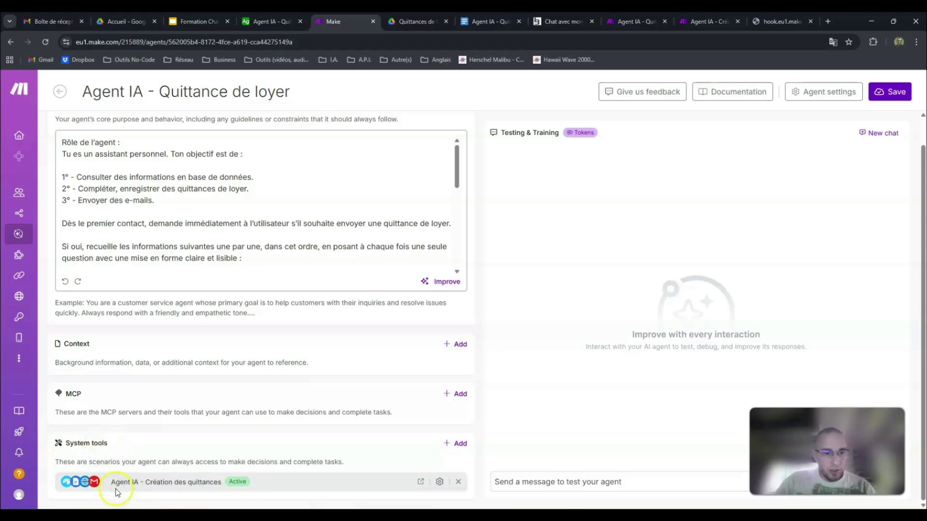
key(ctrl+Tab)
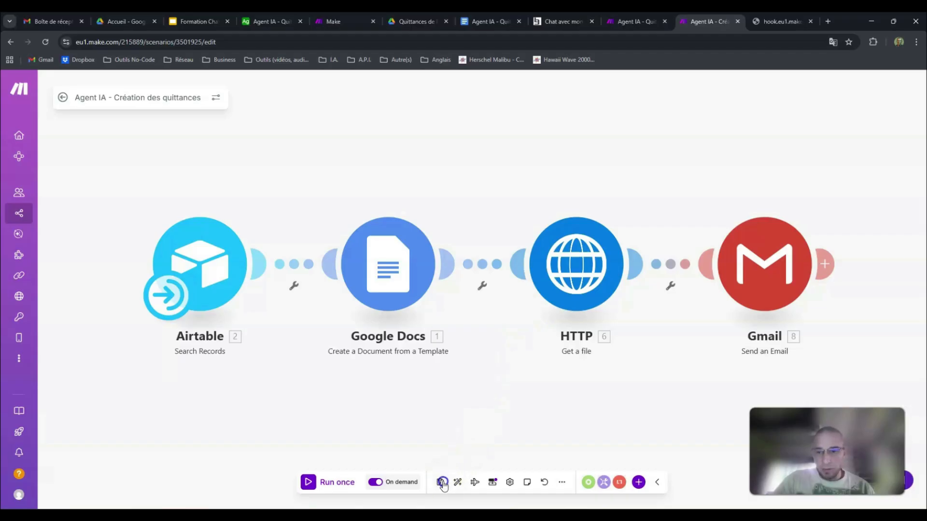
click(637, 21)
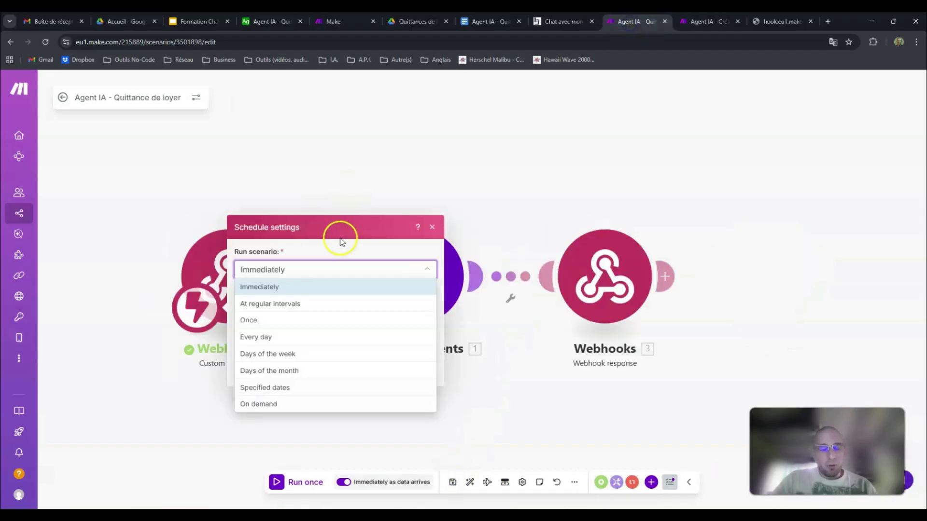
key(ctrl+5)
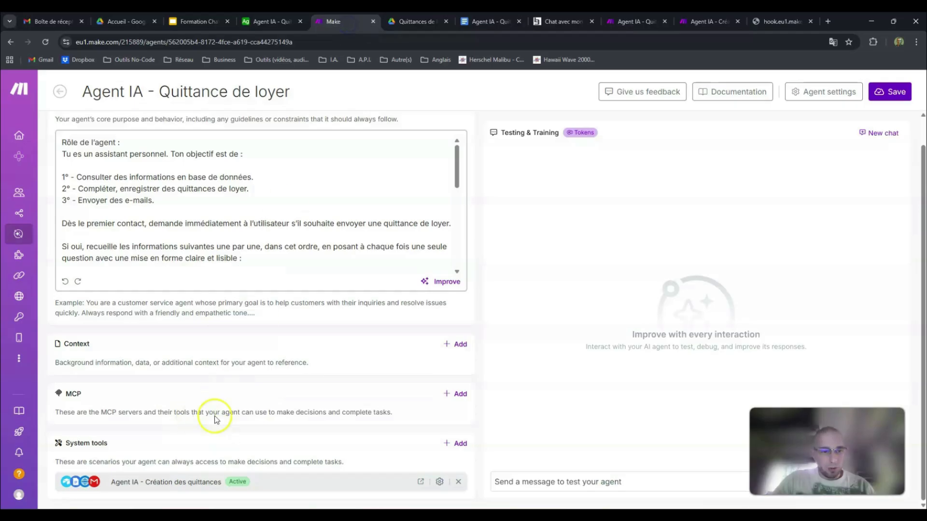
click(487, 22)
click(644, 22)
click(570, 22)
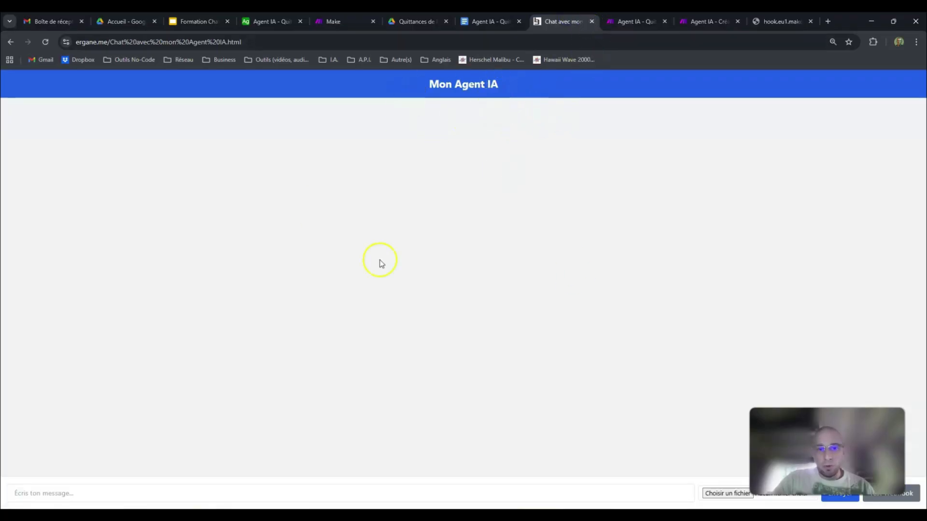
click(624, 21)
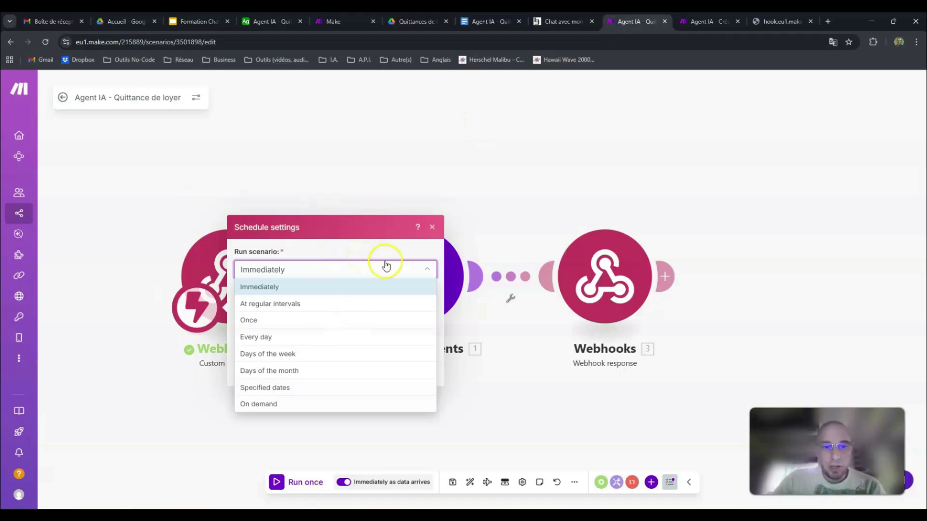
Step: Set the Agent IA - Quittance de loyer scenario to run Immediately, confirm the schedule settings and save the scenario
click(272, 289)
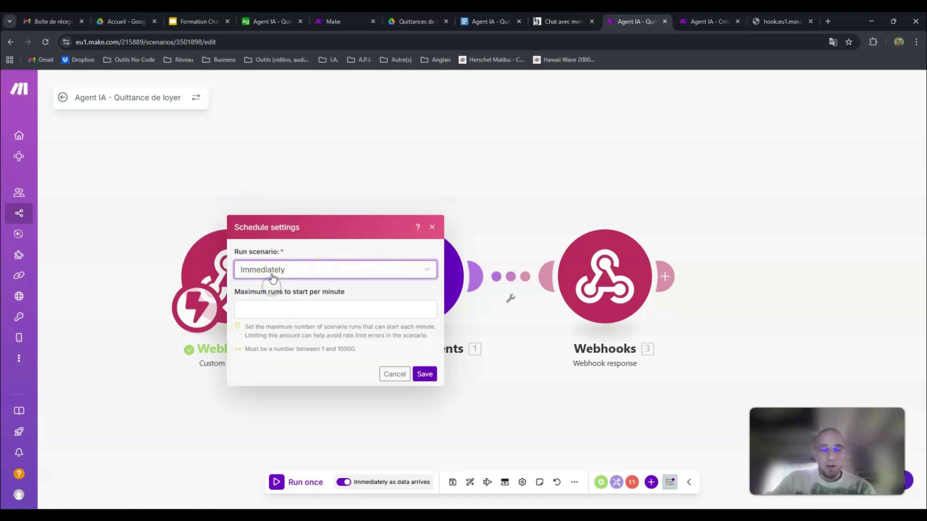
click(556, 21)
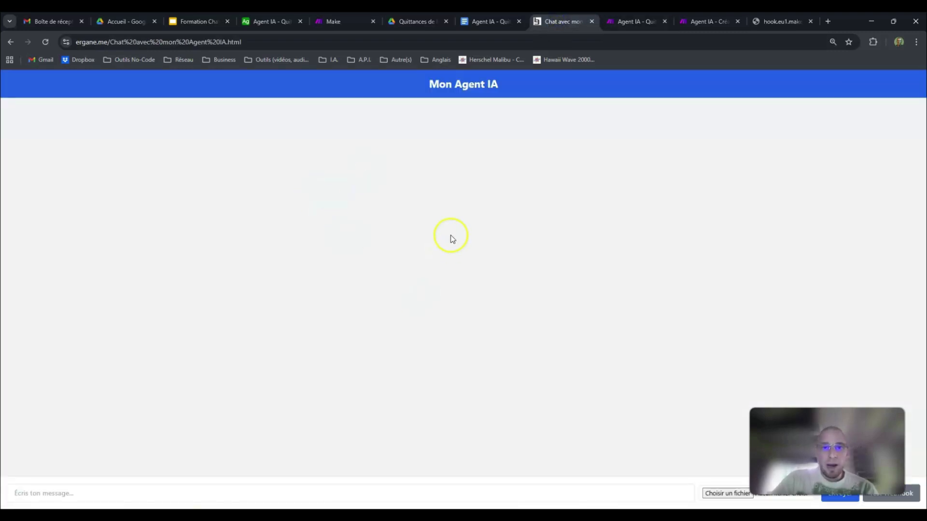
click(615, 27)
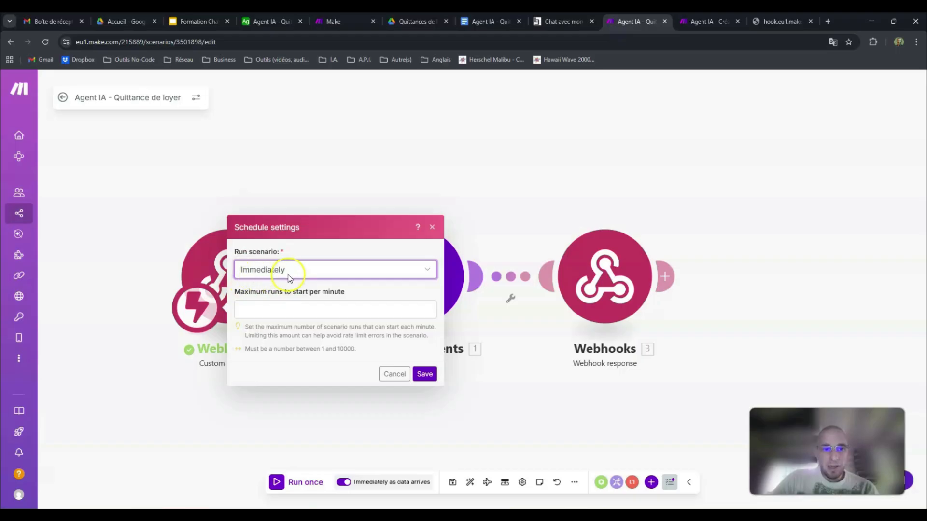
click(425, 375)
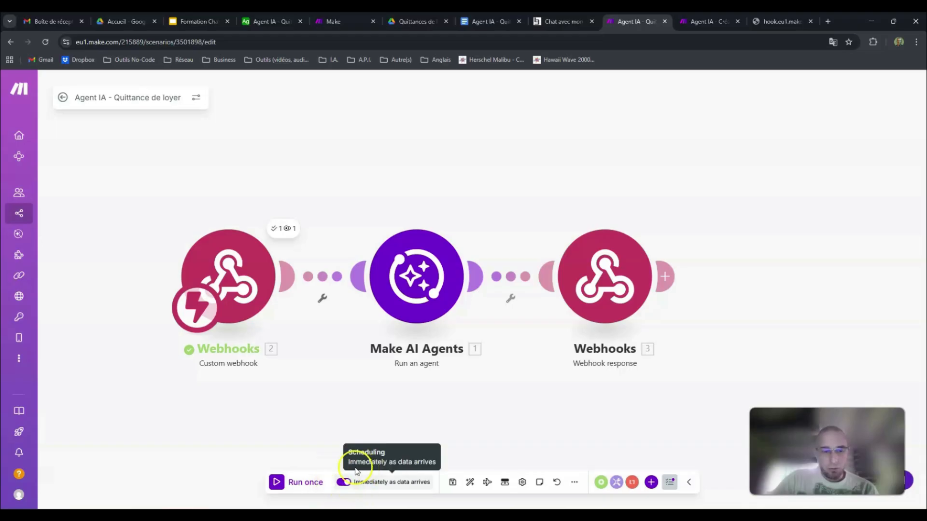
click(454, 484)
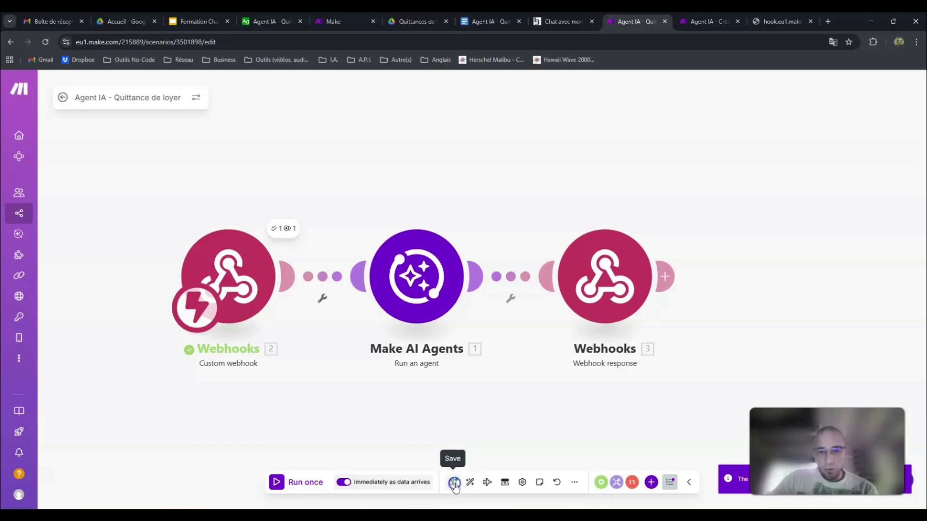
click(455, 484)
click(454, 484)
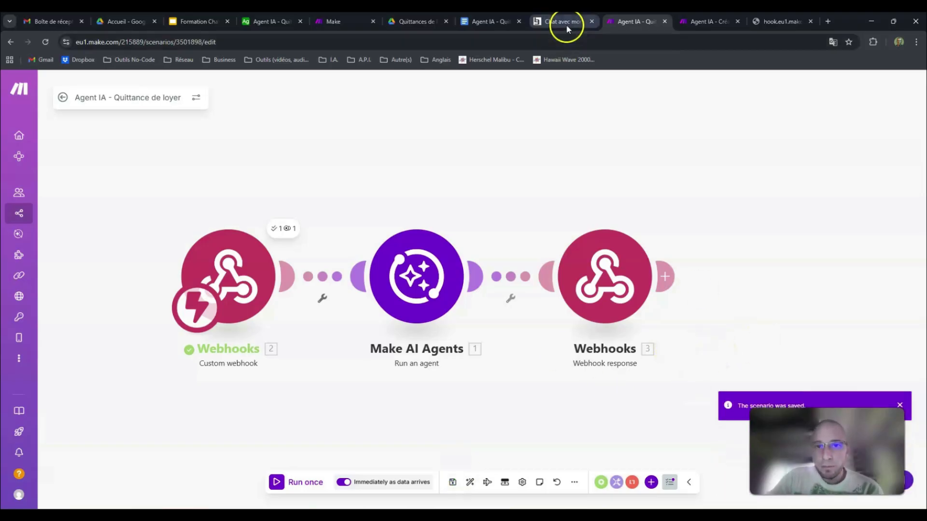
Step: Review the tenants table in Airtable and the receipt-creation tool's status on the agent's configuration page
click(268, 21)
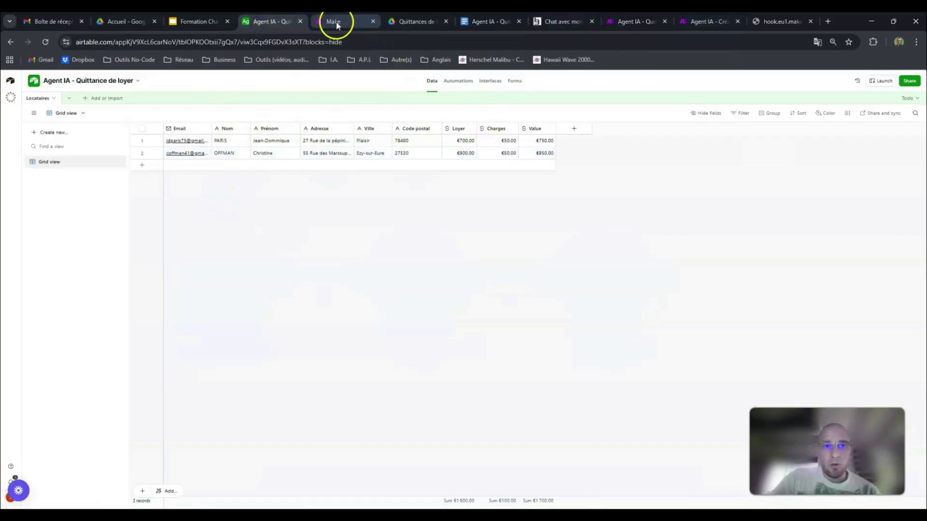
click(336, 23)
mouse_move(457, 154)
mouse_down()
mouse_move(457, 248)
mouse_move(459, 137)
mouse_up()
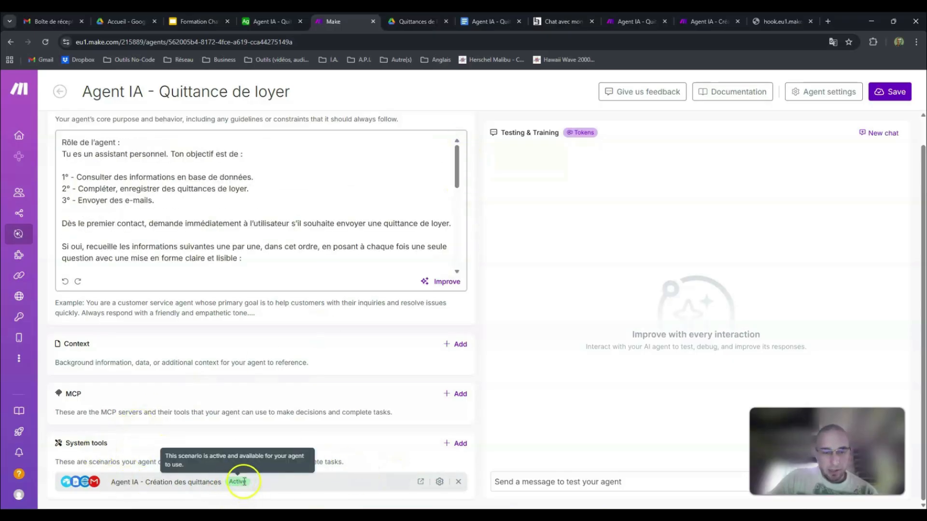
Step: Close the receipt template document in Google Docs and reload the Mon Agent IA chat page
key(ctrl+Tab)
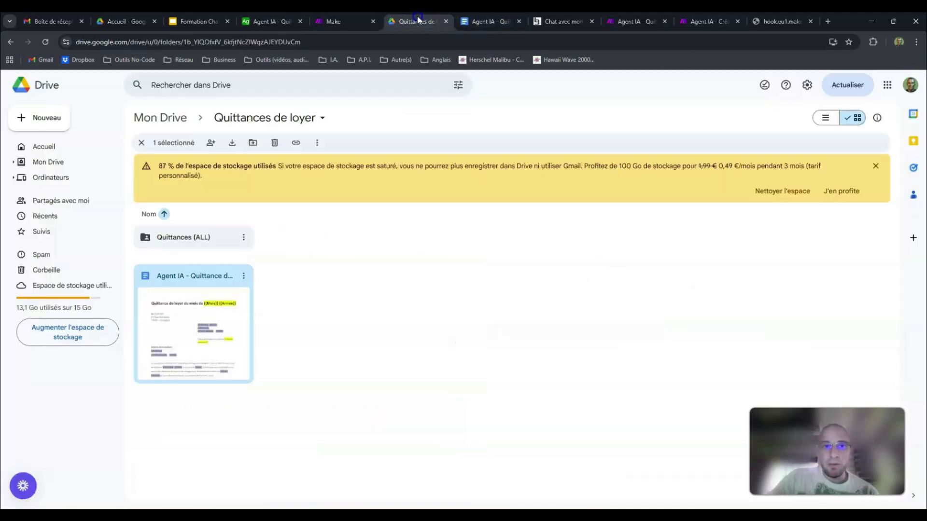
click(490, 25)
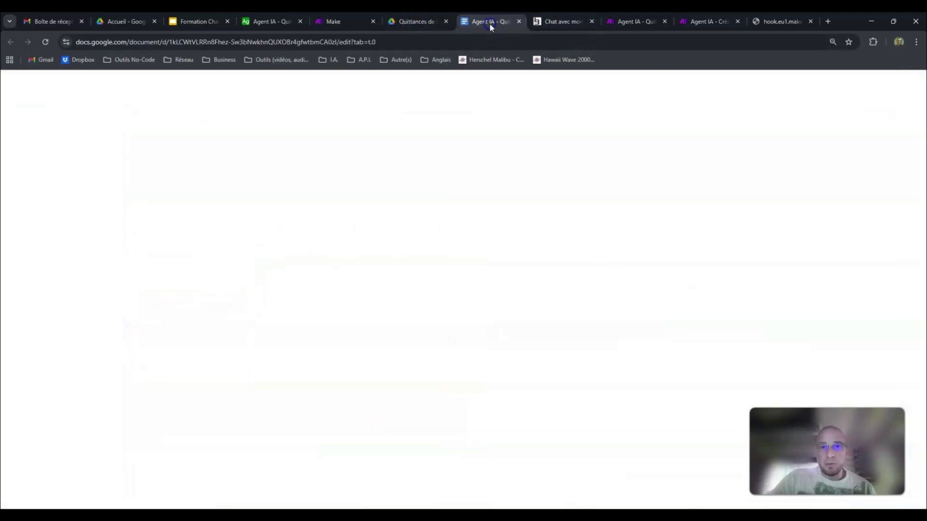
click(519, 21)
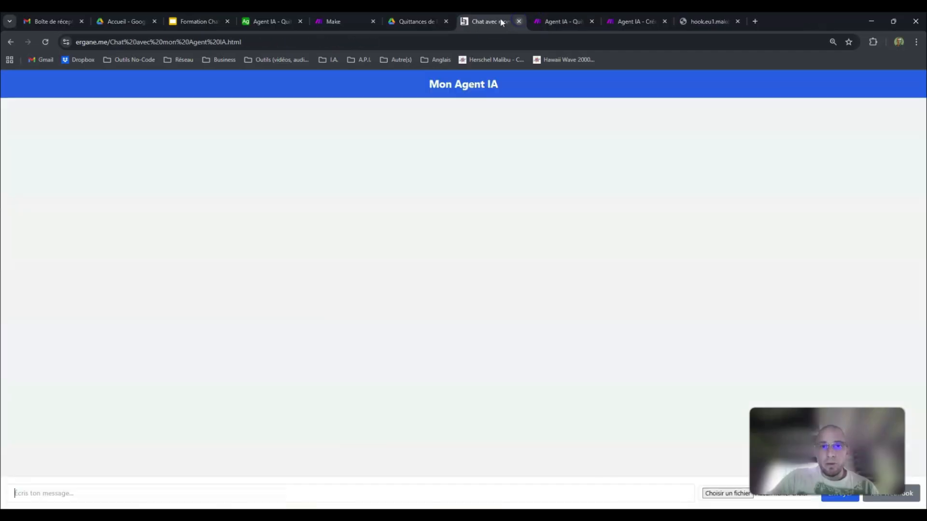
click(45, 42)
Step: Check the schedules of the webhook and receipt-creation scenarios, then the tool's status on the agent's configuration page
click(548, 22)
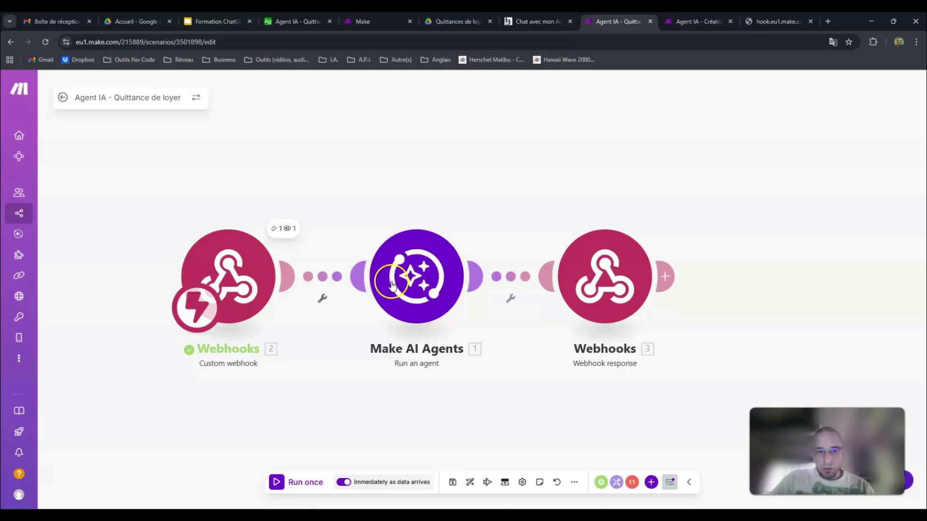
click(558, 20)
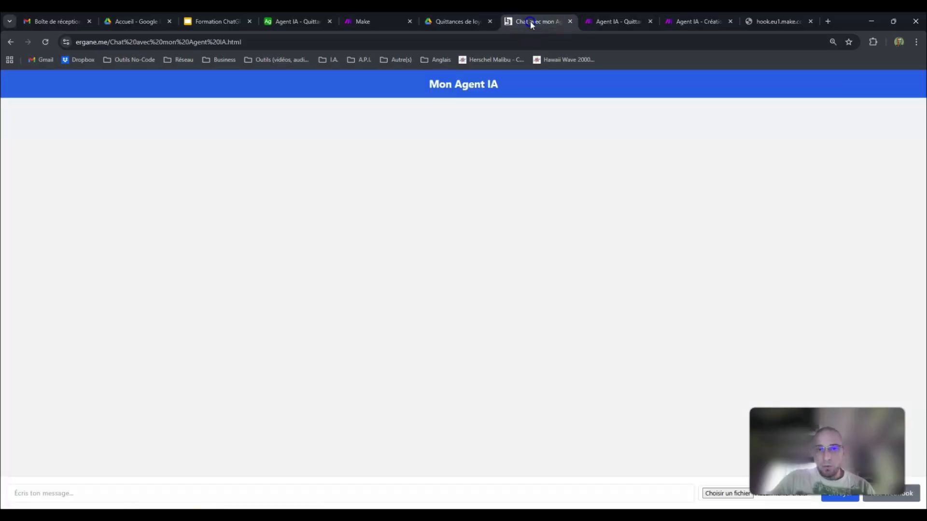
click(607, 22)
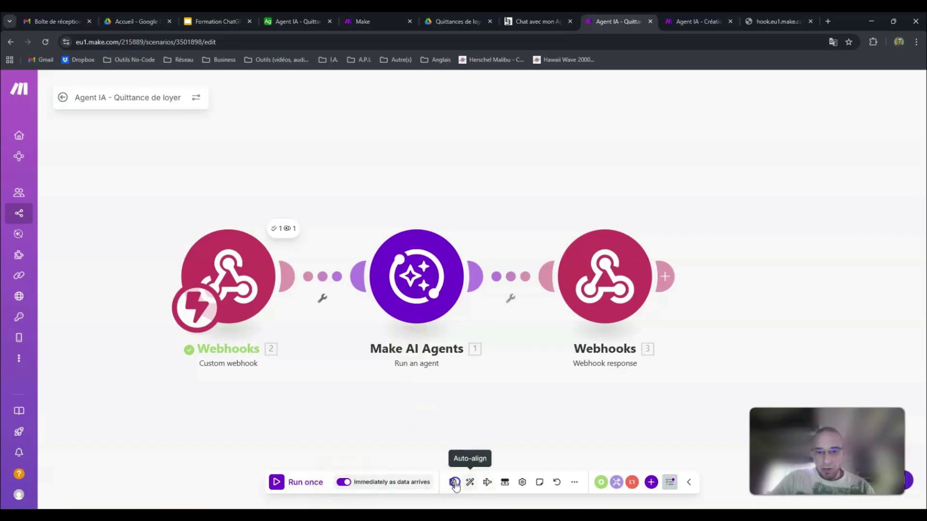
click(681, 21)
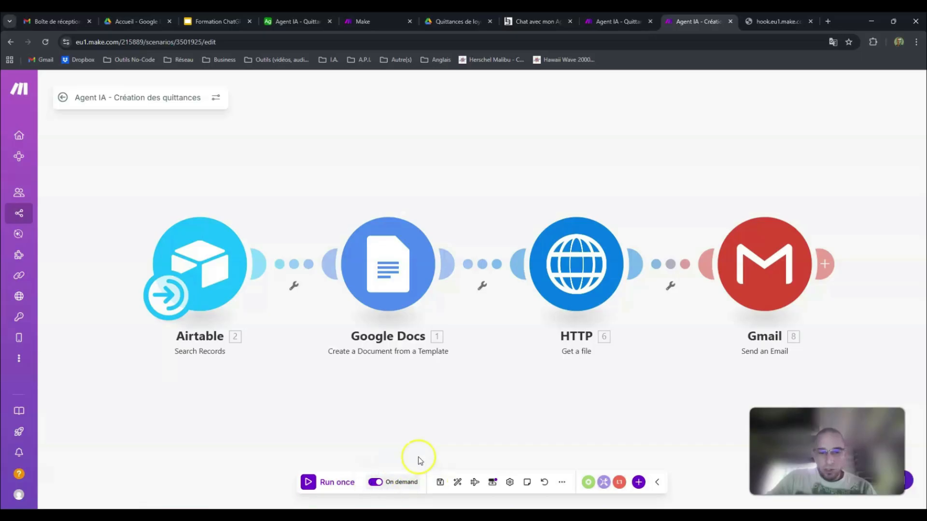
click(374, 21)
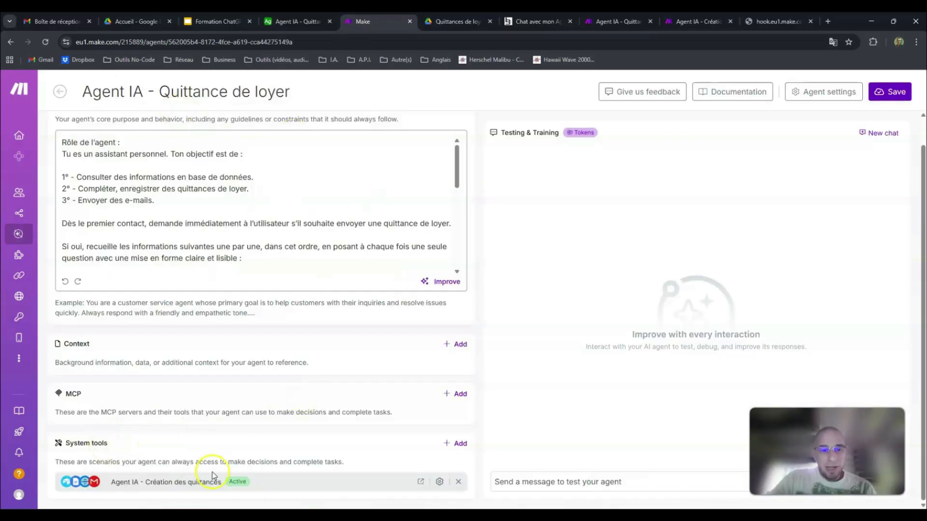
Step: Save the Agent IA - Création des quittances scenario and close the webhook's browser page
click(699, 21)
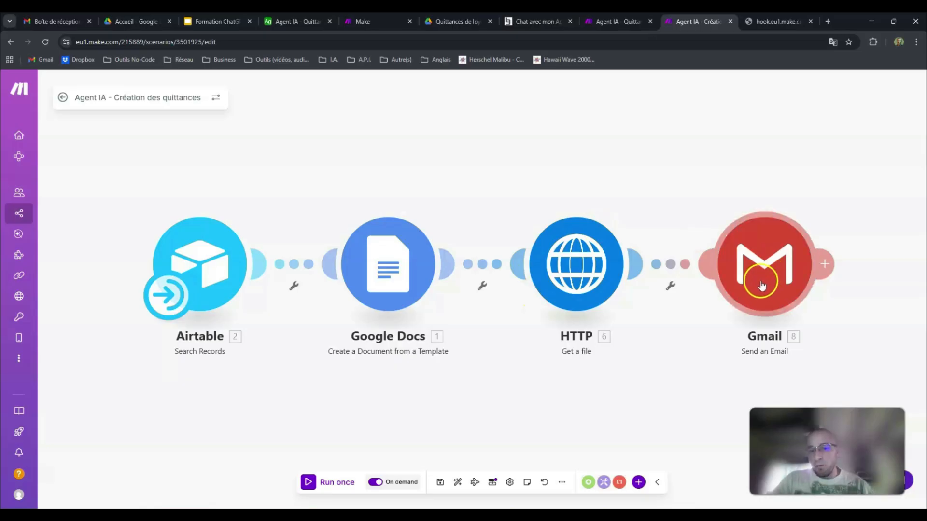
click(440, 482)
click(810, 21)
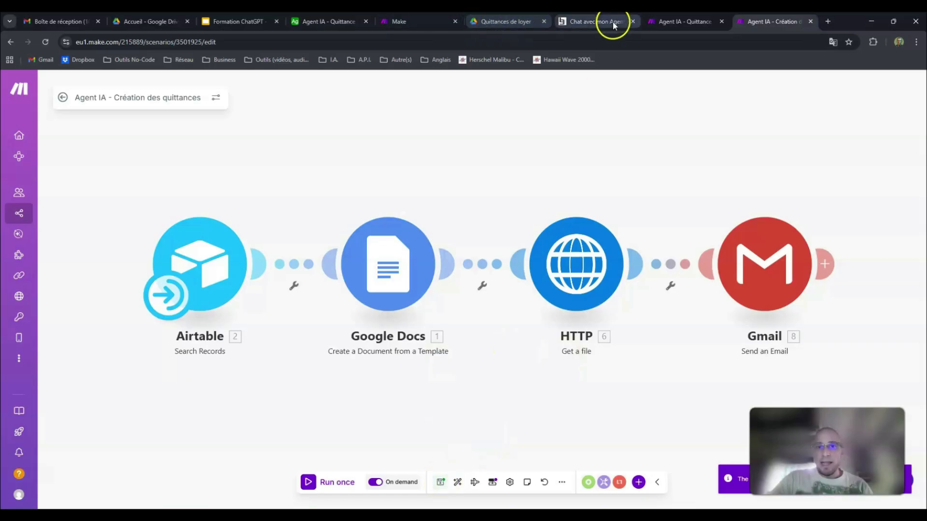
Step: Open the Mon Agent IA chat page and send the greeting "Bonjour" to the agent
click(582, 22)
text(Bo)
key(Return)
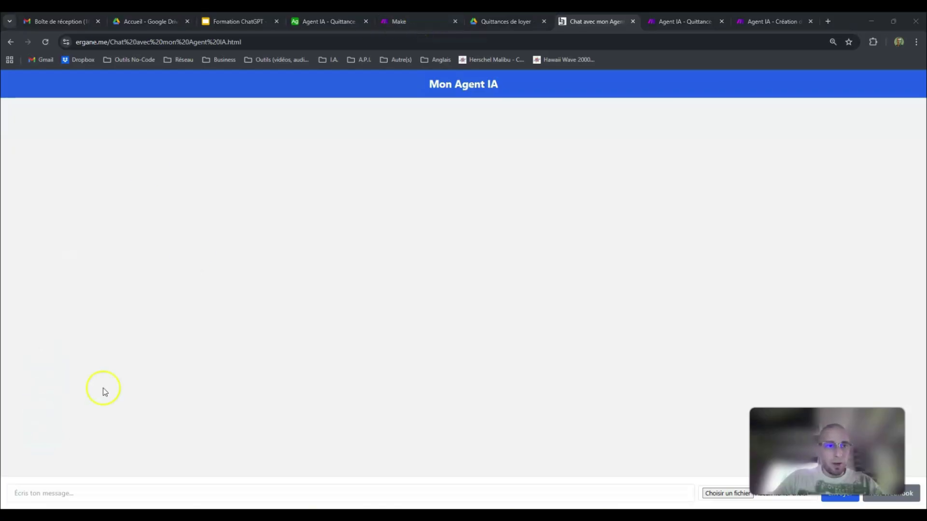
click(195, 260)
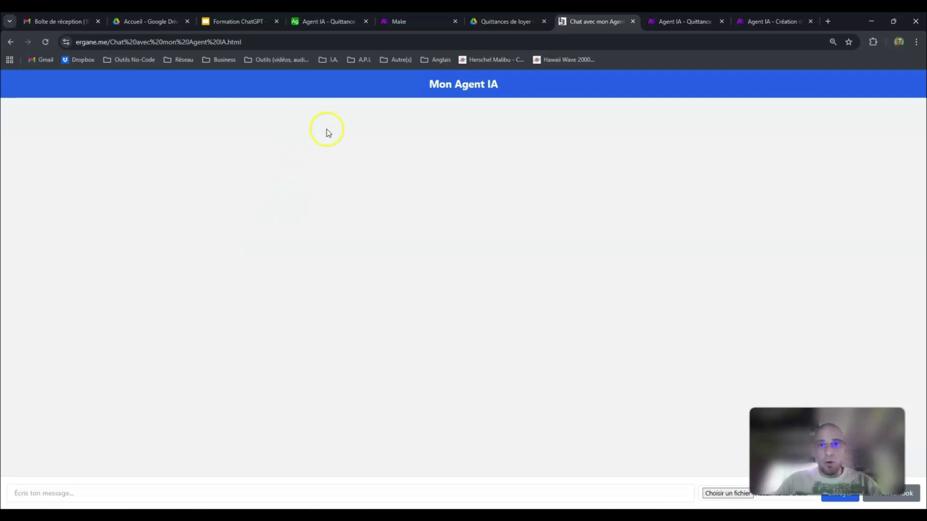
click(435, 492)
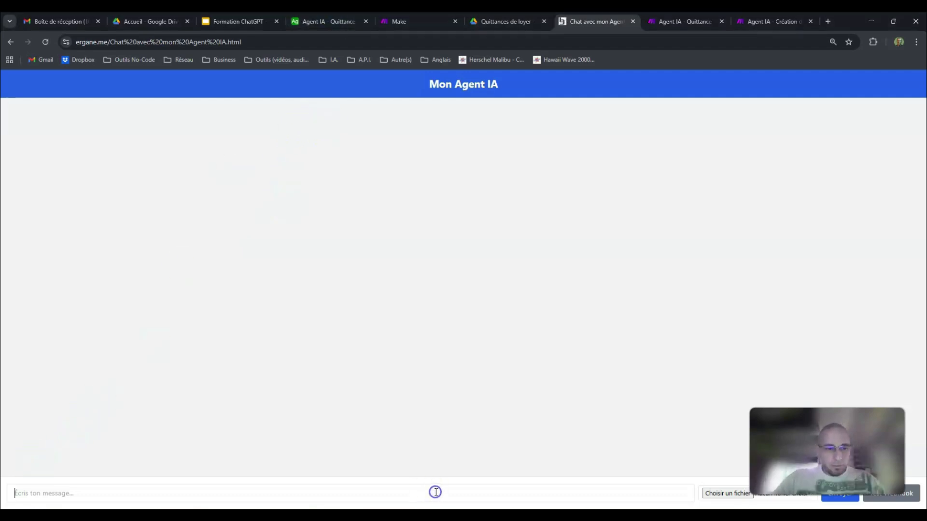
text(Bonjour)
key(Return)
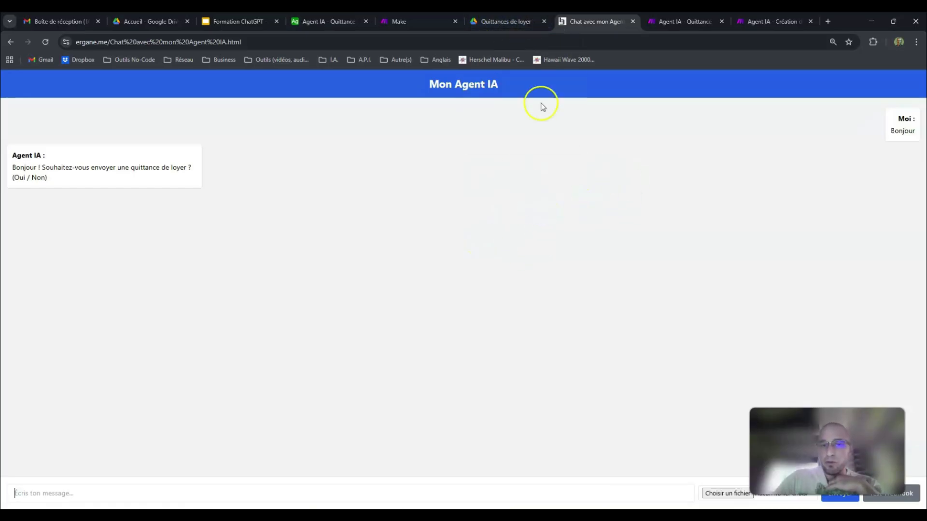
Step: Review the Agent IA - Quittance de loyer webhook scenario and the first-contact instruction in the agent's system prompt
click(432, 21)
click(683, 21)
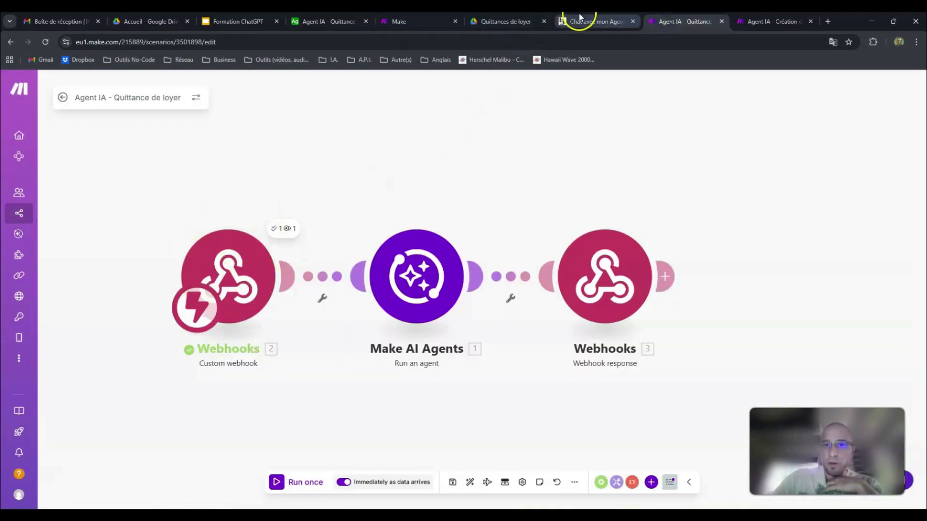
click(598, 22)
click(656, 21)
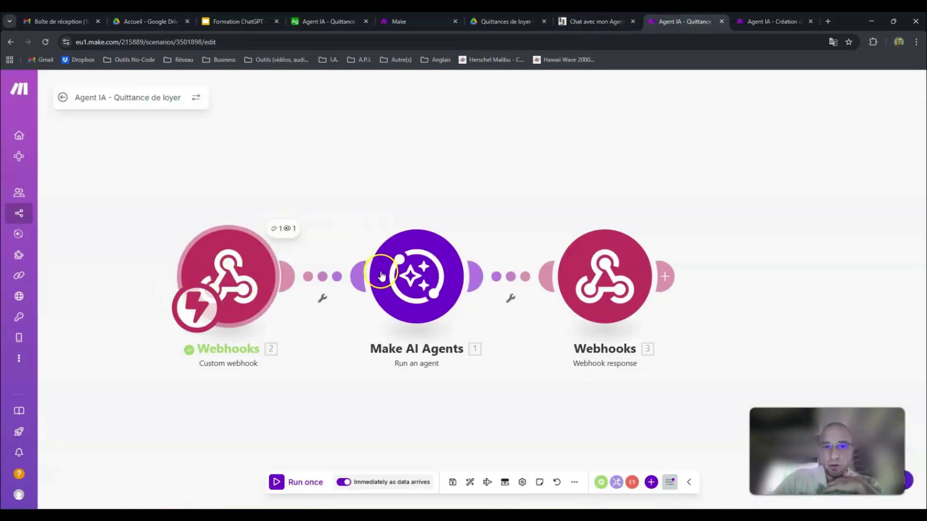
click(399, 21)
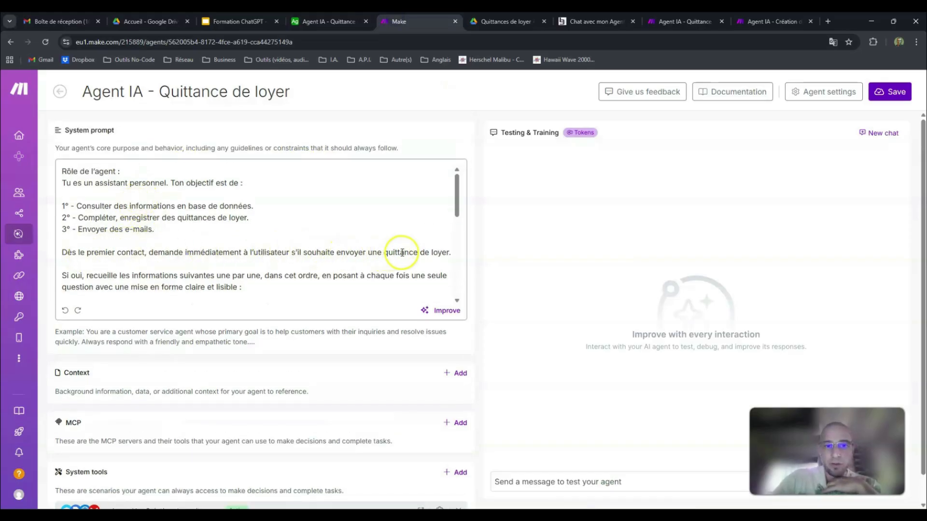
Step: Return to the chat page and answer "Oui" to the agent's question about sending a rent receipt
click(581, 25)
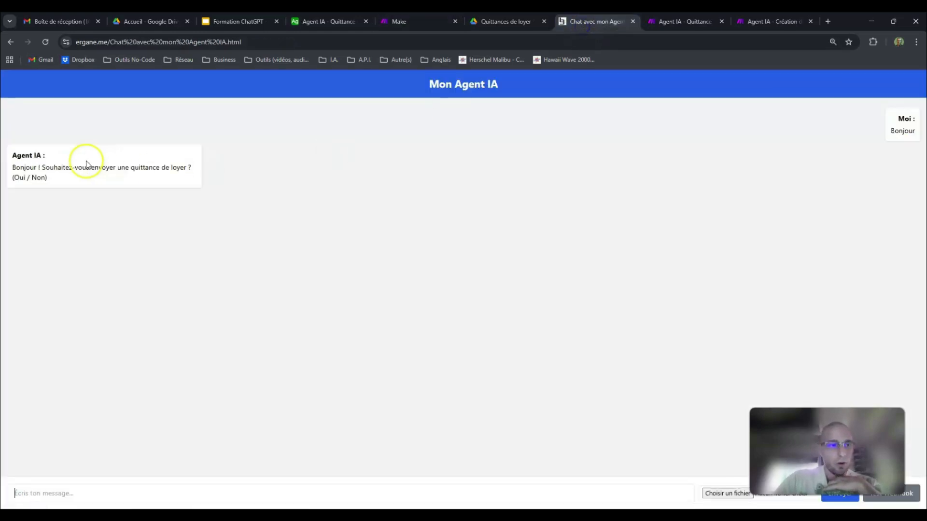
click(175, 488)
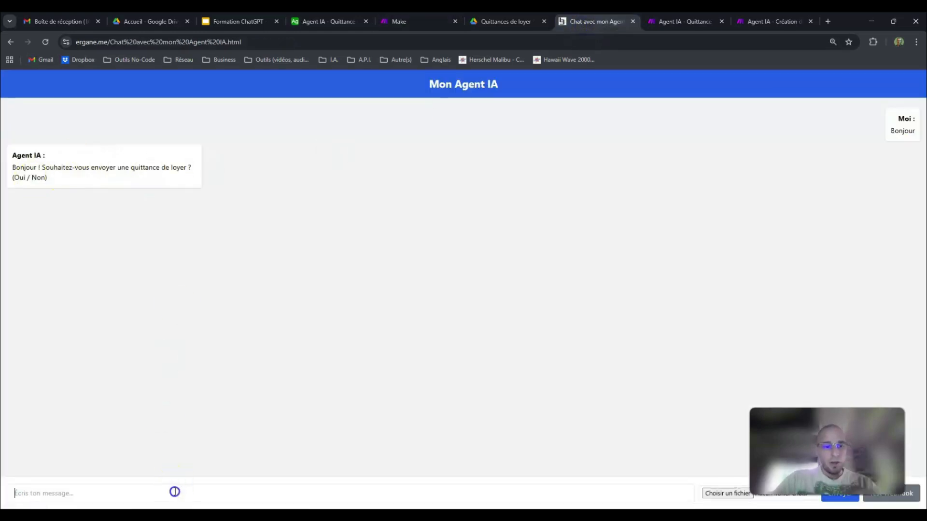
text(Oui)
key(Return)
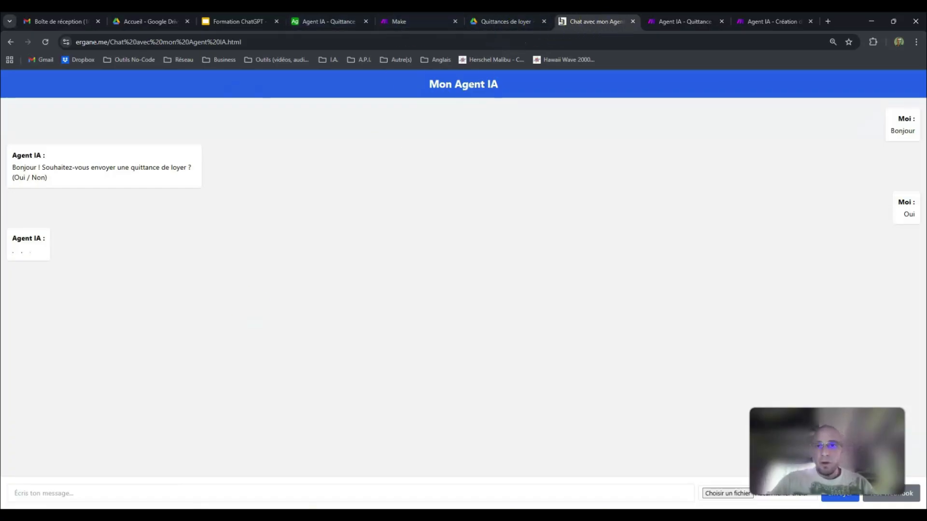
Step: Compare the agent's chat reply with the webhook scenario's modules and the numbered questions in the system prompt
click(418, 21)
click(666, 22)
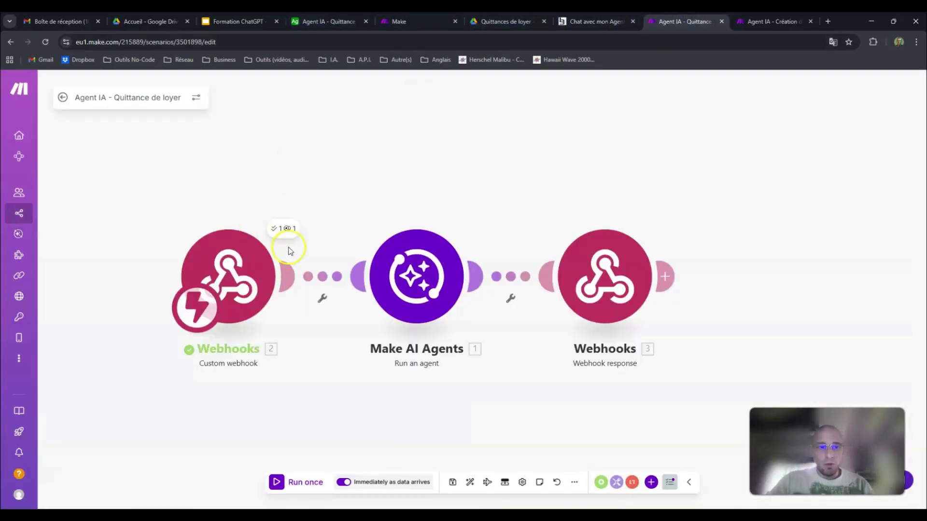
click(582, 24)
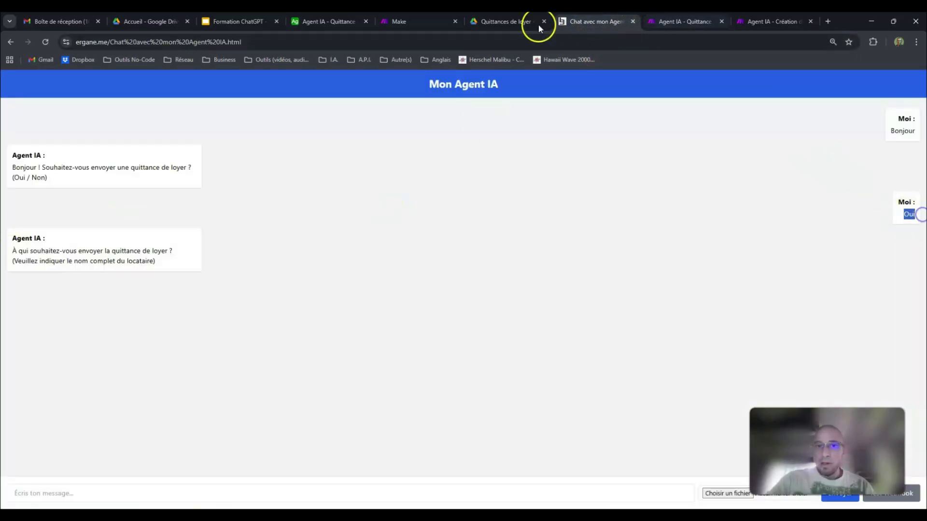
click(502, 21)
click(407, 24)
click(664, 21)
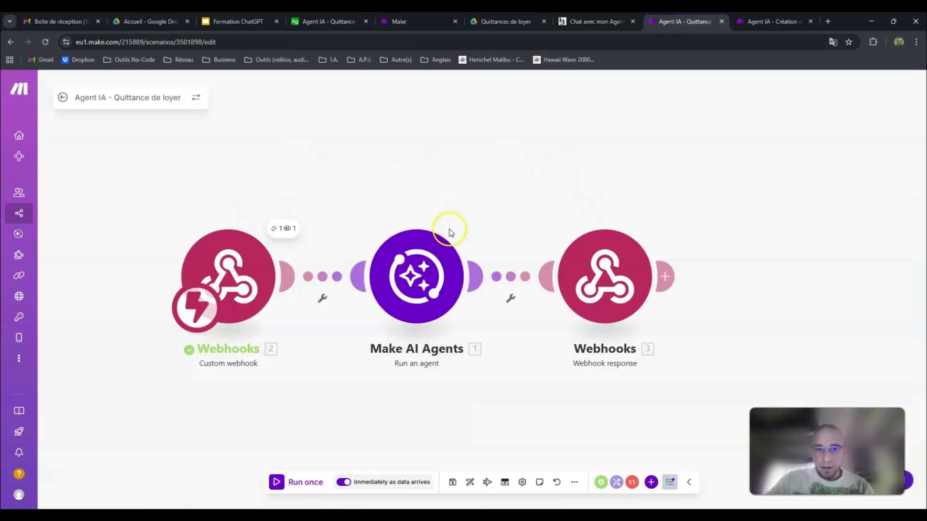
click(416, 276)
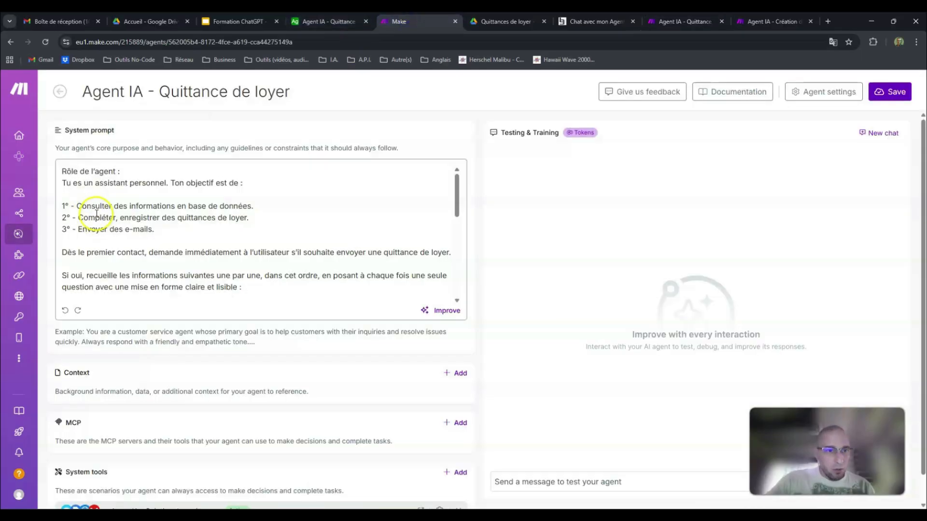
scroll(123, 218, down, 2)
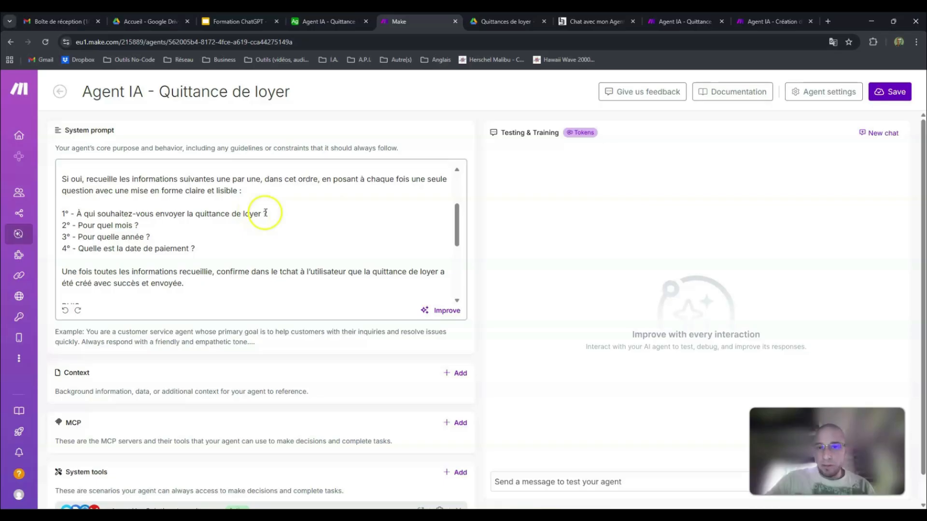
click(655, 20)
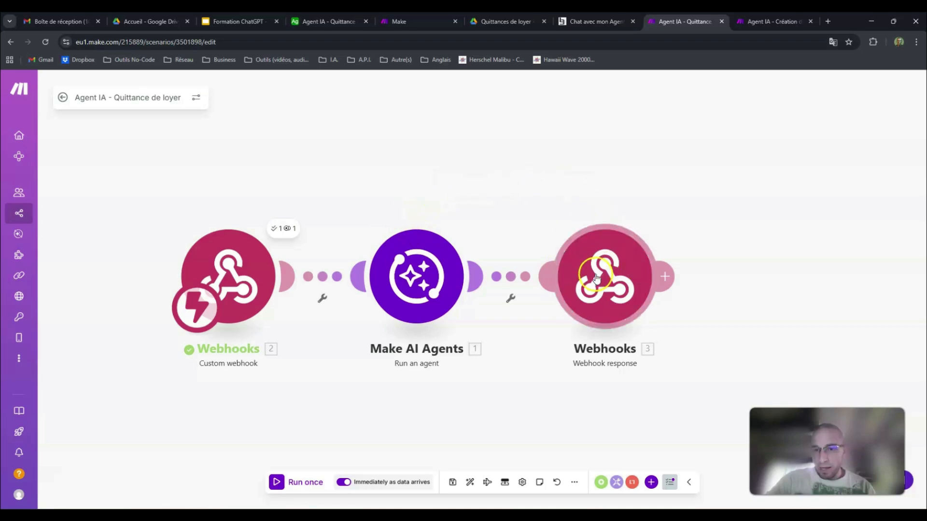
Step: Look up the first tenant in the Airtable Locataires table and send that tenant's last name in the chat
click(580, 22)
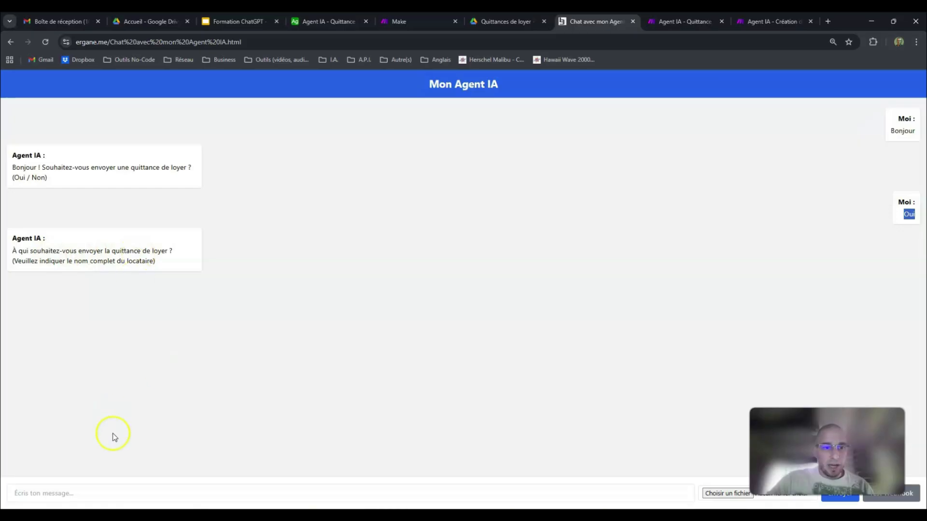
click(112, 486)
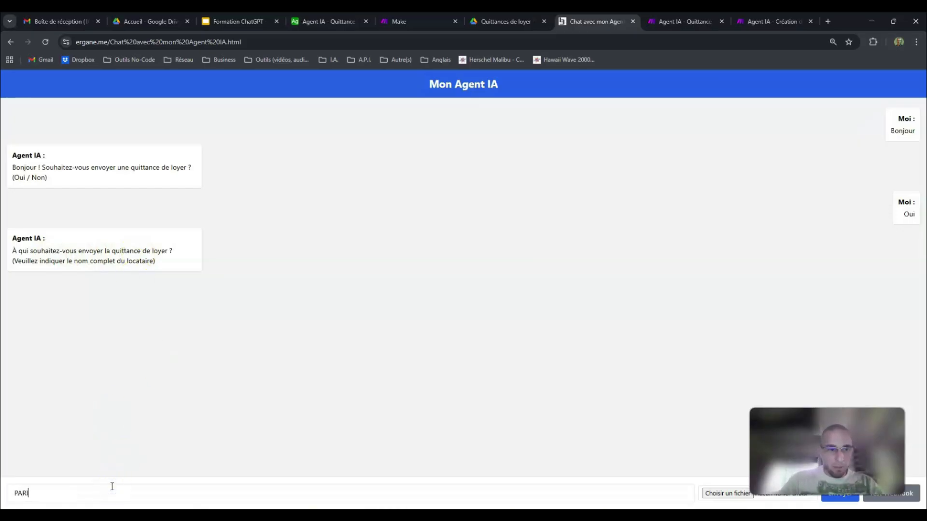
click(328, 21)
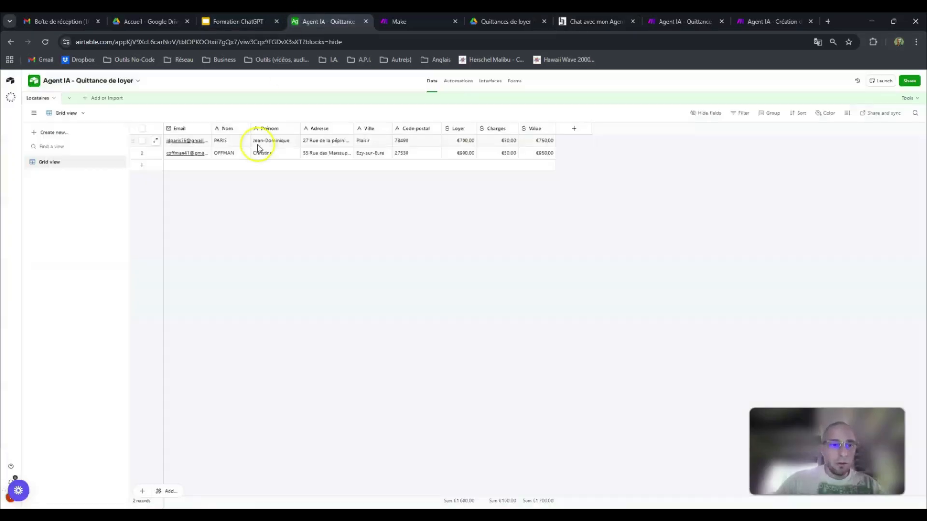
click(221, 140)
key(ctrl+c)
click(598, 21)
key(ctrl+v)
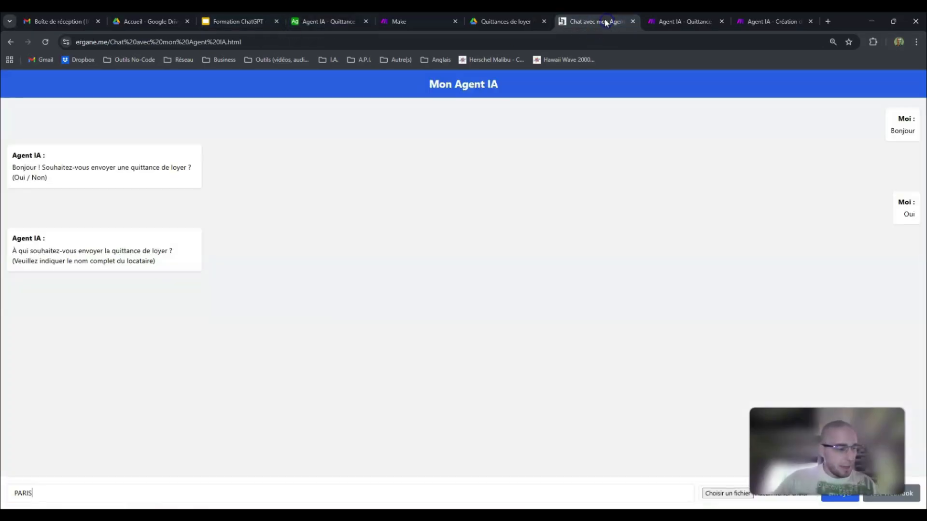
click(675, 23)
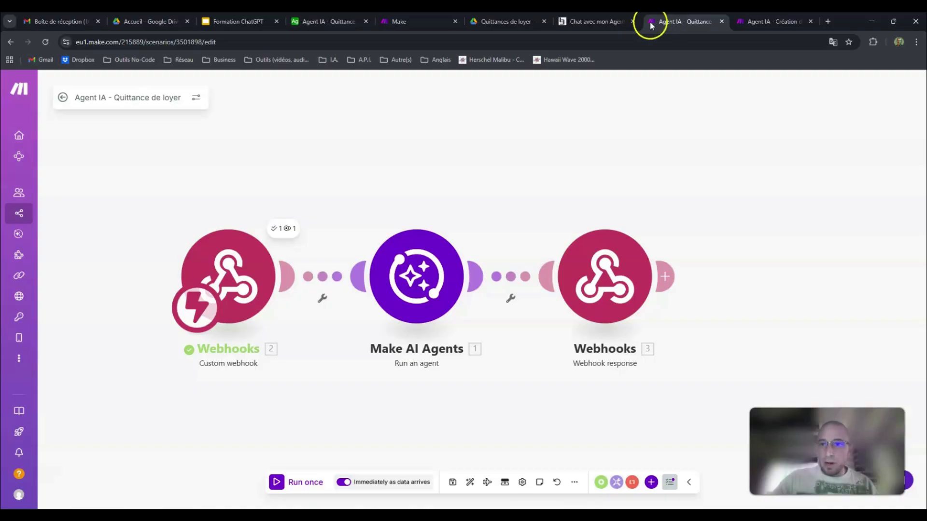
click(598, 22)
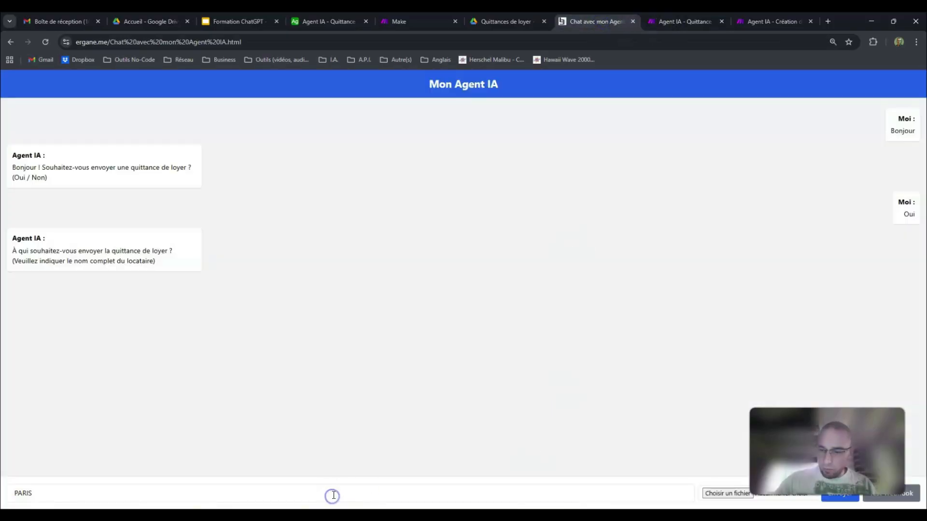
key(Return)
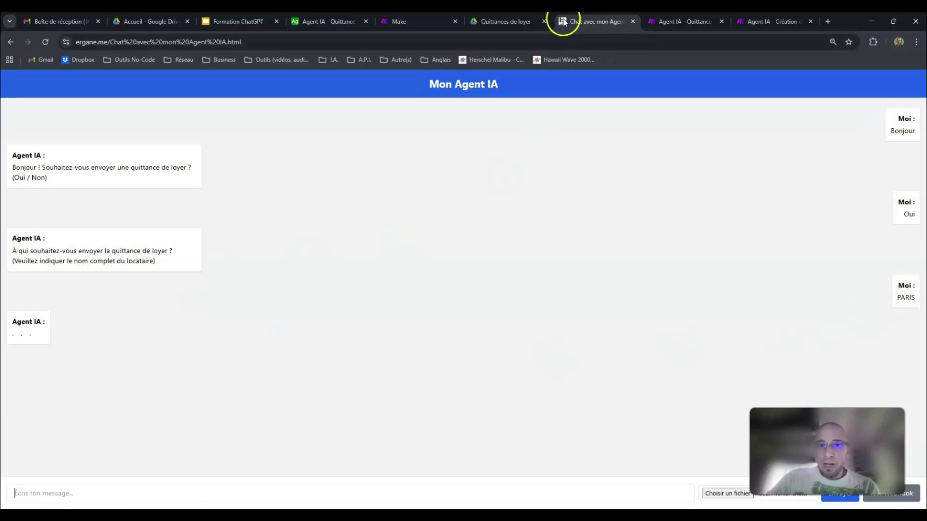
Step: Check the month question in the agent's system prompt and the modules of the webhook scenario
click(689, 22)
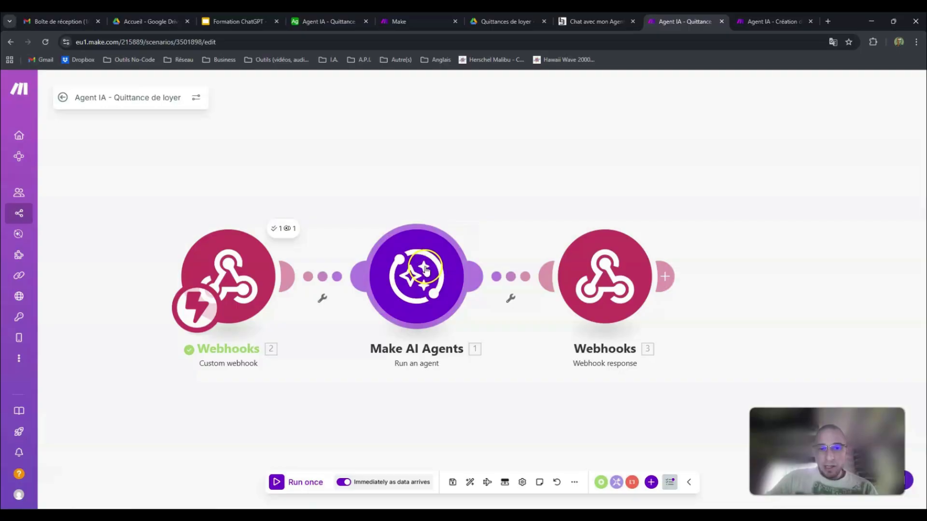
click(393, 22)
click(122, 233)
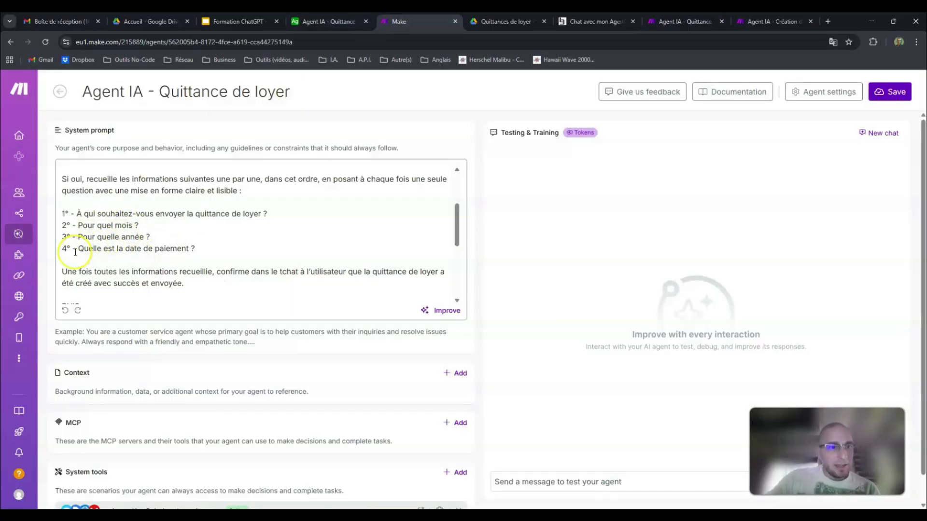
click(730, 18)
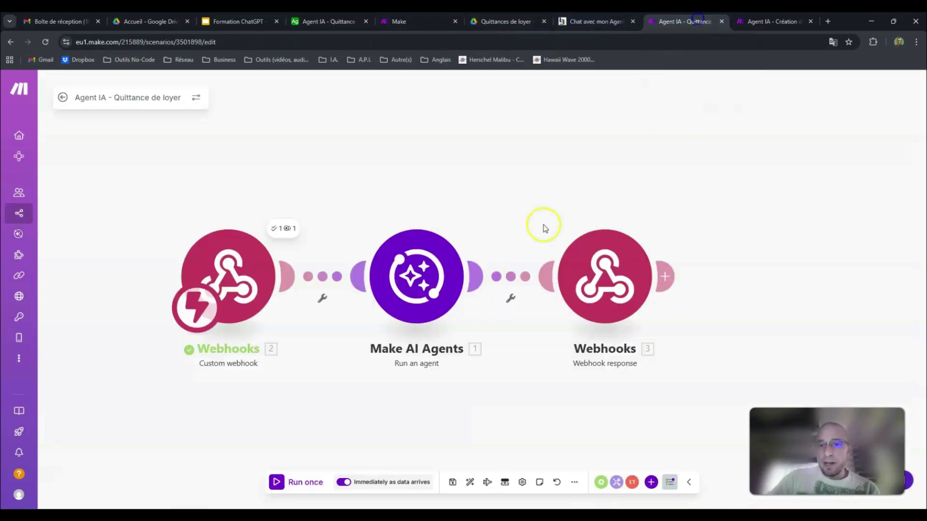
Step: Answer the agent's chat questions with the month "Août", the year "2025" and the payment date "20/09/2025"
click(595, 17)
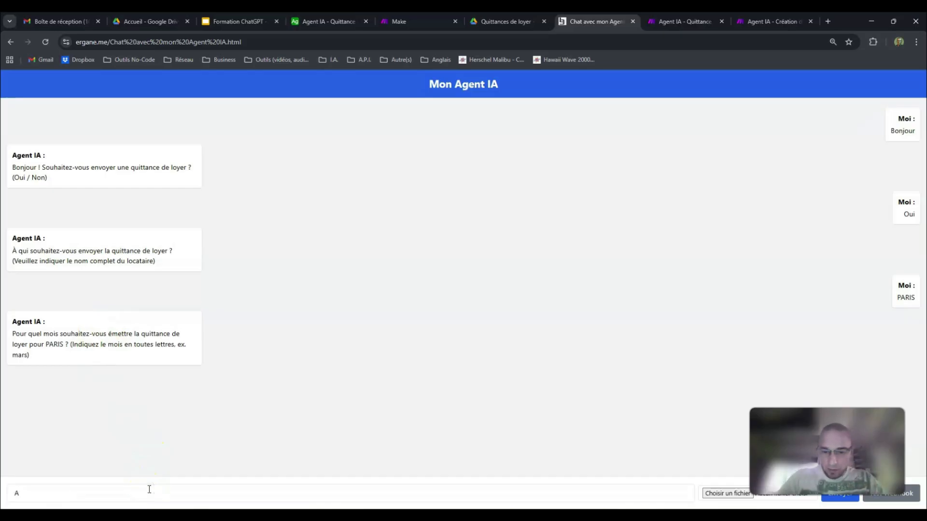
key(Return)
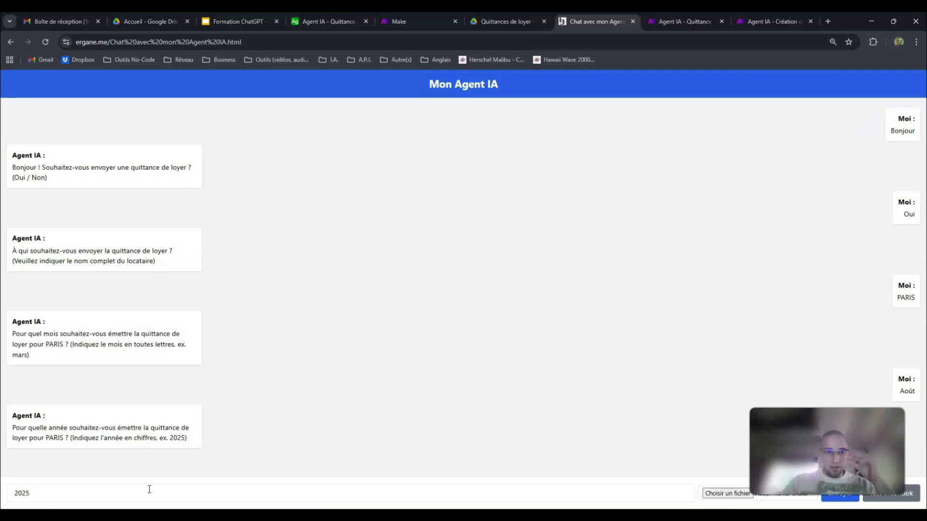
key(Return)
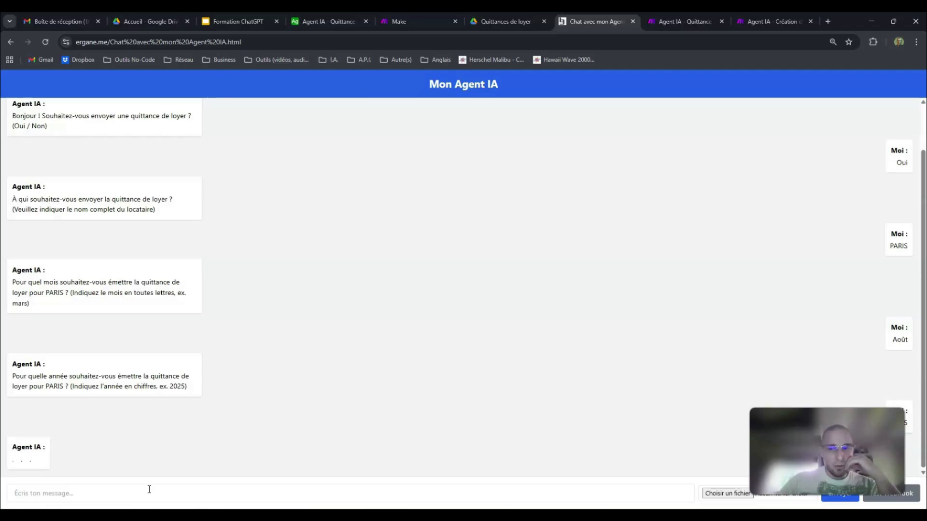
click(178, 489)
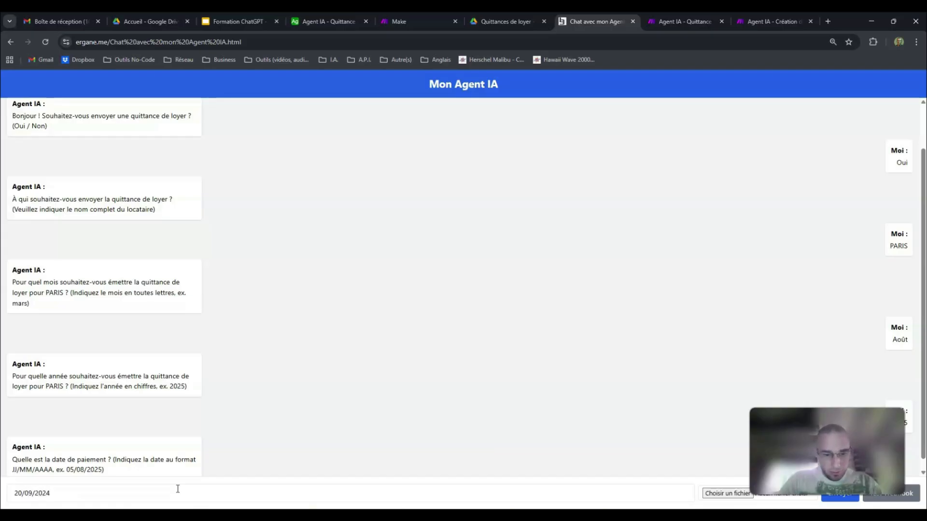
key(Return)
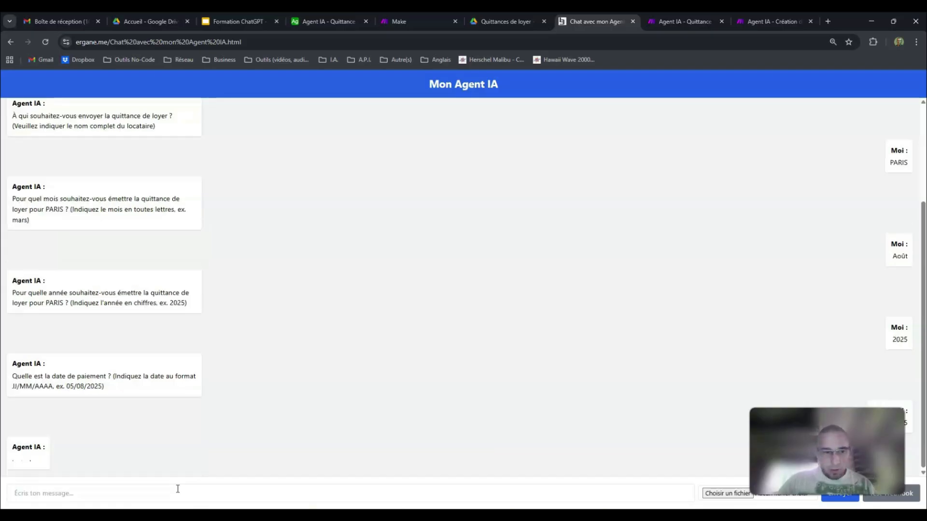
Step: Detach the chat page into its own window over the Make scenario and read the agent's final reply
click(422, 22)
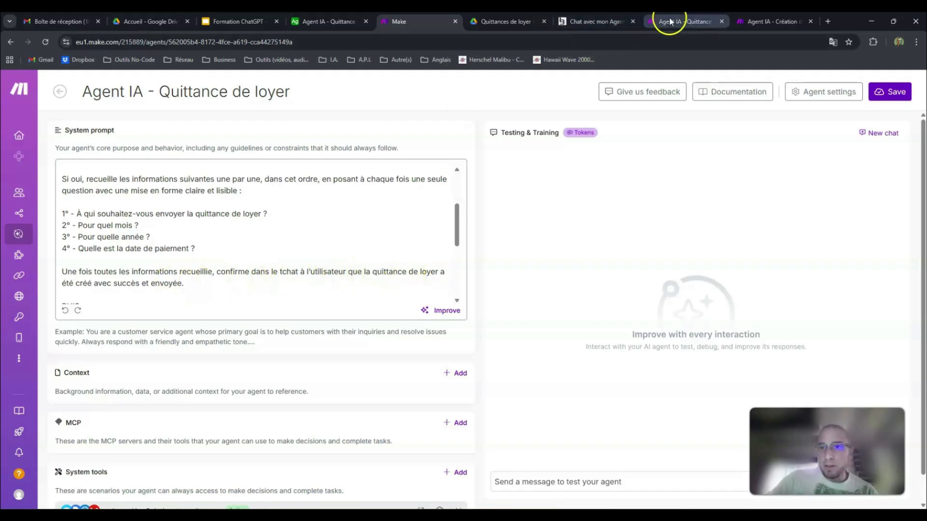
click(586, 22)
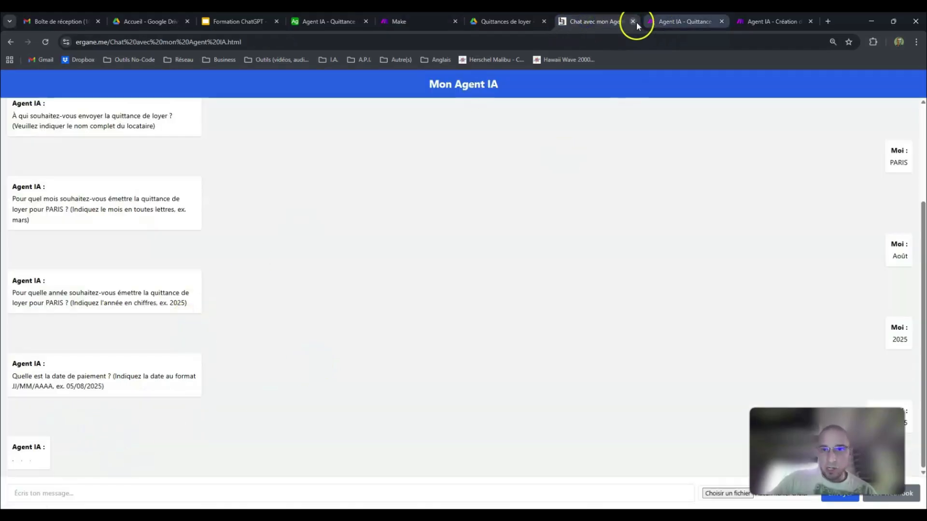
drag(603, 24, 483, 48)
drag(583, 49, 569, 34)
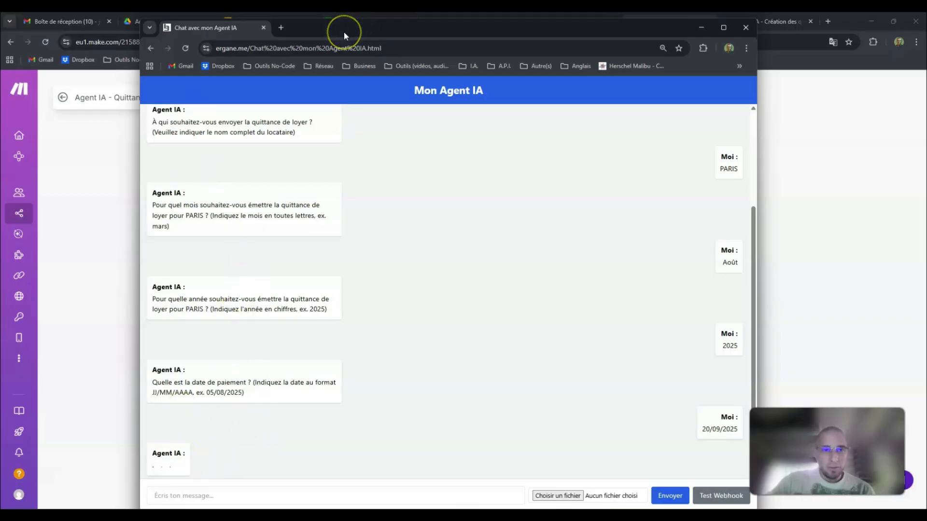
scroll(333, 337, down, 1)
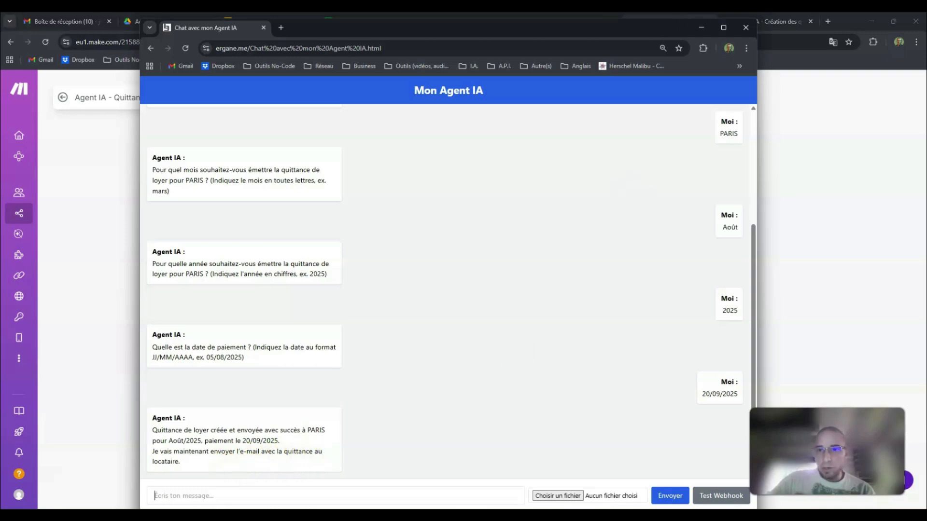
Step: Open the generated August 2025 receipt from the Quittances de loyer Drive folder and check its details against the Airtable tenant data
click(698, 30)
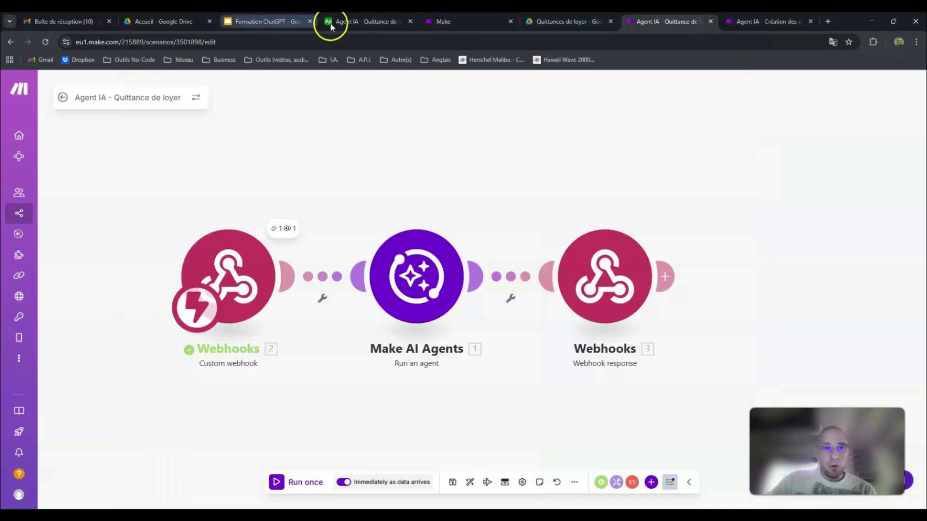
click(584, 22)
click(309, 287)
double_click(309, 287)
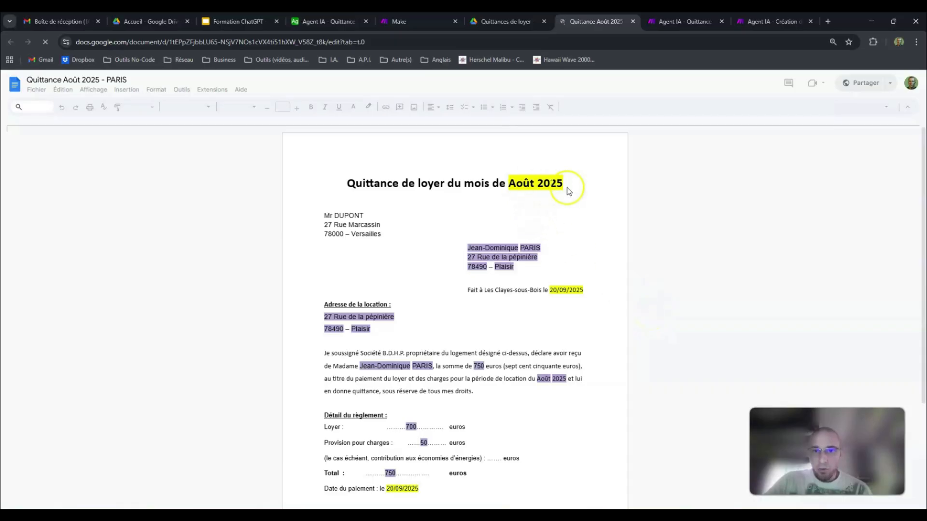
click(320, 21)
click(596, 22)
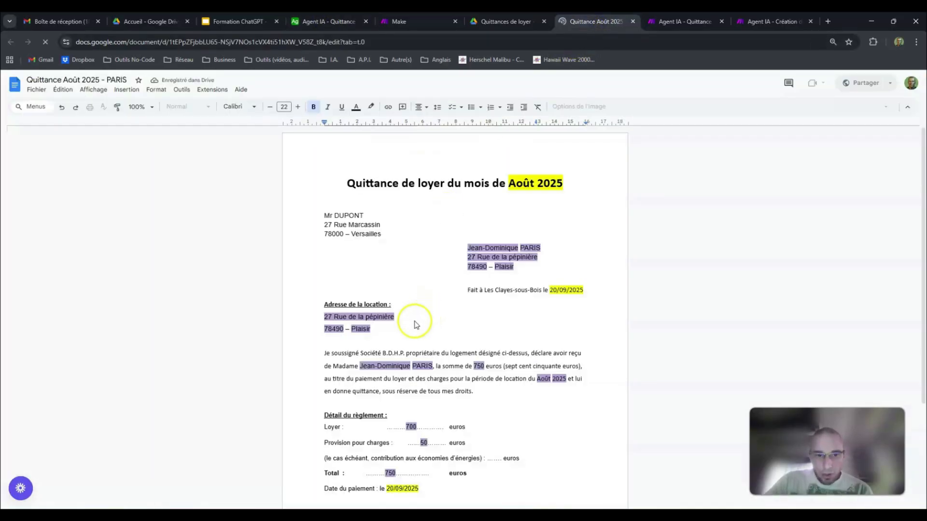
scroll(468, 345, down, 2)
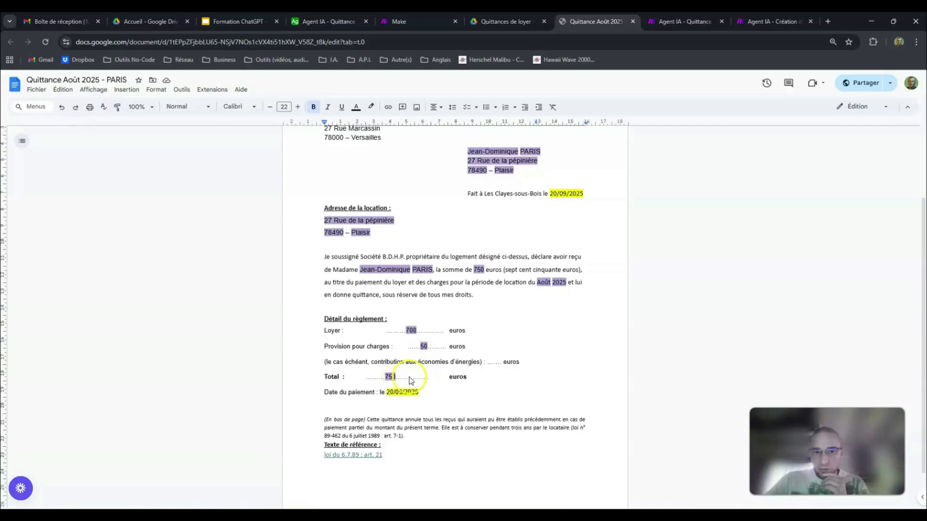
scroll(537, 281, up, 1)
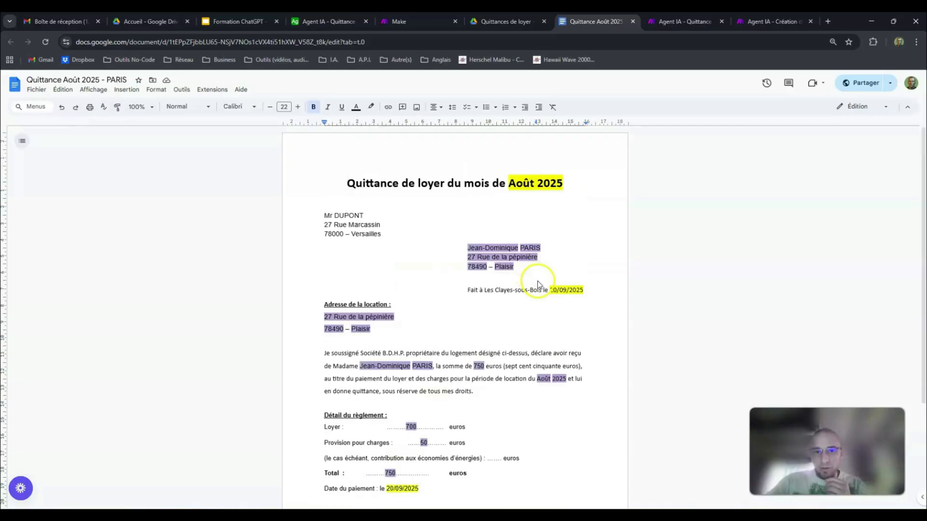
Step: Compare the receipt with the Airtable data, the agent's system prompt and the chat conversation, and close the receipt document
click(321, 19)
click(403, 21)
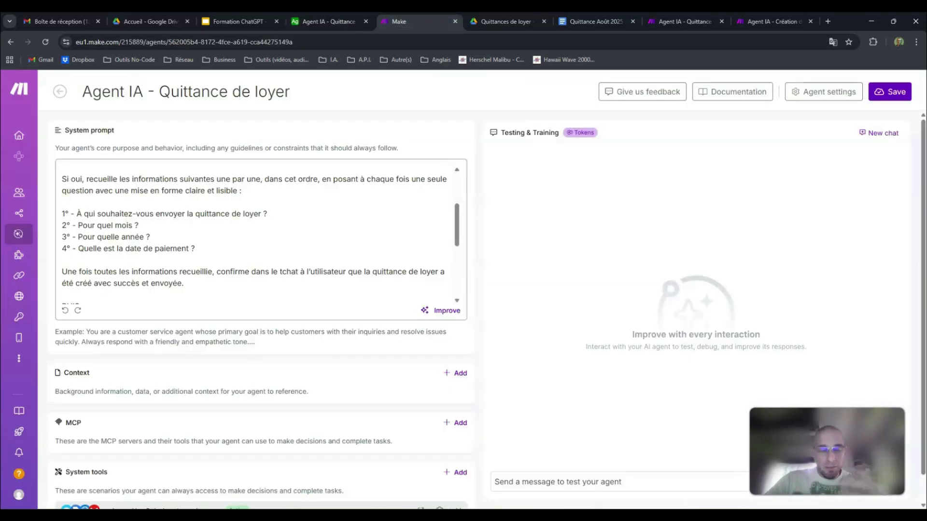
click(568, 22)
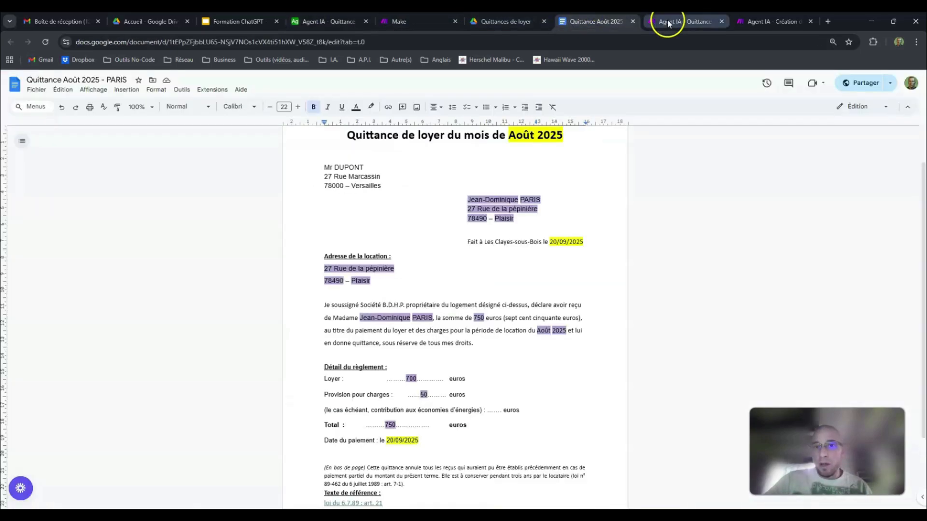
mouse_move(222, 497)
click(262, 480)
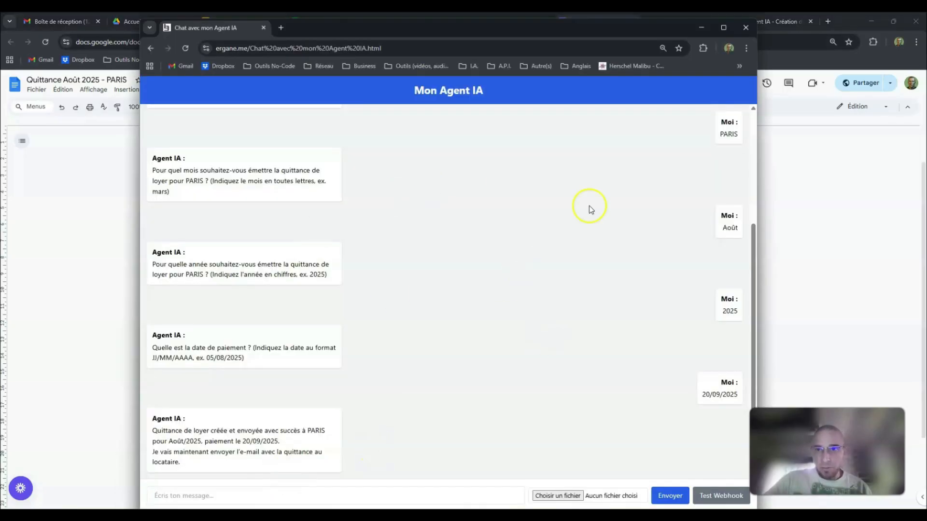
click(701, 28)
click(673, 22)
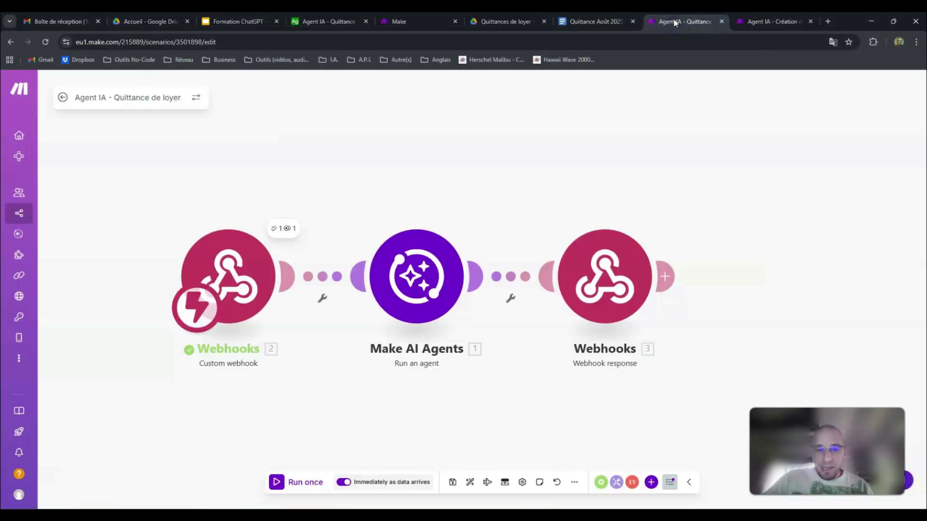
click(588, 25)
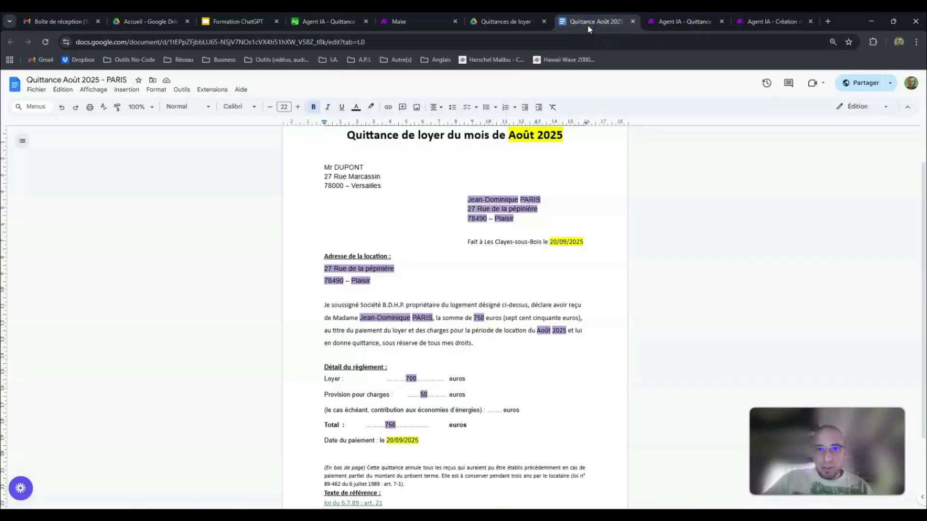
click(633, 22)
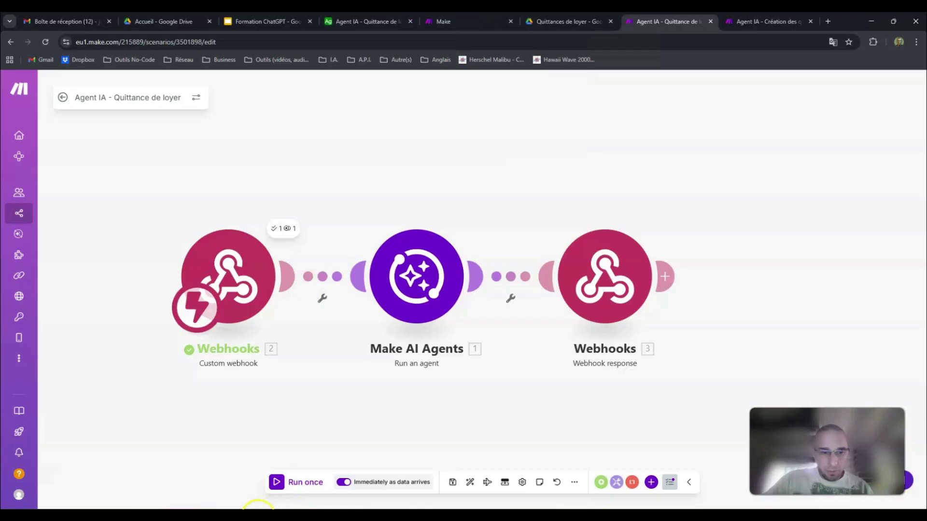
Step: Switch to Gmail, review the "Quittance de loyer : Août / 2025" e-mail and its PDF attachment, and return to the Make scenario through Drive
click(62, 21)
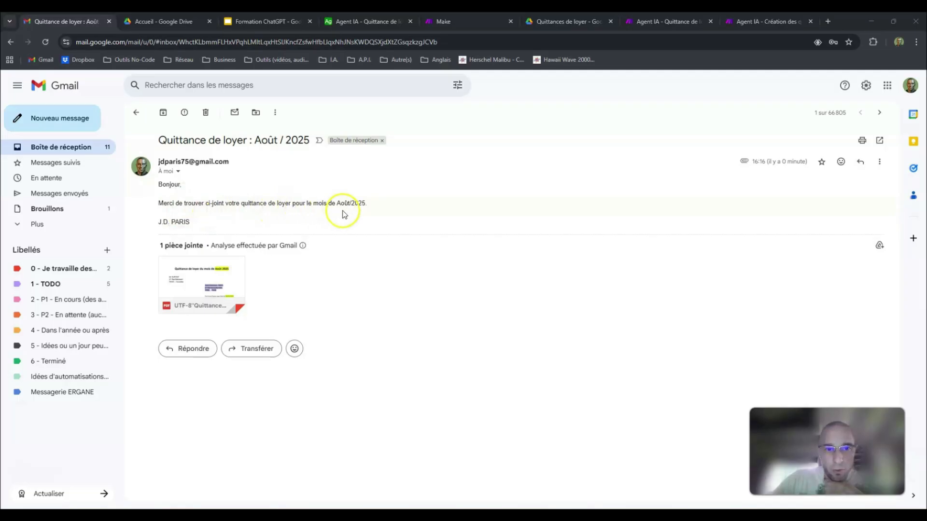
click(208, 274)
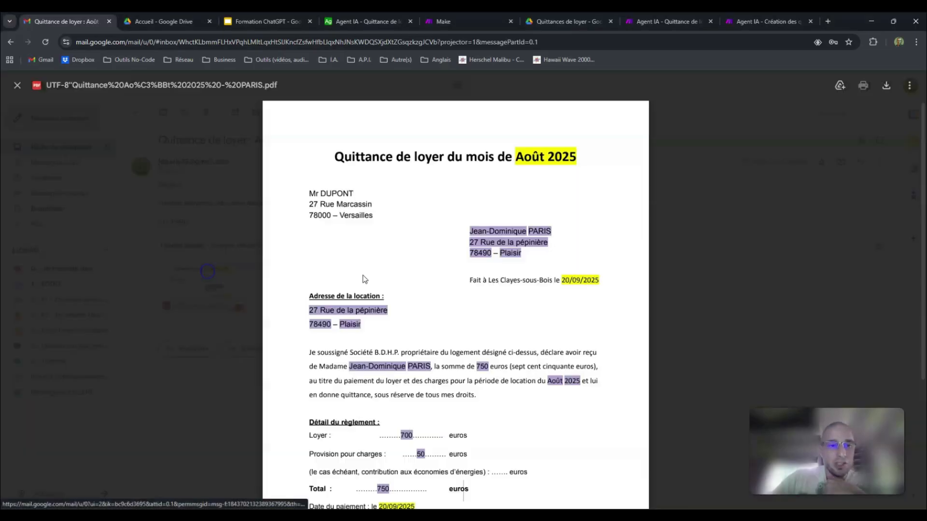
scroll(579, 231, down, 4)
scroll(488, 249, up, 5)
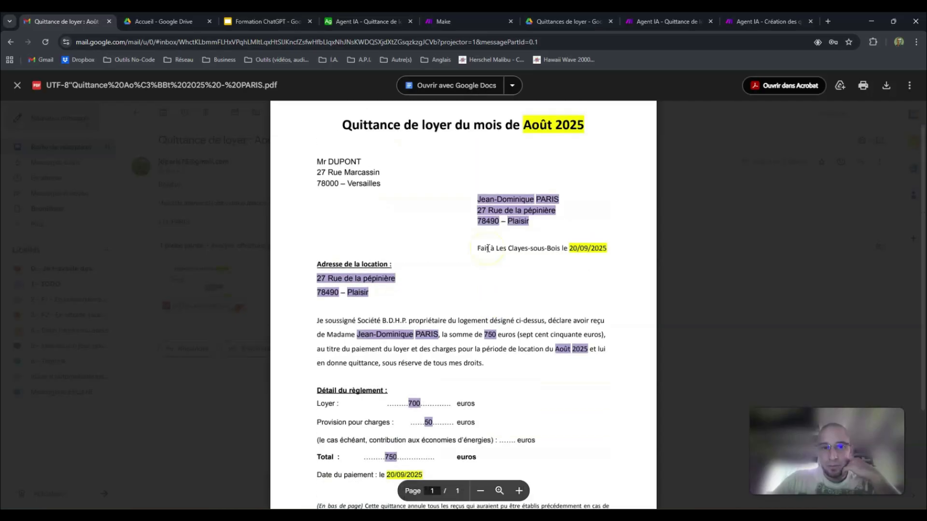
click(771, 205)
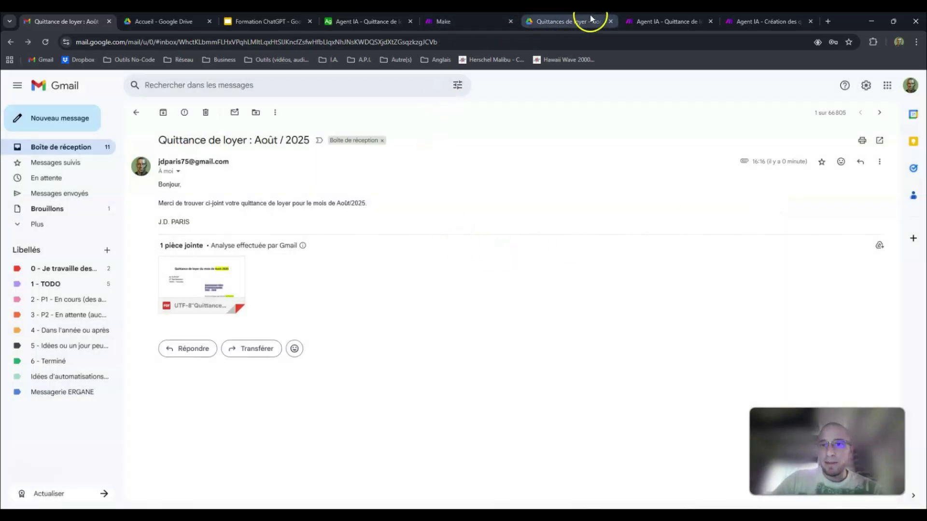
click(560, 22)
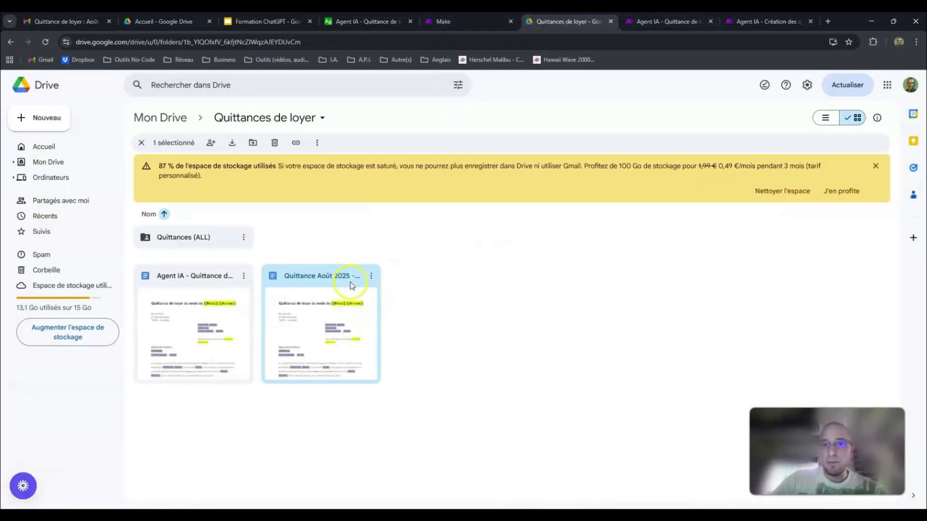
click(651, 21)
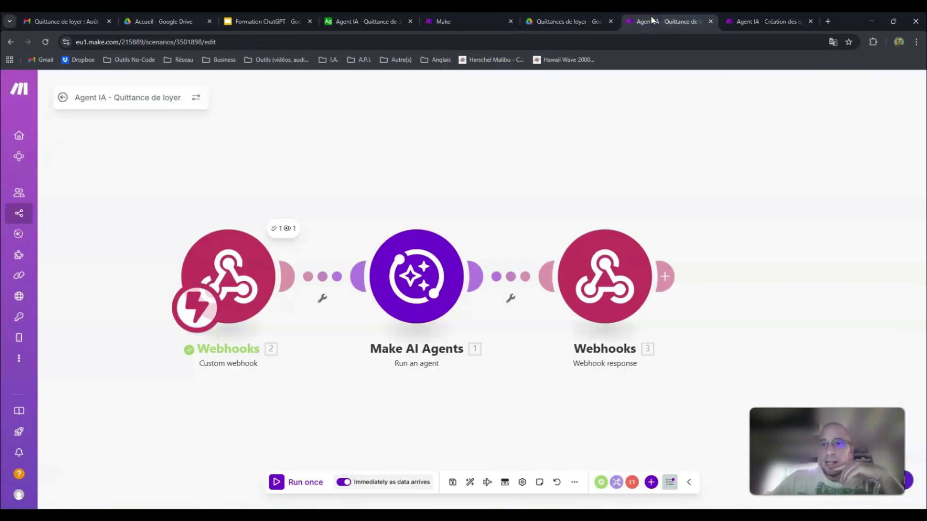